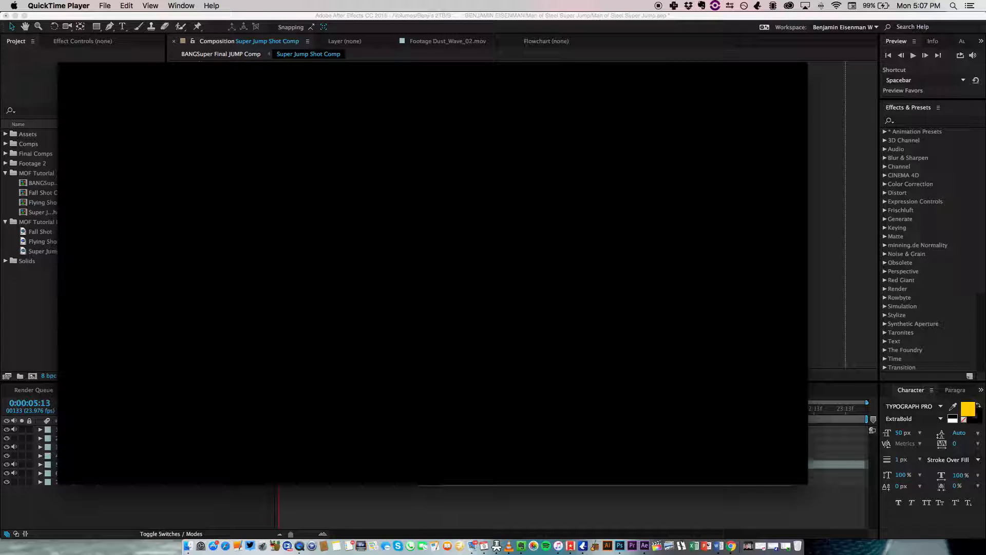
Step: Switch to the browser and rewind the YouTube video Flying Like The MAN OF STEEL! to the start
{"action": "mouse_move", "coordinate": [469, 334]}
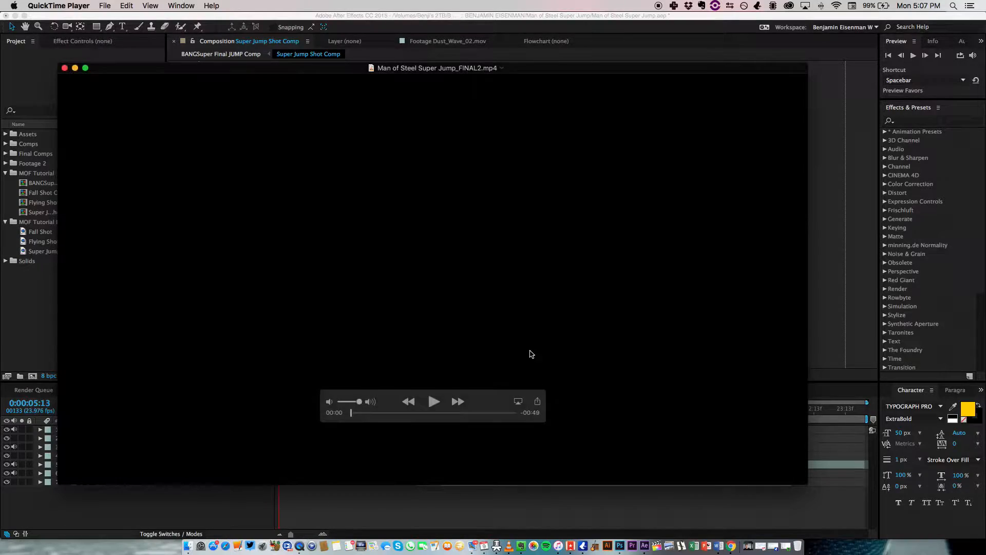
{"action": "key", "text": "ctrl+Up"}
{"action": "left_click", "coordinate": [492, 45]}
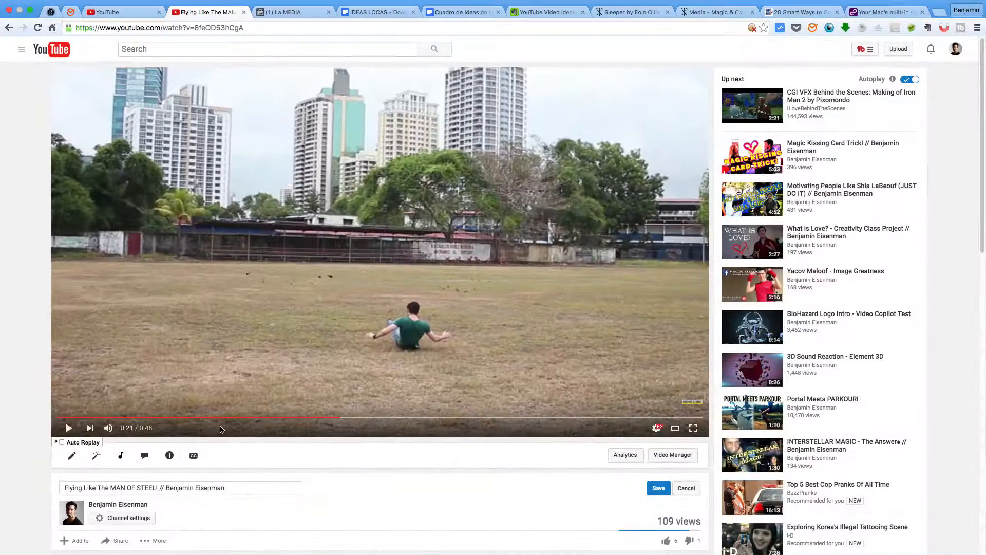
{"action": "left_click_drag", "start_coordinate": [217, 417], "coordinate": [57, 417]}
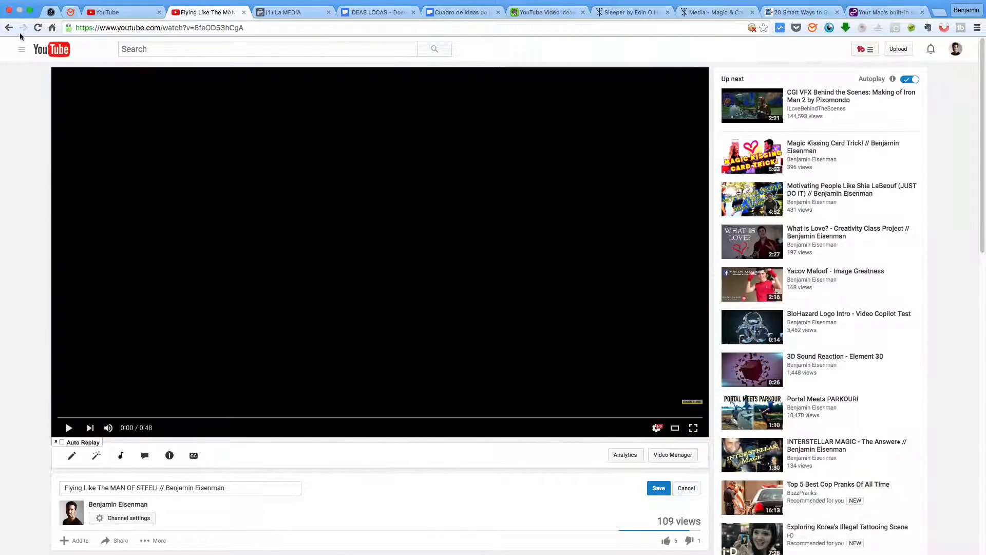
Step: Open the signed-in account's own YouTube channel page
{"action": "left_click", "coordinate": [955, 49]}
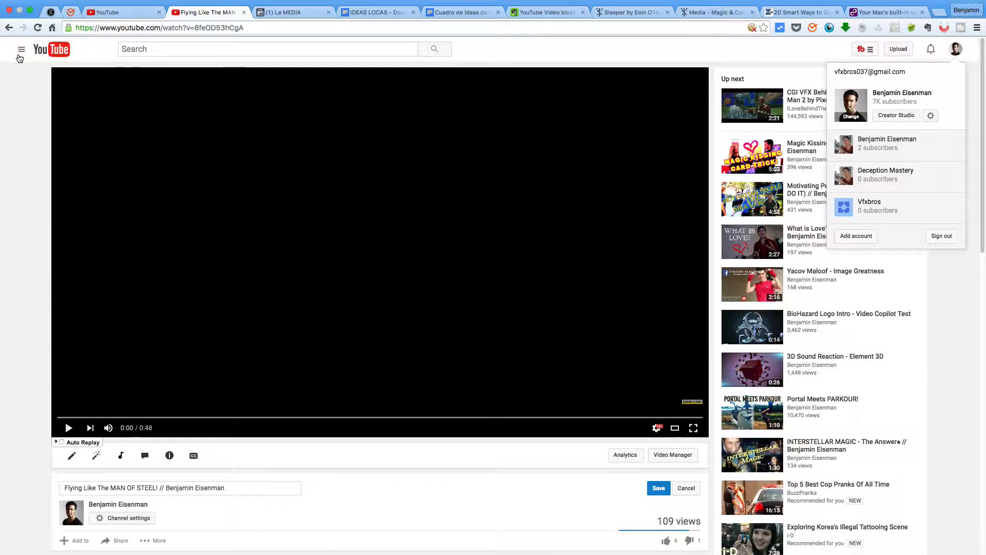
{"action": "left_click", "coordinate": [21, 52]}
{"action": "left_click", "coordinate": [41, 84]}
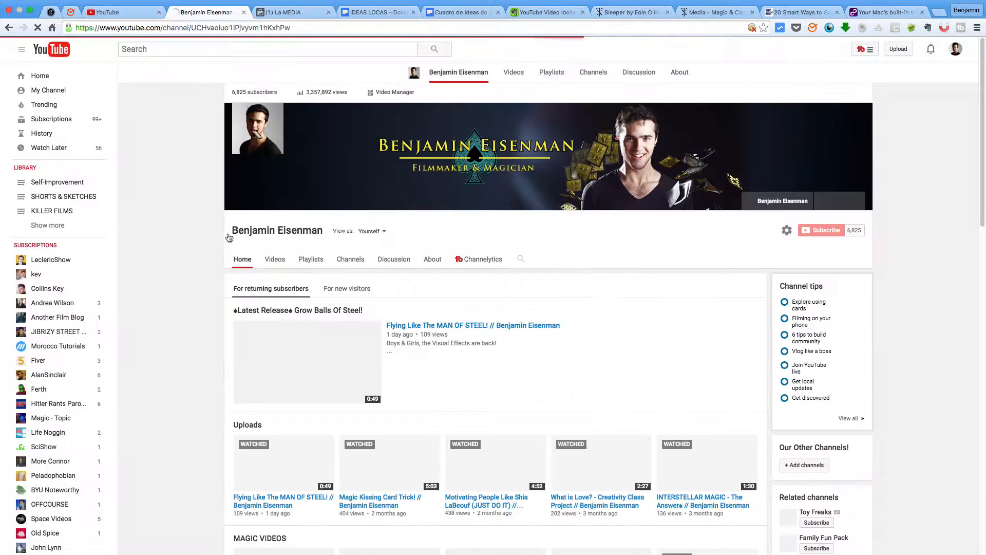
Step: Look through the channel's video sections from Uploads to Tutorials and return to the channel banner
{"action": "scroll", "coordinate": [188, 231], "scroll_direction": "down", "scroll_amount": 5}
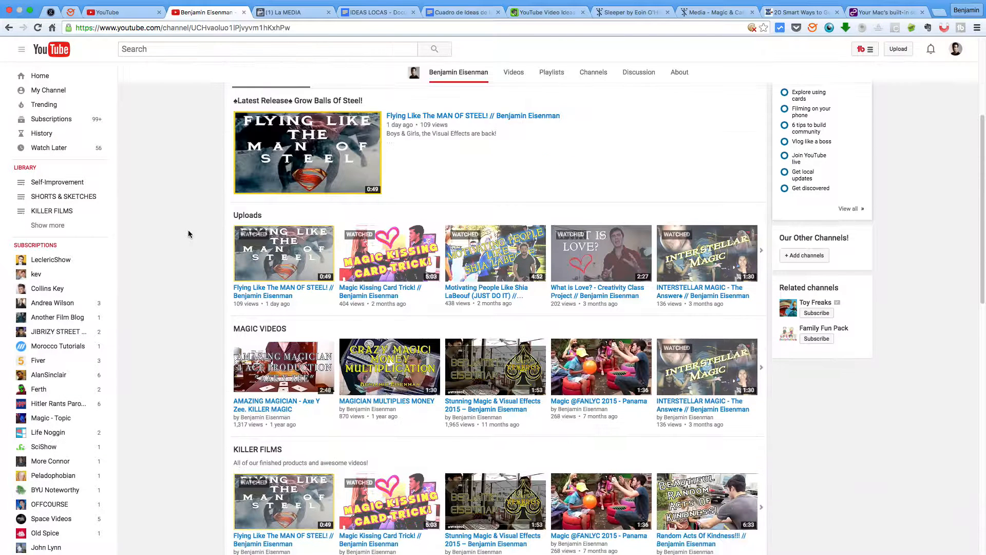
{"action": "scroll", "coordinate": [188, 230], "scroll_direction": "down", "scroll_amount": 4}
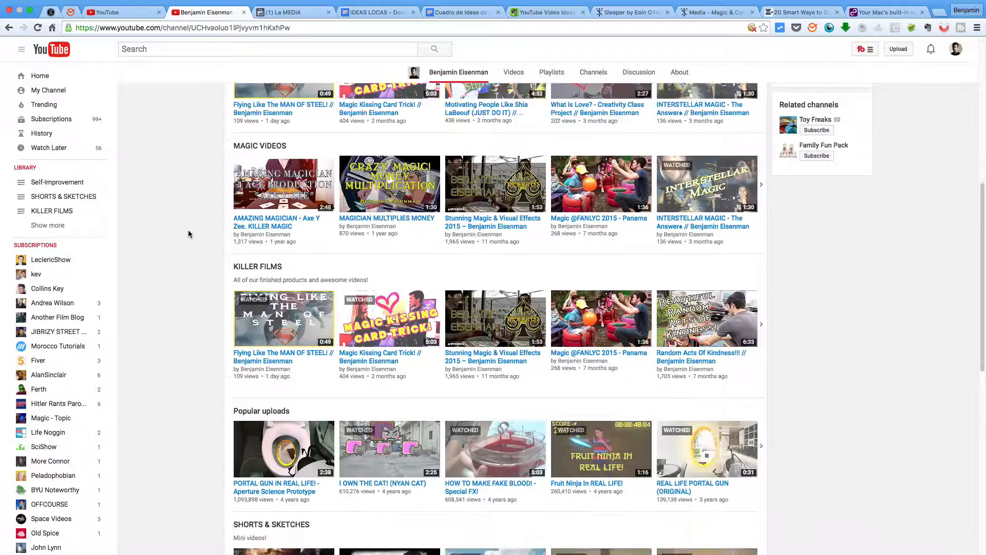
{"action": "scroll", "coordinate": [188, 229], "scroll_direction": "up", "scroll_amount": 8}
{"action": "scroll", "coordinate": [188, 229], "scroll_direction": "up", "scroll_amount": 2}
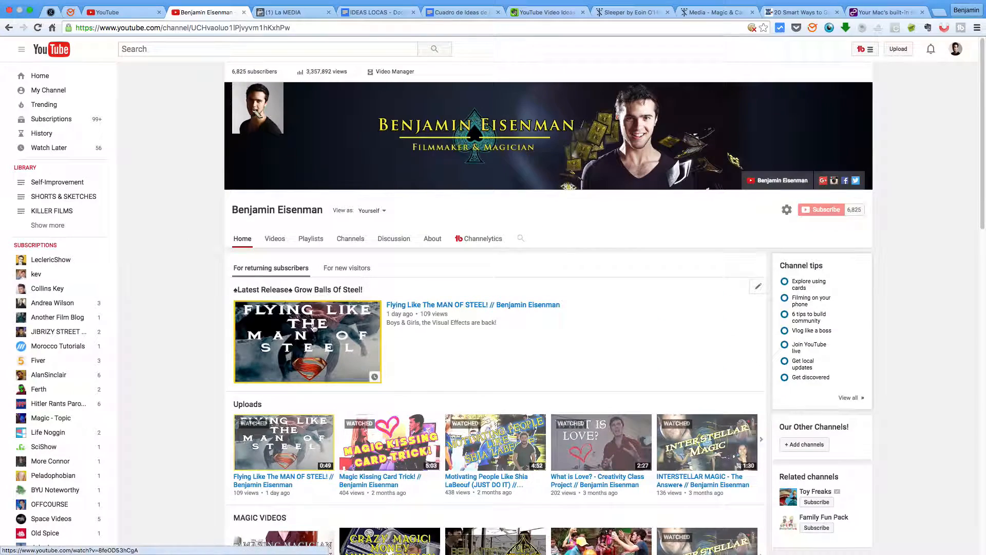
{"action": "scroll", "coordinate": [318, 331], "scroll_direction": "down", "scroll_amount": 4}
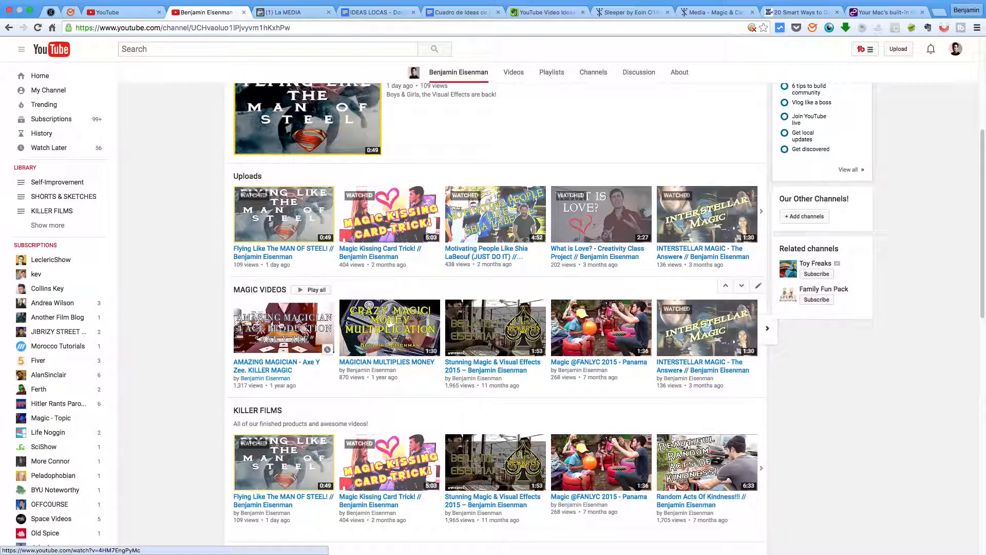
{"action": "scroll", "coordinate": [245, 347], "scroll_direction": "down", "scroll_amount": 7}
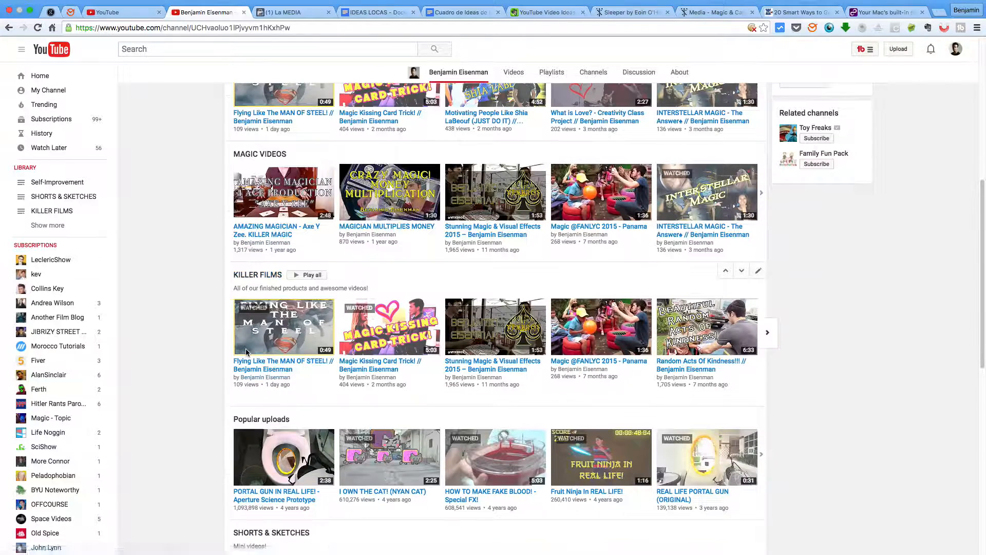
{"action": "scroll", "coordinate": [245, 350], "scroll_direction": "down", "scroll_amount": 1}
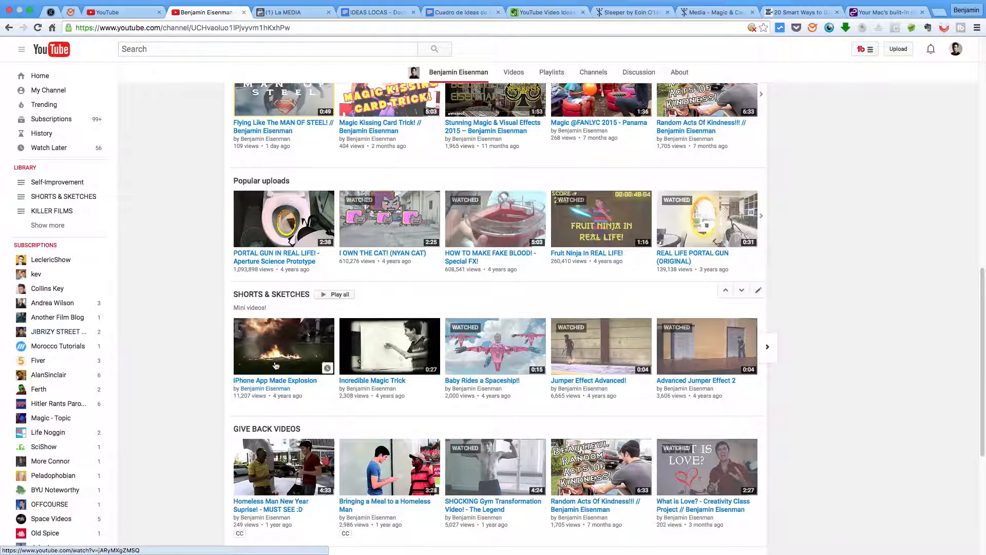
{"action": "scroll", "coordinate": [275, 368], "scroll_direction": "down", "scroll_amount": 3}
{"action": "scroll", "coordinate": [260, 379], "scroll_direction": "down", "scroll_amount": 3}
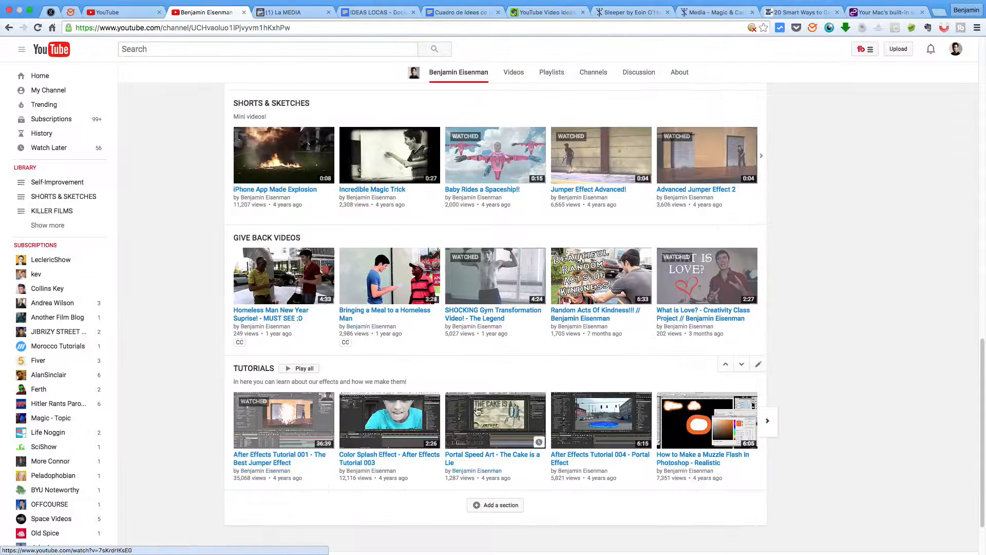
{"action": "scroll", "coordinate": [380, 385], "scroll_direction": "up", "scroll_amount": 15}
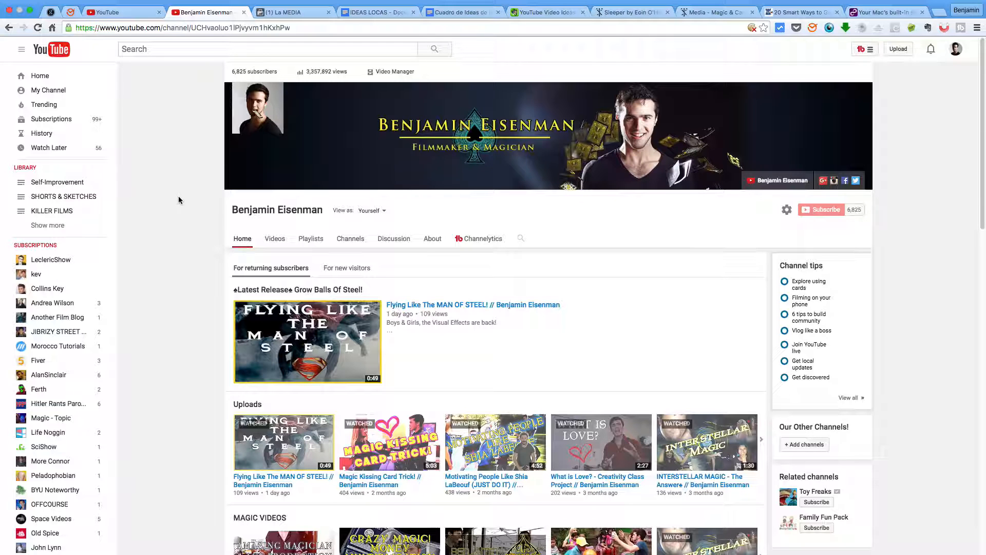
Step: Play Man of Steel Super Jump_FINAL2.mp4 full screen in QuickTime Player, minimise it and switch to After Effects
{"action": "key", "text": "ctrl+Up"}
{"action": "left_click", "coordinate": [389, 40]}
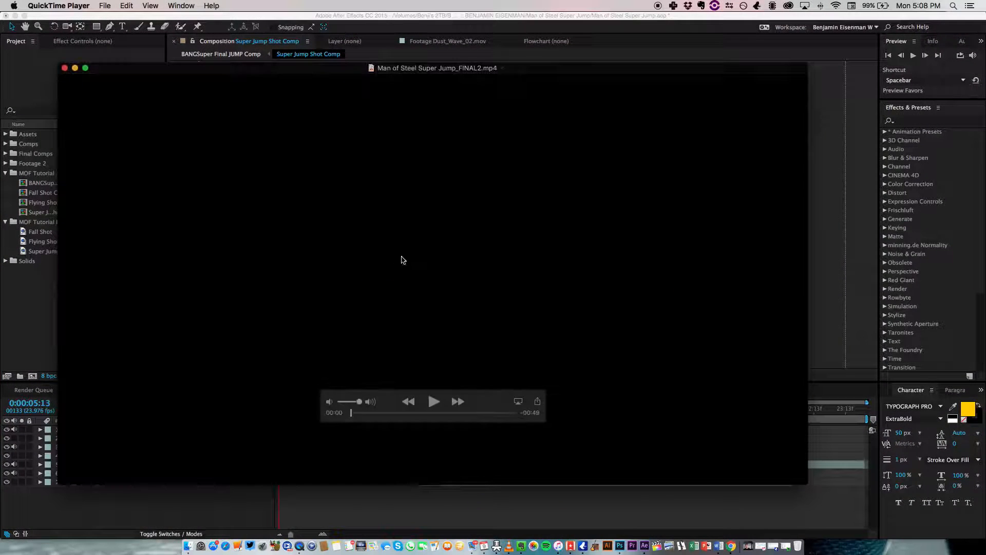
{"action": "double_click", "coordinate": [520, 353]}
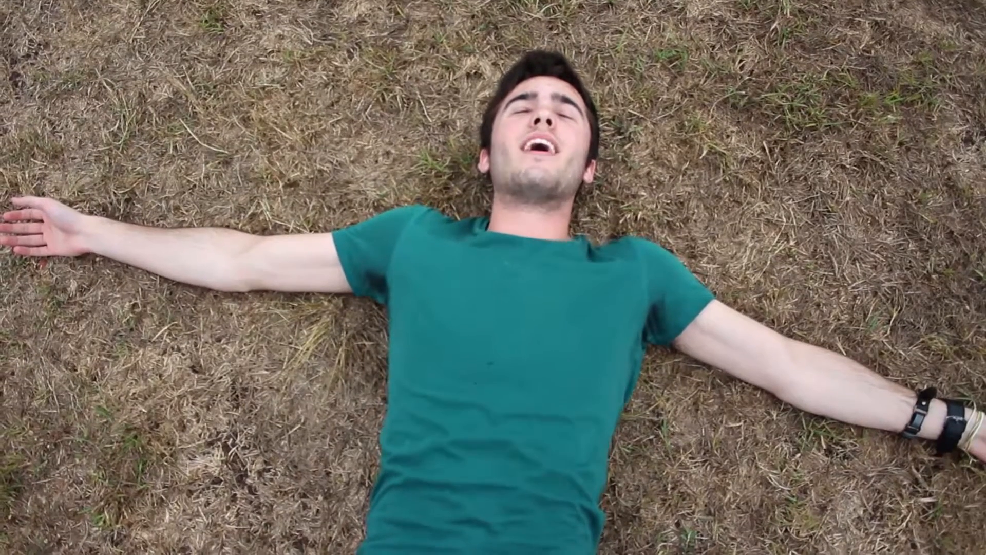
{"action": "key", "text": "Escape"}
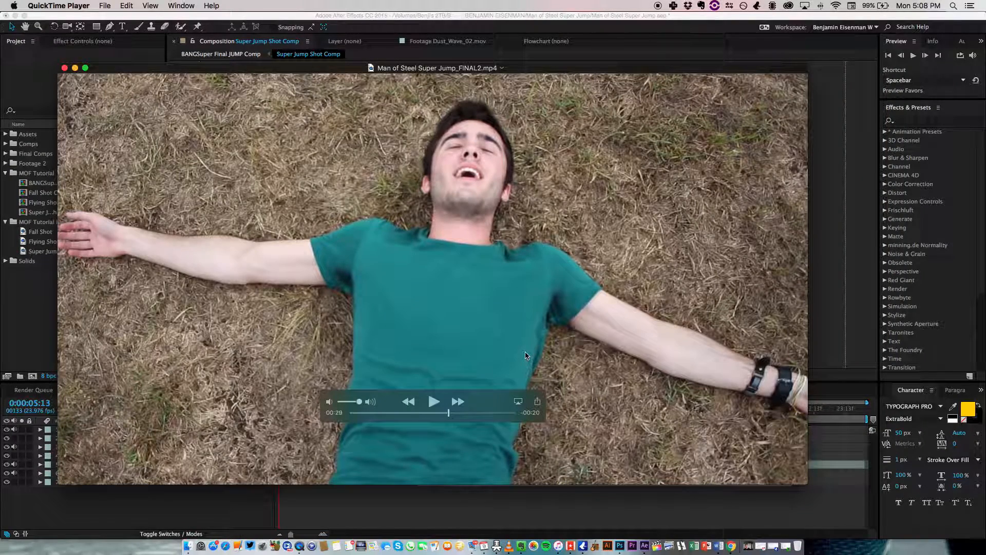
{"action": "key", "text": "super+m"}
{"action": "left_click", "coordinate": [415, 364]}
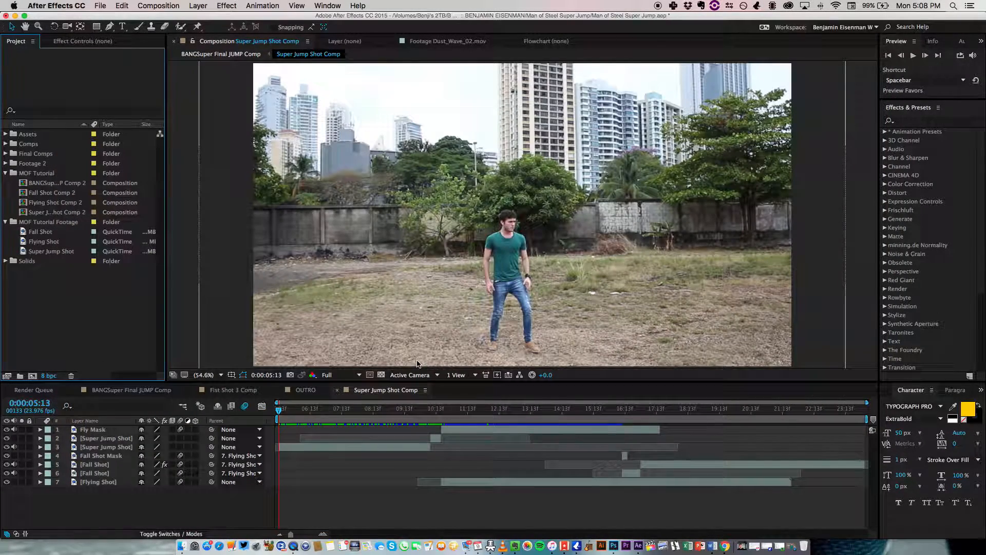
Step: Delete the duplicate Super Jump Shot Comp 3 from the project and inspect the Flying Shot footage
{"action": "left_click", "coordinate": [189, 529]}
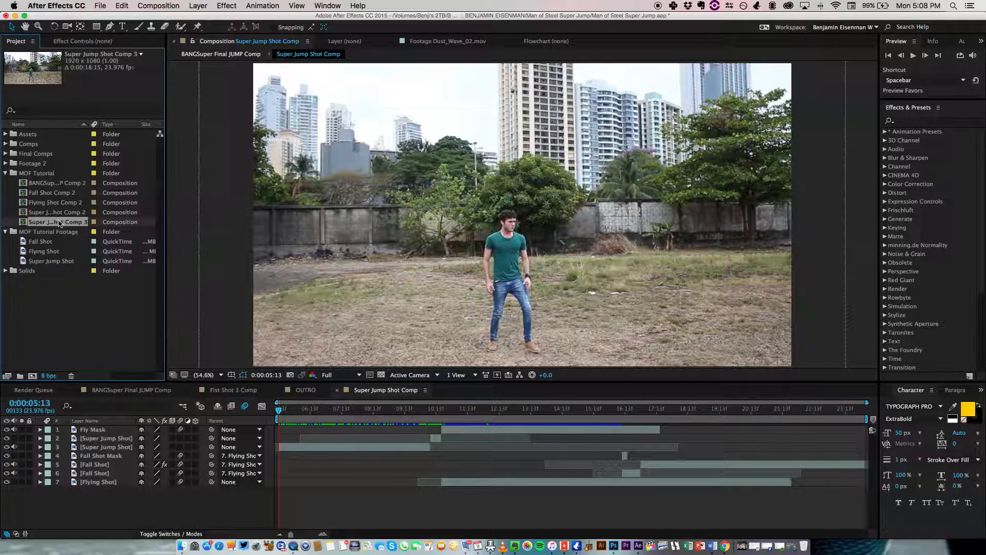
{"action": "key", "text": "Delete"}
{"action": "left_click", "coordinate": [56, 233]}
{"action": "left_click", "coordinate": [56, 242]}
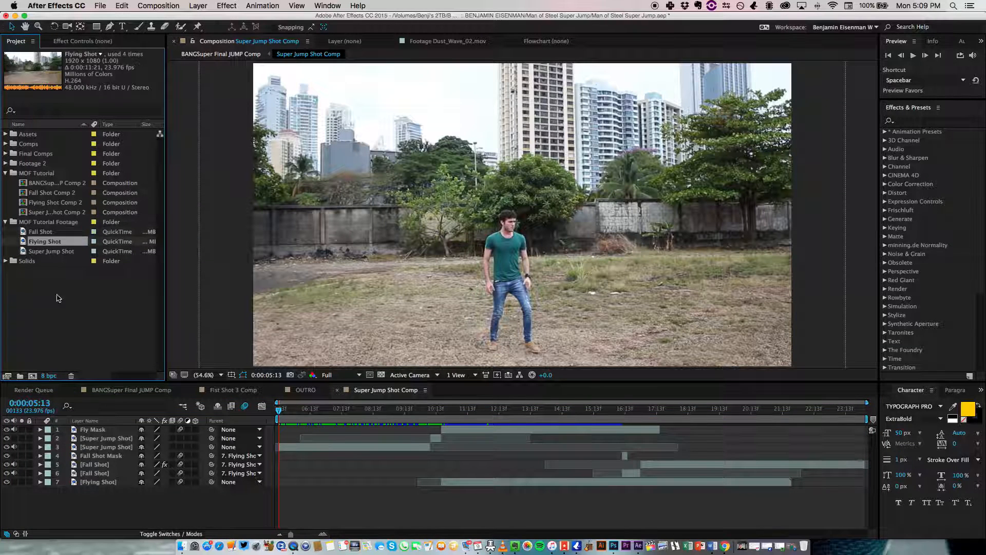
{"action": "left_click", "coordinate": [59, 315]}
Step: Scrub Super Jump Shot Comp to the take-off at 0:00:10:14 and examine the cut frame by frame up to 0:00:10:17
{"action": "left_click_drag", "start_coordinate": [288, 412], "coordinate": [437, 432]}
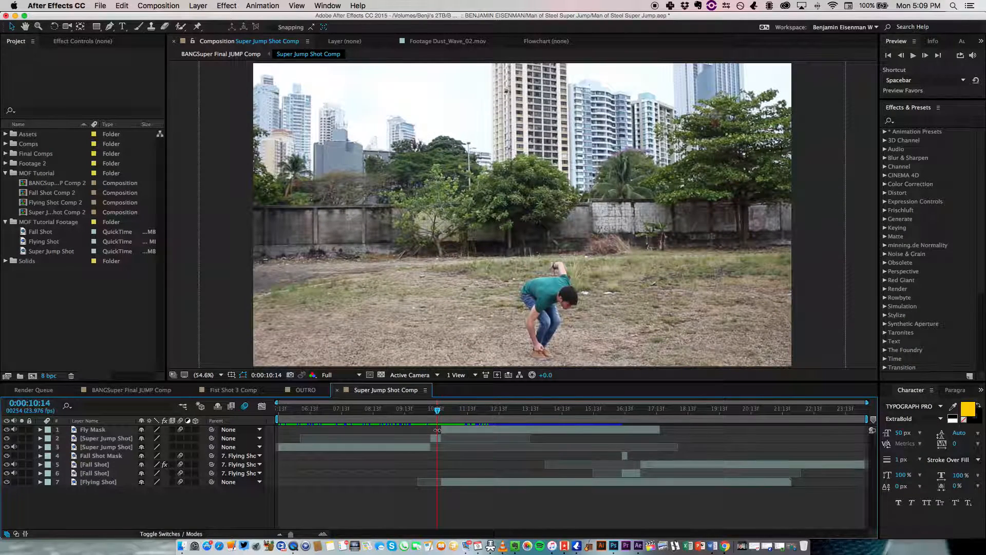
{"action": "key", "text": "Page_Down"}
{"action": "key", "text": "Page_Down"}
{"action": "key", "text": "Page_Down"}
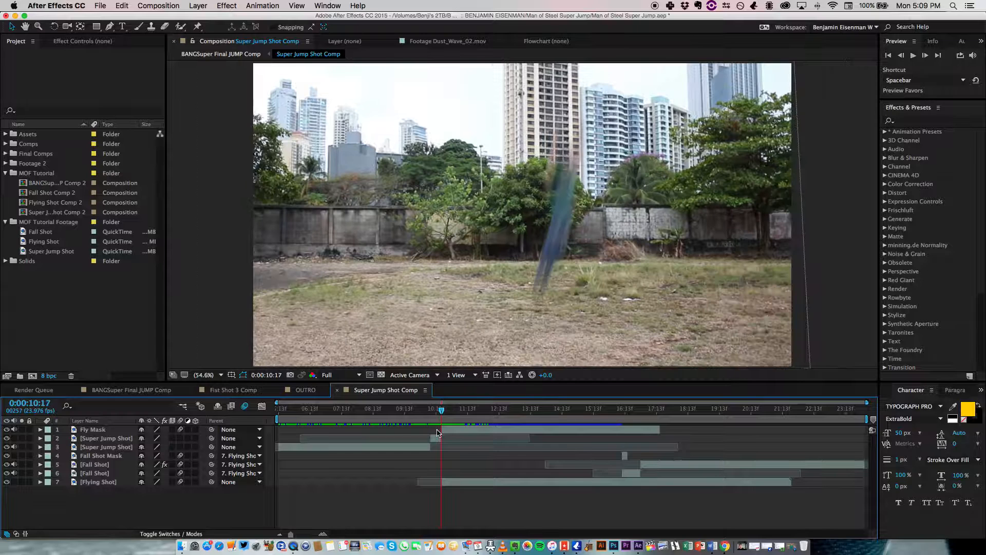
{"action": "key", "text": "Page_Up"}
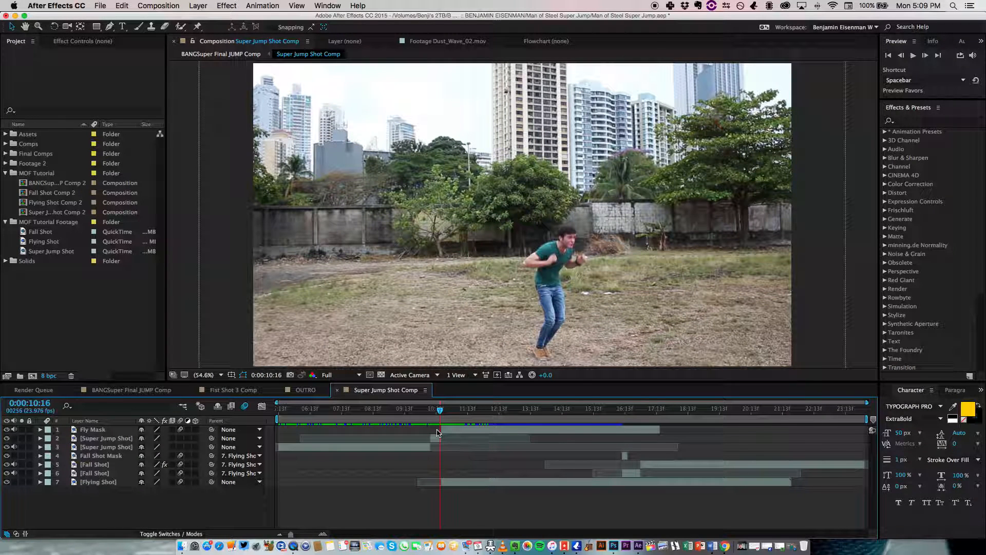
{"action": "key", "text": "Page_Down"}
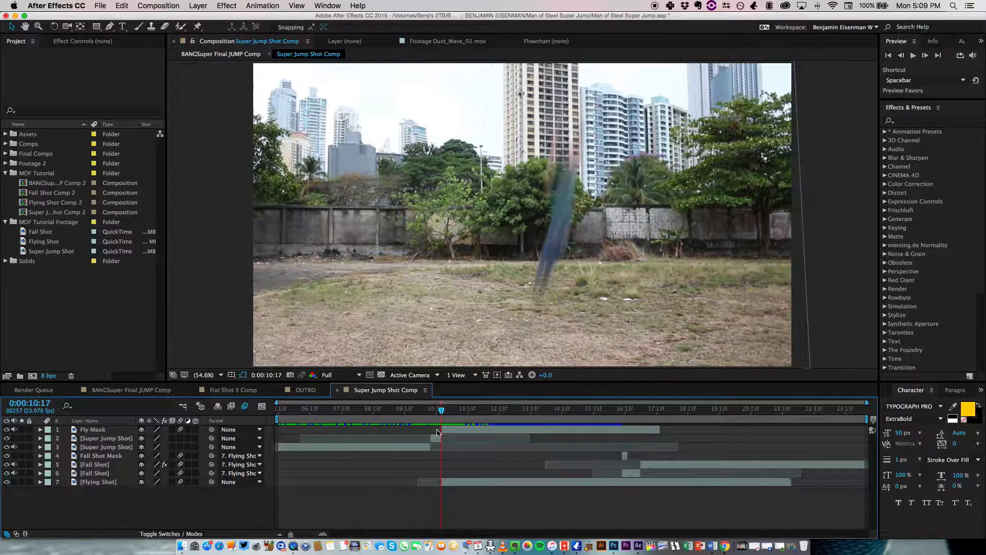
Step: Examine the flying shot frame by frame after take-off, continuing to the landing at 0:00:17:03
{"action": "key", "text": "Page_Down"}
{"action": "key", "text": "Page_Down"}
{"action": "key", "text": "Page_Down"}
{"action": "key", "text": "Page_Down"}
{"action": "key", "text": "Page_Down"}
{"action": "key", "text": "Page_Down"}
{"action": "key", "text": "Page_Down"}
{"action": "key", "text": "Page_Down"}
{"action": "key", "text": "Page_Down"}
{"action": "key", "text": "Page_Down"}
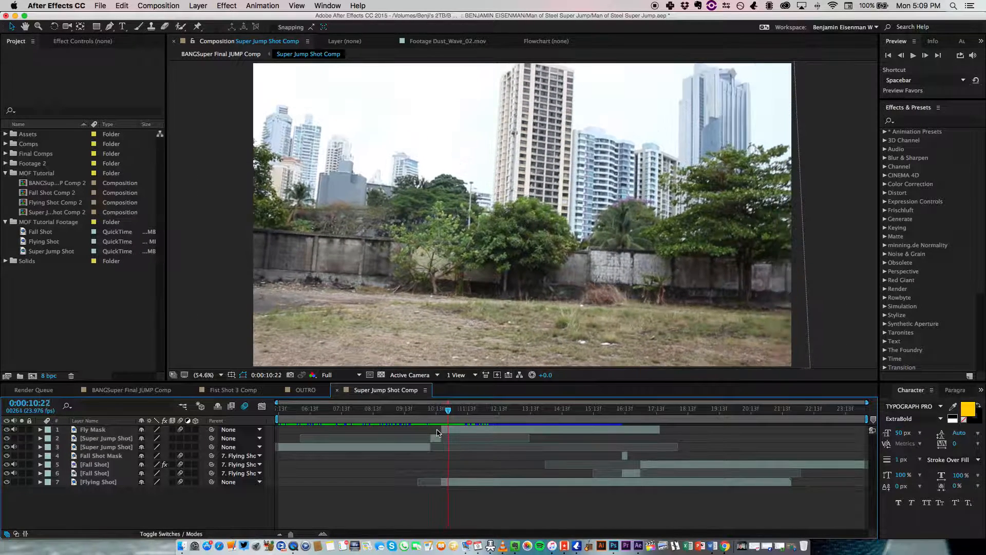
{"action": "key", "text": "Page_Down"}
{"action": "key", "text": "Page_Down"}
{"action": "key", "text": "Page_Down"}
{"action": "key", "text": "Page_Down"}
{"action": "key", "text": "Page_Down"}
{"action": "key", "text": "Page_Down"}
{"action": "key", "text": "Page_Down"}
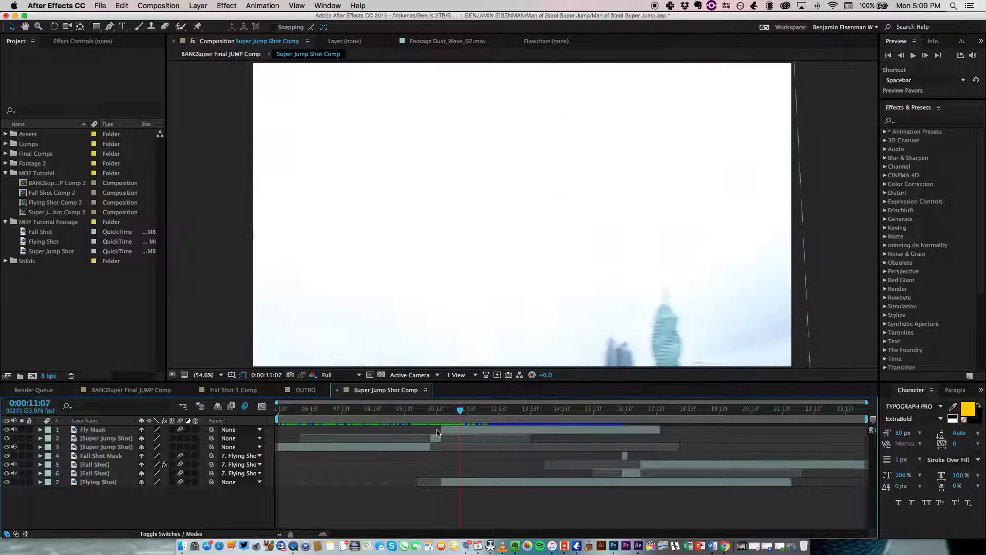
{"action": "key", "text": "Page_Down"}
{"action": "key", "text": "Page_Down"}
{"action": "key", "text": "Page_Down"}
{"action": "key", "text": "Page_Down"}
{"action": "key", "text": "Page_Down"}
{"action": "key", "text": "Page_Down"}
{"action": "key", "text": "Page_Down"}
{"action": "key", "text": "Page_Down"}
{"action": "key", "text": "Page_Down"}
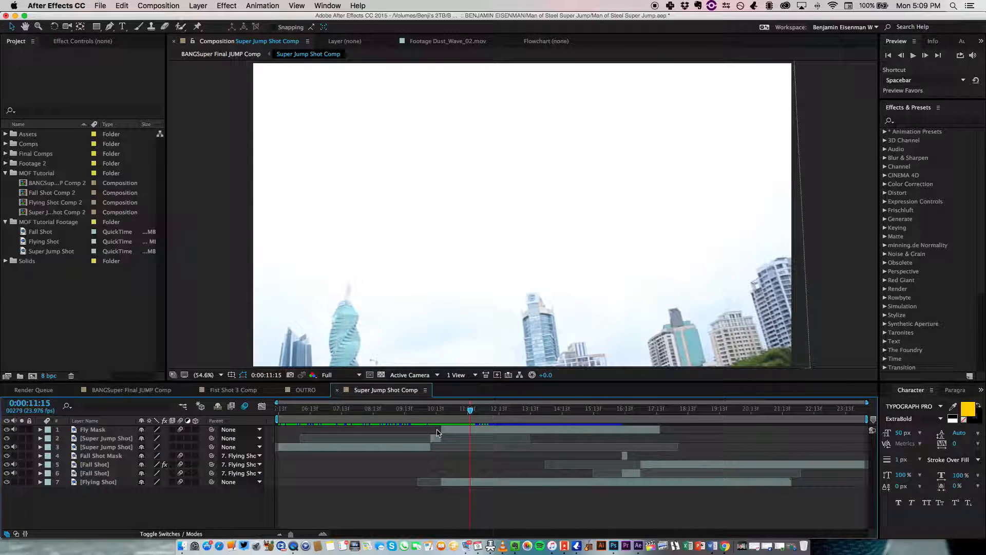
{"action": "key", "text": "Page_Down"}
{"action": "key", "text": "Page_Down"}
{"action": "key", "text": "Page_Down"}
{"action": "key", "text": "Page_Down"}
{"action": "key", "text": "Page_Down"}
{"action": "key", "text": "Page_Down"}
{"action": "key", "text": "Page_Down"}
{"action": "key", "text": "Page_Down"}
{"action": "key", "text": "Page_Down"}
{"action": "key", "text": "Page_Down"}
{"action": "key", "text": "Page_Down"}
{"action": "key", "text": "Page_Down"}
{"action": "key", "text": "Page_Down"}
{"action": "key", "text": "Page_Down"}
{"action": "key", "text": "Page_Down"}
{"action": "key", "text": "Page_Down"}
{"action": "key", "text": "Page_Down"}
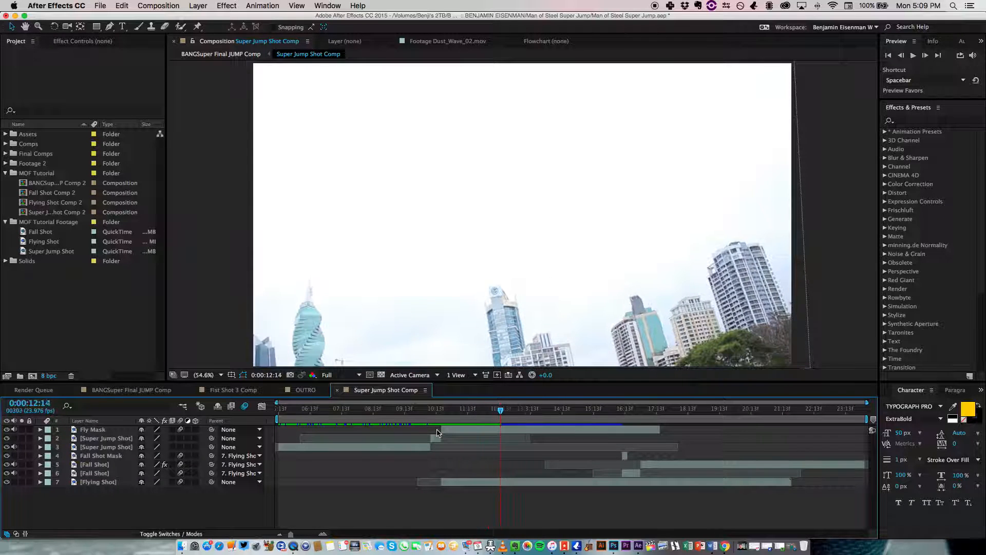
{"action": "key", "text": "Page_Down"}
{"action": "key", "text": "Page_Down"}
{"action": "left_click_drag", "start_coordinate": [532, 410], "coordinate": [644, 419]}
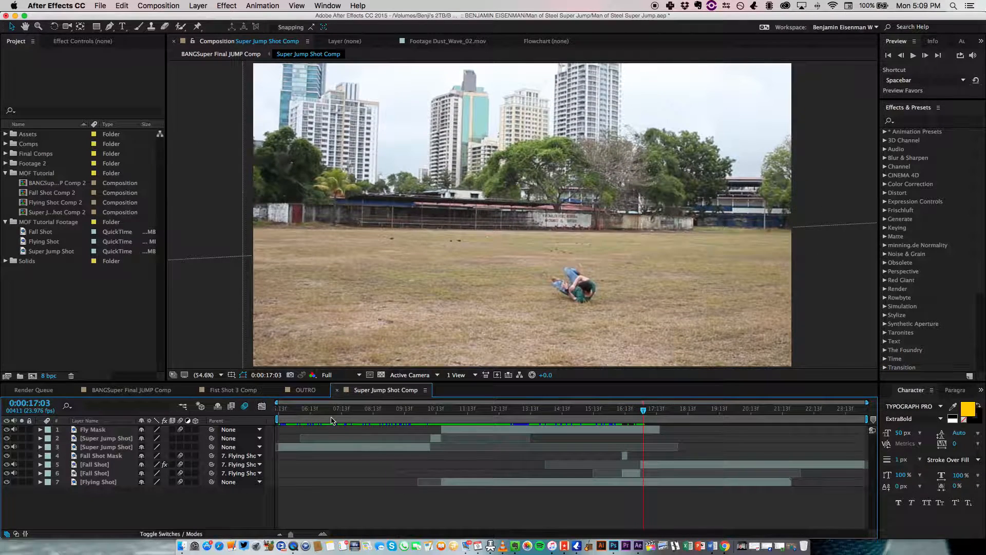
Step: Return to the start, open BANGSuper Final JUMP Comp and preview the take-off from 0:00:10:15
{"action": "key", "text": "Home"}
{"action": "left_click", "coordinate": [145, 391]}
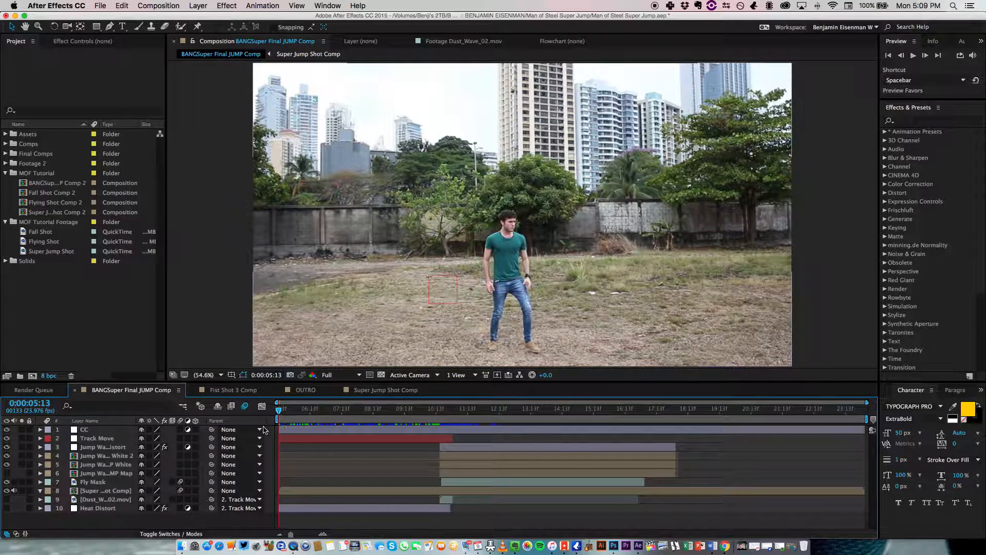
{"action": "left_click_drag", "start_coordinate": [288, 414], "coordinate": [439, 424]}
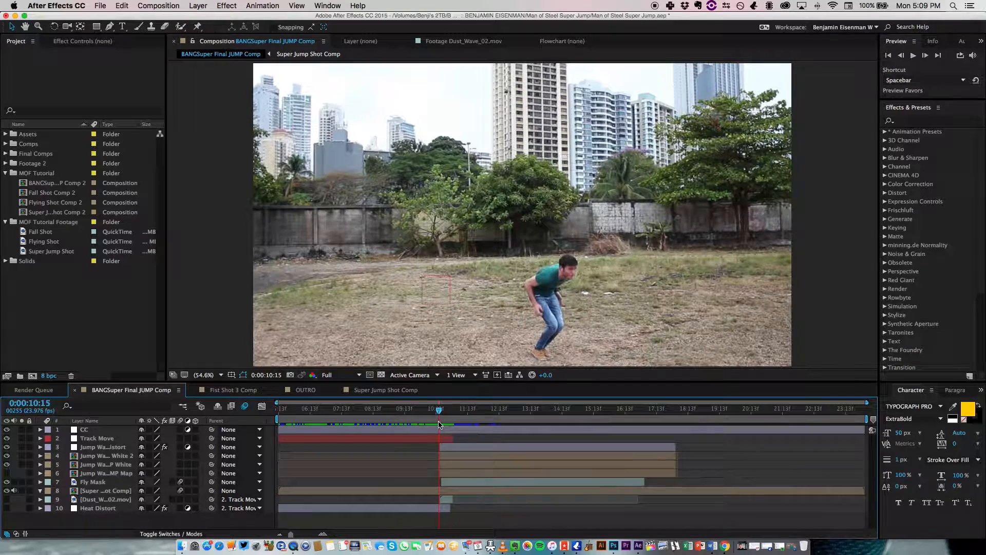
{"action": "key", "text": "space"}
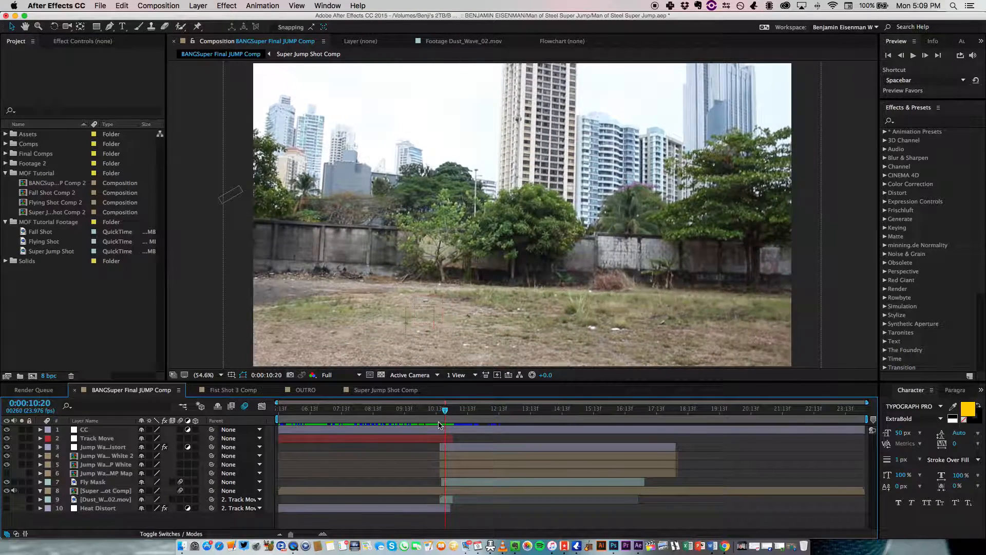
Step: Examine the take-off frames in BANGSuper Final JUMP Comp, ending on the dust wave frame at 0:00:10:16
{"action": "key", "text": "Page_Up"}
{"action": "key", "text": "Page_Up"}
{"action": "key", "text": "Page_Up"}
{"action": "key", "text": "Page_Up"}
{"action": "key", "text": "Page_Up"}
{"action": "key", "text": "Page_Up"}
{"action": "key", "text": "Page_Down"}
{"action": "key", "text": "Page_Down"}
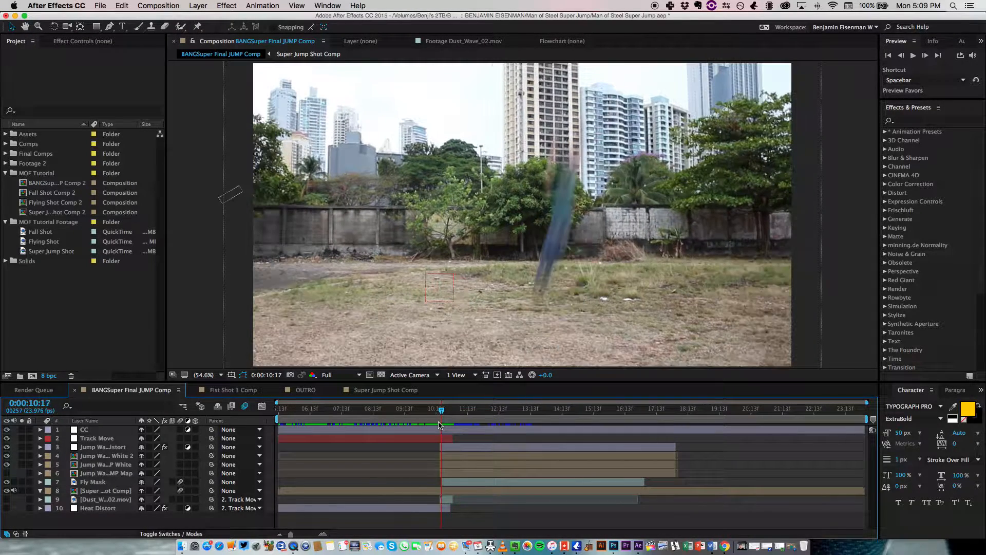
{"action": "key", "text": "Page_Up"}
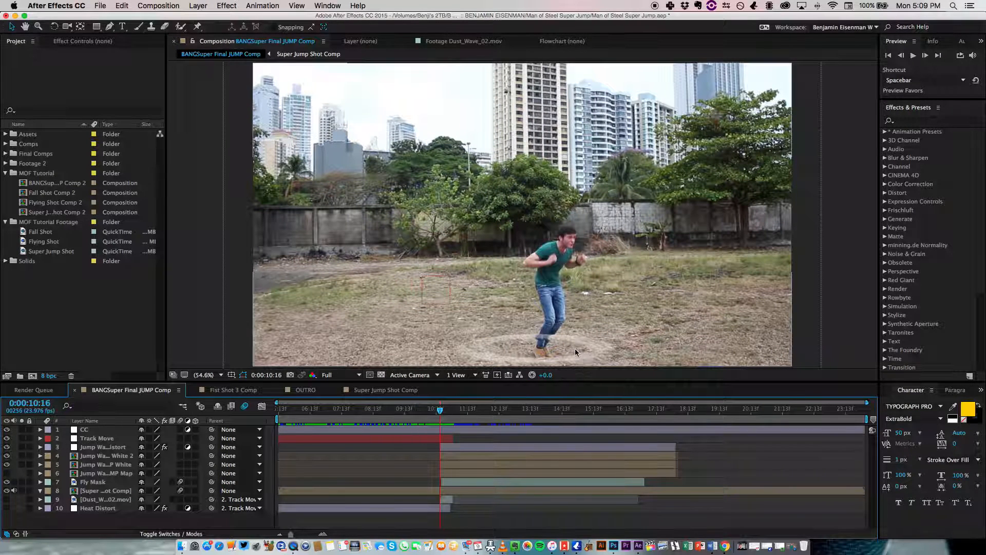
Step: Scrub BANGSuper Final JUMP Comp to the landing at 0:00:16:21 and step back to 0:00:16:17
{"action": "left_click_drag", "start_coordinate": [439, 417], "coordinate": [635, 428]}
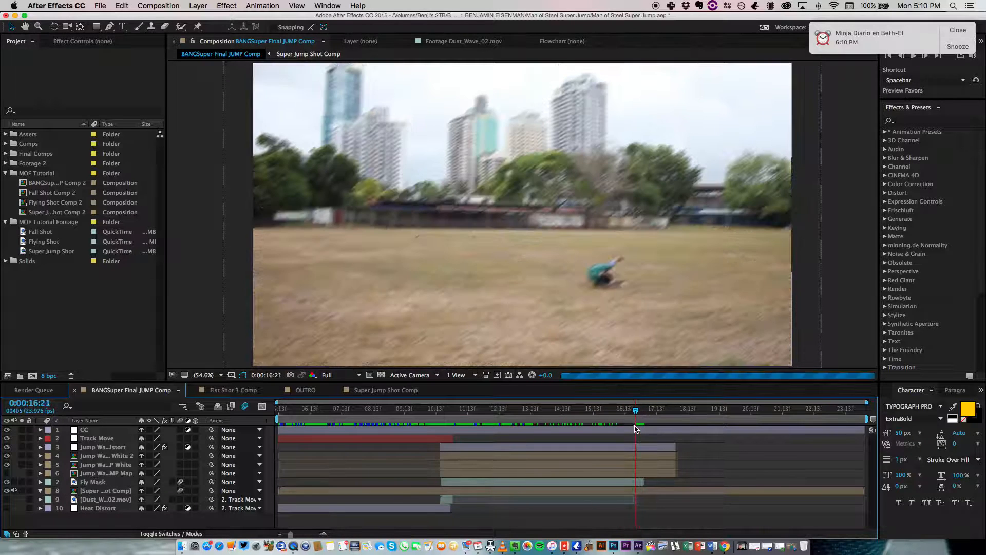
{"action": "key", "text": "Page_Up"}
{"action": "key", "text": "Page_Up"}
{"action": "key", "text": "Page_Up"}
{"action": "key", "text": "Page_Up"}
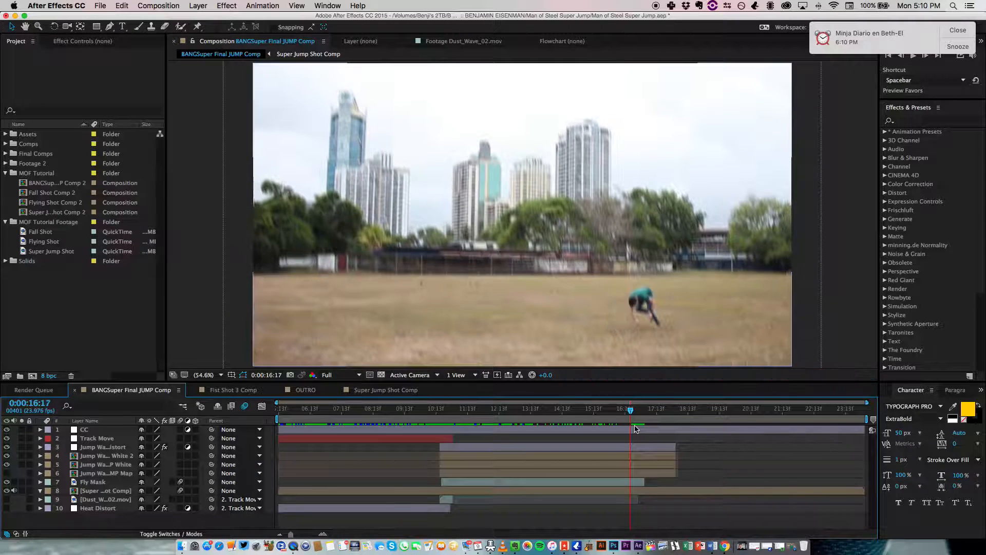
Step: Examine the frames just before the landing in BANGSuper Final JUMP Comp, going back to 0:00:16:11
{"action": "key", "text": "Page_Up"}
{"action": "key", "text": "Page_Up"}
{"action": "key", "text": "Page_Up"}
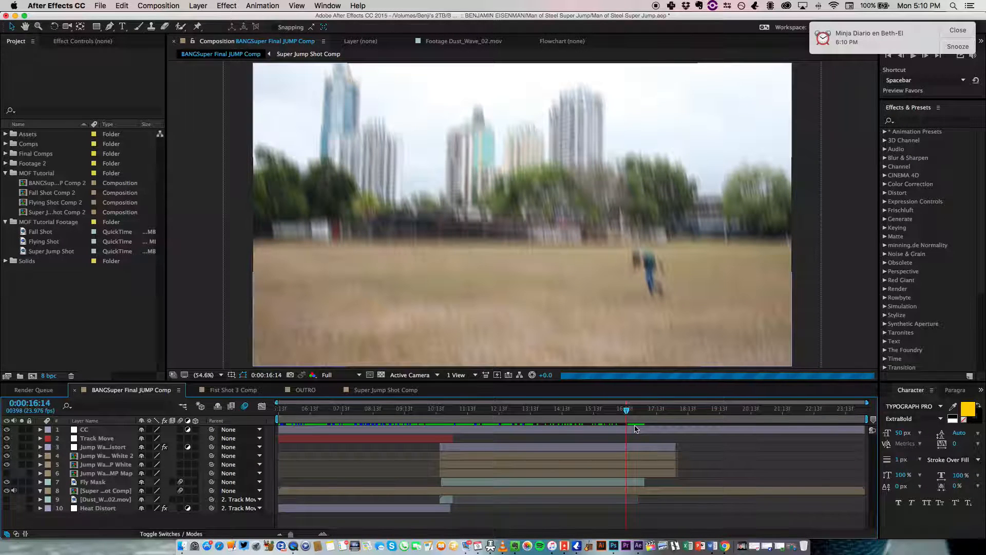
{"action": "key", "text": "Page_Up"}
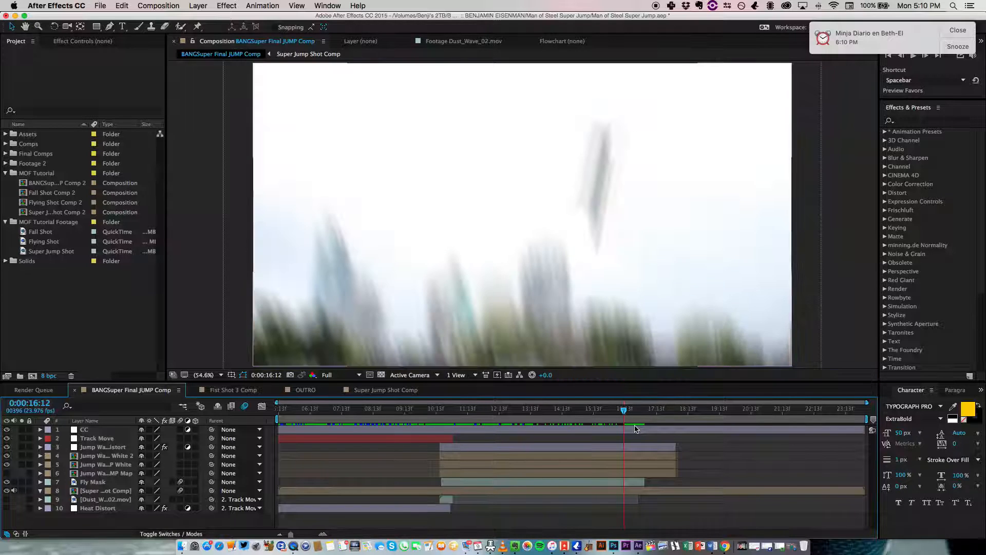
{"action": "key", "text": "Page_Up"}
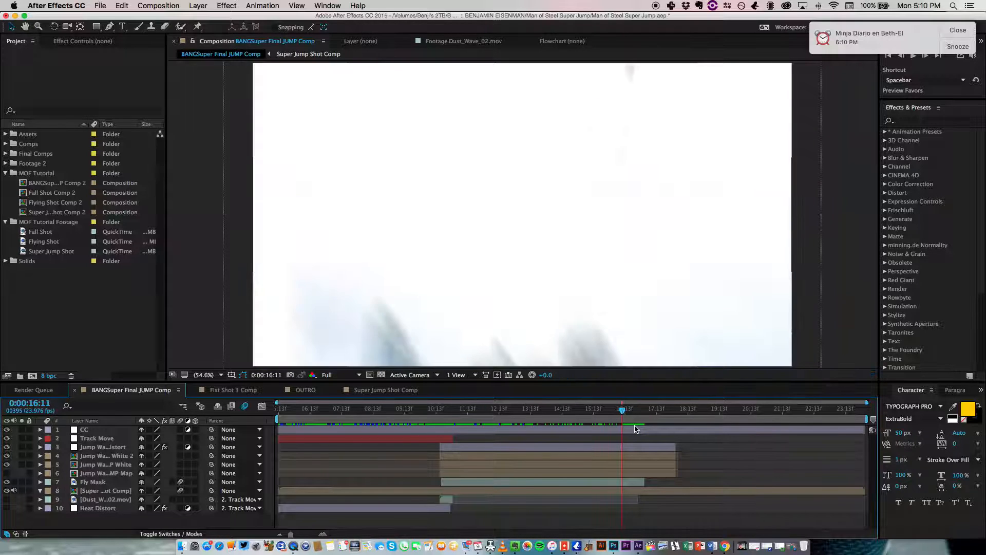
Step: Examine the landing frame by frame from 0:00:16:11 to beyond 0:00:17:00
{"action": "key", "text": "Page_Down"}
{"action": "key", "text": "Page_Down"}
{"action": "key", "text": "Page_Down"}
{"action": "key", "text": "Page_Down"}
{"action": "key", "text": "Page_Down"}
{"action": "key", "text": "Page_Down"}
{"action": "key", "text": "Page_Down"}
{"action": "key", "text": "Page_Down"}
{"action": "key", "text": "Page_Down"}
{"action": "key", "text": "Page_Down"}
{"action": "key", "text": "Page_Down"}
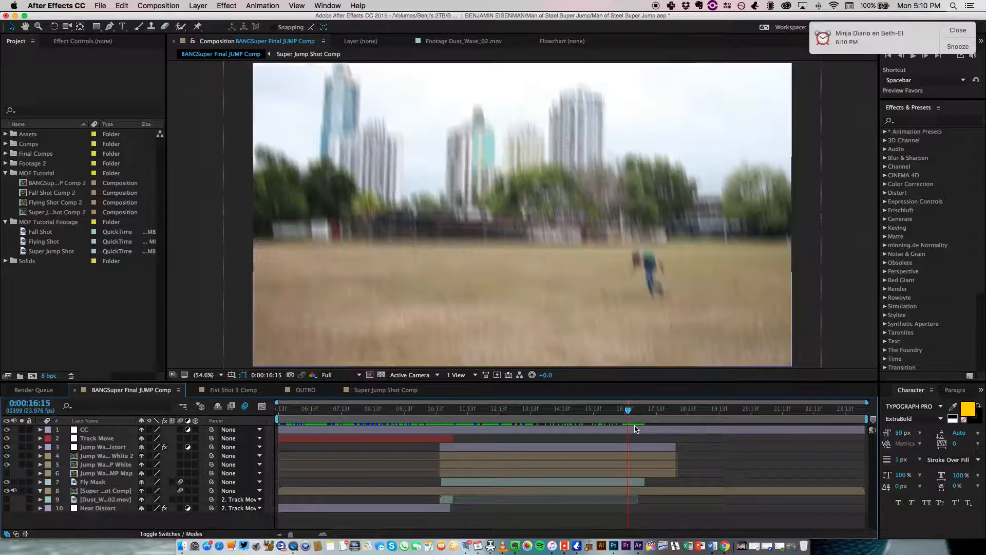
{"action": "key", "text": "Page_Down"}
{"action": "key", "text": "Page_Down"}
{"action": "key", "text": "Page_Down"}
{"action": "key", "text": "Page_Down"}
{"action": "key", "text": "Page_Down"}
{"action": "key", "text": "Page_Down"}
{"action": "key", "text": "Page_Down"}
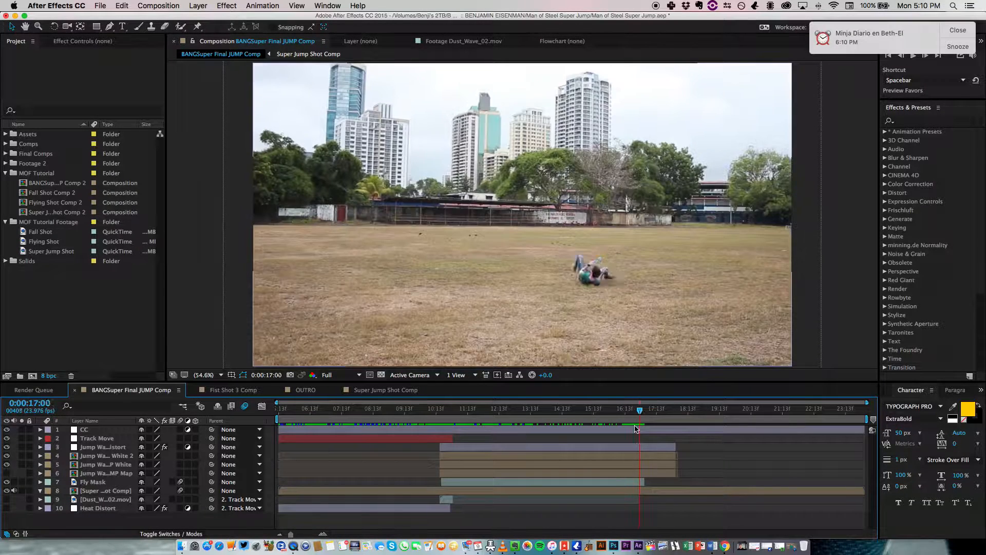
{"action": "key", "text": "Page_Down"}
{"action": "key", "text": "Page_Down"}
{"action": "key", "text": "Page_Down"}
{"action": "key", "text": "Page_Down"}
{"action": "key", "text": "Page_Down"}
{"action": "key", "text": "Page_Down"}
{"action": "key", "text": "Page_Down"}
{"action": "key", "text": "Page_Down"}
{"action": "key", "text": "Page_Down"}
{"action": "key", "text": "Page_Down"}
{"action": "key", "text": "Page_Down"}
Step: Return to the beginning of the timeline and open Super Jump Shot Comp
{"action": "left_click_drag", "start_coordinate": [637, 410], "coordinate": [111, 415]}
{"action": "left_click", "coordinate": [381, 391]}
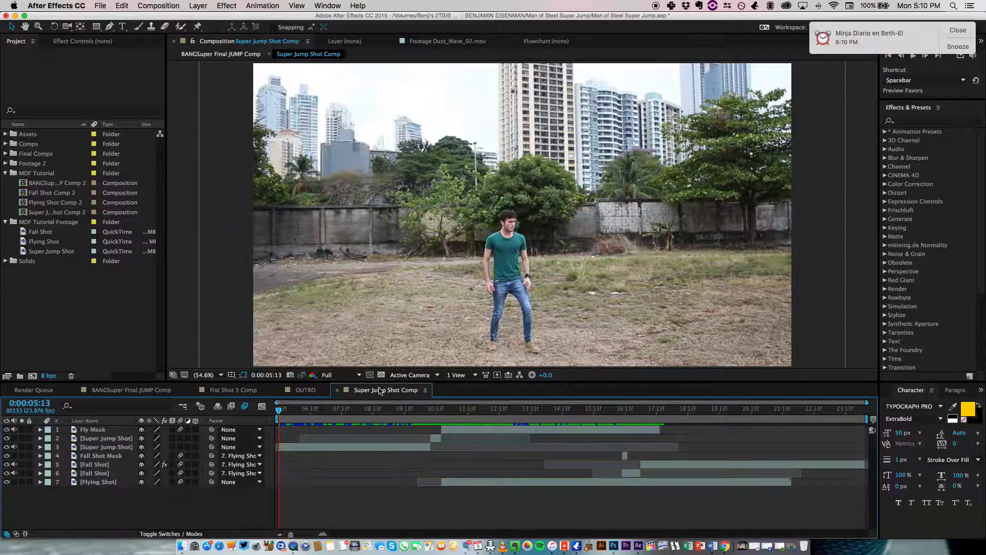
{"action": "left_click", "coordinate": [81, 330]}
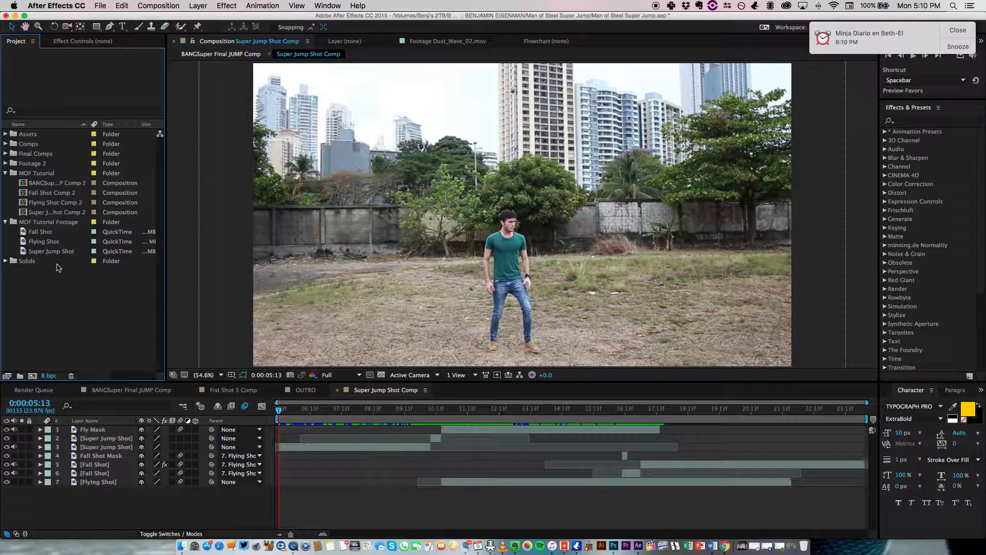
Step: Create a new composition from the Super Jump Shot clip in the MOF Tutorial Footage folder
{"action": "left_click", "coordinate": [39, 242]}
{"action": "left_click", "coordinate": [41, 252]}
{"action": "left_click", "coordinate": [42, 243]}
{"action": "left_click", "coordinate": [39, 251]}
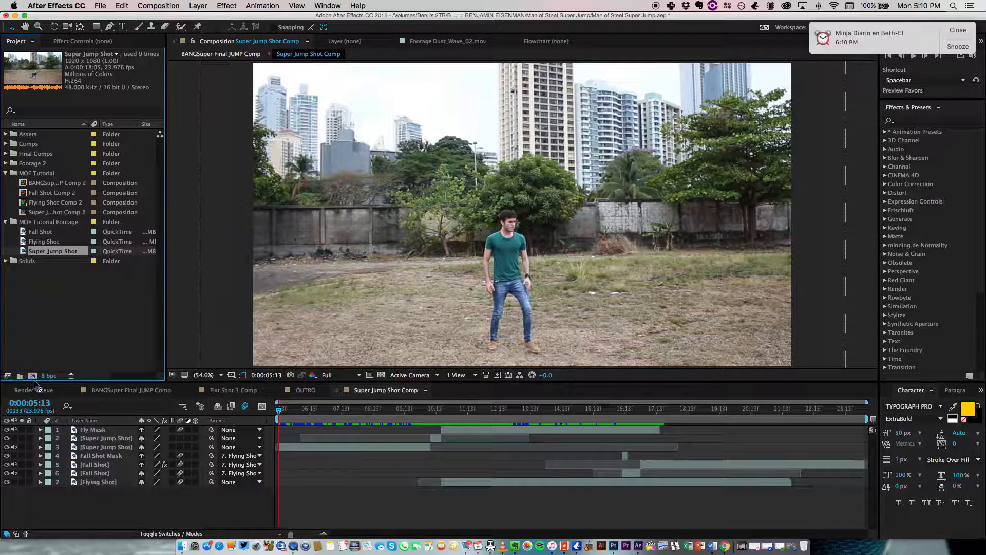
{"action": "left_click_drag", "start_coordinate": [34, 378], "coordinate": [32, 376]}
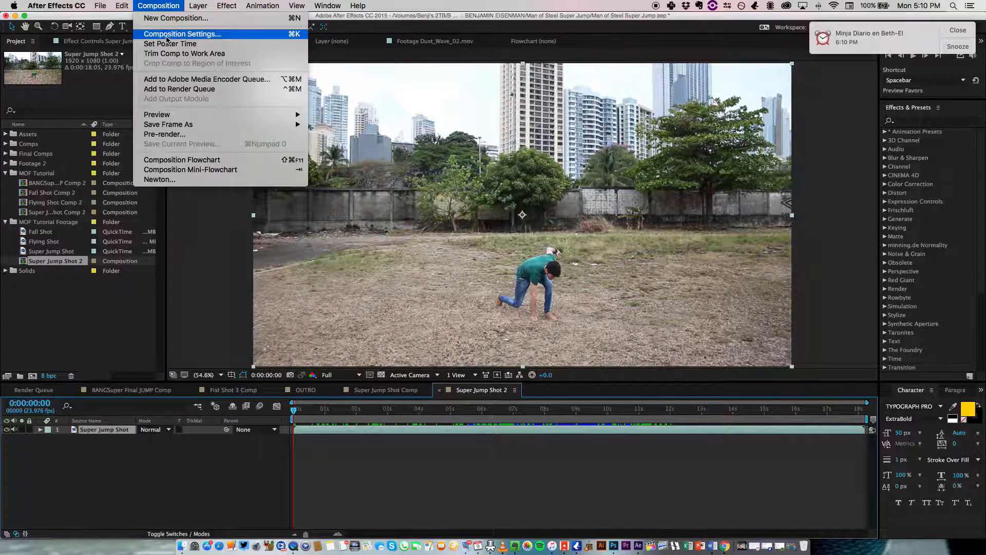
Step: Set the duration of the Super Jump Shot 2 composition to 60 seconds
{"action": "left_click", "coordinate": [167, 35]}
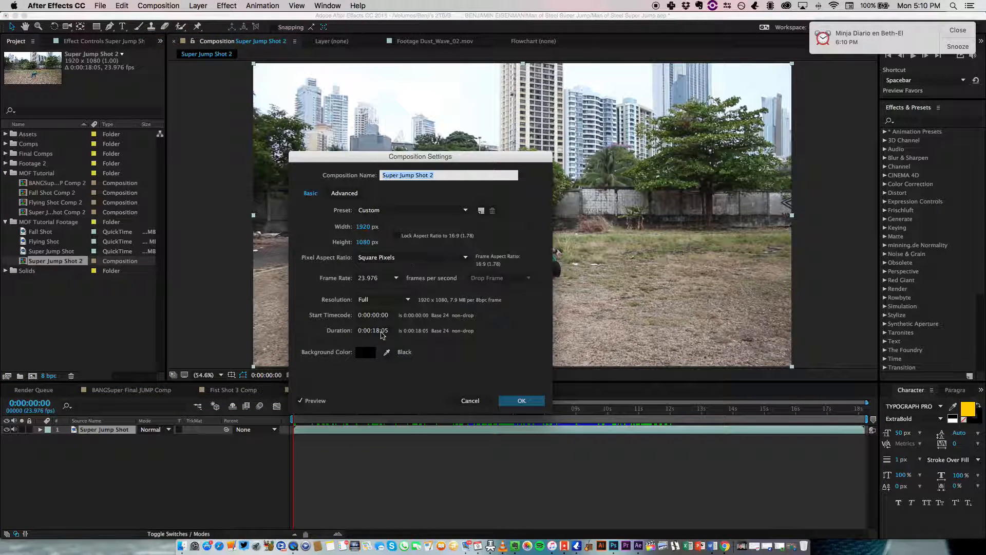
{"action": "left_click", "coordinate": [382, 332]}
{"action": "key", "text": "BackSpace"}
{"action": "key", "text": "BackSpace"}
{"action": "type", "text": "60"}
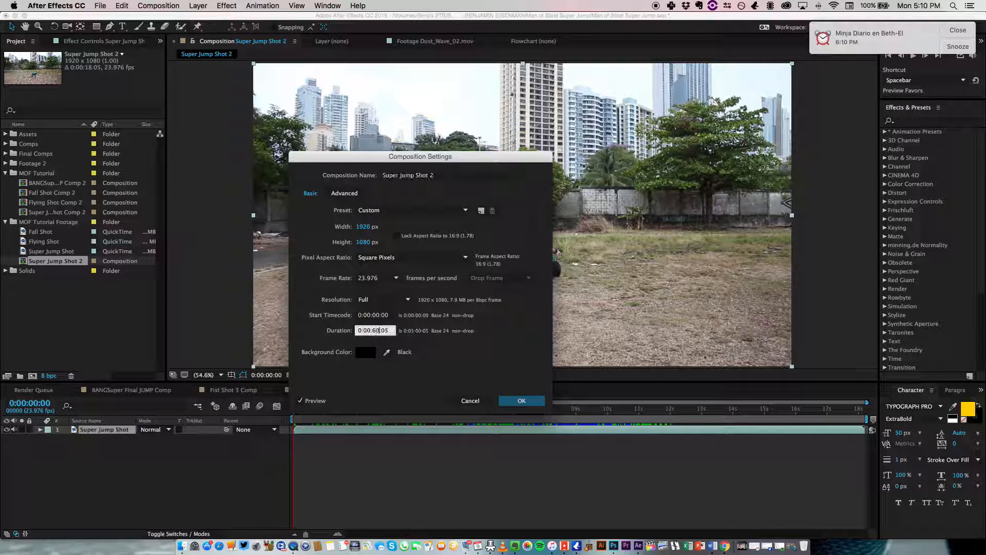
{"action": "key", "text": "Return"}
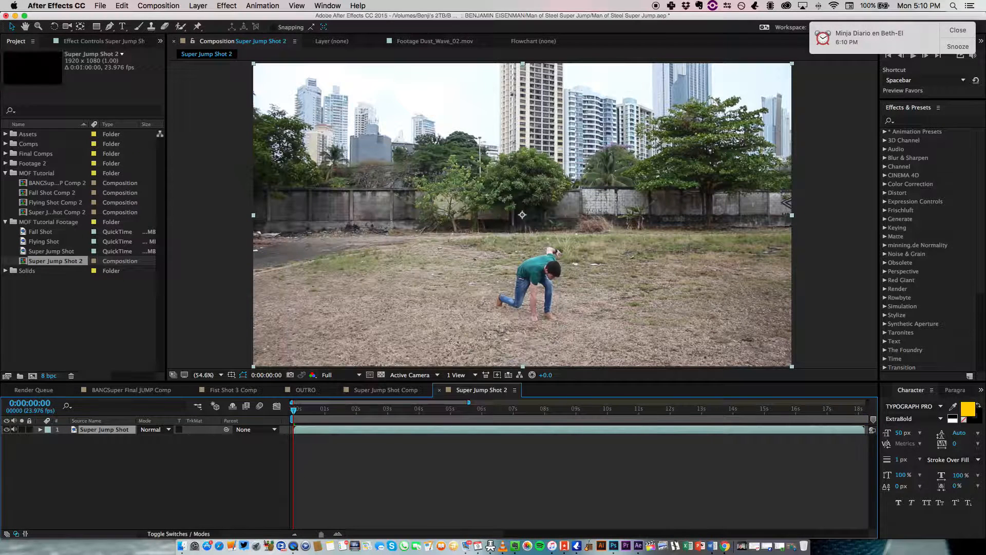
Step: Trim the start of the Super Jump Shot layer at 0:00:06:05 and shift the layer to the composition's beginning
{"action": "left_click_drag", "start_coordinate": [322, 536], "coordinate": [277, 536]}
{"action": "left_click_drag", "start_coordinate": [308, 410], "coordinate": [353, 413]}
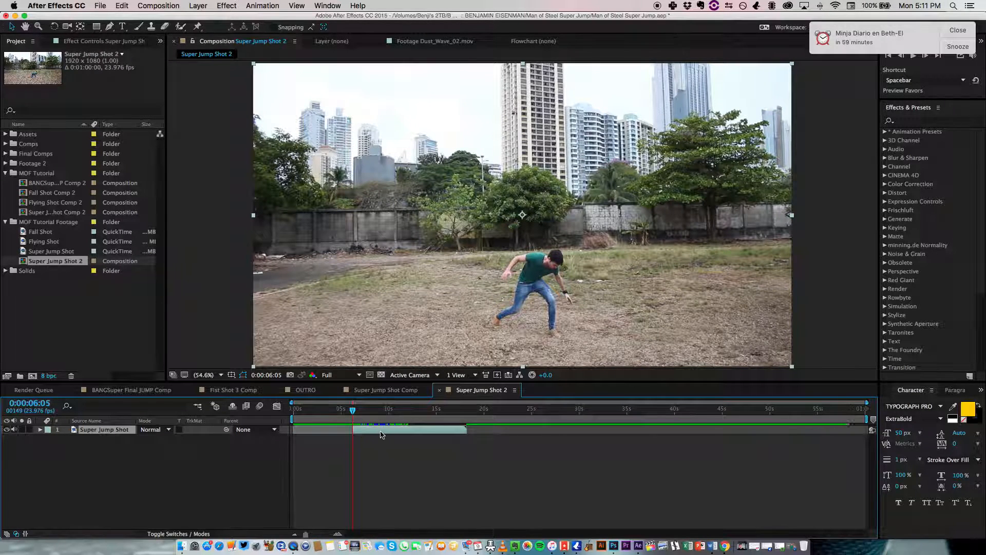
{"action": "left_click_drag", "start_coordinate": [379, 436], "coordinate": [342, 415]}
{"action": "key", "text": "Home"}
{"action": "left_click", "coordinate": [186, 454]}
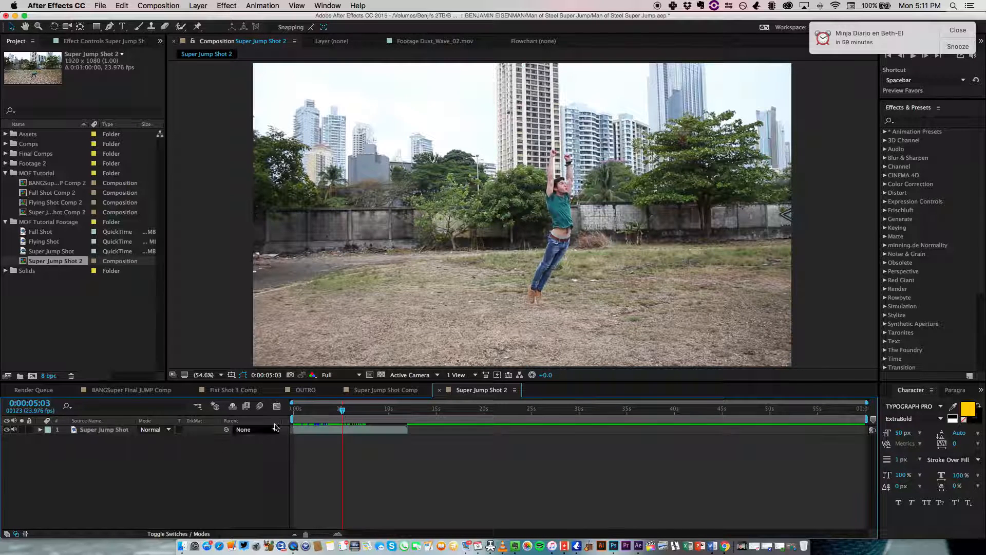
Step: Split the Super Jump Shot layer at the mid-air frame at 0:00:05:02
{"action": "left_click", "coordinate": [120, 430]}
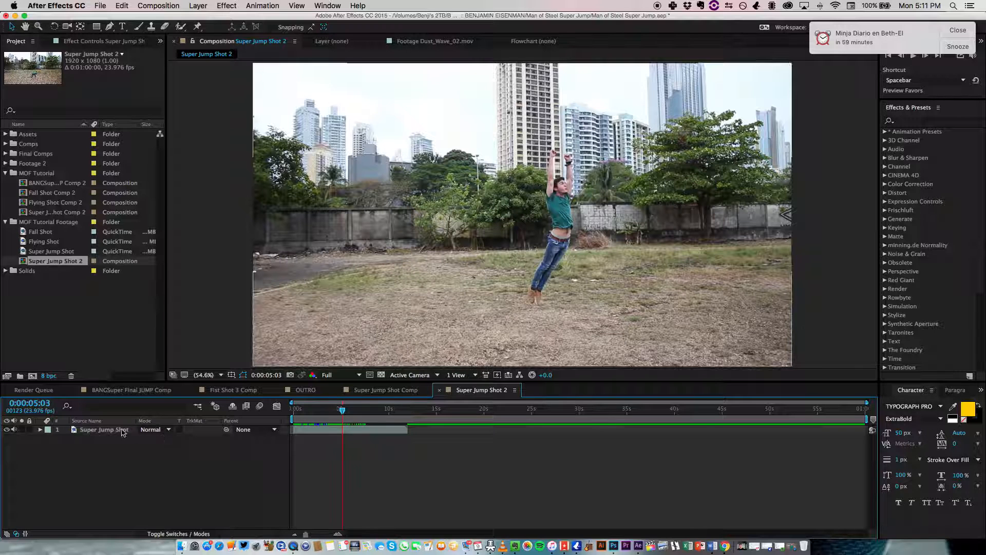
{"action": "key", "text": "Page_Up"}
{"action": "key", "text": "Page_Up"}
{"action": "key", "text": "Page_Down"}
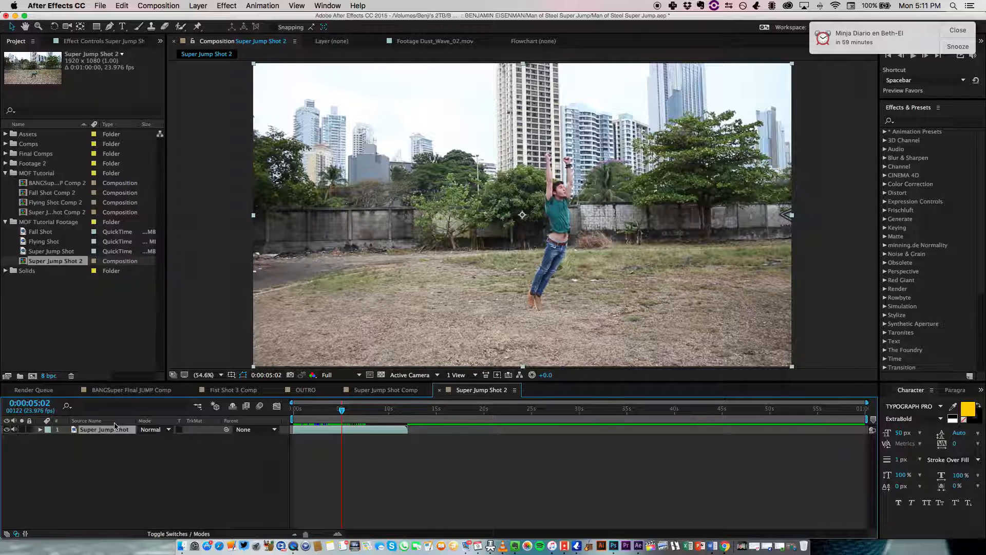
{"action": "left_click", "coordinate": [198, 6]}
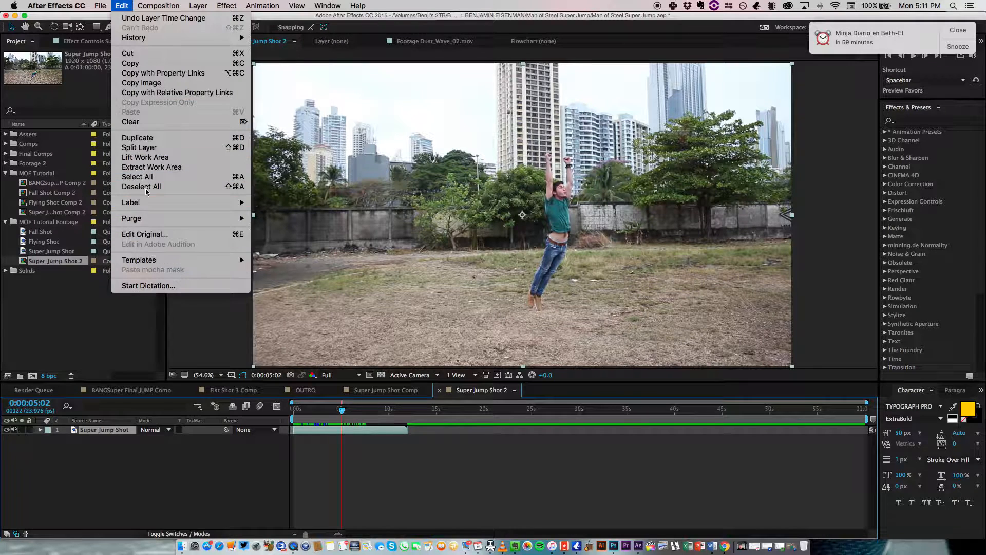
{"action": "left_click", "coordinate": [140, 148]}
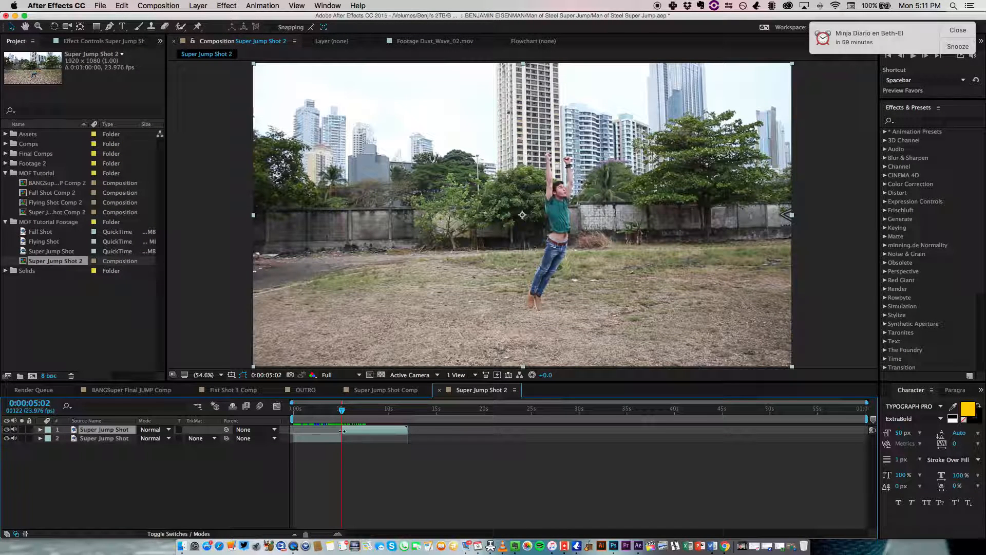
Step: Scrub the footage after the split up to 0:00:06:14
{"action": "left_click", "coordinate": [102, 459]}
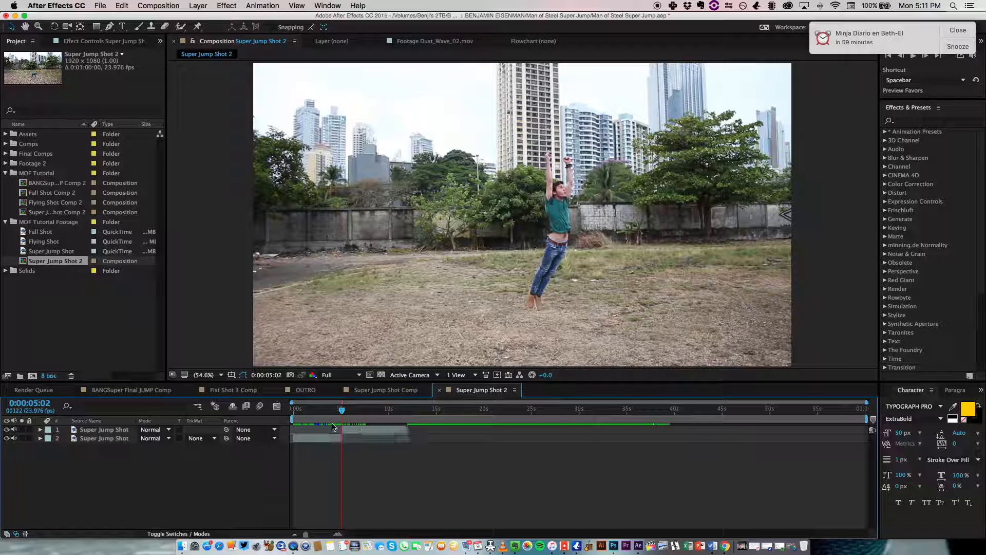
{"action": "left_click", "coordinate": [344, 410]}
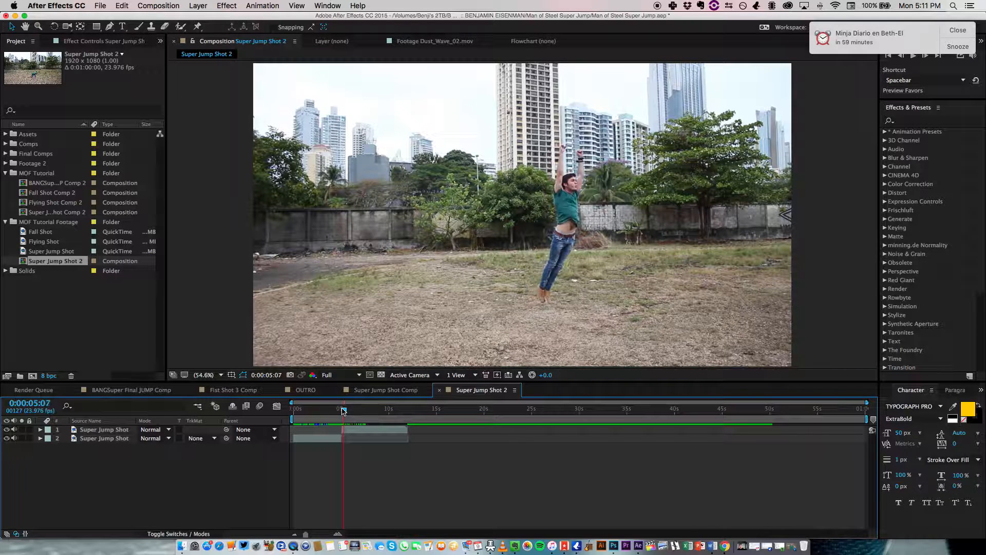
{"action": "left_click_drag", "start_coordinate": [344, 409], "coordinate": [356, 409]}
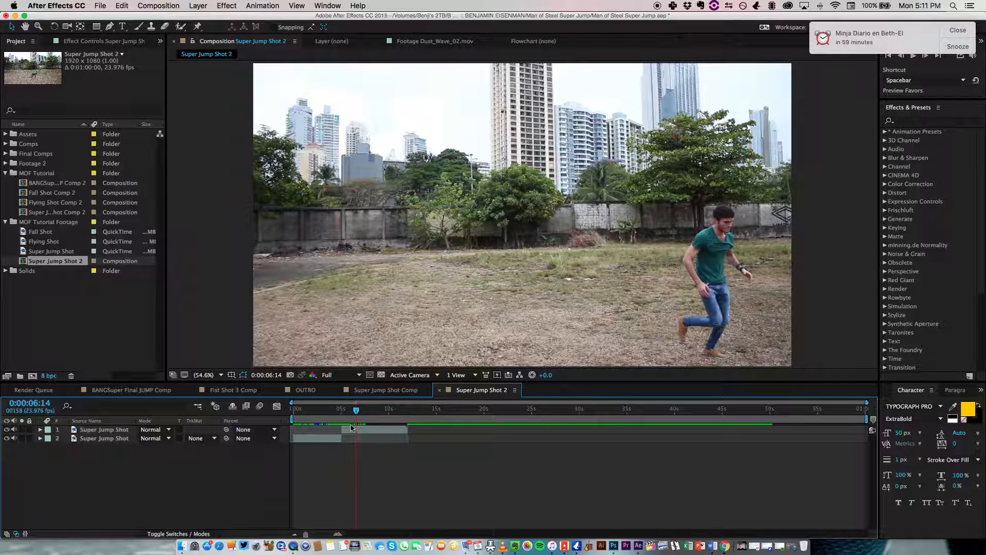
Step: Return to 0:00:05:02 and rename the layer segment after the split as Flight Body Mask
{"action": "left_click", "coordinate": [351, 429]}
{"action": "left_click", "coordinate": [344, 417]}
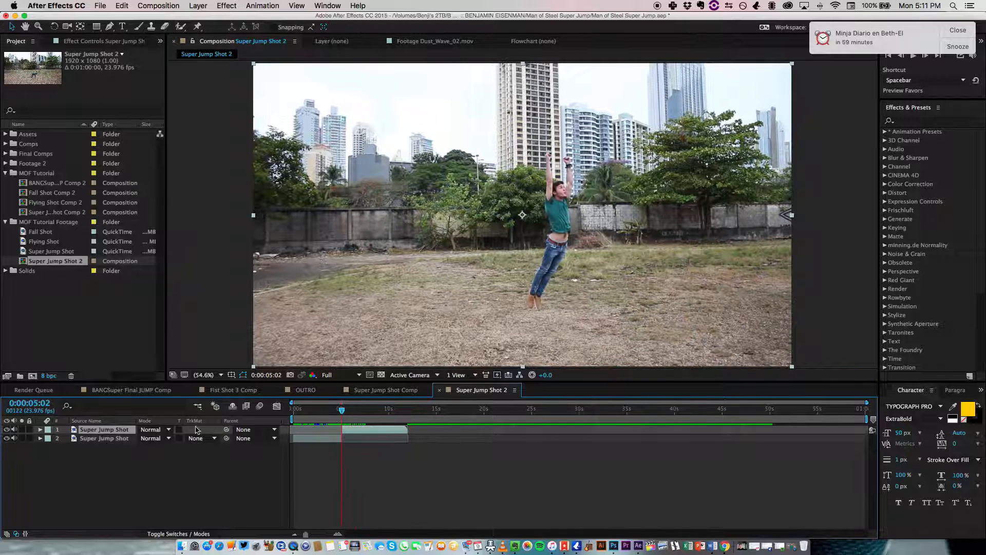
{"action": "key", "text": "Return"}
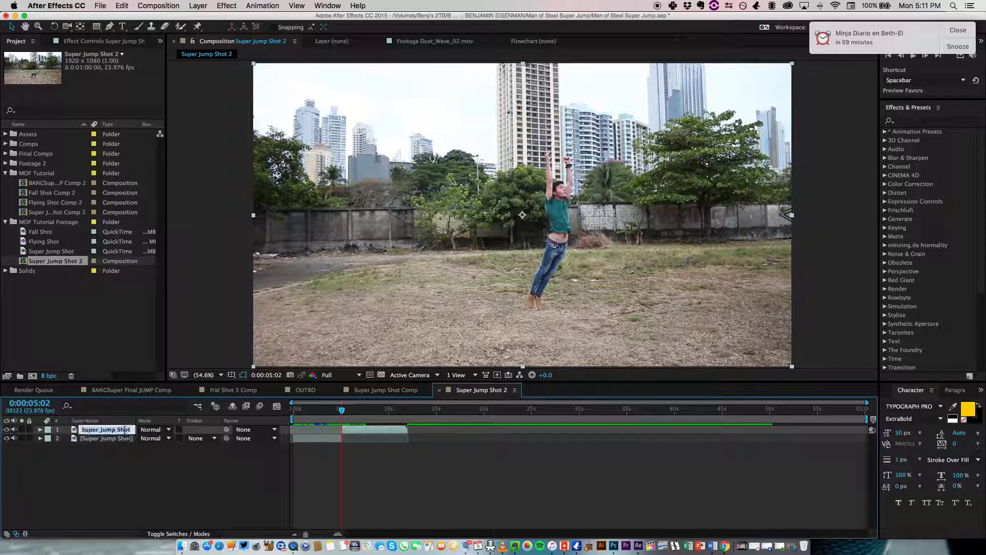
{"action": "type", "text": "Fly"}
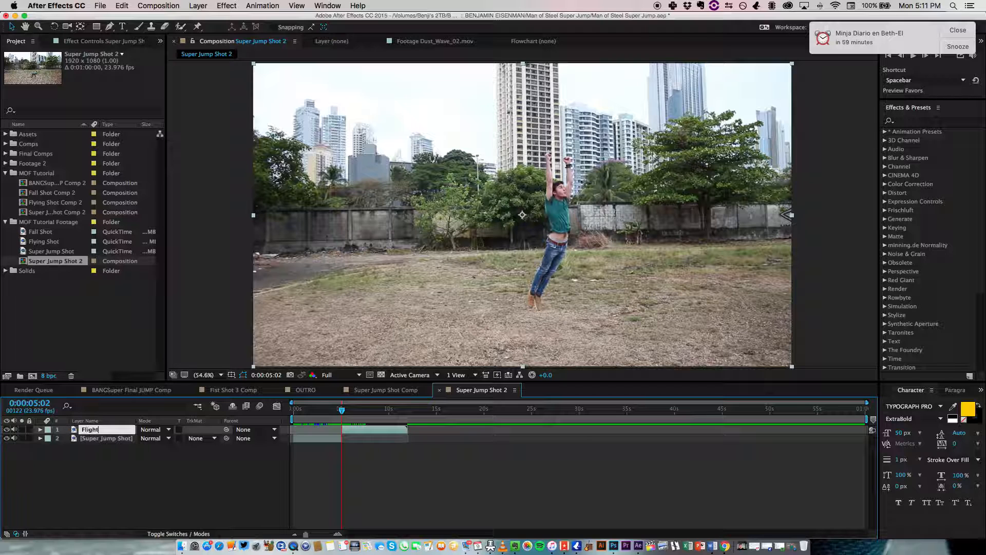
{"action": "type", "text": "ght Body Mask"}
{"action": "key", "text": "Return"}
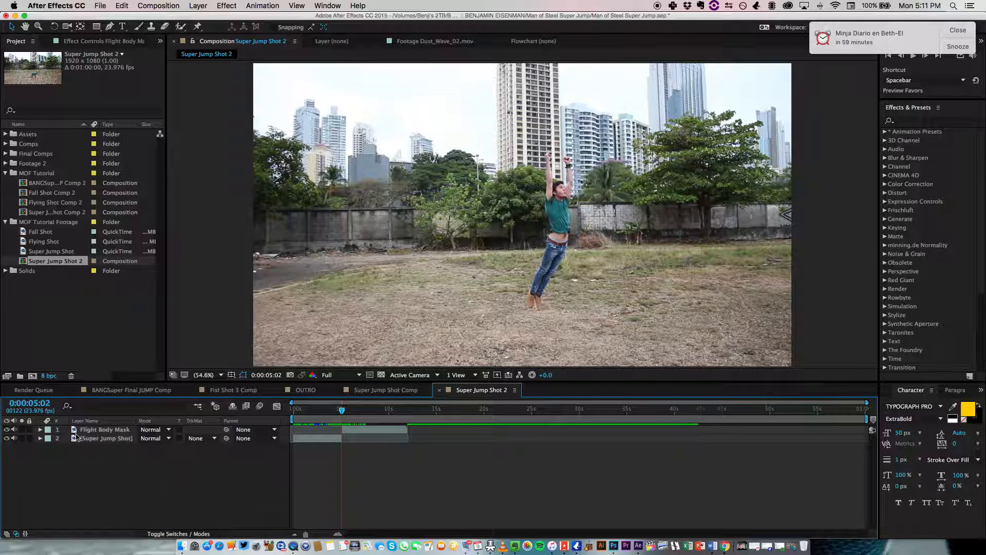
Step: Activate the Pen tool and frame the jumper's upper body at 200% magnification for masking
{"action": "left_click", "coordinate": [110, 26]}
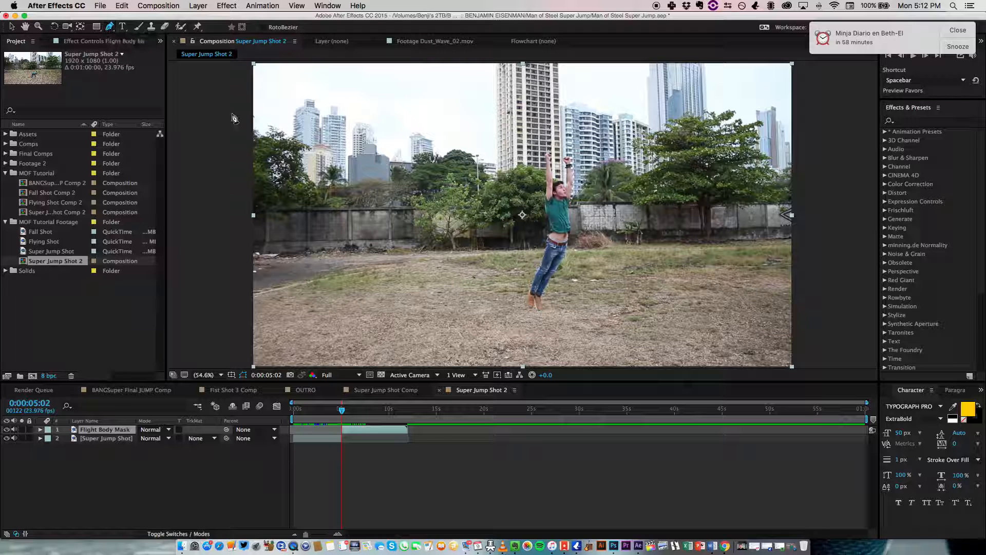
{"action": "key", "text": "v"}
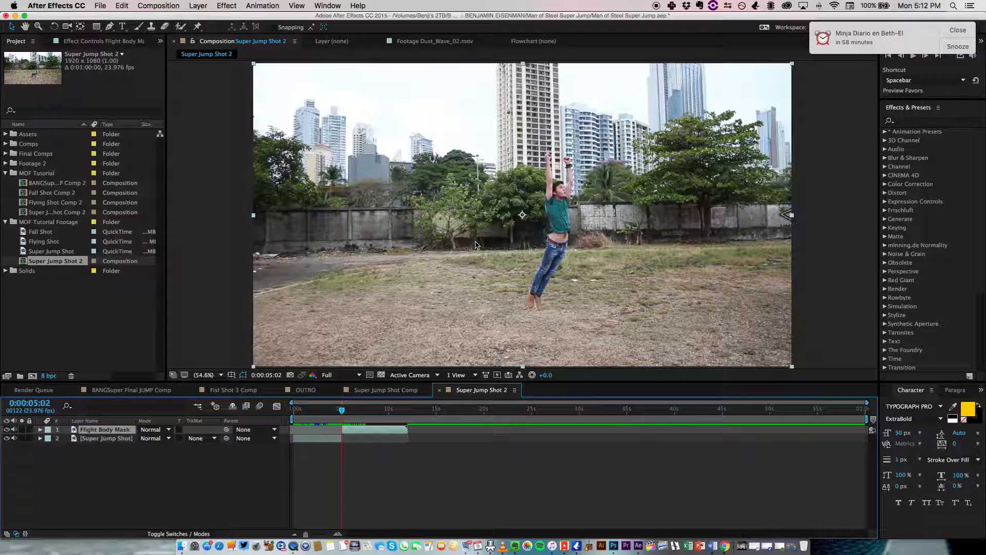
{"action": "key", "text": "g"}
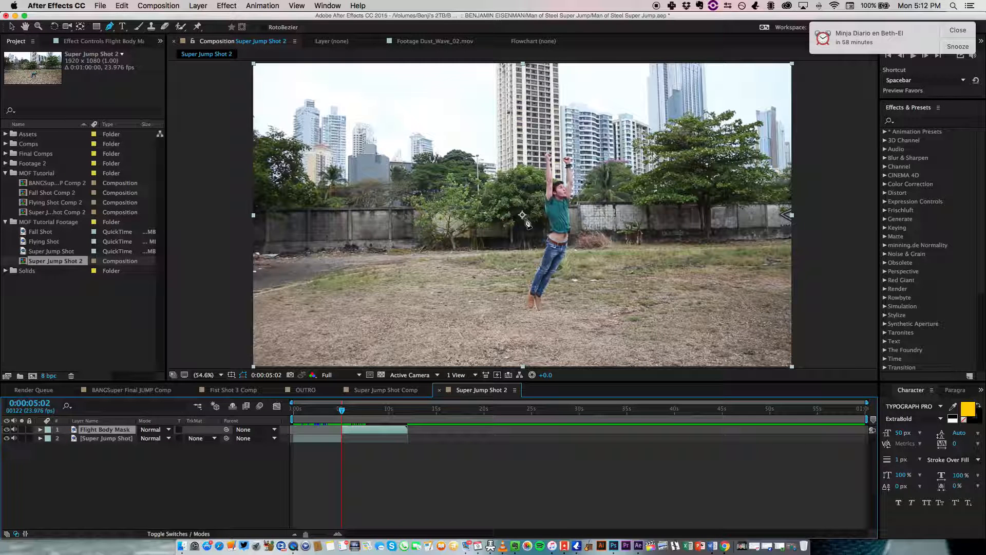
{"action": "scroll", "coordinate": [525, 221], "scroll_direction": "up", "scroll_amount": 2}
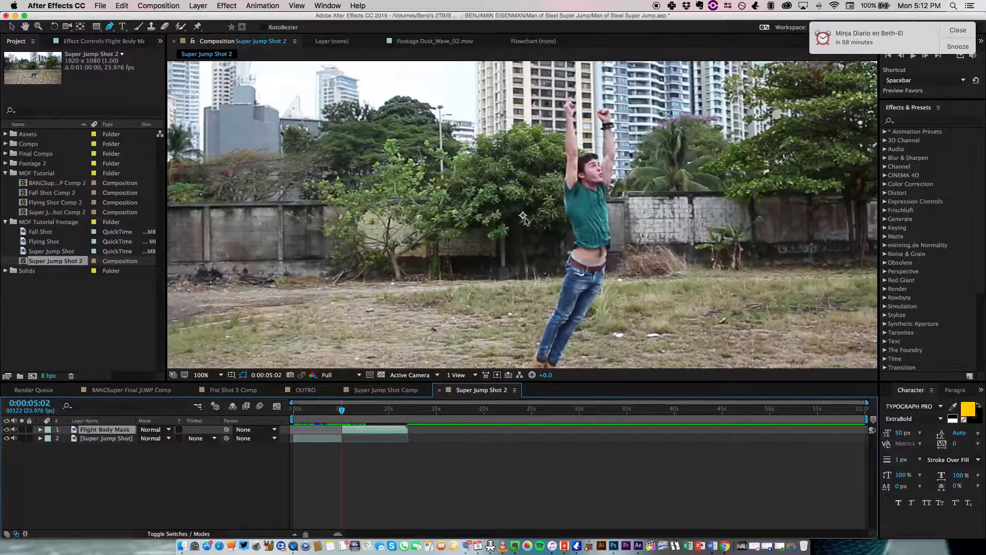
{"action": "scroll", "coordinate": [525, 221], "scroll_direction": "down", "scroll_amount": 2}
{"action": "scroll", "coordinate": [525, 220], "scroll_direction": "up", "scroll_amount": 4}
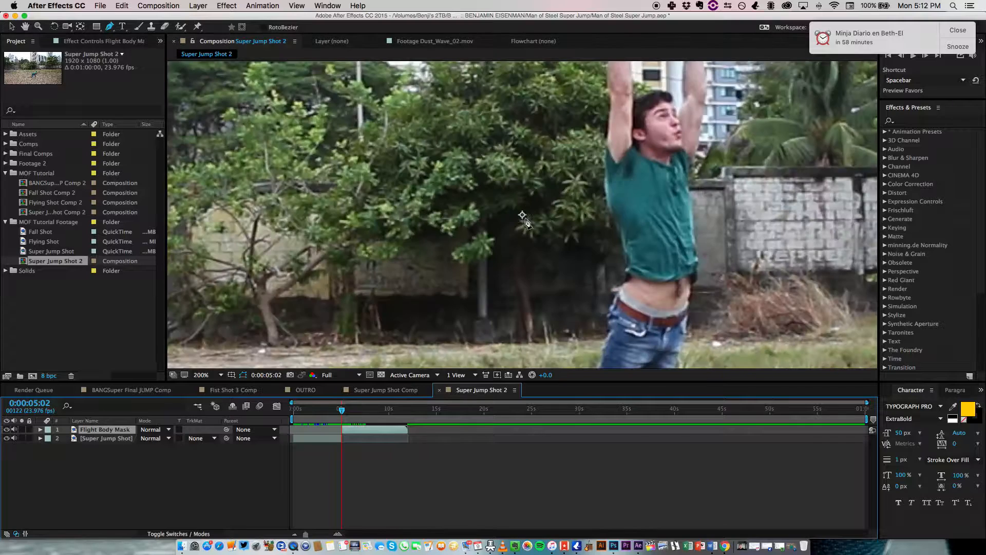
{"action": "left_click_drag", "start_coordinate": [651, 197], "coordinate": [512, 300]}
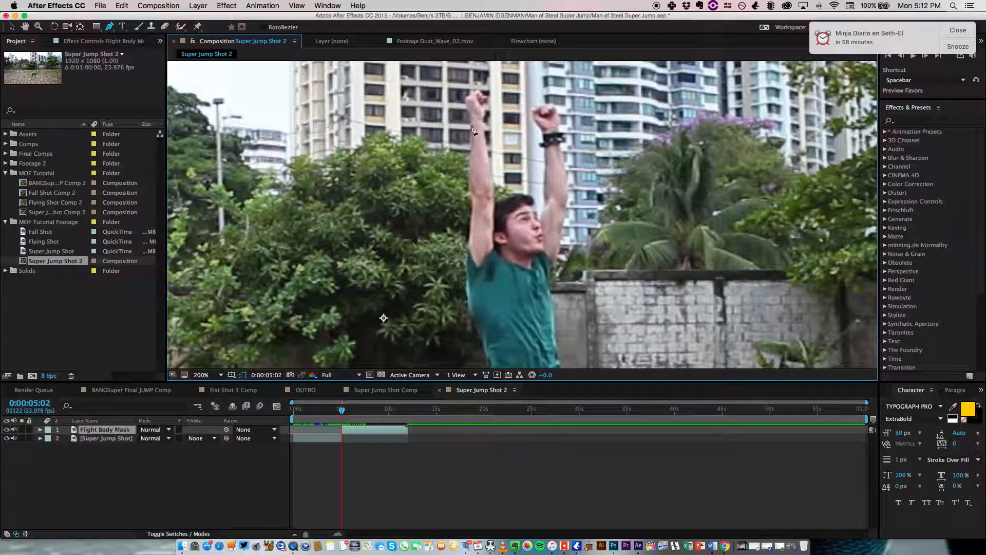
Step: Apply Freeze Frame to the Flight Body Mask layer at 0:00:05:02
{"action": "left_click", "coordinate": [102, 429]}
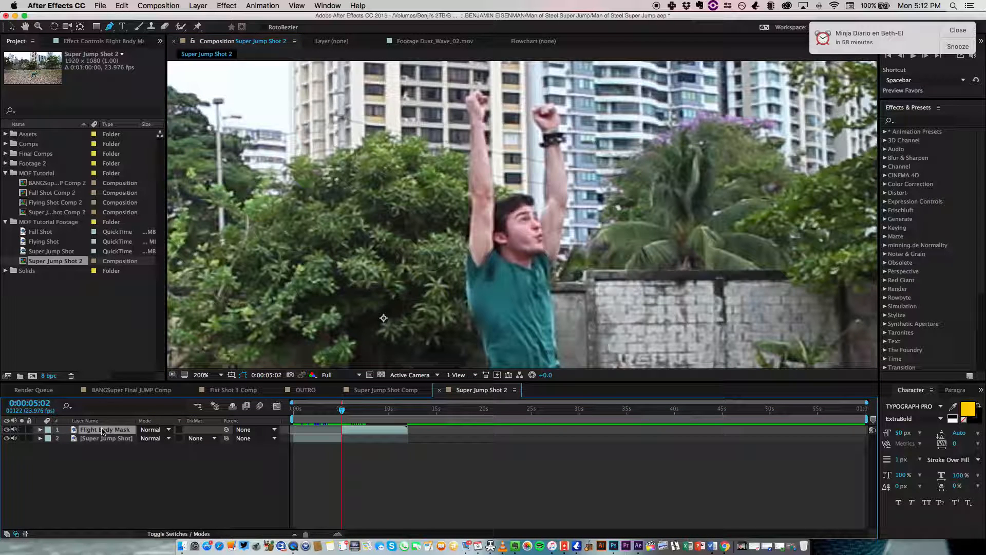
{"action": "right_click", "coordinate": [103, 430]}
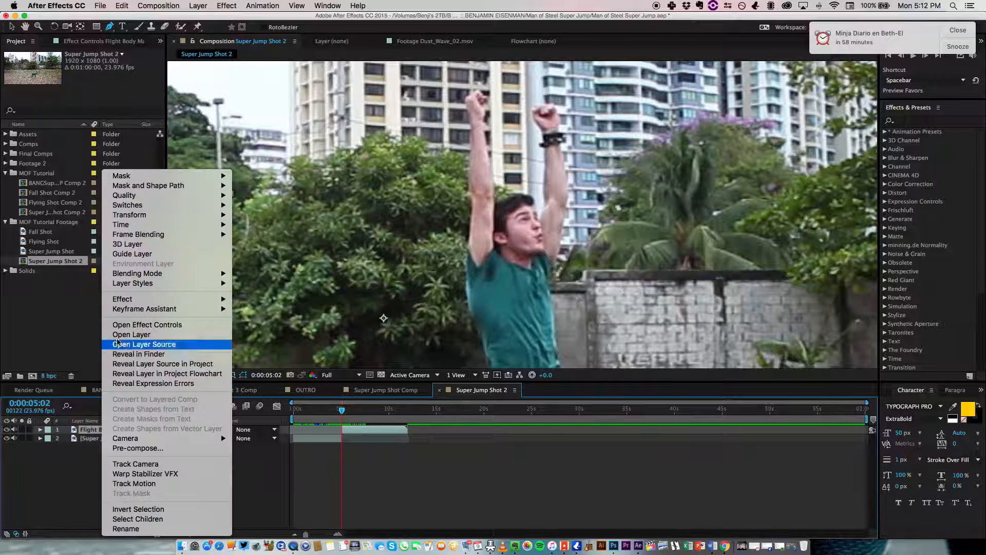
{"action": "mouse_move", "coordinate": [129, 228]}
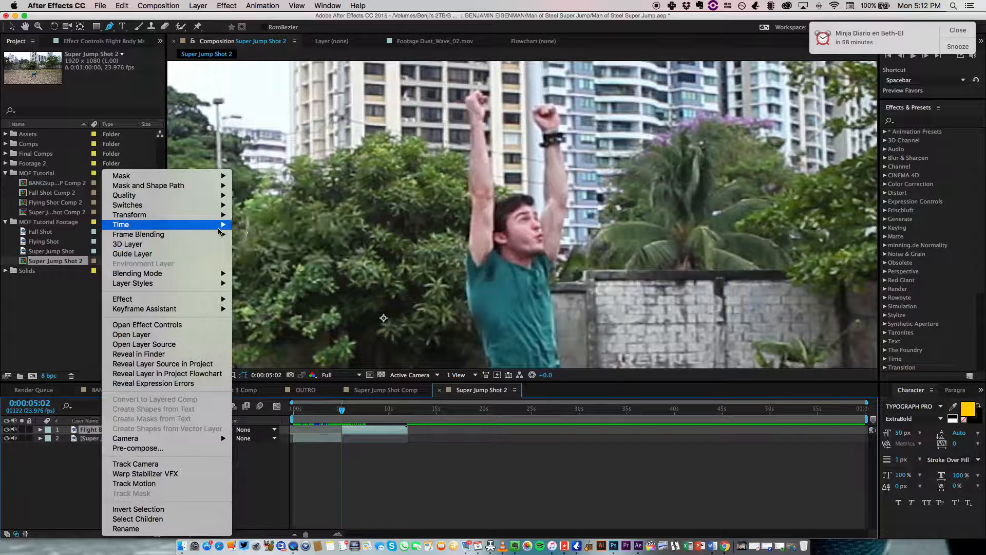
{"action": "left_click", "coordinate": [268, 255]}
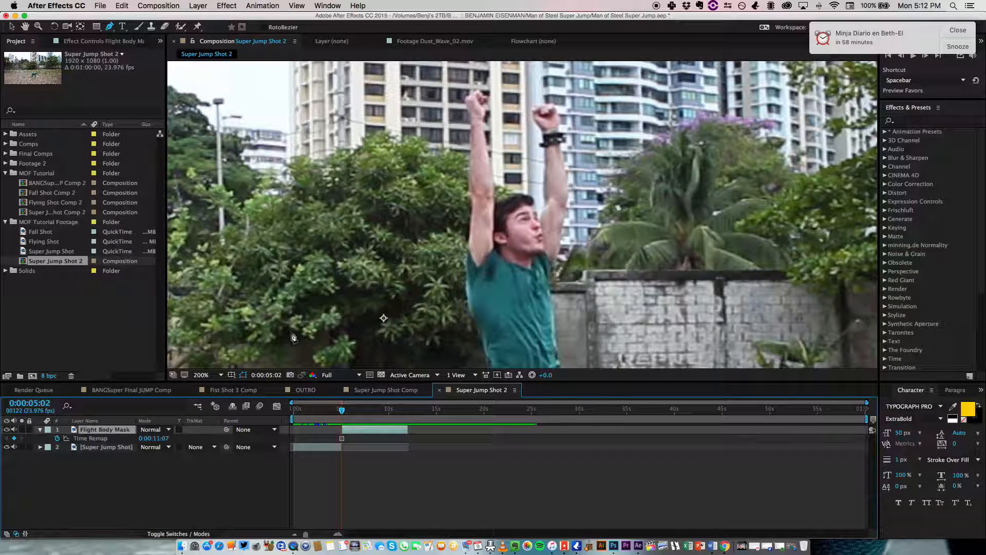
Step: Play the full frame from 0:00:03:00 to preview the jump leading into the freeze frame
{"action": "left_click_drag", "start_coordinate": [342, 410], "coordinate": [322, 426]}
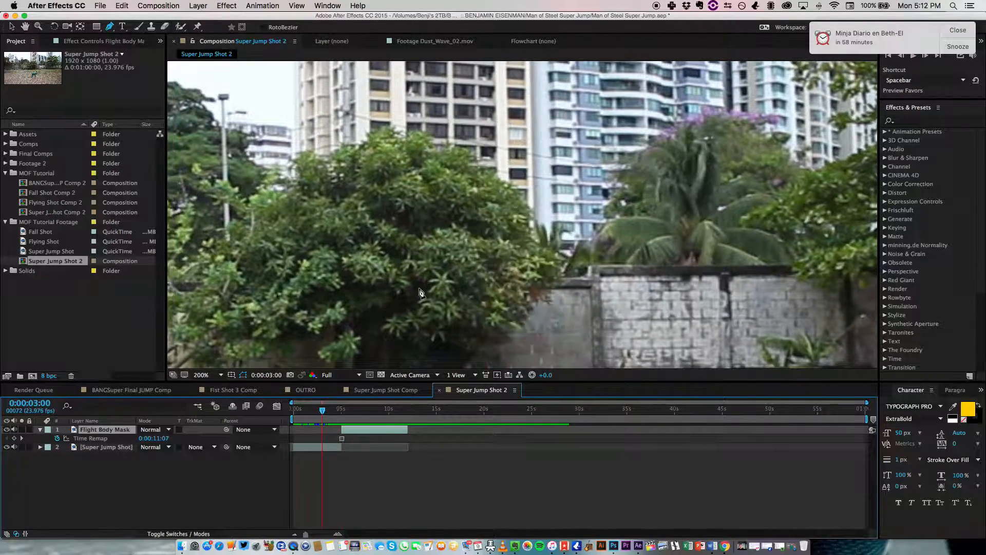
{"action": "scroll", "coordinate": [420, 292], "scroll_direction": "down", "scroll_amount": 4}
{"action": "key", "text": "space"}
{"action": "left_click_drag", "start_coordinate": [380, 309], "coordinate": [396, 287]}
{"action": "key", "text": "space"}
{"action": "key", "text": "space"}
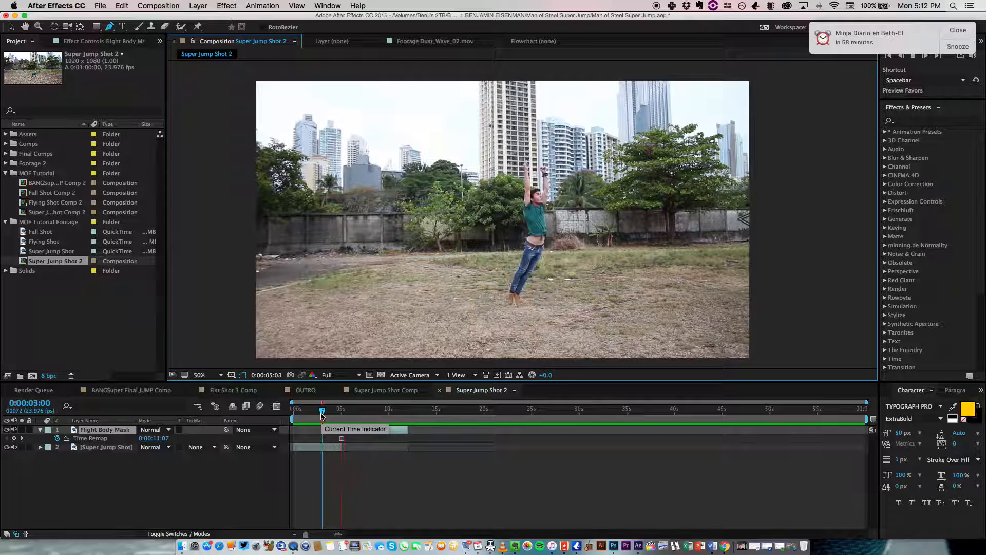
{"action": "key", "text": "space"}
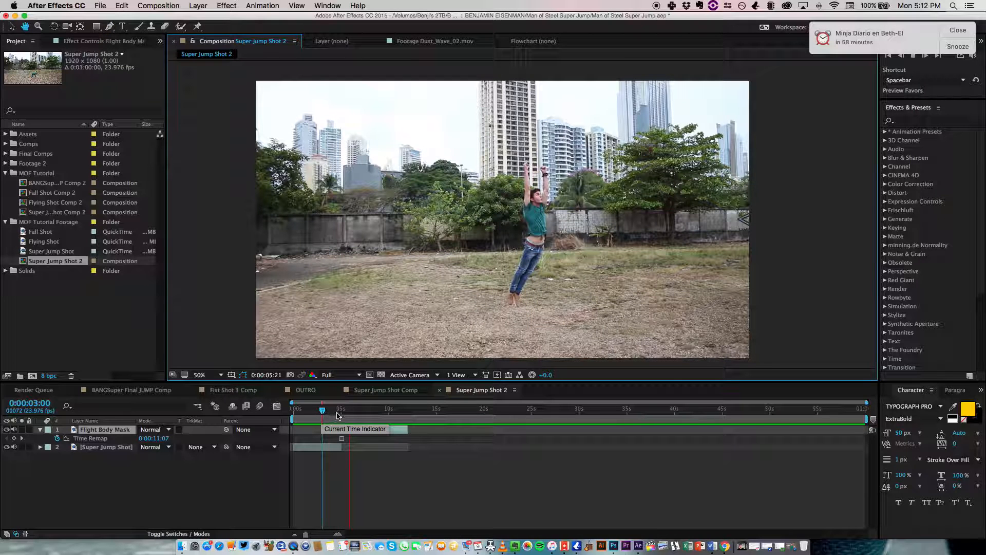
Step: Save the project and return the playhead to 0:00:05:01 at the take-off
{"action": "left_click", "coordinate": [345, 412]}
{"action": "key", "text": "super+s"}
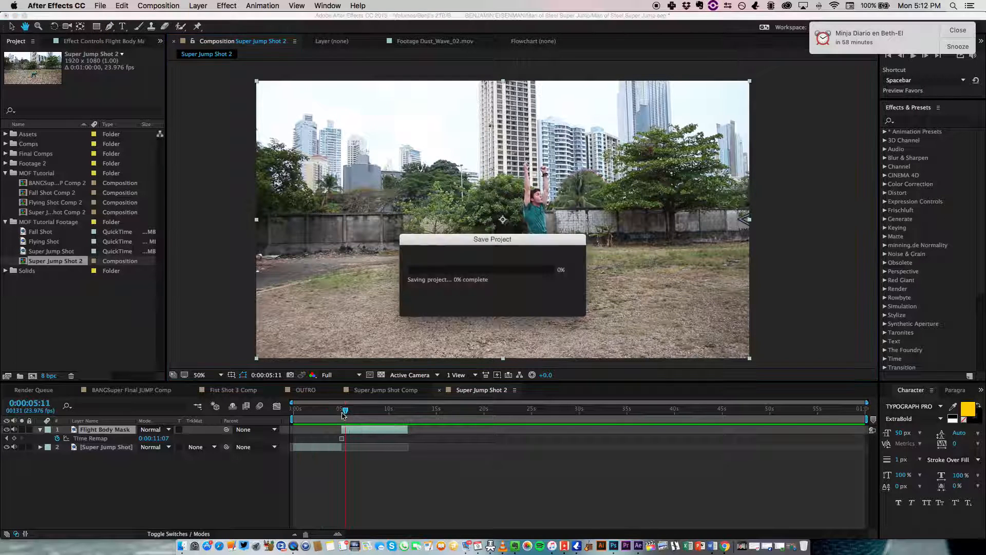
{"action": "left_click", "coordinate": [337, 412]}
{"action": "left_click_drag", "start_coordinate": [337, 412], "coordinate": [340, 413]}
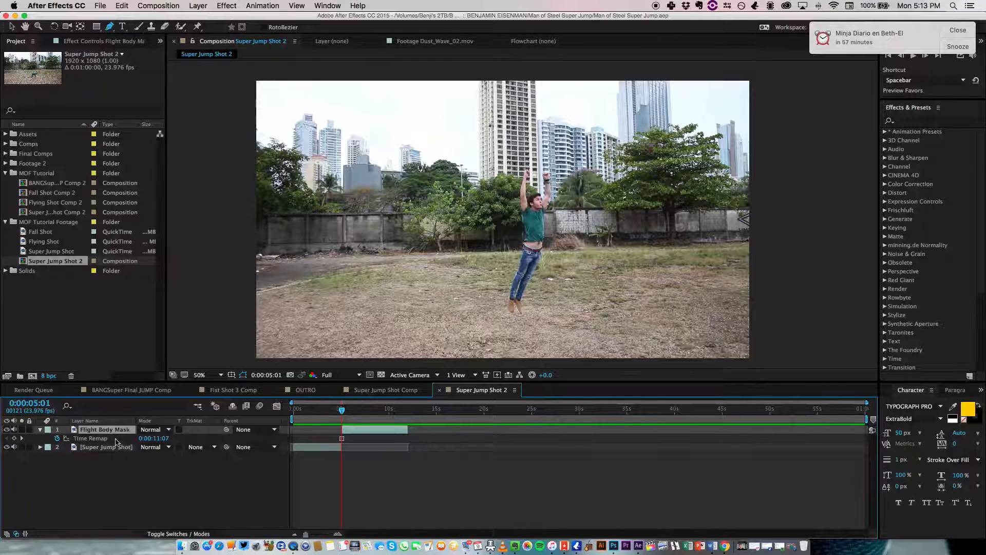
{"action": "key", "text": "super+space"}
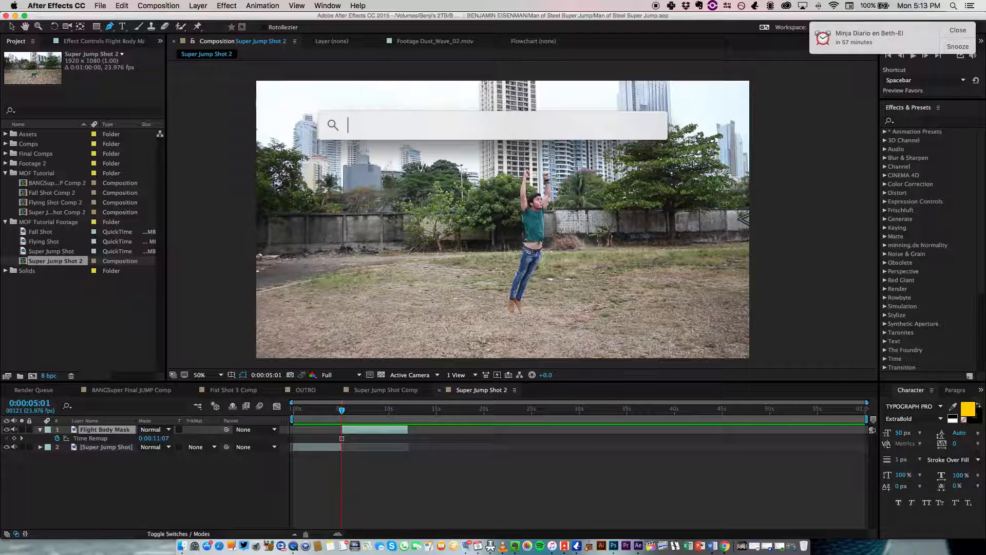
{"action": "key", "text": "Escape"}
{"action": "scroll", "coordinate": [528, 288], "scroll_direction": "up", "scroll_amount": 4}
{"action": "left_click_drag", "start_coordinate": [545, 248], "coordinate": [434, 299]}
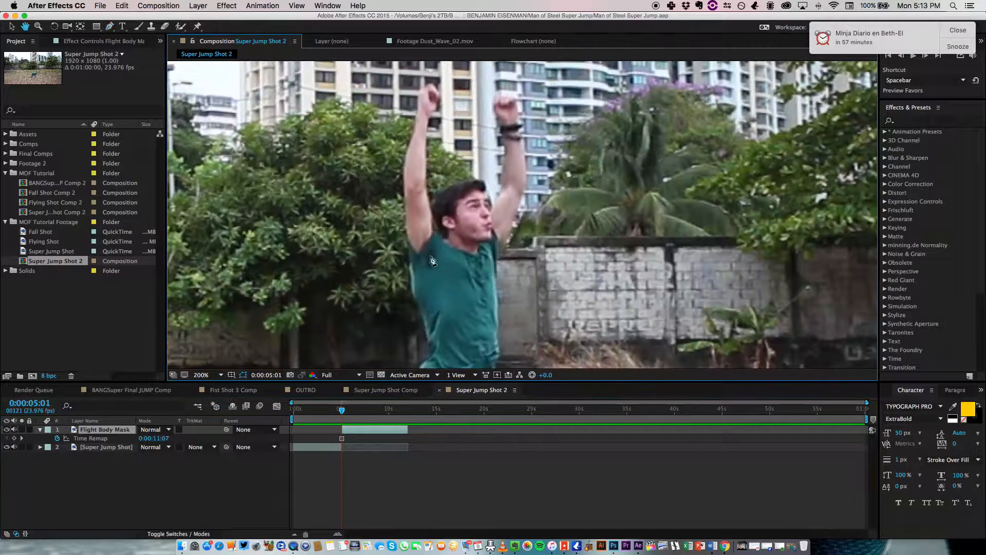
{"action": "left_click", "coordinate": [405, 172]}
{"action": "left_click", "coordinate": [412, 135]}
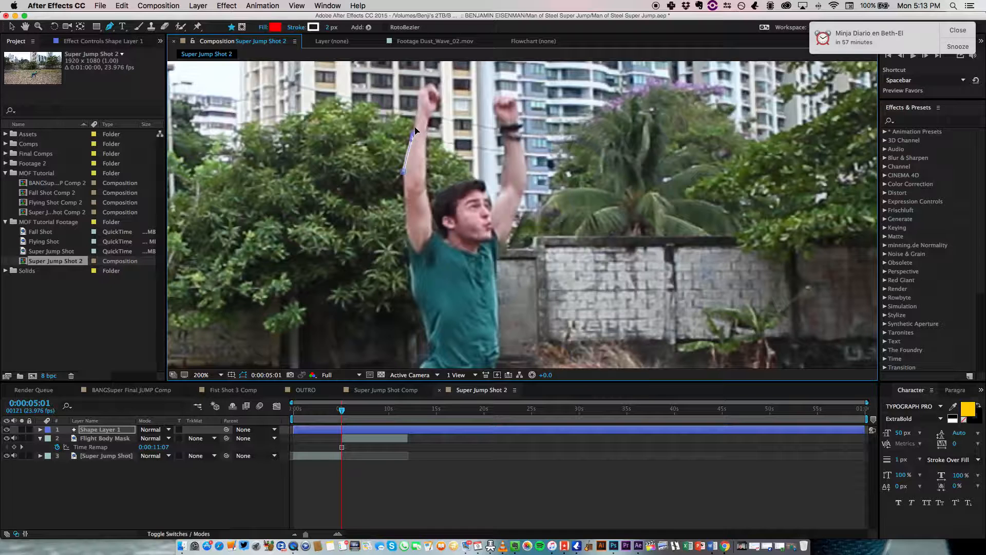
{"action": "left_click", "coordinate": [418, 112]}
{"action": "key", "text": "super+z"}
{"action": "key", "text": "super+z"}
{"action": "key", "text": "super+z"}
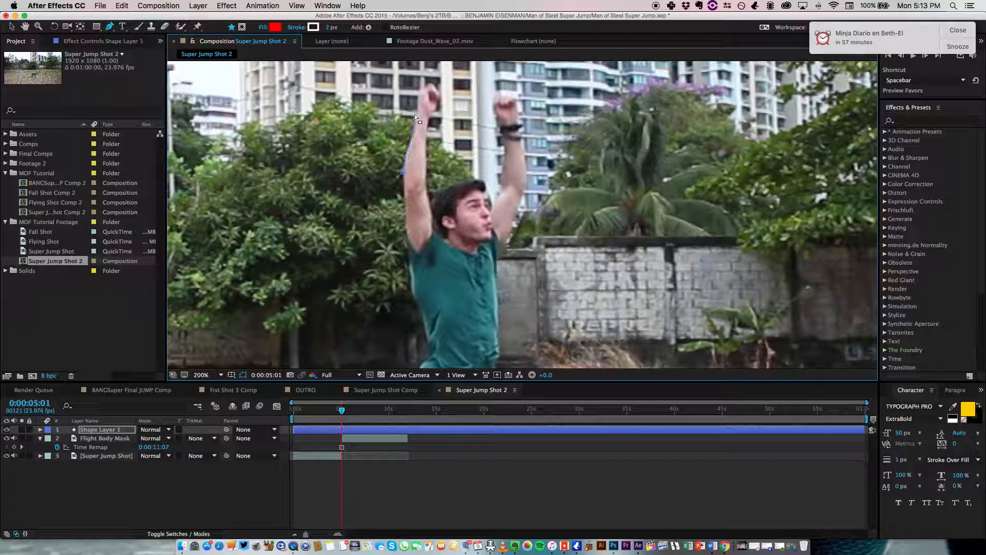
{"action": "key", "text": "super+z"}
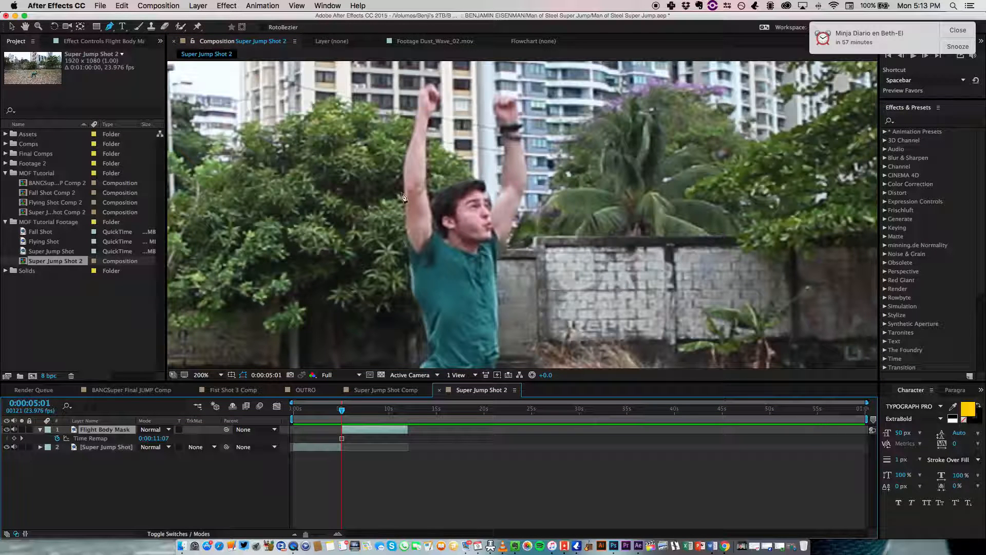
{"action": "left_click", "coordinate": [405, 228]}
{"action": "left_click", "coordinate": [403, 165]}
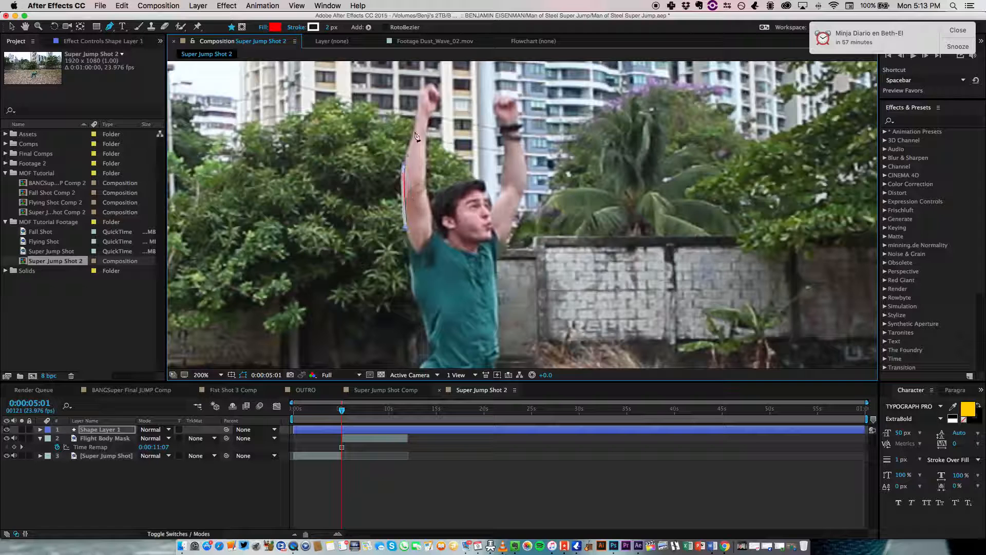
{"action": "key", "text": "Delete"}
Step: Trace a mask path along the jumper's raised arm and over the fist on the Flight Body Mask layer at 0:00:05:03
{"action": "left_click", "coordinate": [110, 430]}
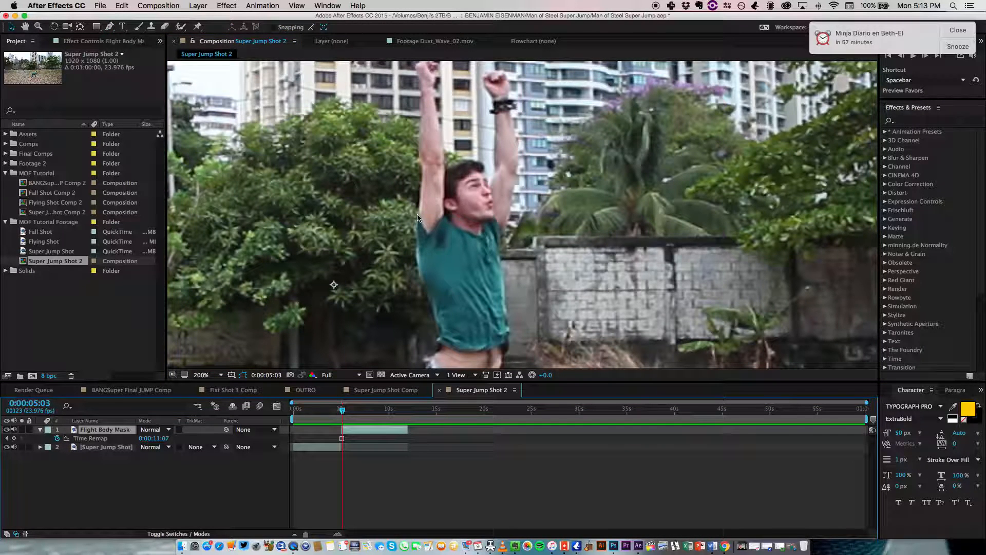
{"action": "key", "text": "g"}
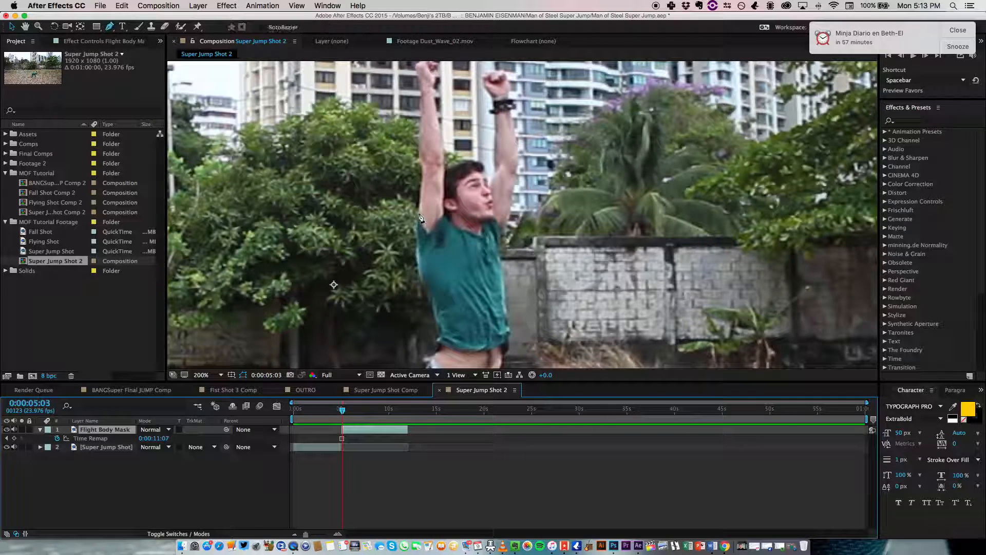
{"action": "left_click", "coordinate": [419, 211]}
{"action": "left_click", "coordinate": [422, 162]}
{"action": "left_click", "coordinate": [422, 156]}
{"action": "left_click", "coordinate": [421, 131]}
{"action": "left_click", "coordinate": [422, 105]}
{"action": "left_click", "coordinate": [422, 89]}
{"action": "left_click", "coordinate": [420, 73]}
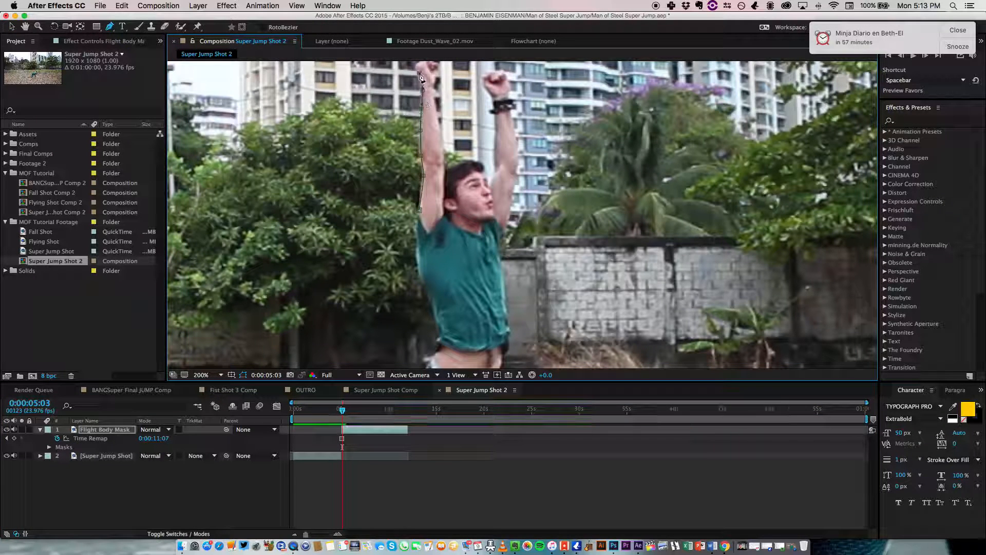
{"action": "key", "text": "h"}
{"action": "left_click_drag", "start_coordinate": [473, 165], "coordinate": [439, 217]}
{"action": "key", "text": "g"}
{"action": "left_click", "coordinate": [391, 112]}
{"action": "left_click", "coordinate": [402, 106]}
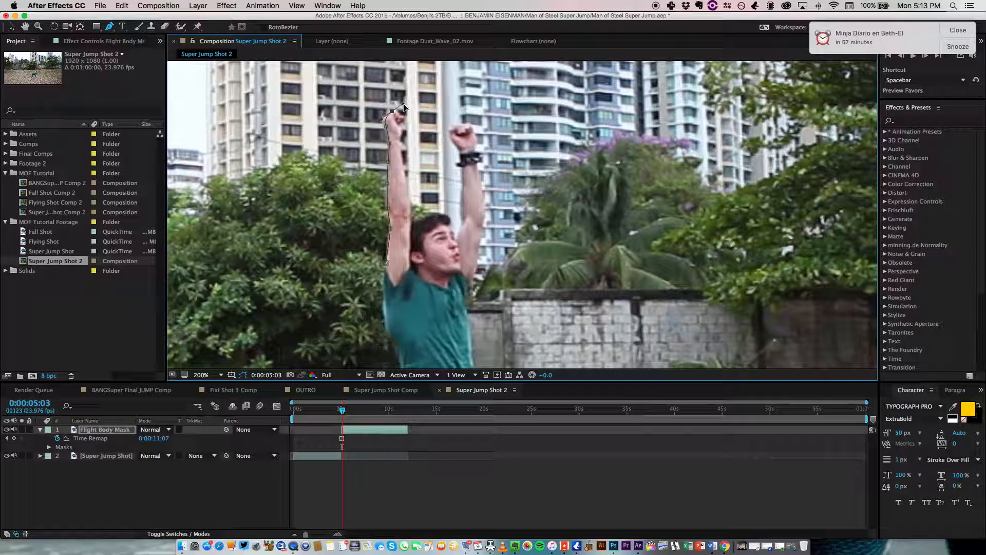
Step: Replace the Flight Body Mask layer in Super Jump Shot 2 with the Fly Mask layer copied from Super Jump Shot Comp
{"action": "left_click", "coordinate": [109, 430]}
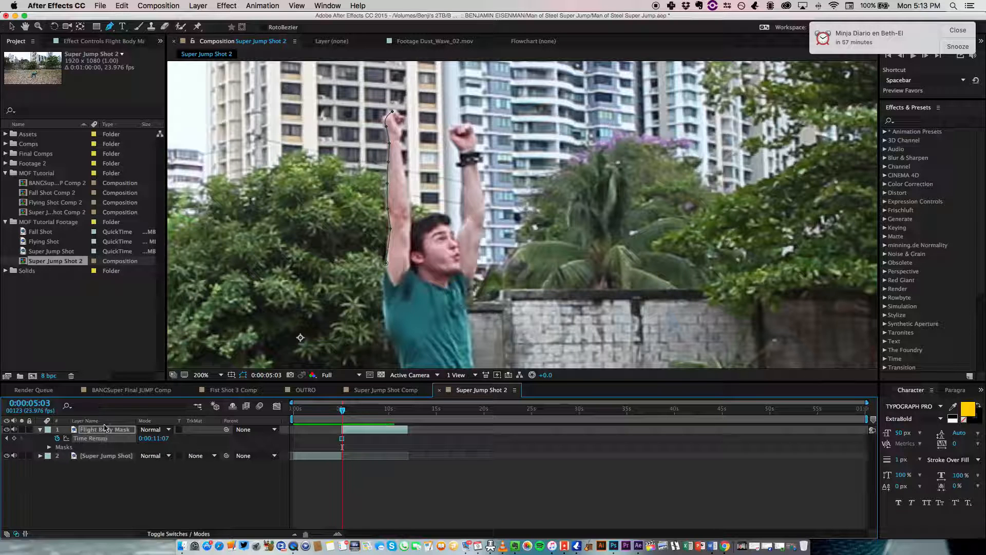
{"action": "key", "text": "Delete"}
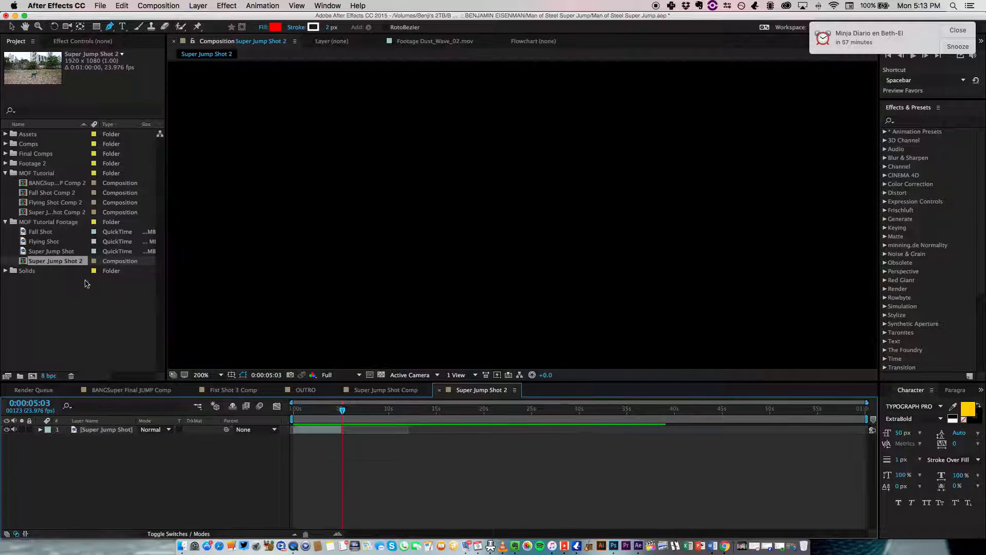
{"action": "left_click", "coordinate": [6, 163]}
{"action": "left_click", "coordinate": [118, 392]}
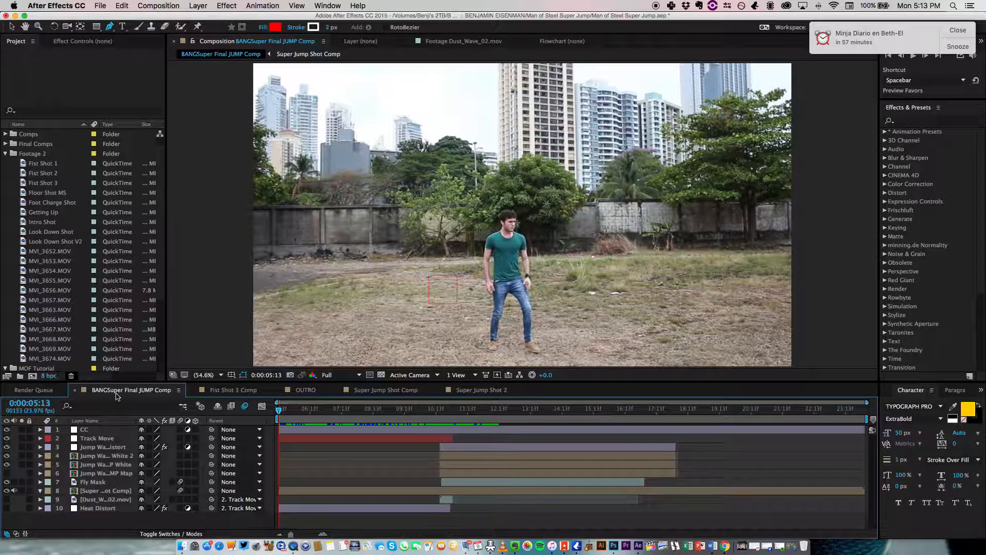
{"action": "left_click", "coordinate": [233, 390]}
{"action": "left_click", "coordinate": [382, 390]}
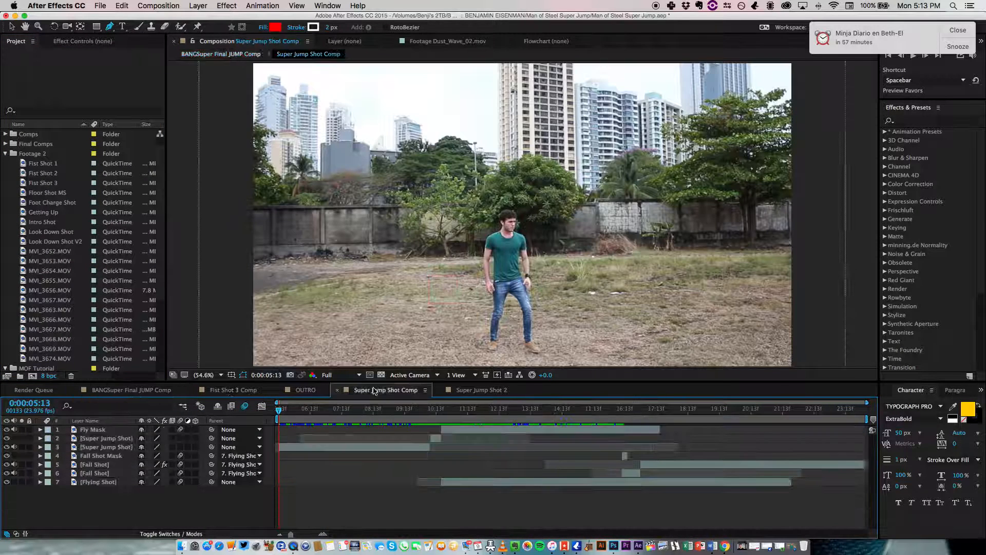
{"action": "left_click", "coordinate": [107, 431]}
{"action": "left_click", "coordinate": [482, 390]}
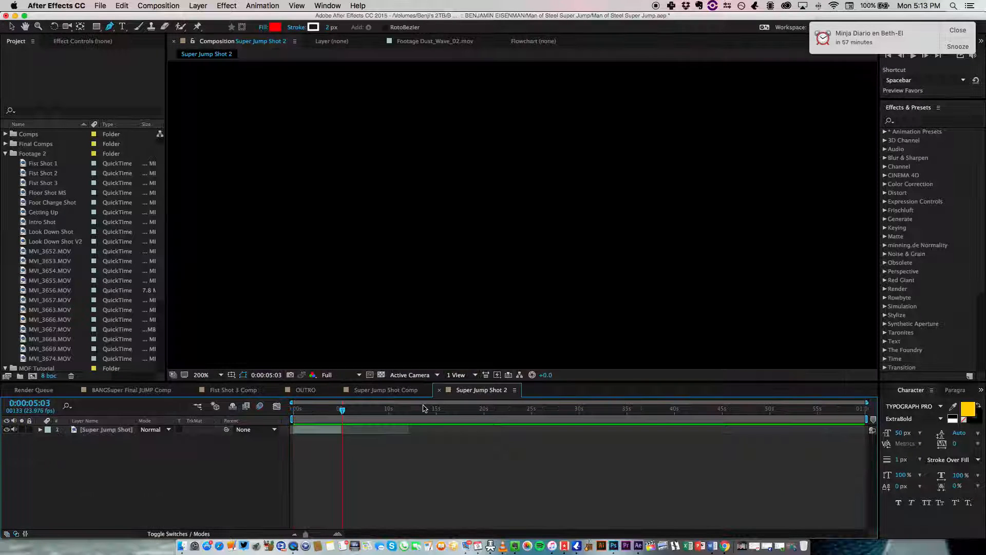
{"action": "left_click_drag", "start_coordinate": [342, 410], "coordinate": [342, 409]}
Step: Fit the whole frame in the viewer and step through the Fly Mask take-off frames between 0:00:05:01 and 0:00:05:05
{"action": "left_click", "coordinate": [204, 375]}
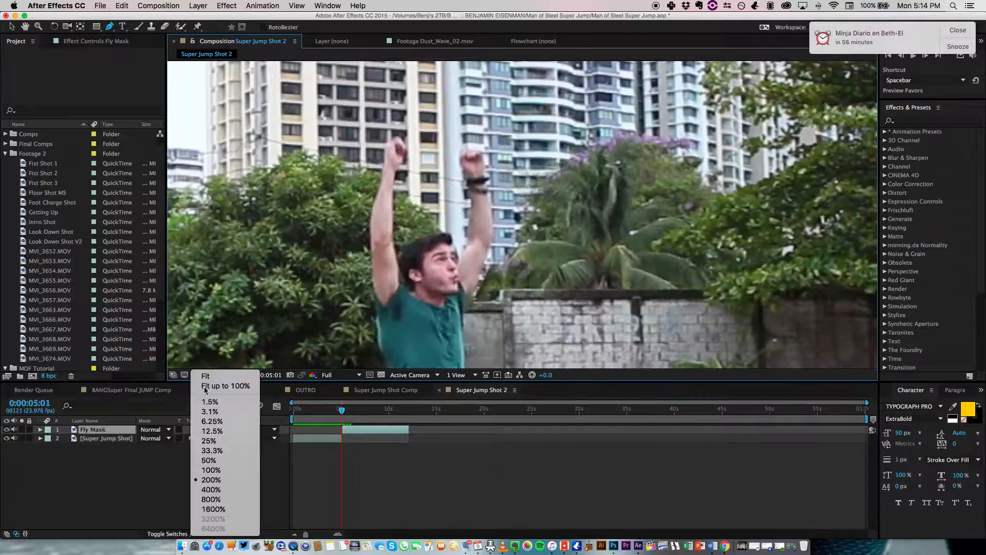
{"action": "left_click", "coordinate": [208, 393]}
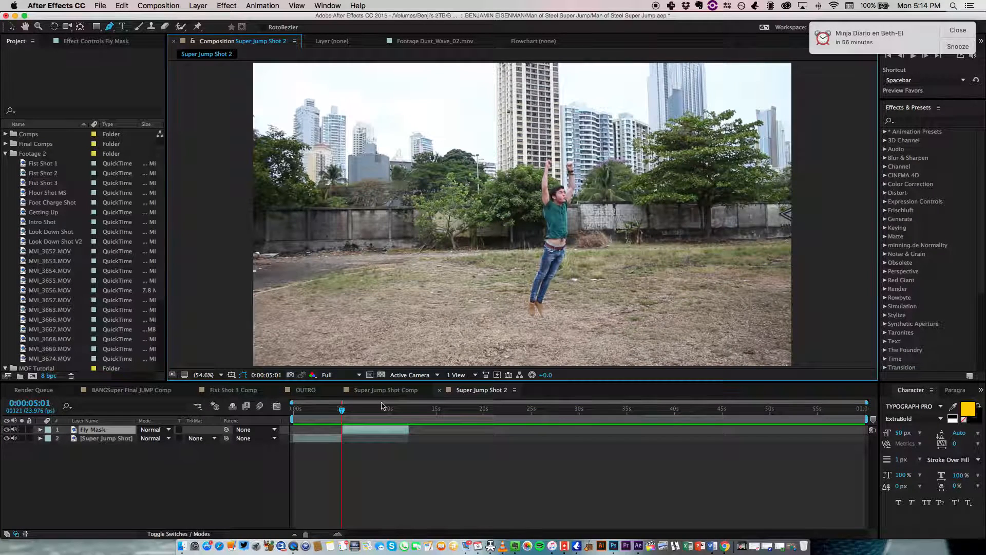
{"action": "key", "text": "Page_Down"}
{"action": "key", "text": "Page_Up"}
{"action": "key", "text": "Page_Down"}
{"action": "key", "text": "Page_Down"}
{"action": "key", "text": "Page_Down"}
{"action": "key", "text": "Page_Down"}
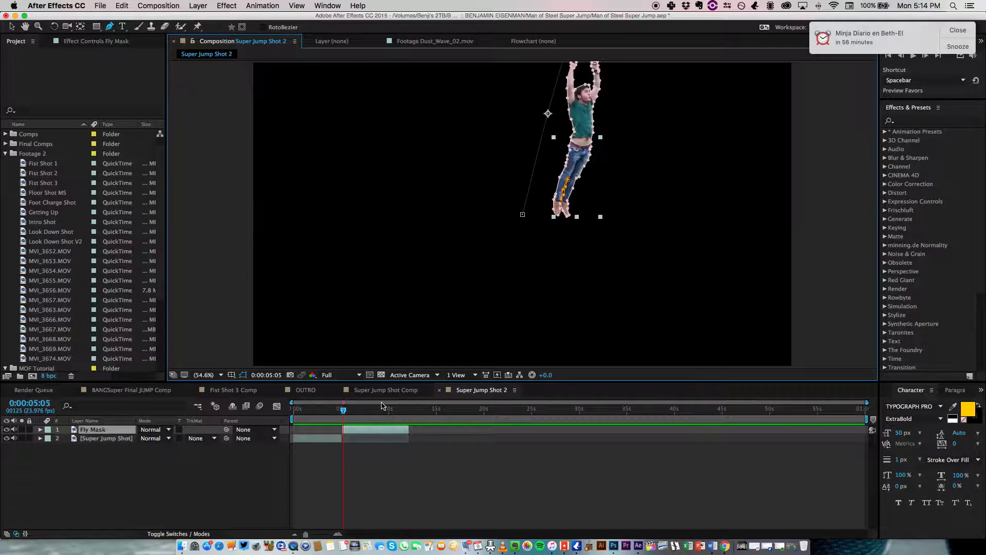
{"action": "key", "text": "Page_Up"}
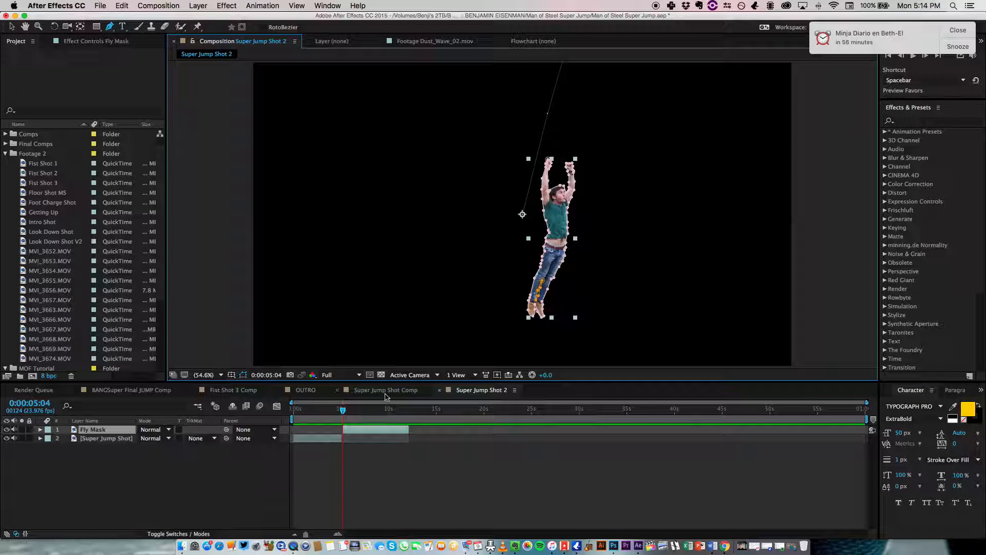
Step: Shift the Fly Mask layer to begin directly after the Super Jump Shot segment and preview the transition
{"action": "mouse_move", "coordinate": [355, 433]}
{"action": "left_mouse_down"}
{"action": "mouse_move", "coordinate": [337, 413]}
{"action": "mouse_move", "coordinate": [346, 416]}
{"action": "left_mouse_up"}
{"action": "left_click_drag", "start_coordinate": [339, 414], "coordinate": [327, 413]}
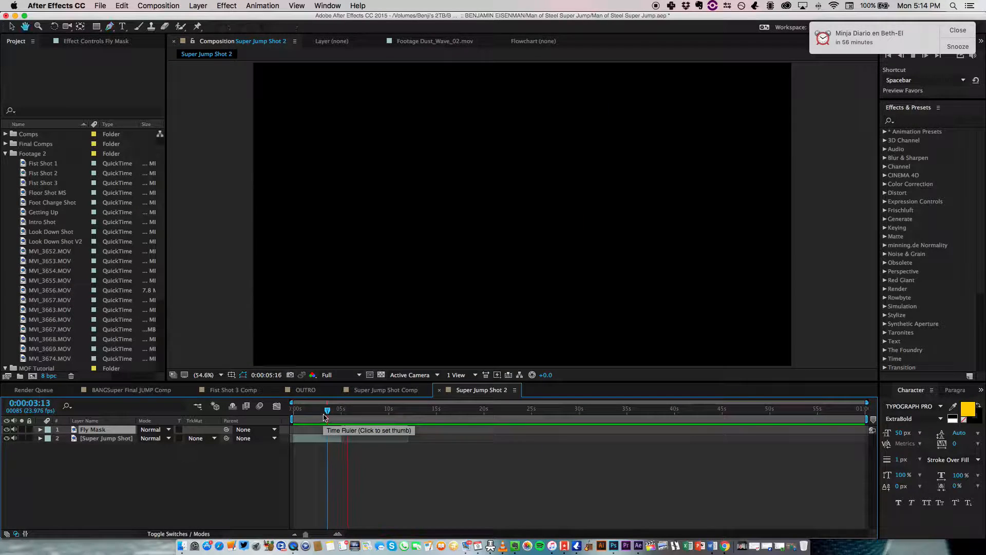
{"action": "left_click_drag", "start_coordinate": [323, 414], "coordinate": [334, 413]}
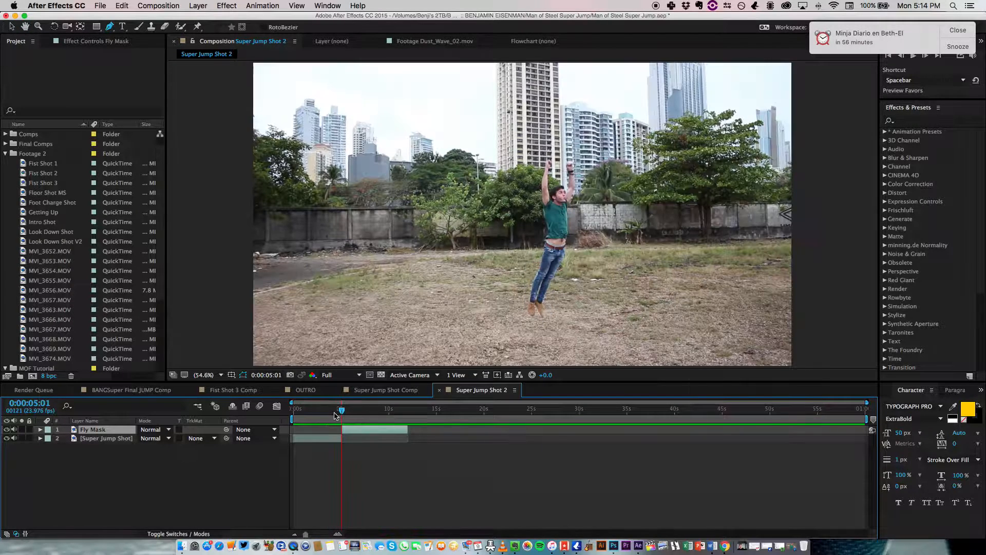
Step: Step back and forth through the frames around the cut to examine the Fly Mask launch, ending at 0:00:05:02
{"action": "key", "text": "Page_Up"}
{"action": "key", "text": "Page_Up"}
{"action": "key", "text": "Page_Up"}
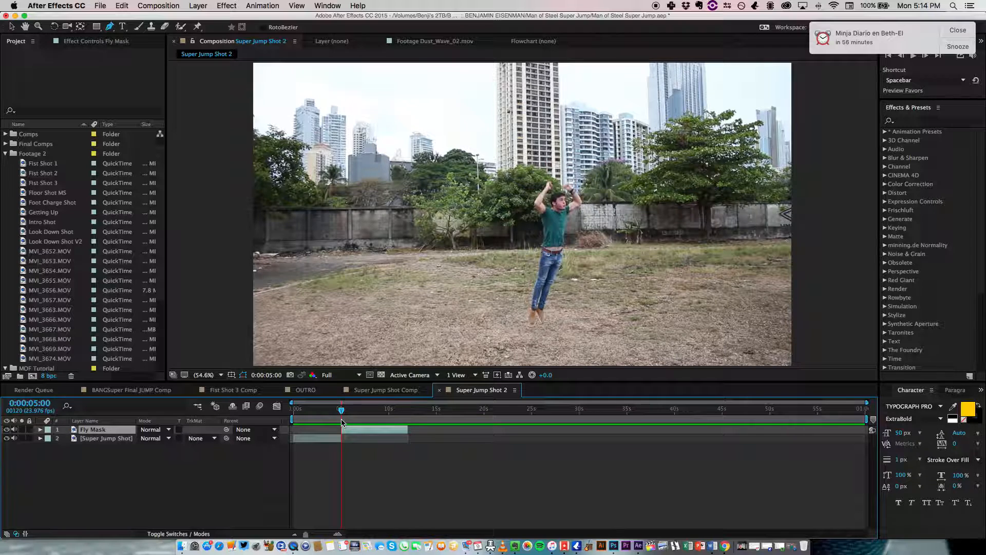
{"action": "key", "text": "Page_Down"}
{"action": "key", "text": "Page_Down"}
{"action": "key", "text": "Page_Down"}
{"action": "key", "text": "Page_Down"}
{"action": "key", "text": "Page_Down"}
{"action": "key", "text": "Page_Down"}
{"action": "key", "text": "Page_Down"}
{"action": "key", "text": "Page_Up"}
{"action": "key", "text": "Page_Up"}
{"action": "key", "text": "Page_Up"}
{"action": "key", "text": "Page_Up"}
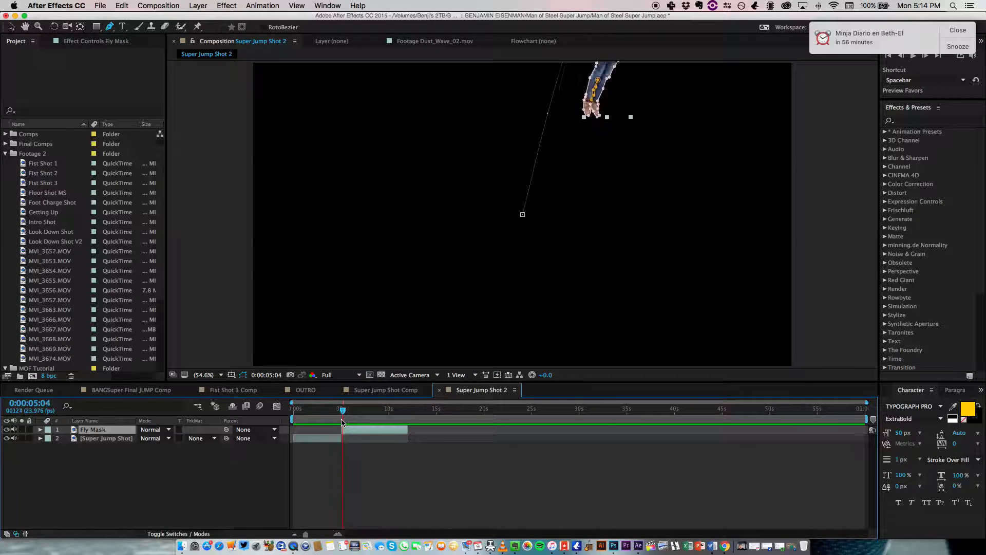
{"action": "key", "text": "Page_Down"}
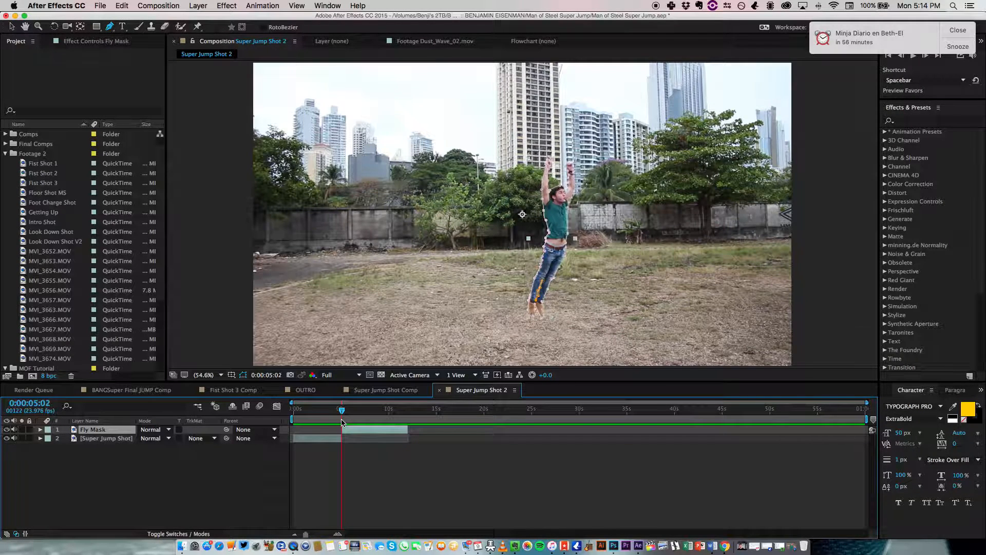
Step: Remove the Fly Mask layer's existing Position keyframes and set a new Position keyframe at 0:00:05:02
{"action": "key", "text": "p"}
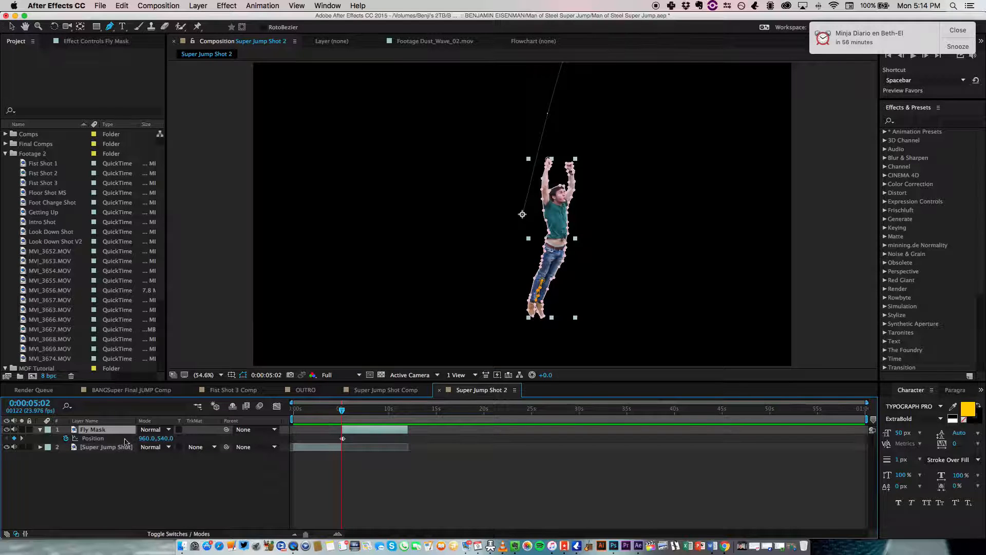
{"action": "left_click", "coordinate": [120, 439]}
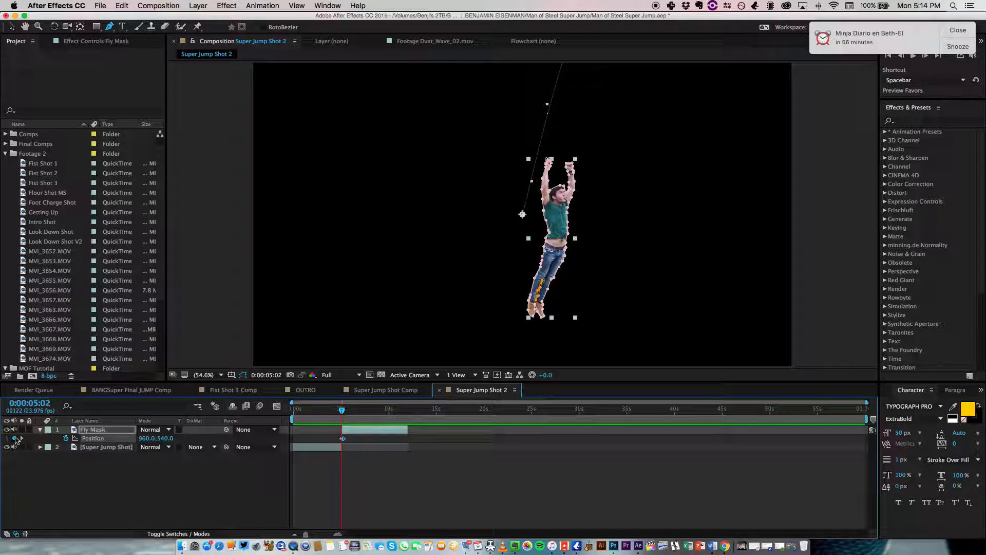
{"action": "left_click", "coordinate": [66, 438]}
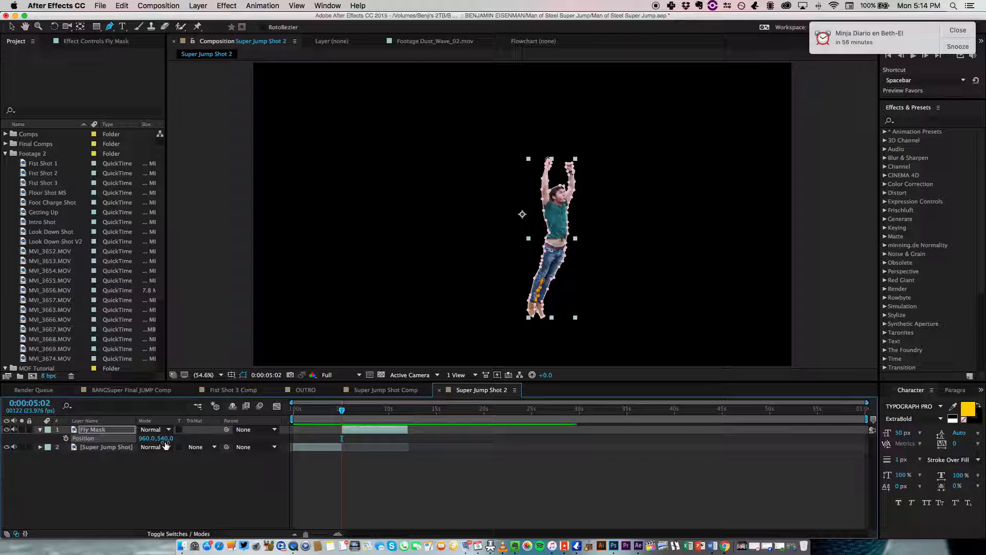
{"action": "key", "text": "p"}
{"action": "key", "text": "p"}
{"action": "left_click", "coordinate": [65, 438]}
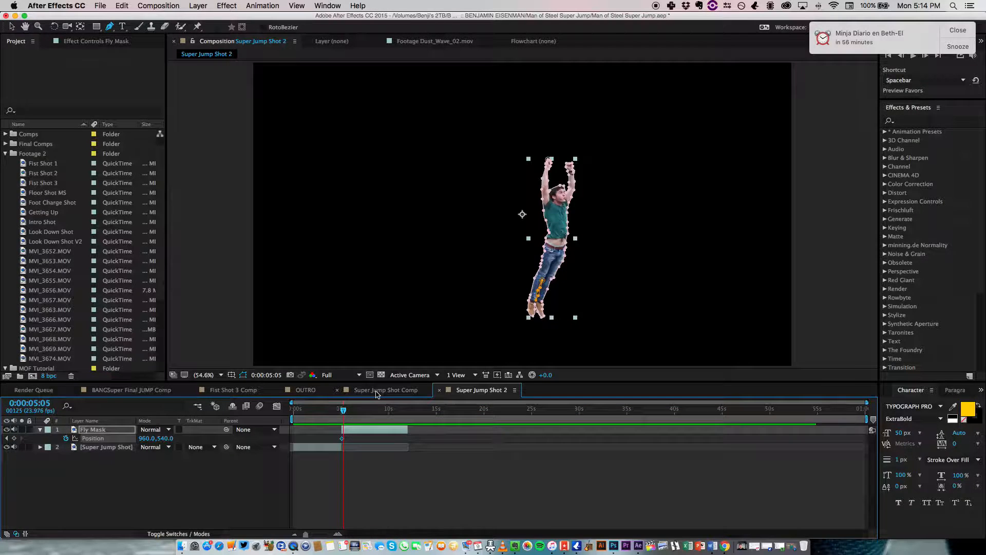
Step: At 0:00:05:05, move the Fly Mask jumper straight up above the frame to set a second Position keyframe
{"action": "left_click", "coordinate": [340, 410]}
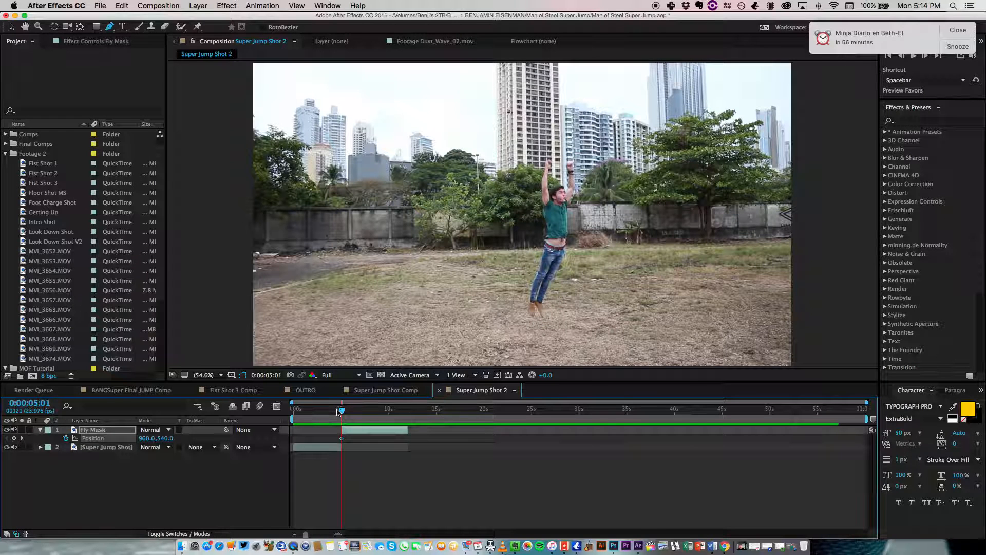
{"action": "key", "text": "Page_Down"}
{"action": "key", "text": "Page_Down"}
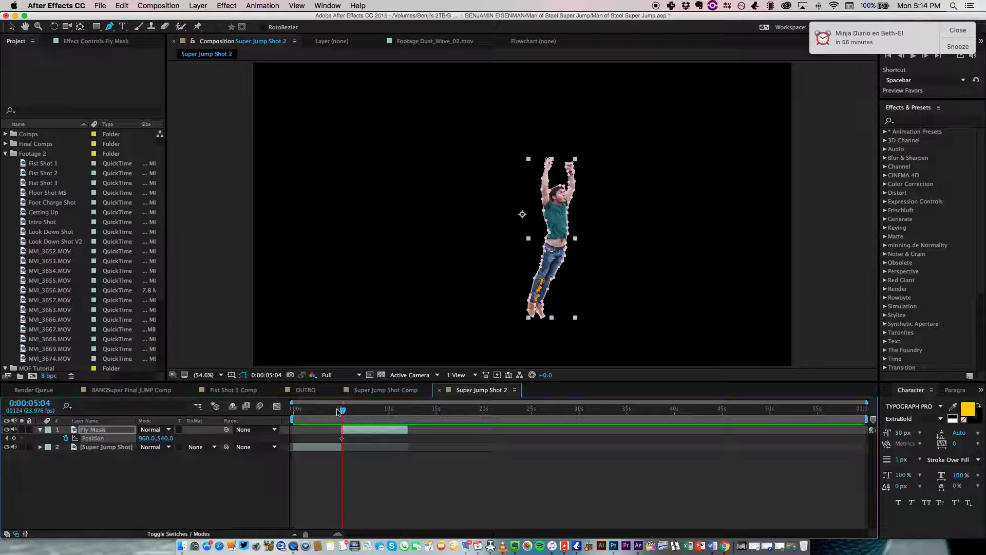
{"action": "left_click", "coordinate": [340, 410]}
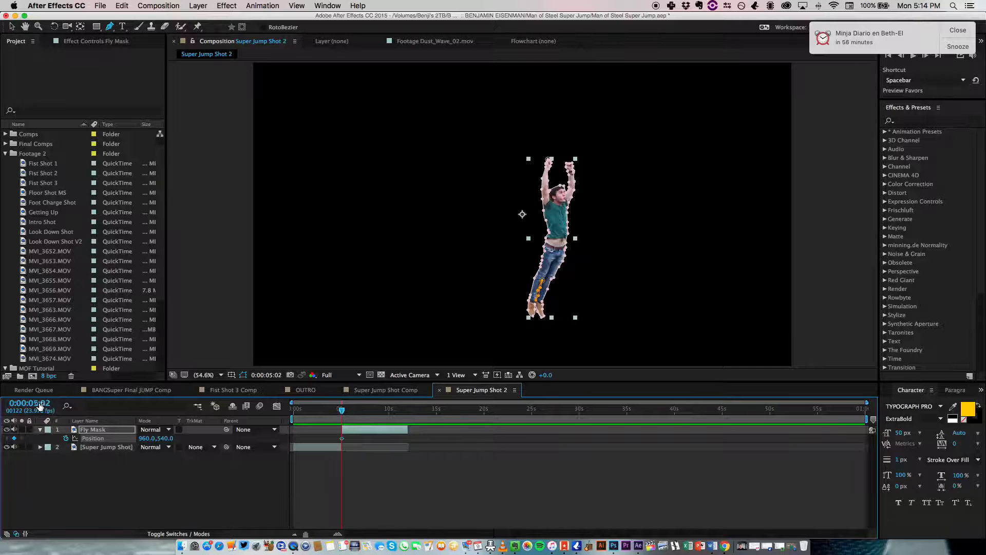
{"action": "key", "text": "Page_Down"}
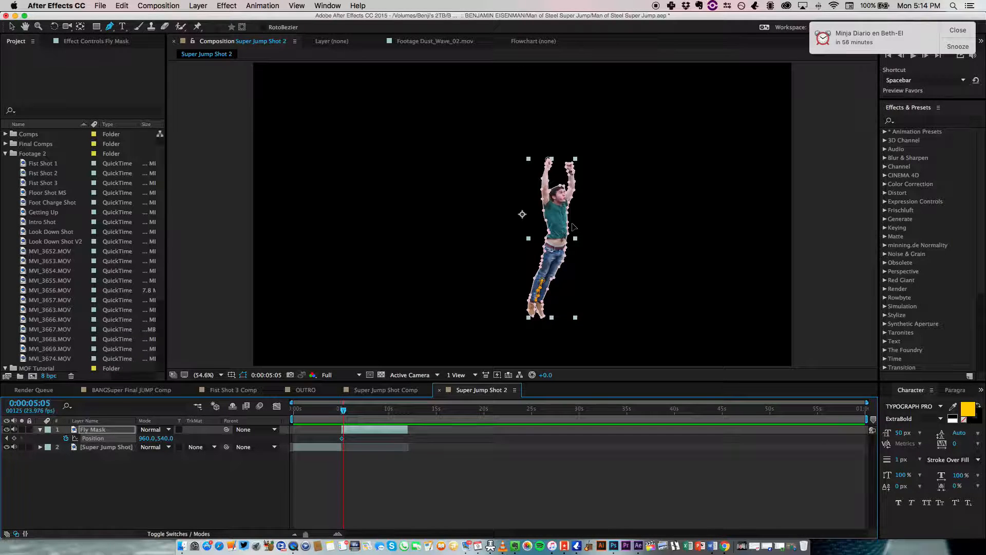
{"action": "scroll", "coordinate": [574, 227], "scroll_direction": "down", "scroll_amount": 3}
{"action": "key", "text": "space"}
{"action": "left_click_drag", "start_coordinate": [569, 216], "coordinate": [570, 247]}
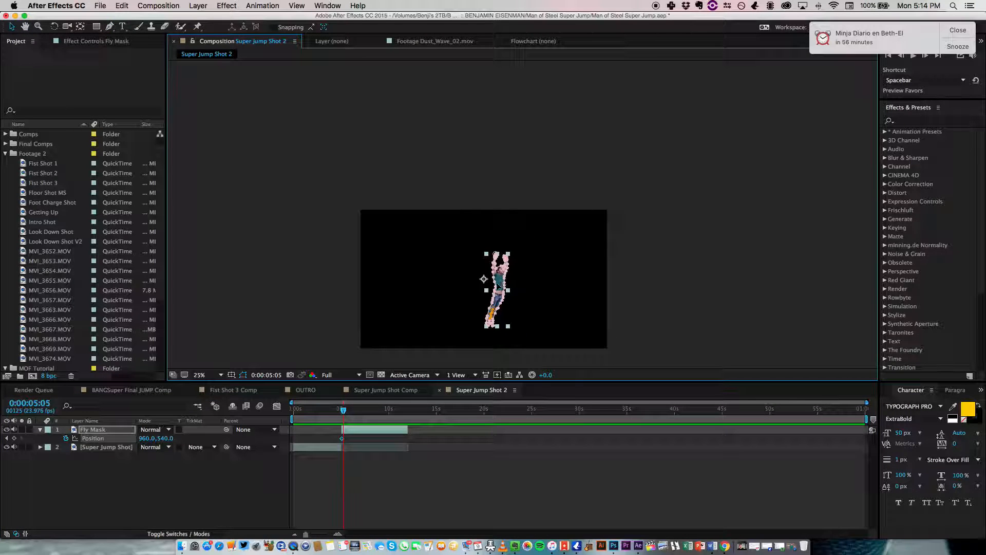
{"action": "left_click_drag", "start_coordinate": [507, 303], "coordinate": [537, 125]}
Step: Step back and forth between 0:00:05:02 and 0:00:05:05 to examine the jumper's upward motion out of the frame
{"action": "key", "text": "Page_Up"}
{"action": "key", "text": "Page_Up"}
{"action": "key", "text": "Page_Up"}
{"action": "key", "text": "Page_Up"}
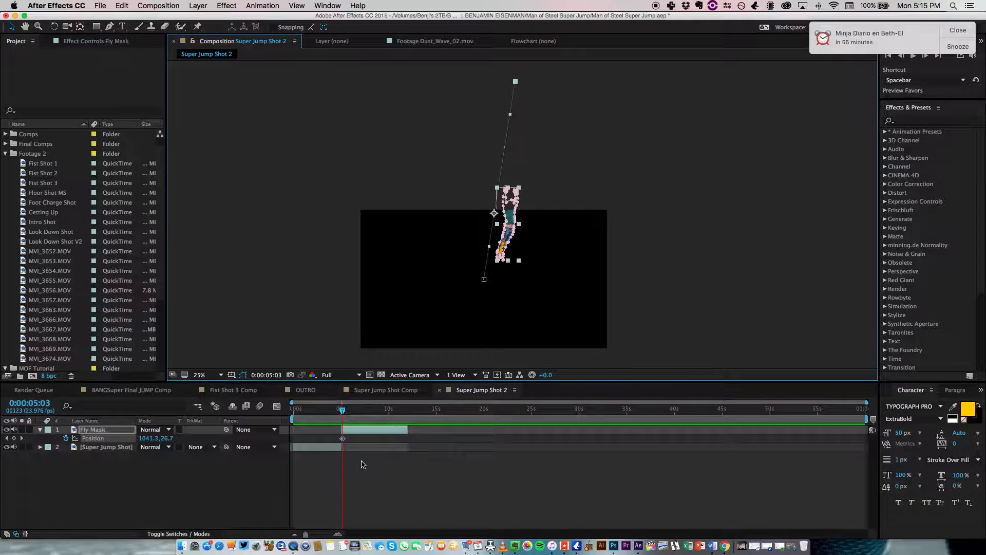
{"action": "key", "text": "Page_Down"}
{"action": "key", "text": "Page_Down"}
{"action": "key", "text": "Page_Down"}
{"action": "key", "text": "Page_Down"}
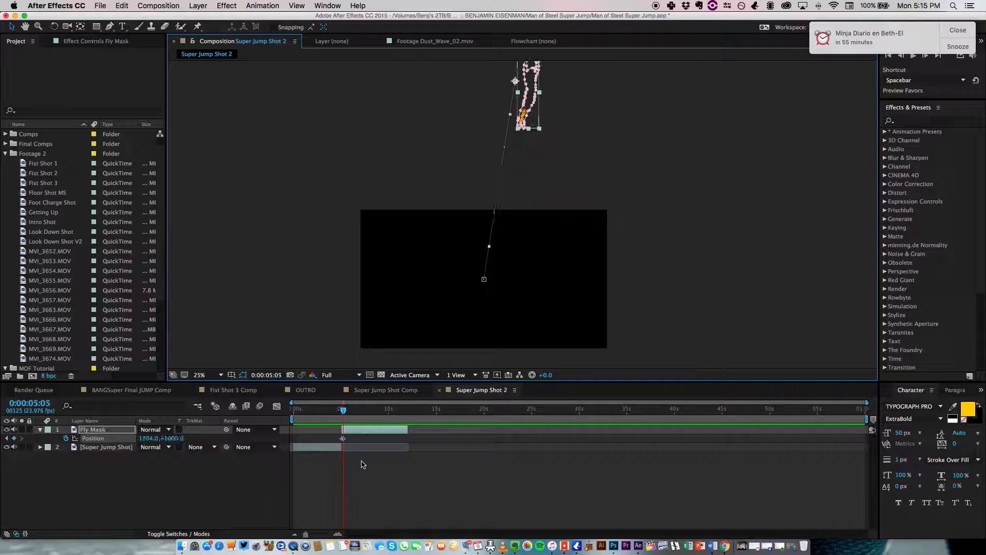
{"action": "key", "text": "Page_Up"}
{"action": "key", "text": "Page_Up"}
{"action": "key", "text": "Page_Up"}
{"action": "key", "text": "Page_Down"}
{"action": "key", "text": "Page_Down"}
{"action": "key", "text": "Page_Up"}
{"action": "key", "text": "Page_Up"}
{"action": "key", "text": "Page_Up"}
{"action": "key", "text": "Page_Down"}
{"action": "key", "text": "Page_Down"}
{"action": "key", "text": "Page_Down"}
{"action": "key", "text": "Page_Down"}
{"action": "key", "text": "Page_Up"}
{"action": "key", "text": "Page_Up"}
{"action": "key", "text": "Page_Up"}
{"action": "key", "text": "Page_Up"}
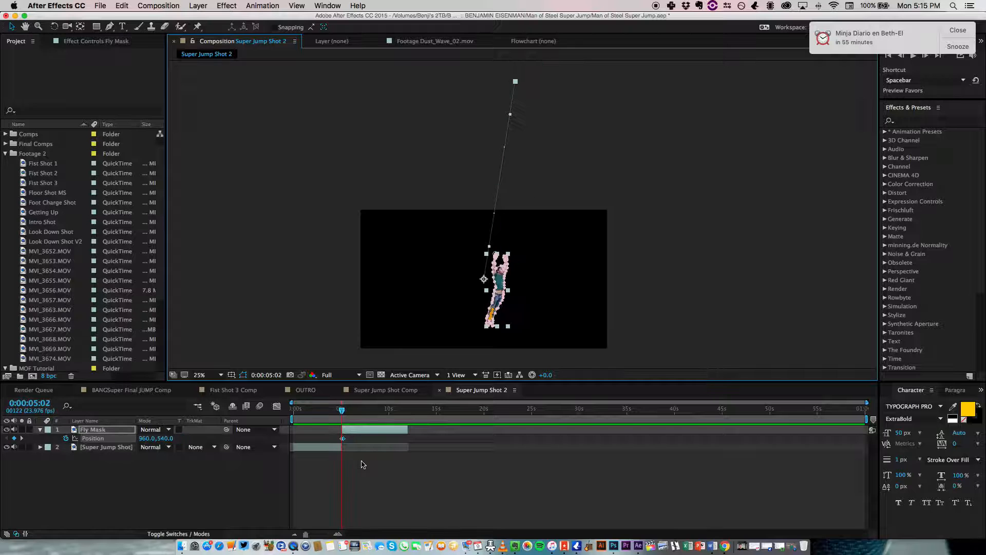
Step: Fit the whole frame in the viewer and step back through the jump to the crouched frame at 0:00:04:10
{"action": "left_click", "coordinate": [221, 375]}
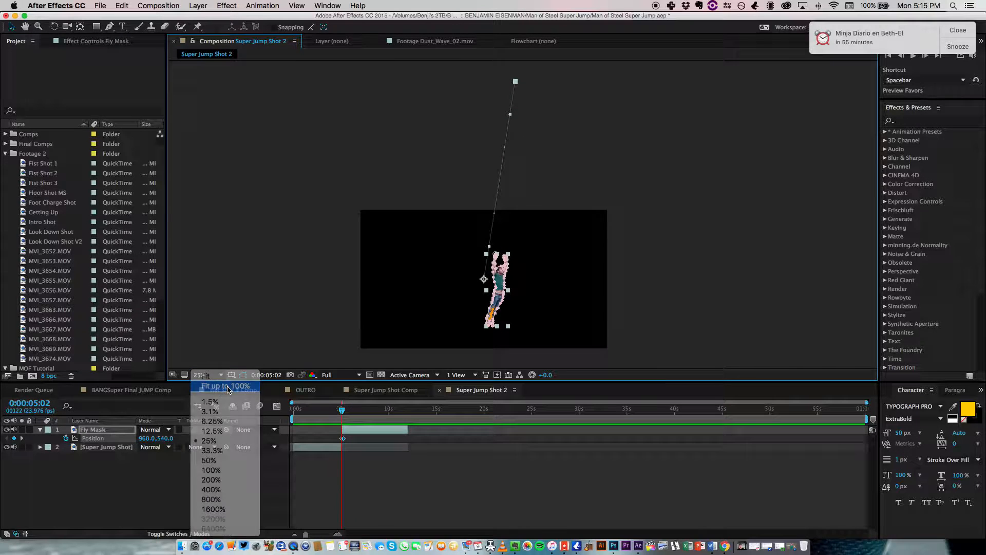
{"action": "left_click", "coordinate": [208, 384]}
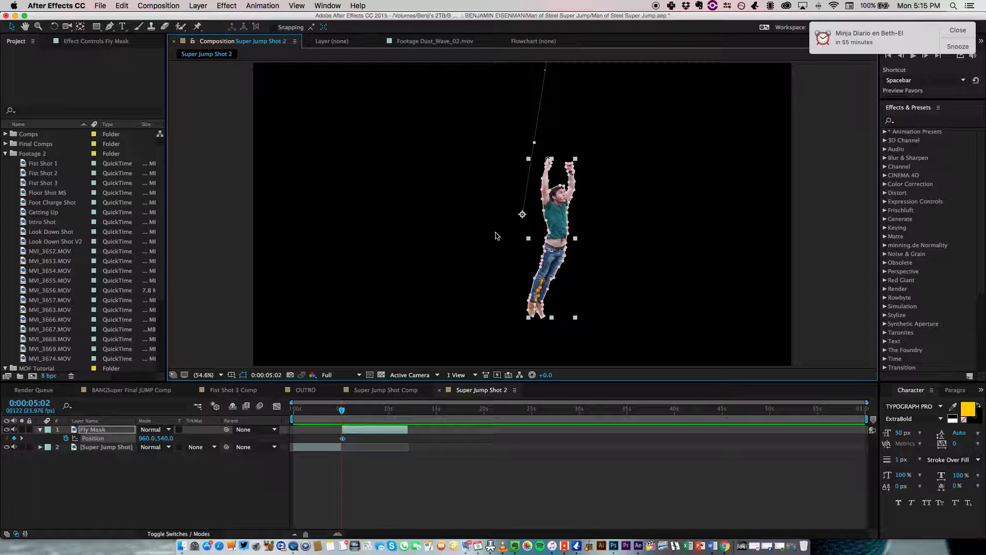
{"action": "left_click", "coordinate": [247, 479]}
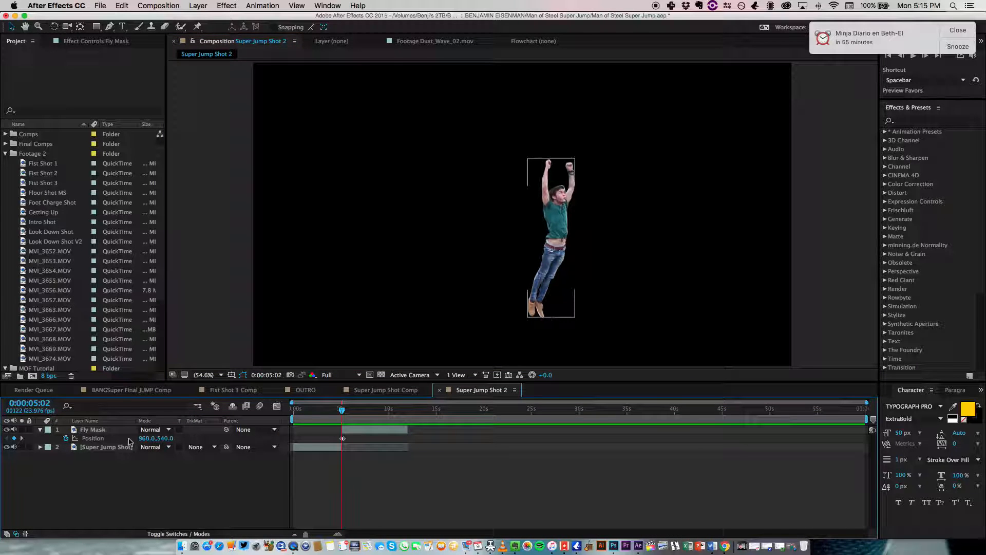
{"action": "key", "text": "super+Left"}
{"action": "key", "text": "super+Left"}
{"action": "key", "text": "super+Left"}
{"action": "key", "text": "super+Left"}
{"action": "key", "text": "super+Left"}
{"action": "key", "text": "super+Left"}
{"action": "key", "text": "super+Left"}
{"action": "key", "text": "super+Left"}
{"action": "key", "text": "super+Left"}
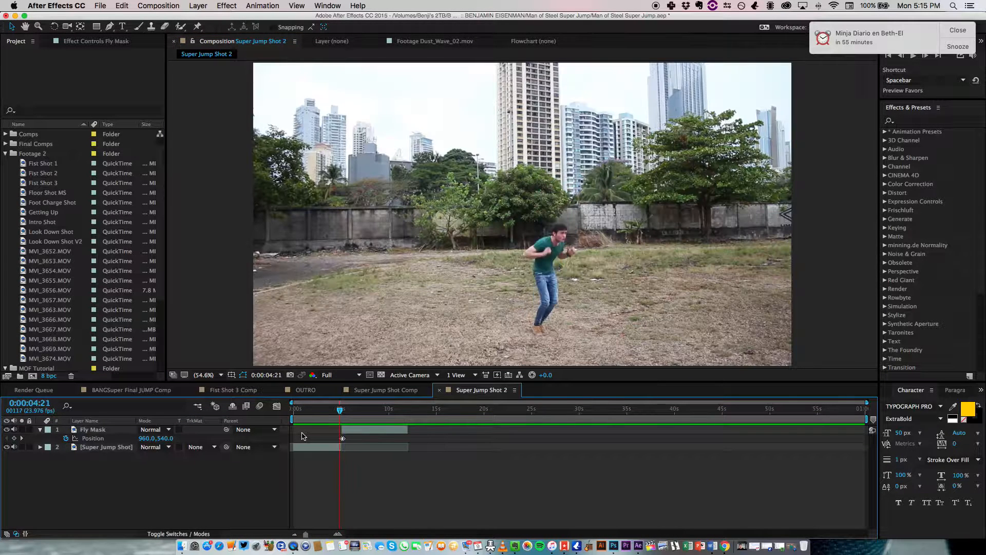
{"action": "key", "text": "super+Left"}
{"action": "key", "text": "super+Left"}
{"action": "key", "text": "super+Left"}
{"action": "key", "text": "super+Left"}
{"action": "key", "text": "super+Left"}
{"action": "key", "text": "super+Left"}
{"action": "key", "text": "super+Left"}
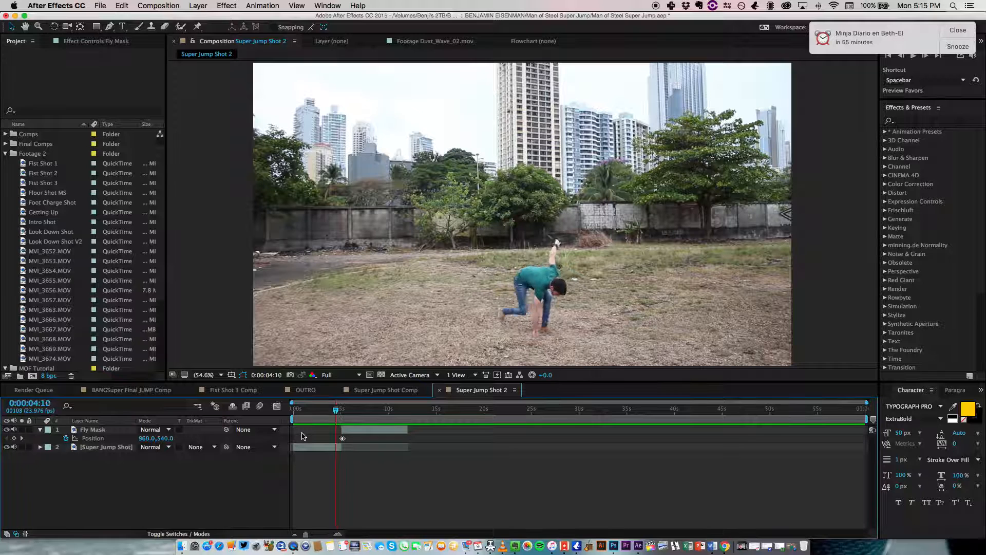
{"action": "key", "text": "super+Left"}
{"action": "key", "text": "super+Left"}
{"action": "key", "text": "super+Left"}
Step: Split the Super Jump Shot layer at 0:00:04:10
{"action": "left_click", "coordinate": [123, 445]}
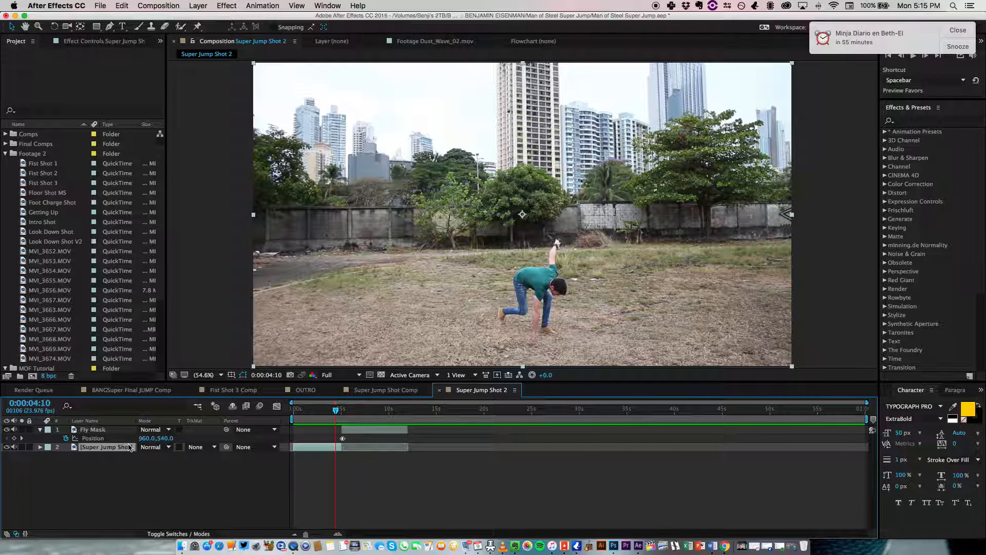
{"action": "left_click", "coordinate": [119, 5]}
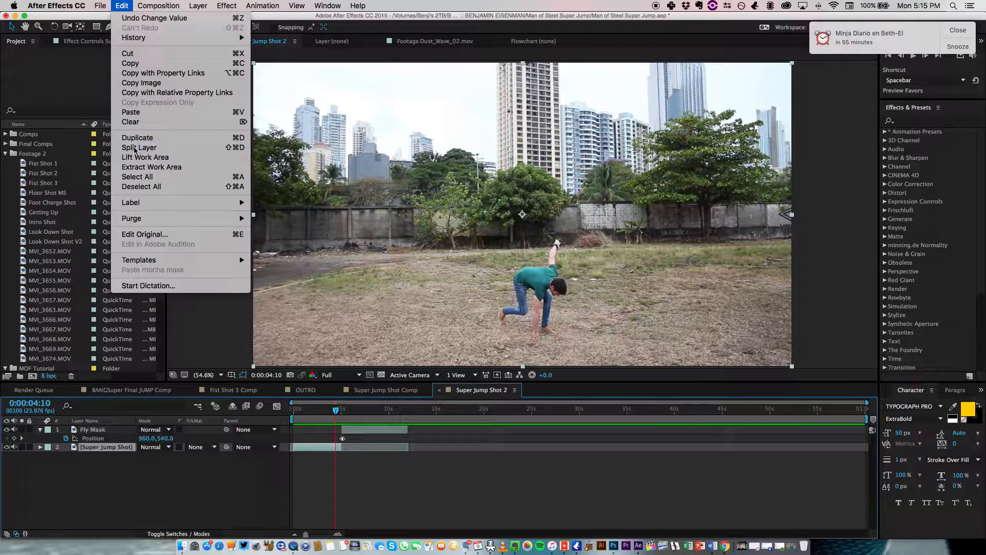
{"action": "left_click", "coordinate": [135, 149]}
Step: Try a Time Stretch on the second Super Jump Shot segment, and undo the stretch while keeping the layer split
{"action": "right_click", "coordinate": [113, 447]}
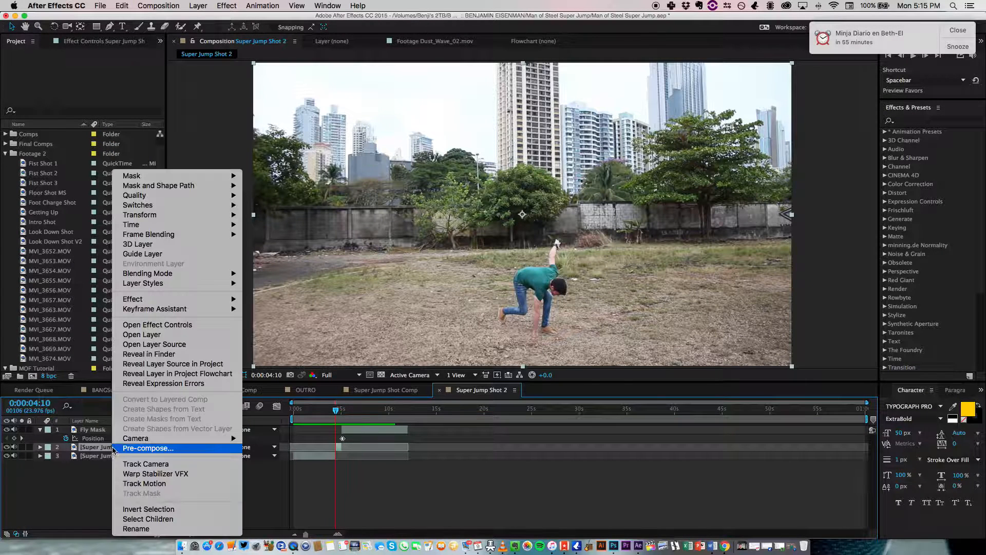
{"action": "mouse_move", "coordinate": [133, 235]}
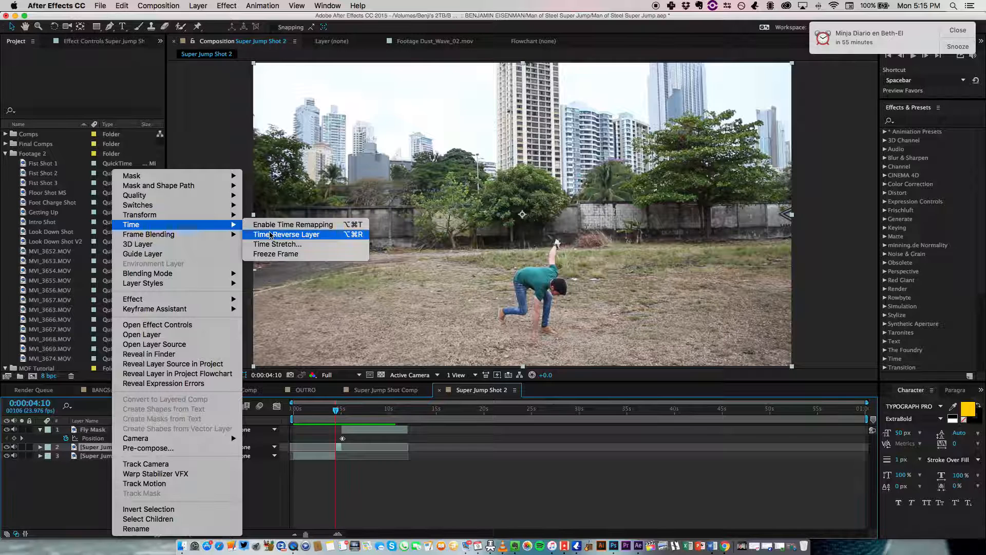
{"action": "left_click", "coordinate": [268, 245]}
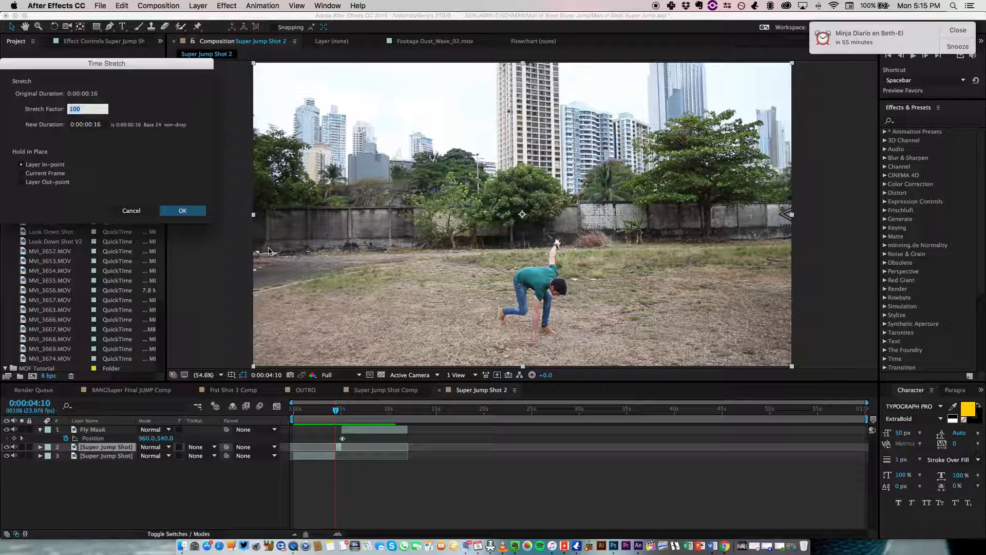
{"action": "type", "text": "80100"}
{"action": "key", "text": "Return"}
{"action": "key", "text": "super+z"}
{"action": "left_click", "coordinate": [122, 5]}
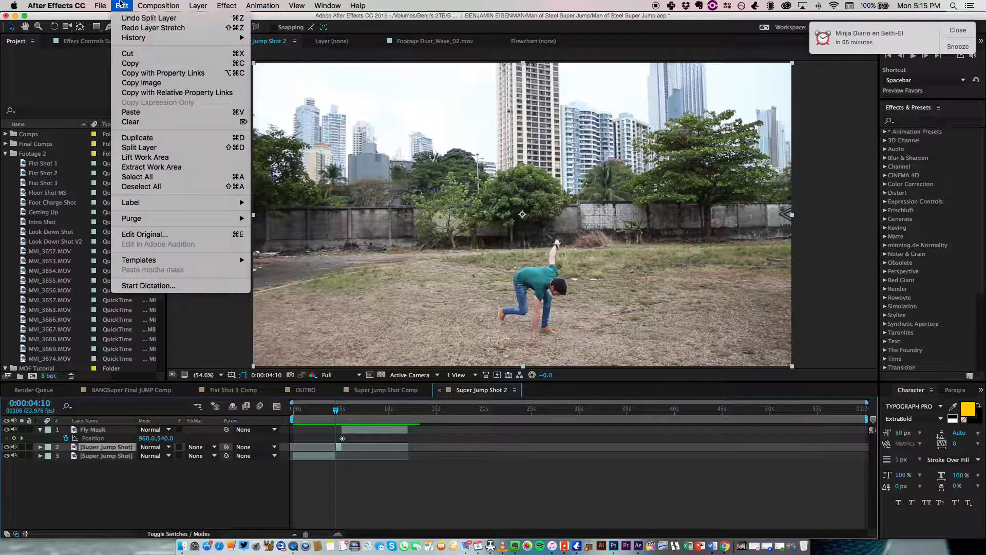
{"action": "left_click", "coordinate": [122, 5]}
Step: Speed up the second Super Jump Shot segment by lowering its Time Stretch factor, holding the layer in-point
{"action": "right_click", "coordinate": [91, 447]}
{"action": "mouse_move", "coordinate": [200, 225]}
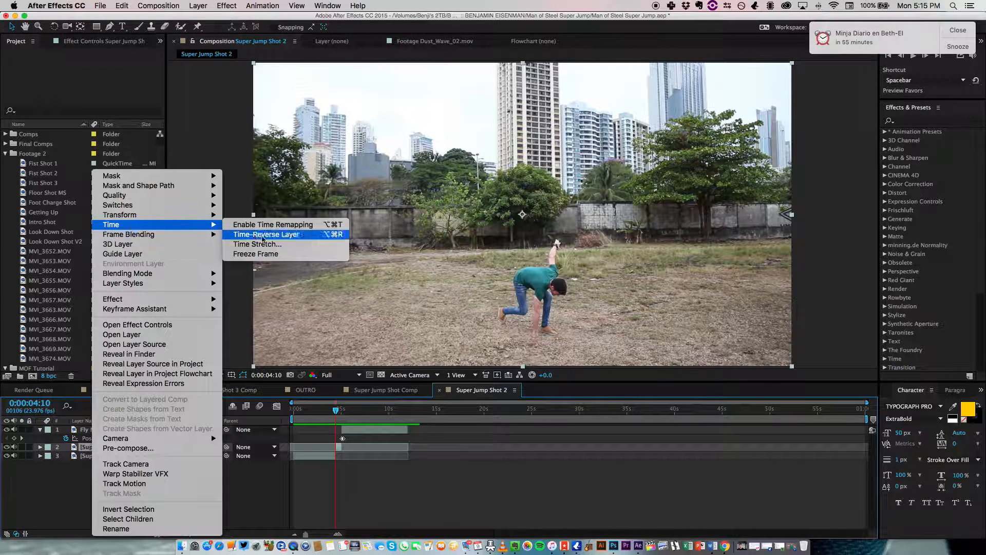
{"action": "left_click", "coordinate": [257, 244]}
{"action": "type", "text": "6"}
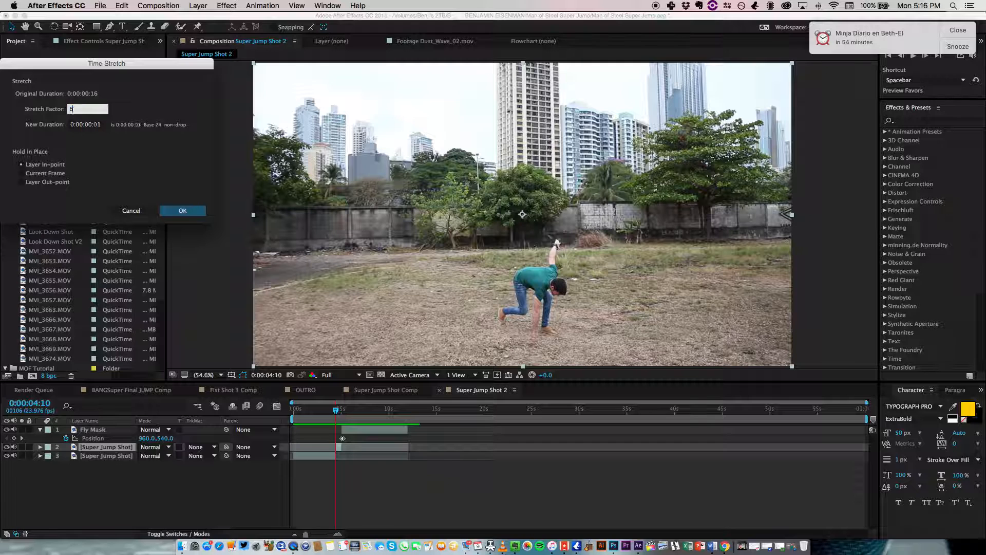
{"action": "key", "text": "BackSpace"}
{"action": "key", "text": "BackSpace"}
{"action": "key", "text": "Return"}
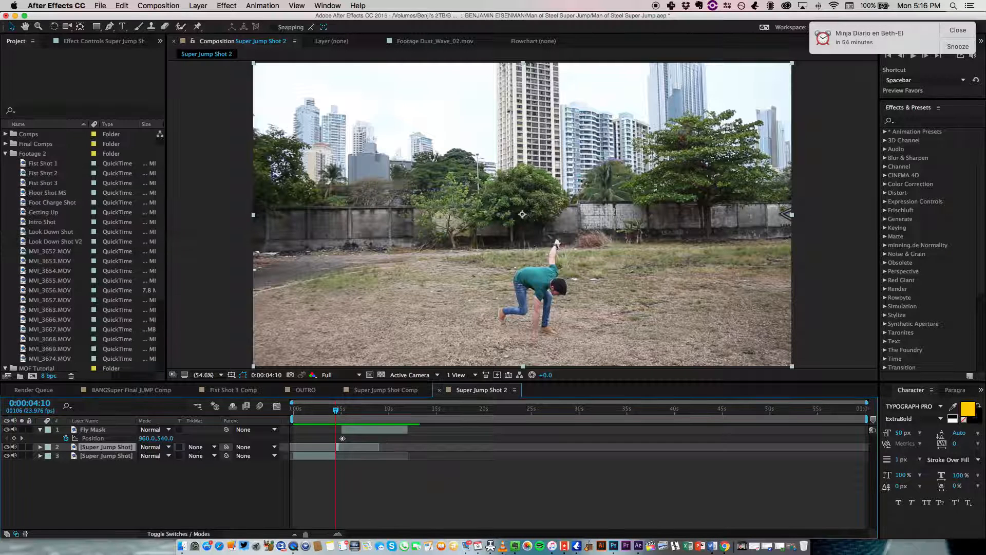
Step: Shift the Fly Mask layer earlier to directly follow the shortened jump segment and preview the transition
{"action": "left_click_drag", "start_coordinate": [306, 534], "coordinate": [320, 534]}
{"action": "left_click_drag", "start_coordinate": [430, 430], "coordinate": [386, 411]}
{"action": "key", "text": "space"}
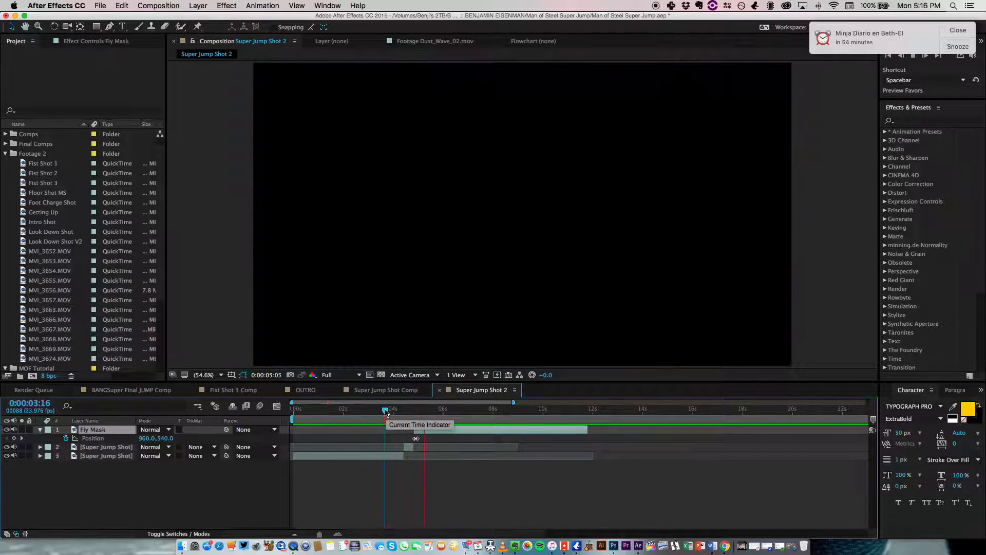
{"action": "left_click_drag", "start_coordinate": [386, 411], "coordinate": [401, 414]}
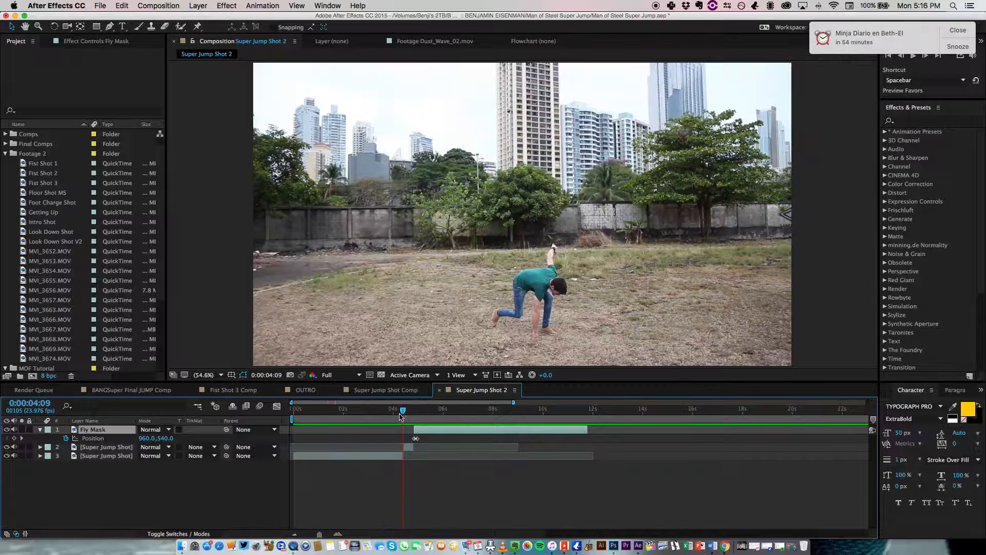
Step: Undo the Fly Mask shift, the time stretch and the Super Jump Shot split
{"action": "left_click", "coordinate": [409, 446]}
{"action": "key", "text": "super+z"}
{"action": "key", "text": "super+z"}
{"action": "key", "text": "super+z"}
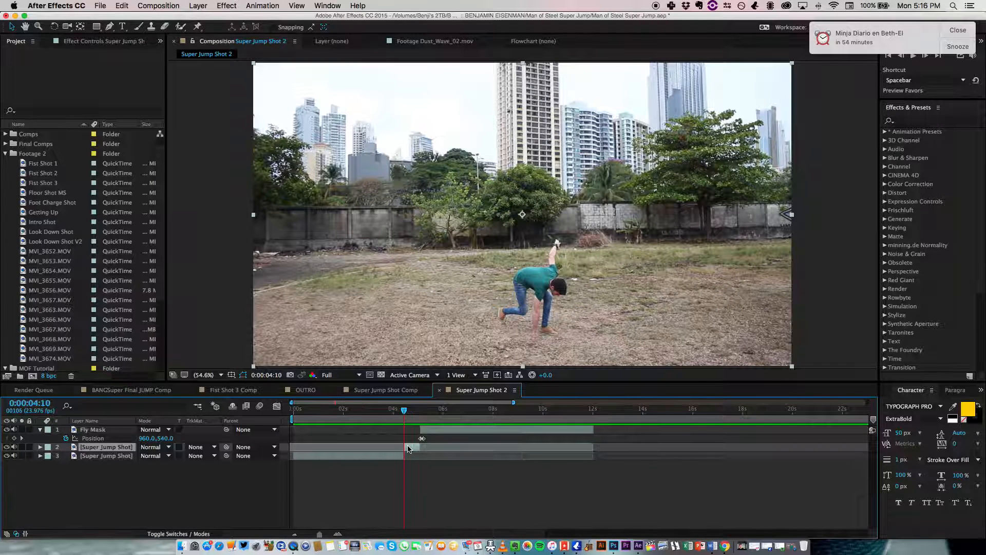
Step: Split the Super Jump Shot layer at 0:00:04:08, while the jumper is still crouching
{"action": "mouse_move", "coordinate": [397, 414]}
{"action": "left_mouse_down"}
{"action": "mouse_move", "coordinate": [385, 414]}
{"action": "mouse_move", "coordinate": [402, 414]}
{"action": "left_mouse_up"}
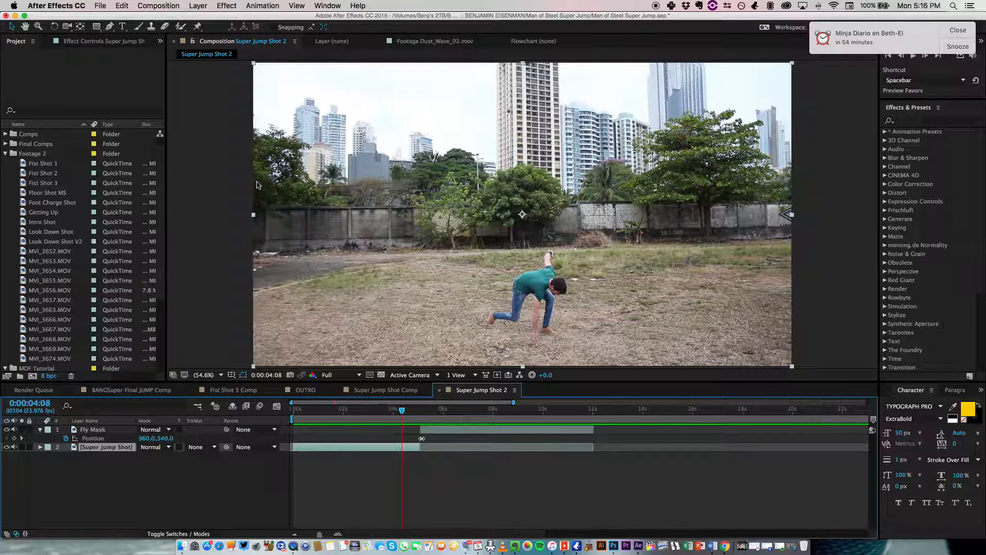
{"action": "left_click", "coordinate": [124, 6]}
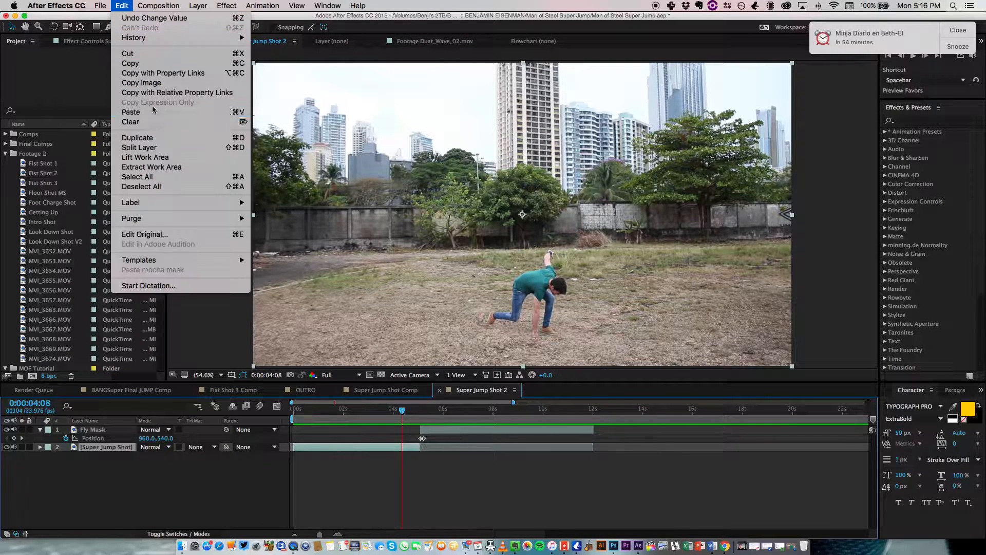
{"action": "left_click", "coordinate": [154, 148]}
Step: Time-stretch the second Super Jump Shot segment with a stretch factor of 40, holding the layer in-point
{"action": "right_click", "coordinate": [88, 448]}
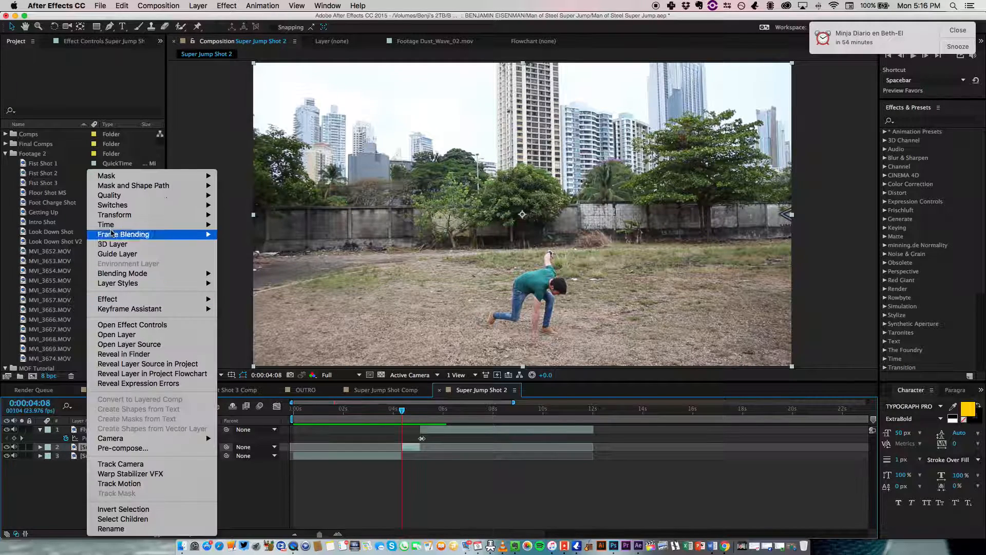
{"action": "mouse_move", "coordinate": [109, 225]}
{"action": "left_click", "coordinate": [242, 244]}
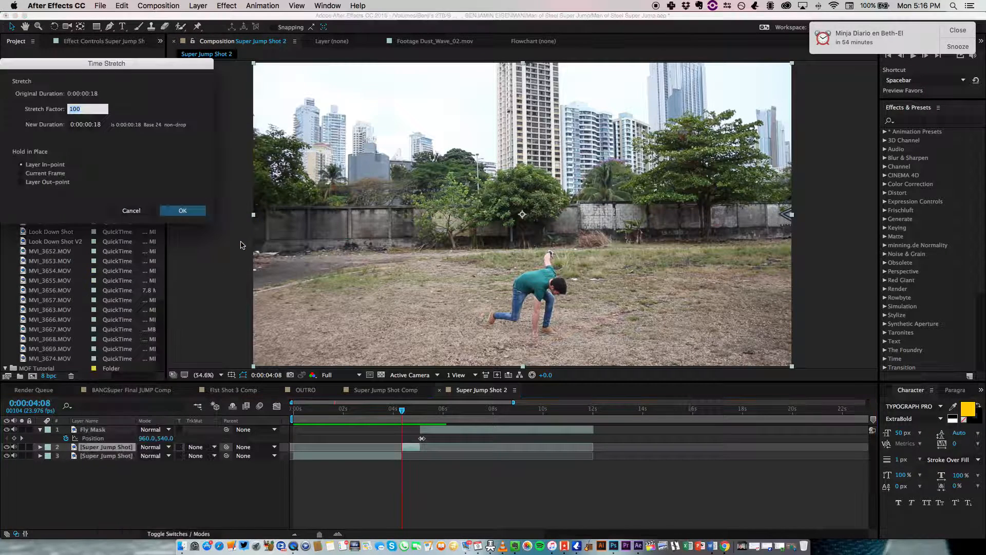
{"action": "key", "text": "BackSpace"}
{"action": "type", "text": "40"}
{"action": "key", "text": "Return"}
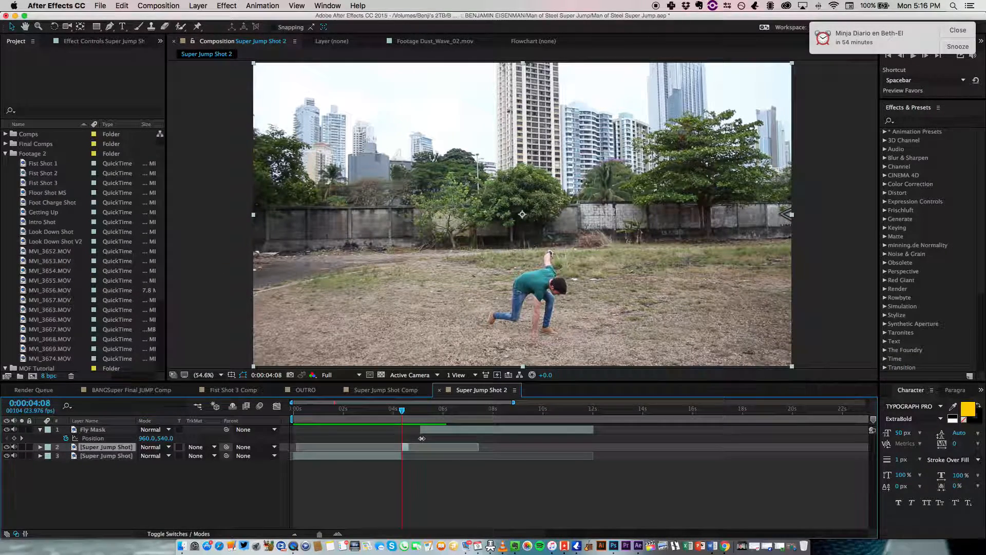
Step: Shift the Fly Mask layer to begin at 0:00:04:15, directly after the shortened segment, and preview the launch frames
{"action": "left_click_drag", "start_coordinate": [442, 431], "coordinate": [381, 419]}
{"action": "left_click", "coordinate": [276, 475]}
{"action": "key", "text": "space"}
{"action": "mouse_move", "coordinate": [393, 410]}
{"action": "left_mouse_down"}
{"action": "mouse_move", "coordinate": [408, 414]}
{"action": "mouse_move", "coordinate": [405, 422]}
{"action": "left_mouse_up"}
{"action": "key", "text": "Page_Down"}
{"action": "key", "text": "Page_Down"}
{"action": "key", "text": "Page_Down"}
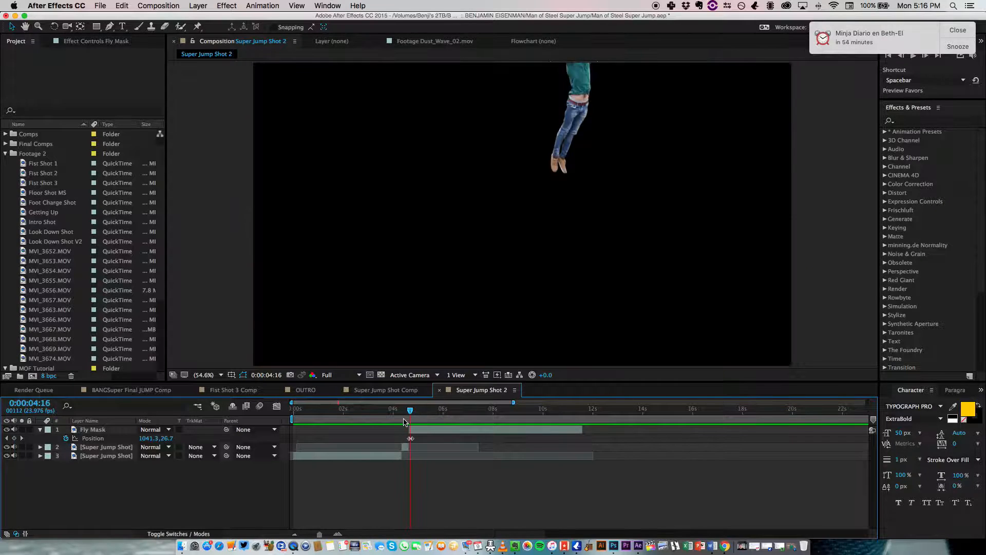
{"action": "key", "text": "Page_Up"}
{"action": "key", "text": "Page_Down"}
{"action": "key", "text": "Page_Up"}
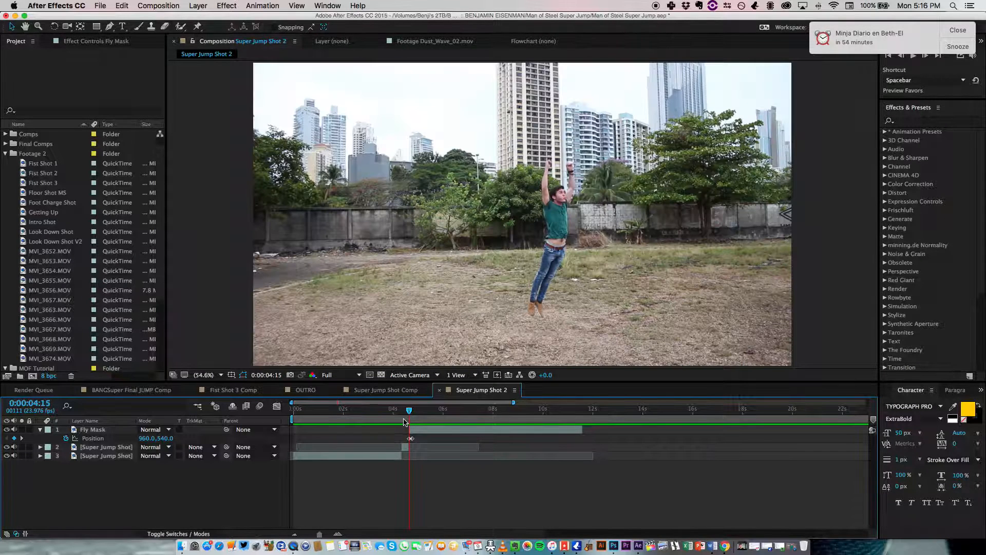
Step: Move the Fly Mask layer's two Position keyframes slightly later to retime the upward flight
{"action": "left_click", "coordinate": [415, 430]}
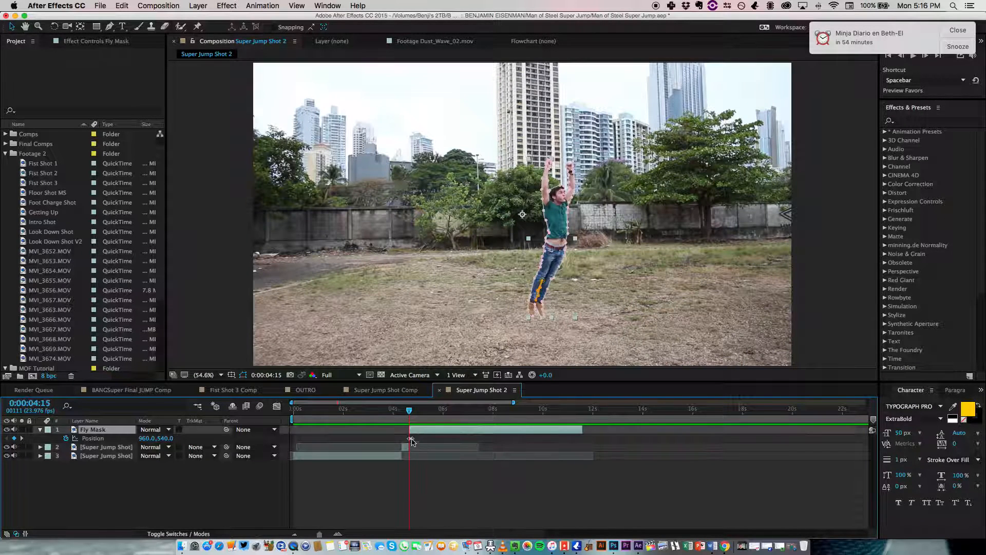
{"action": "left_click_drag", "start_coordinate": [319, 534], "coordinate": [326, 534]}
{"action": "mouse_move", "coordinate": [603, 439]}
{"action": "left_mouse_down"}
{"action": "mouse_move", "coordinate": [582, 441]}
{"action": "mouse_move", "coordinate": [598, 439]}
{"action": "left_mouse_up"}
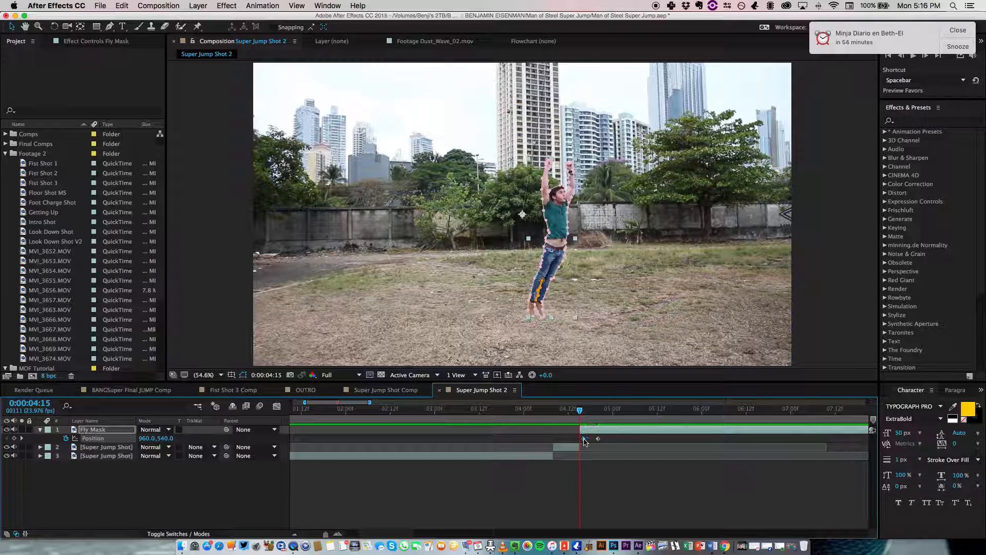
Step: Step through the frames around the Fly Mask cut to check the retimed launch, ending at 0:00:04:11
{"action": "key", "text": "Page_Down"}
{"action": "key", "text": "Page_Down"}
{"action": "key", "text": "Page_Down"}
{"action": "key", "text": "Page_Up"}
{"action": "key", "text": "Page_Up"}
{"action": "key", "text": "Page_Up"}
{"action": "key", "text": "Page_Up"}
{"action": "key", "text": "Page_Up"}
{"action": "key", "text": "Page_Up"}
{"action": "key", "text": "Page_Up"}
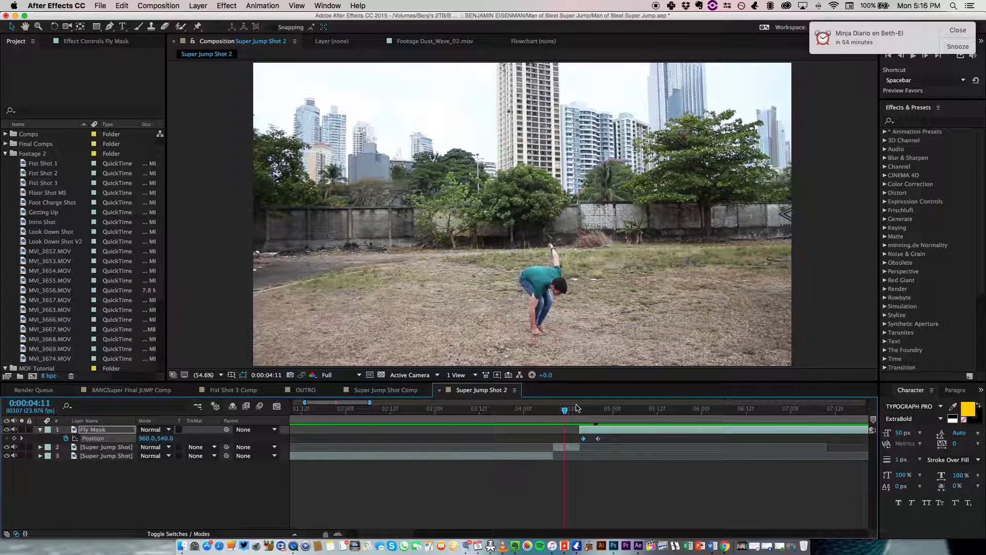
Step: Move the Fly Mask layer's Position keyframes earlier and closer together, placing them at about 0:00:04:15 and 0:00:04:18
{"action": "key", "text": "Page_Down"}
{"action": "key", "text": "Page_Down"}
{"action": "key", "text": "Page_Down"}
{"action": "key", "text": "Page_Down"}
{"action": "mouse_move", "coordinate": [578, 409]}
{"action": "left_mouse_down"}
{"action": "mouse_move", "coordinate": [550, 409]}
{"action": "mouse_move", "coordinate": [577, 416]}
{"action": "left_mouse_up"}
{"action": "left_click", "coordinate": [563, 439]}
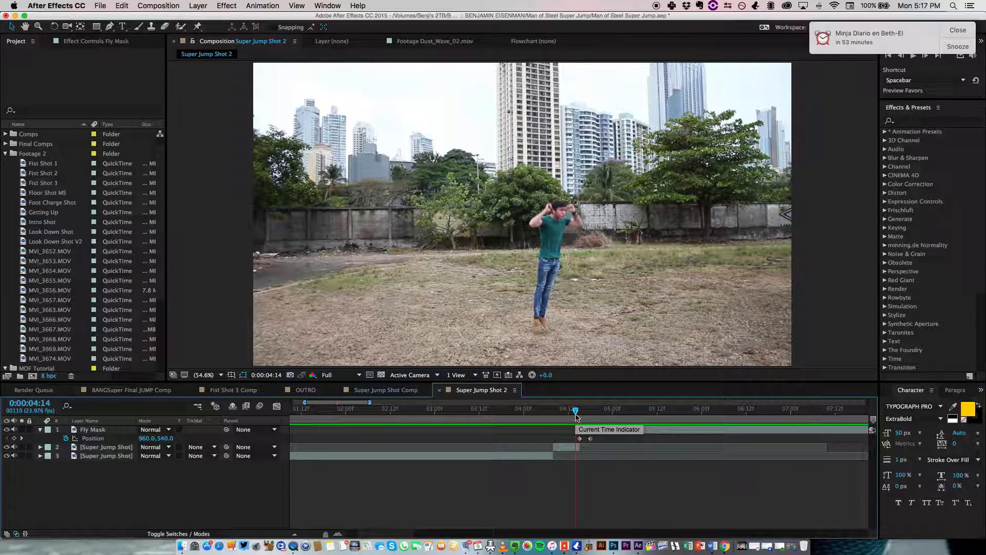
Step: Step back and forth through the frames around 0:00:04:14 to examine the cut to the Fly Mask layer
{"action": "key", "text": "Page_Down"}
{"action": "key", "text": "Page_Down"}
{"action": "key", "text": "Page_Up"}
{"action": "key", "text": "Page_Up"}
{"action": "key", "text": "Page_Up"}
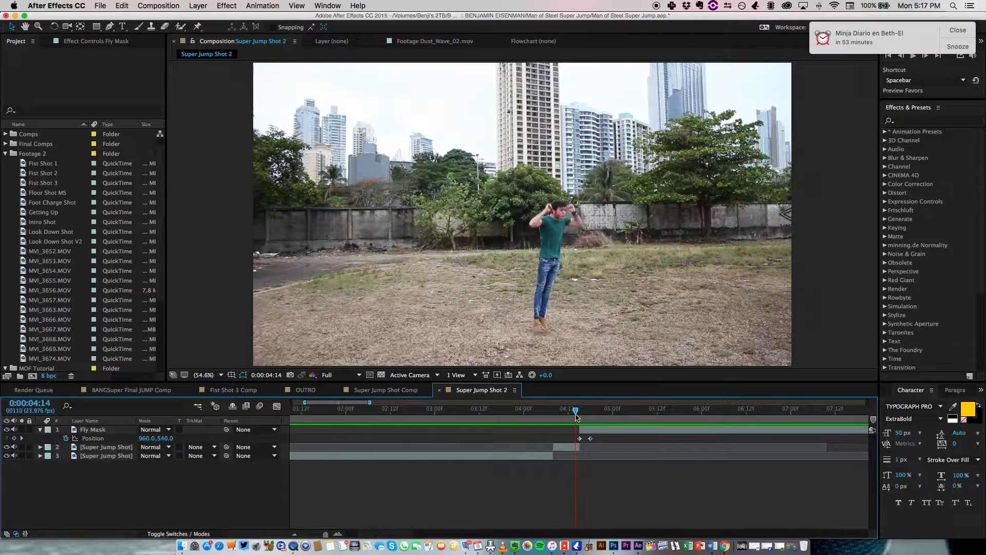
{"action": "key", "text": "Page_Down"}
{"action": "key", "text": "Page_Down"}
{"action": "key", "text": "Page_Down"}
{"action": "key", "text": "Page_Down"}
{"action": "key", "text": "Page_Down"}
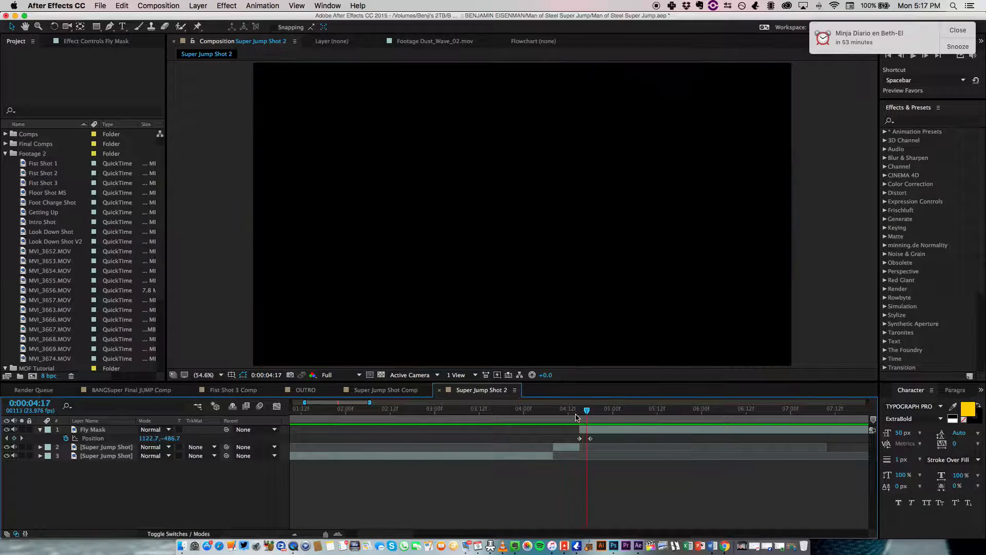
{"action": "key", "text": "Page_Up"}
{"action": "key", "text": "Page_Up"}
{"action": "key", "text": "Page_Up"}
{"action": "key", "text": "Page_Up"}
{"action": "key", "text": "Page_Up"}
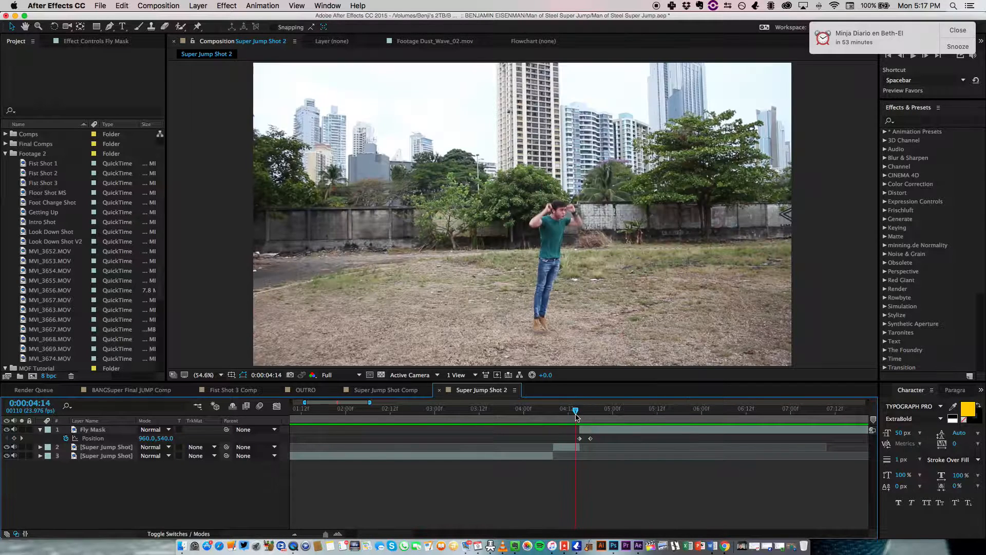
{"action": "key", "text": "Page_Down"}
{"action": "key", "text": "Page_Down"}
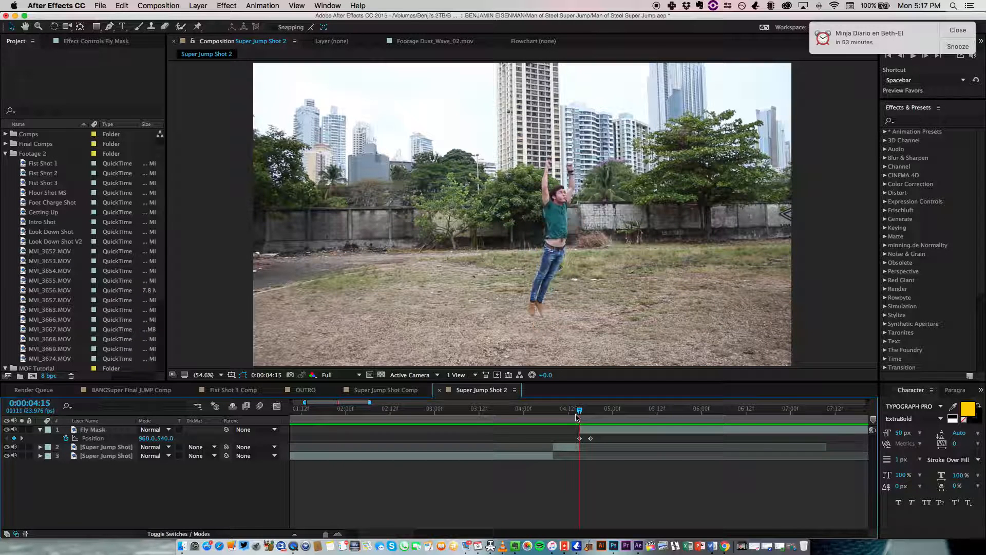
{"action": "key", "text": "Page_Up"}
{"action": "key", "text": "Page_Down"}
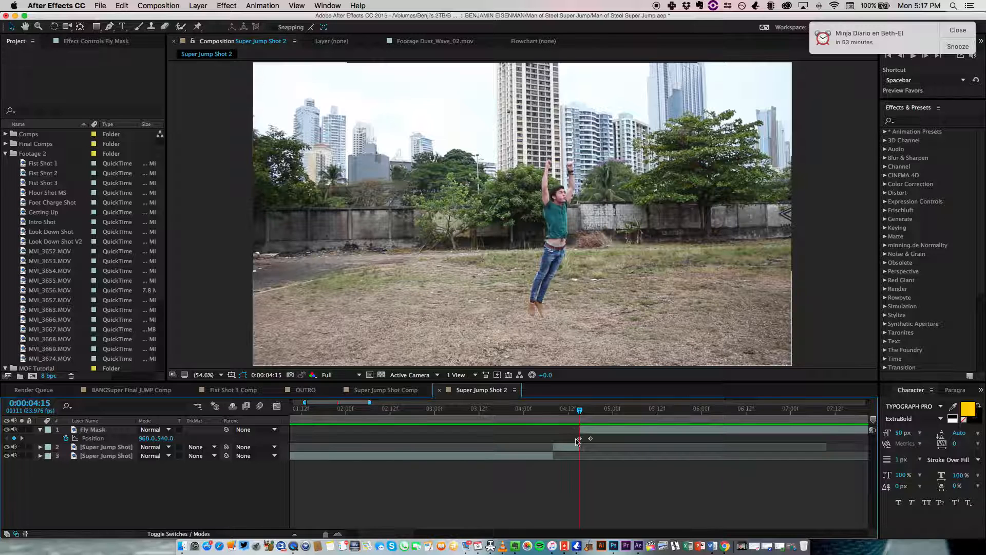
Step: Trim the second Super Jump Shot segment to end at 0:00:04:13, shift Fly Mask to begin at 0:00:04:14, and preview the launch
{"action": "left_click_drag", "start_coordinate": [578, 411], "coordinate": [574, 411]}
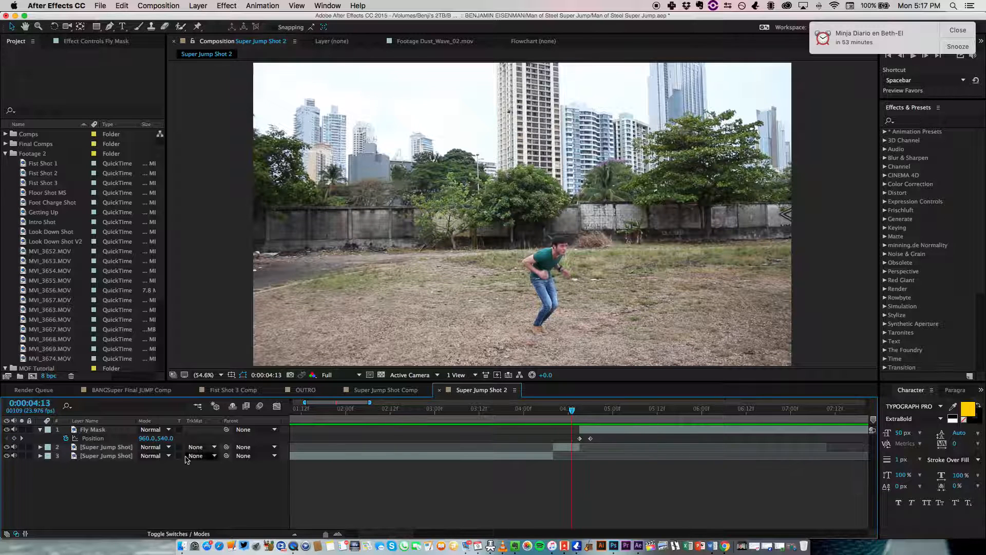
{"action": "left_click", "coordinate": [129, 447]}
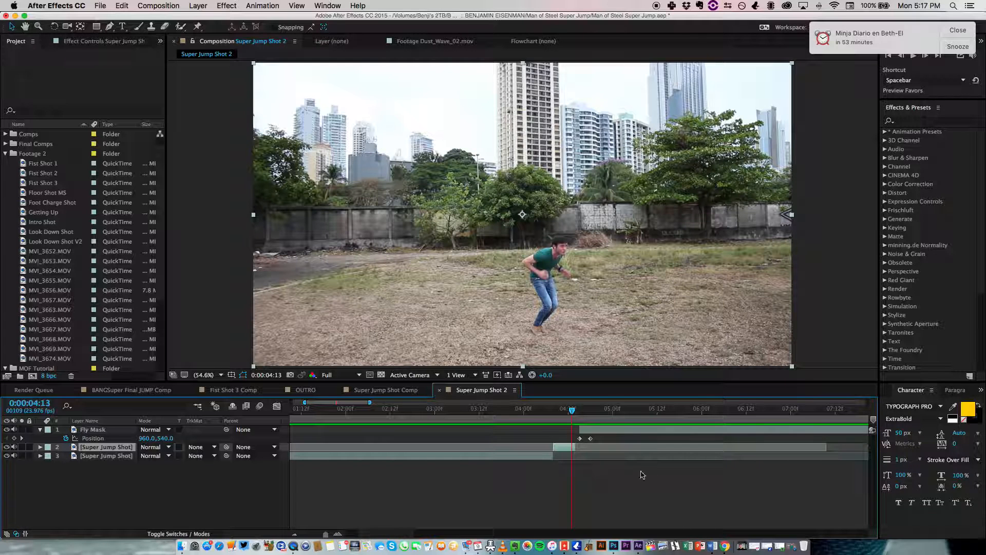
{"action": "left_click_drag", "start_coordinate": [592, 432], "coordinate": [549, 414]}
{"action": "key", "text": "space"}
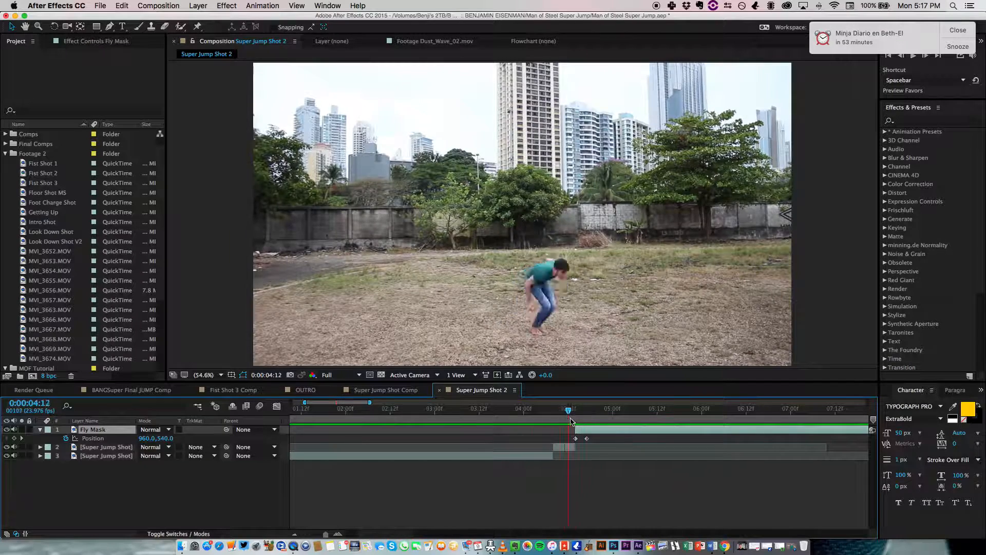
{"action": "left_click", "coordinate": [580, 420]}
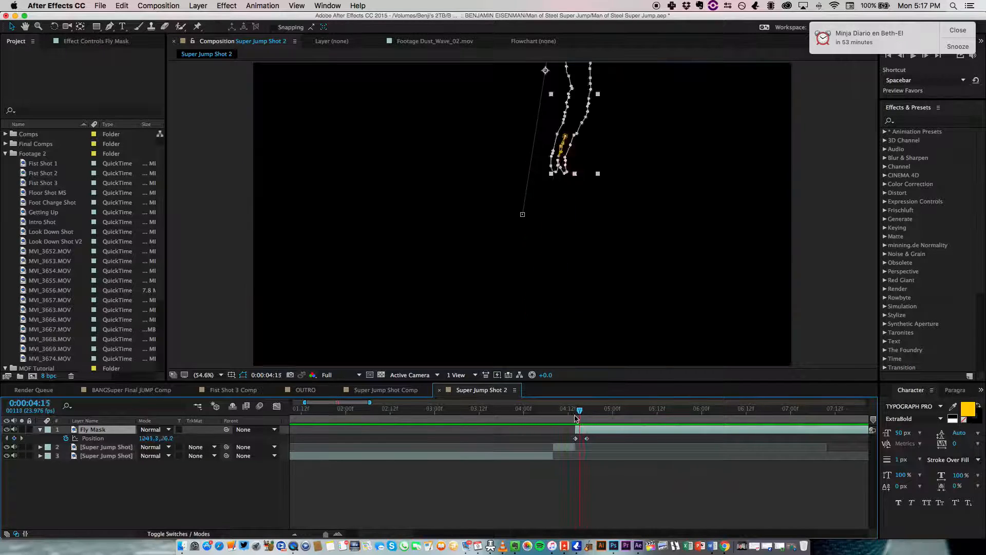
{"action": "left_click_drag", "start_coordinate": [580, 420], "coordinate": [556, 418]}
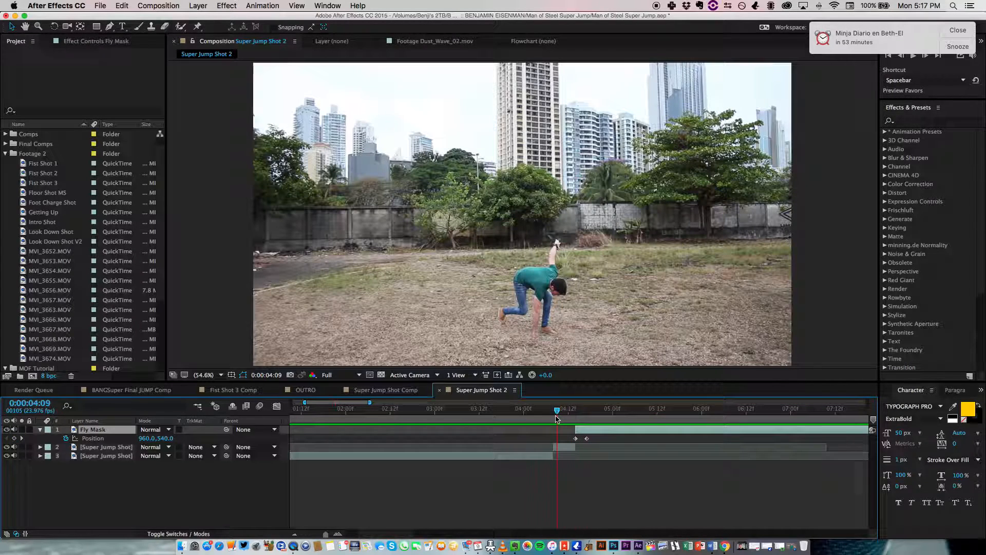
Step: Add the Flying Shot footage from the MOF Tutorial Footage folder to the composition as the lowest layer
{"action": "left_click", "coordinate": [270, 503]}
{"action": "scroll", "coordinate": [102, 282], "scroll_direction": "down", "scroll_amount": 4}
{"action": "left_click", "coordinate": [63, 290]}
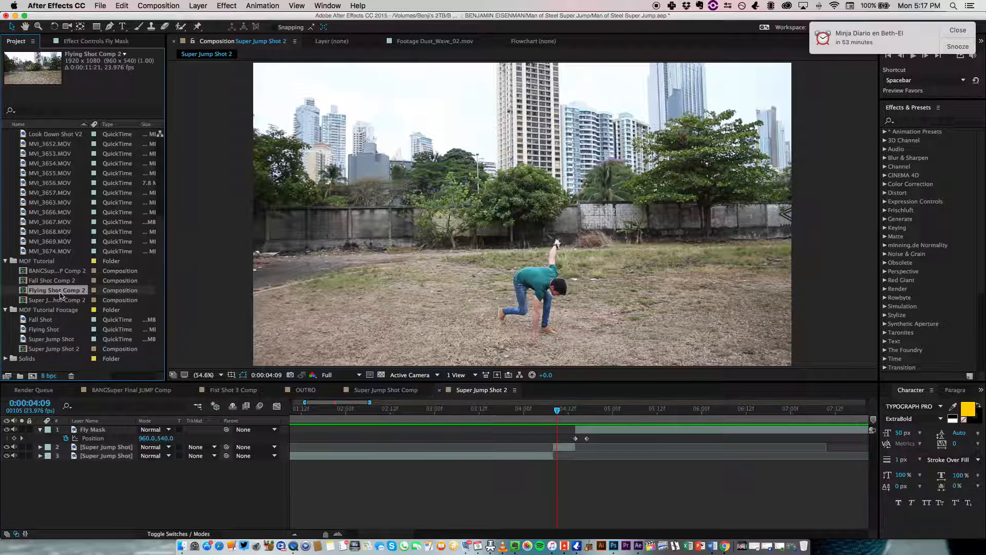
{"action": "left_click", "coordinate": [48, 328]}
{"action": "left_click_drag", "start_coordinate": [47, 332], "coordinate": [94, 470]}
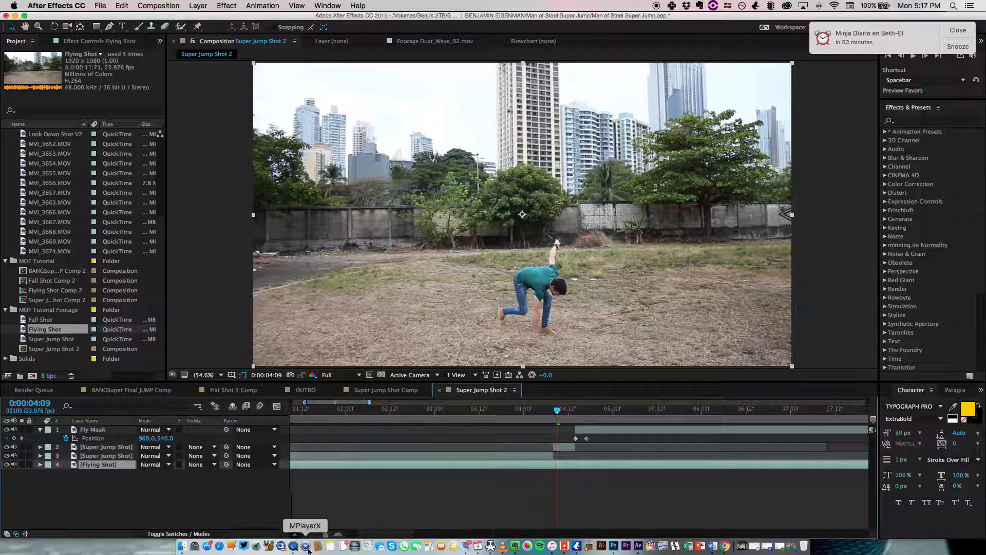
Step: Solo the Flying Shot layer and trim its start to 0:00:00:21
{"action": "left_click_drag", "start_coordinate": [315, 535], "coordinate": [306, 535]}
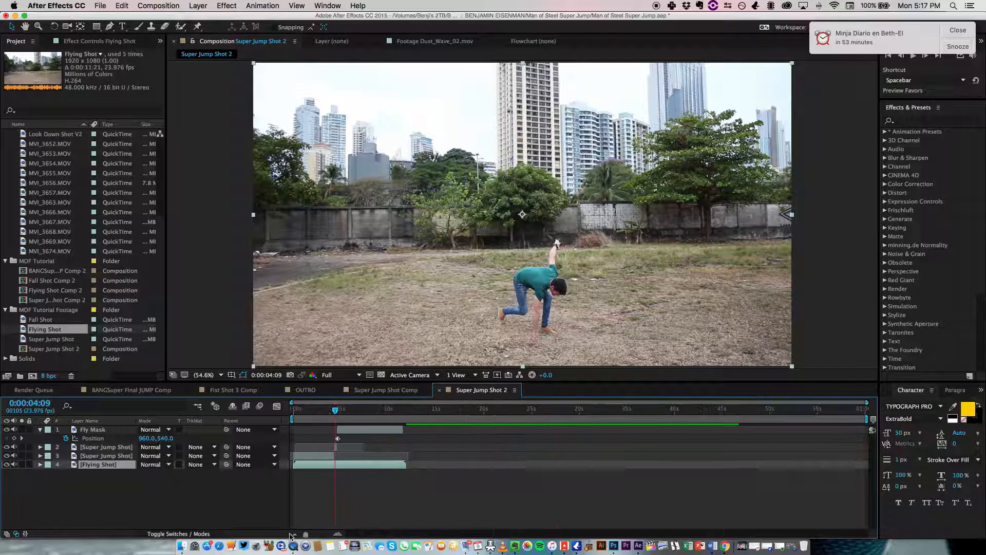
{"action": "left_click", "coordinate": [21, 465]}
{"action": "left_click_drag", "start_coordinate": [335, 409], "coordinate": [299, 413]}
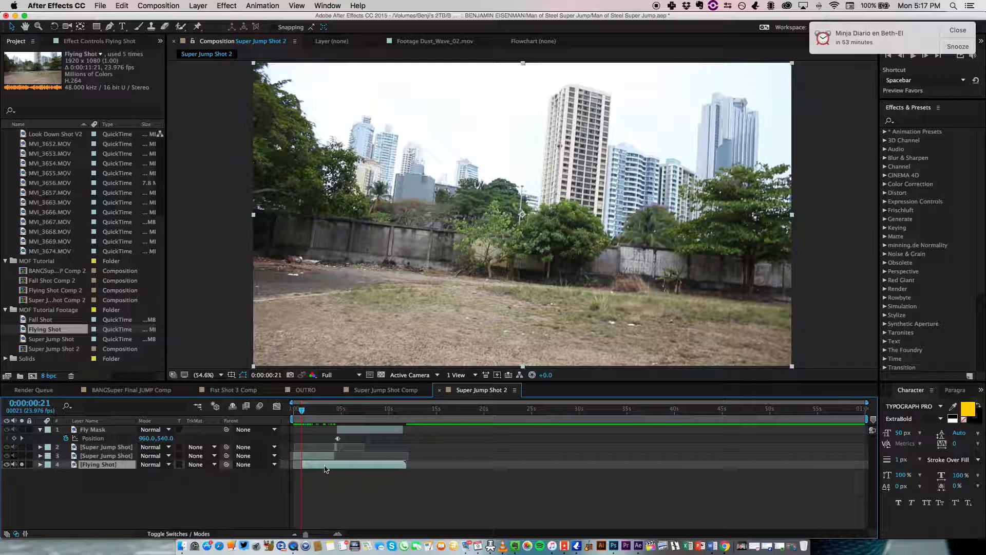
Step: Slide the trimmed Flying Shot layer to begin where the first Super Jump Shot segment ends, and turn off its solo
{"action": "left_click_drag", "start_coordinate": [319, 465], "coordinate": [349, 464]}
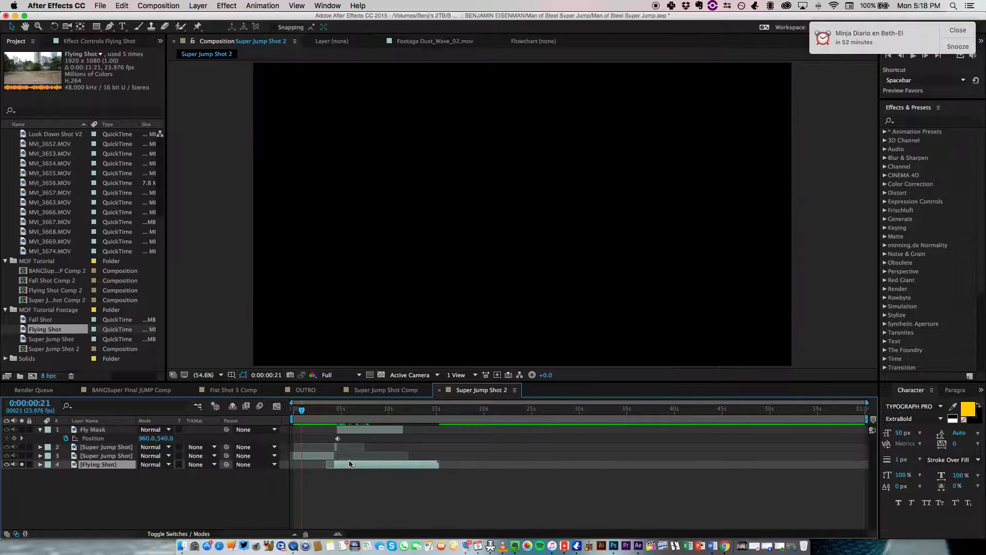
{"action": "left_click_drag", "start_coordinate": [338, 412], "coordinate": [335, 419]}
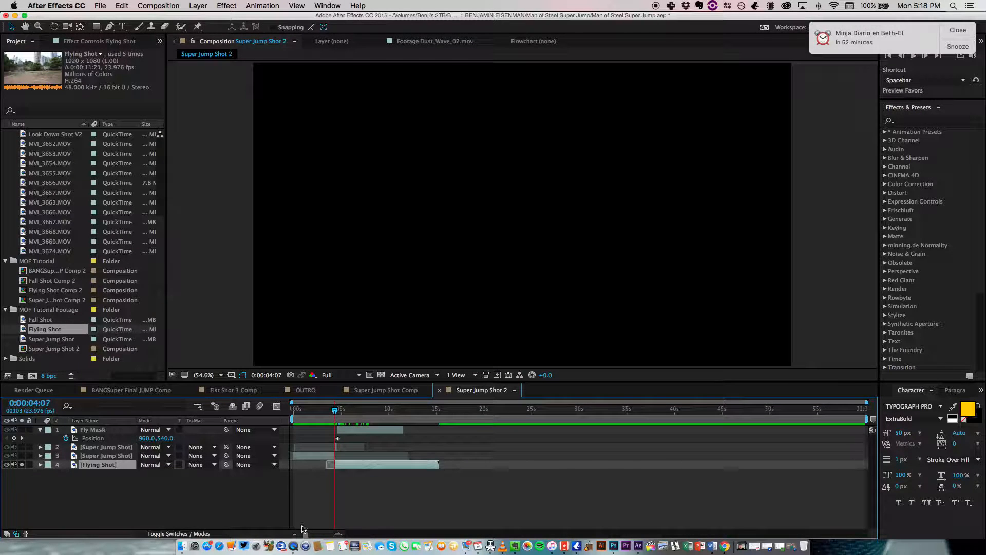
{"action": "mouse_move", "coordinate": [305, 534]}
{"action": "left_mouse_down"}
{"action": "mouse_move", "coordinate": [334, 537]}
{"action": "mouse_move", "coordinate": [321, 536]}
{"action": "left_mouse_up"}
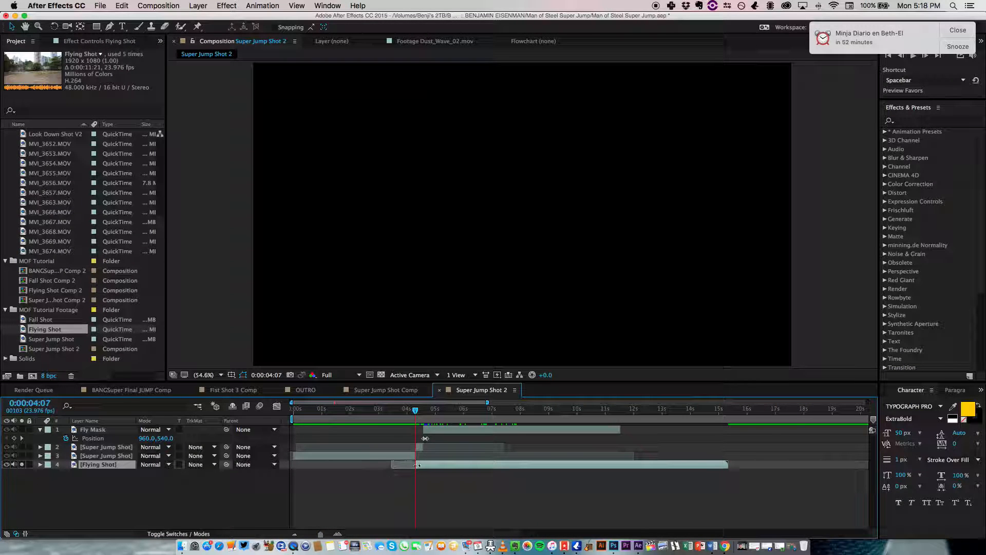
{"action": "left_click_drag", "start_coordinate": [415, 415], "coordinate": [404, 420]}
{"action": "left_click", "coordinate": [22, 464]}
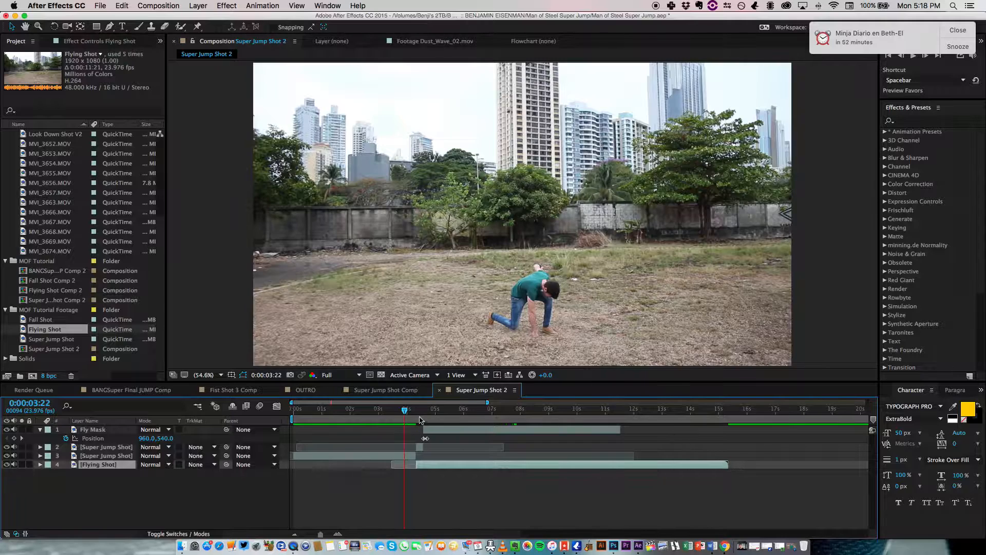
Step: Shift the Flying Shot layer later to begin at 0:00:04:14, aligned with the Fly Mask layer, and preview the transition from 0:00:04:02
{"action": "mouse_move", "coordinate": [405, 410]}
{"action": "left_mouse_down"}
{"action": "mouse_move", "coordinate": [426, 416]}
{"action": "mouse_move", "coordinate": [418, 417]}
{"action": "left_mouse_up"}
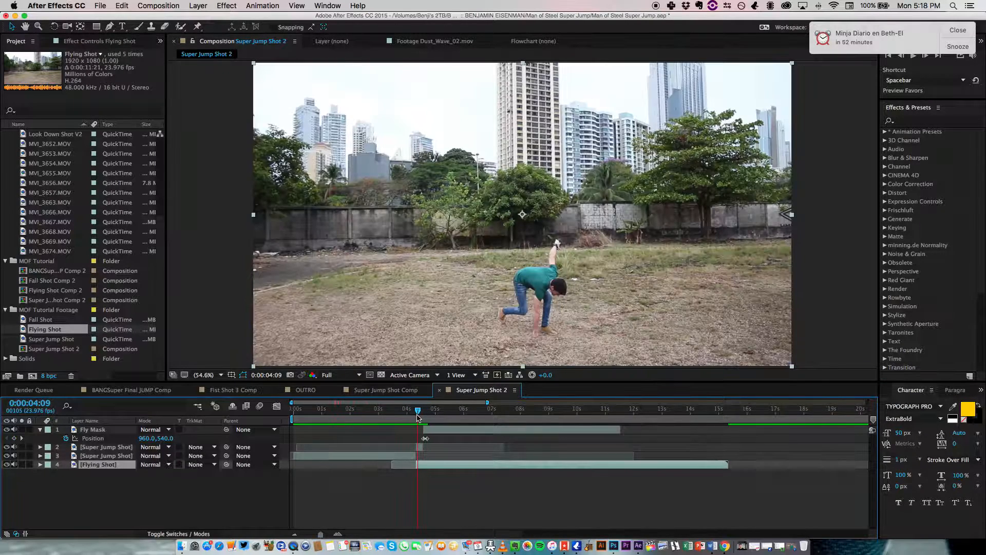
{"action": "key", "text": "space"}
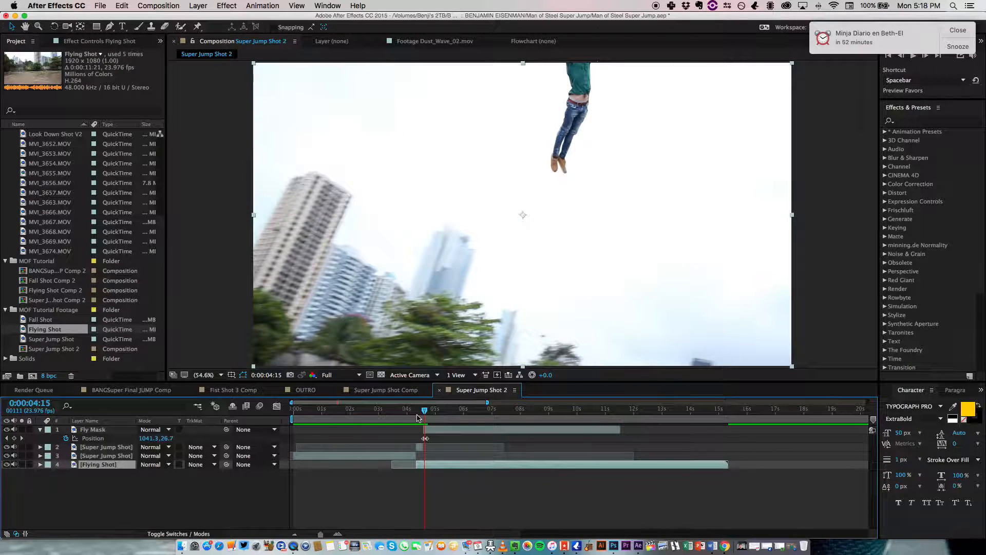
{"action": "key", "text": "Page_Up"}
{"action": "key", "text": "Page_Up"}
{"action": "key", "text": "Page_Up"}
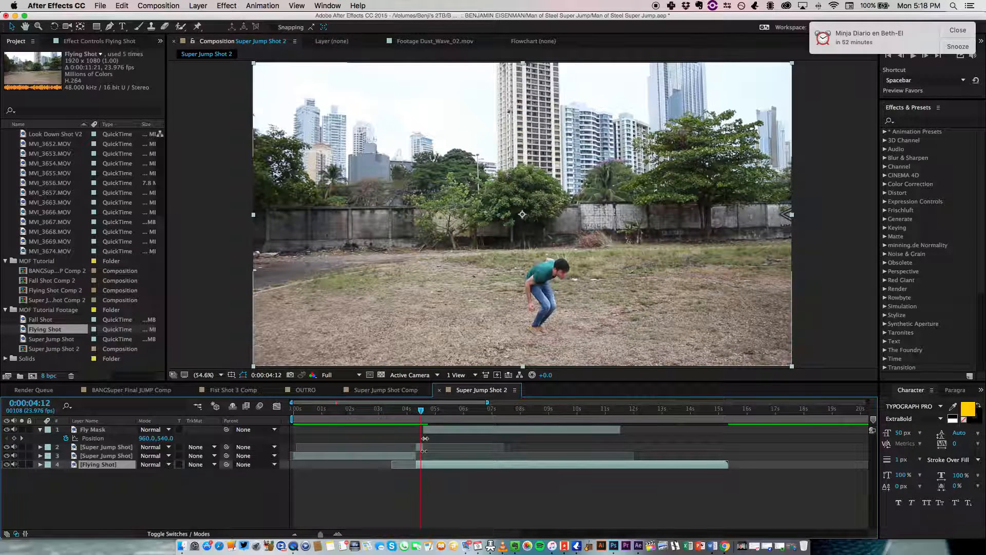
{"action": "left_click_drag", "start_coordinate": [426, 469], "coordinate": [438, 469]}
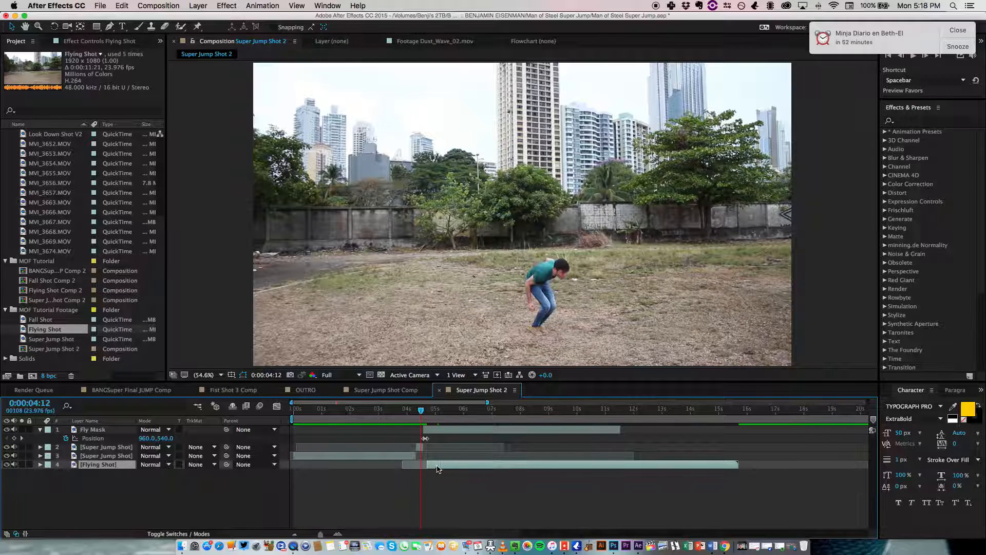
{"action": "left_click_drag", "start_coordinate": [426, 408], "coordinate": [424, 409]}
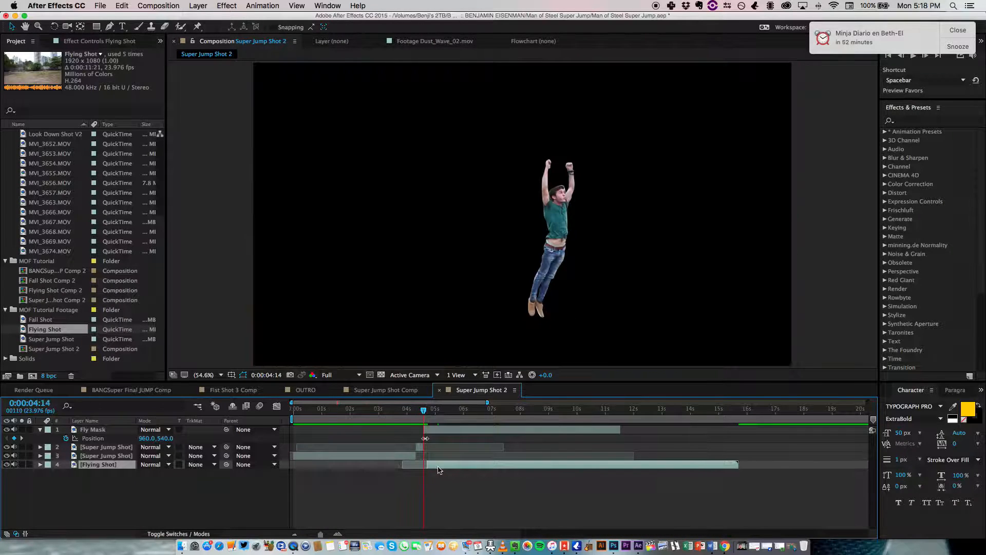
{"action": "left_click_drag", "start_coordinate": [438, 469], "coordinate": [435, 469]}
{"action": "left_click_drag", "start_coordinate": [424, 410], "coordinate": [409, 413]}
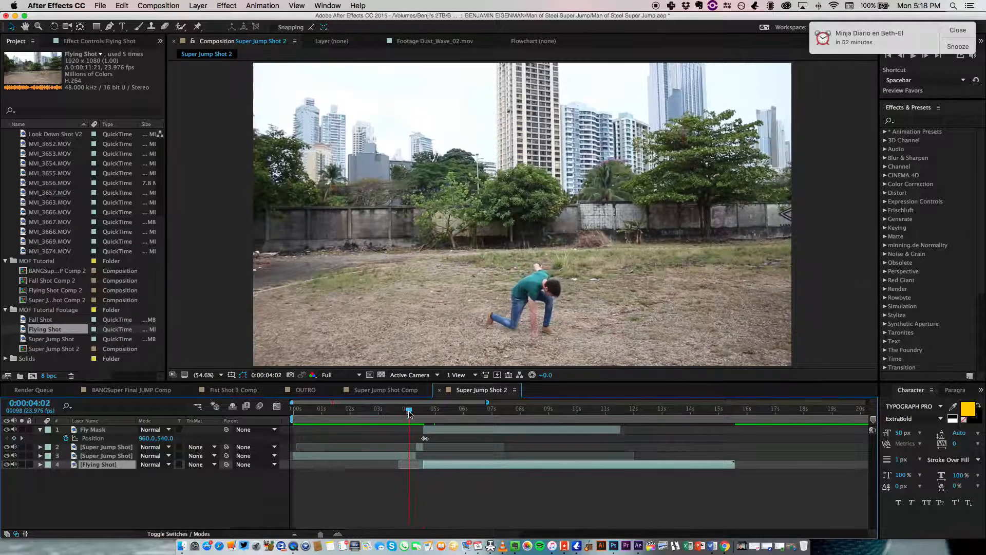
{"action": "key", "text": "space"}
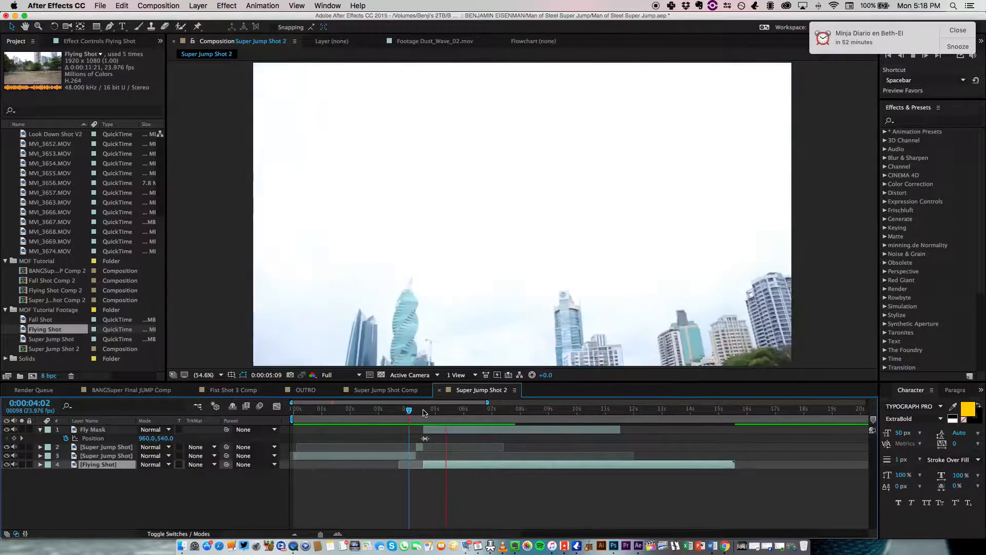
Step: Enable motion blur on the Fly Mask layer and for the whole composition
{"action": "left_click", "coordinate": [112, 500]}
{"action": "left_click", "coordinate": [106, 432]}
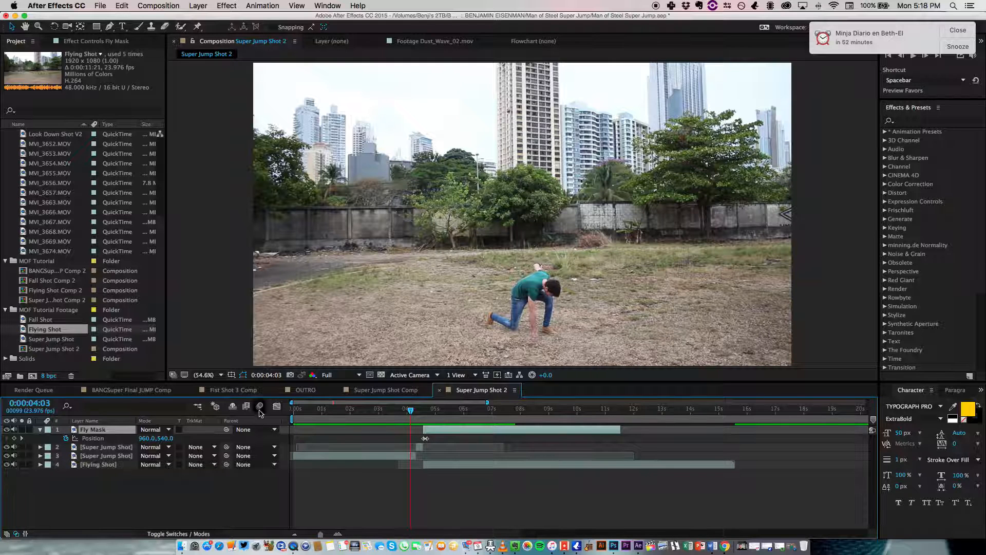
{"action": "left_click", "coordinate": [198, 534]}
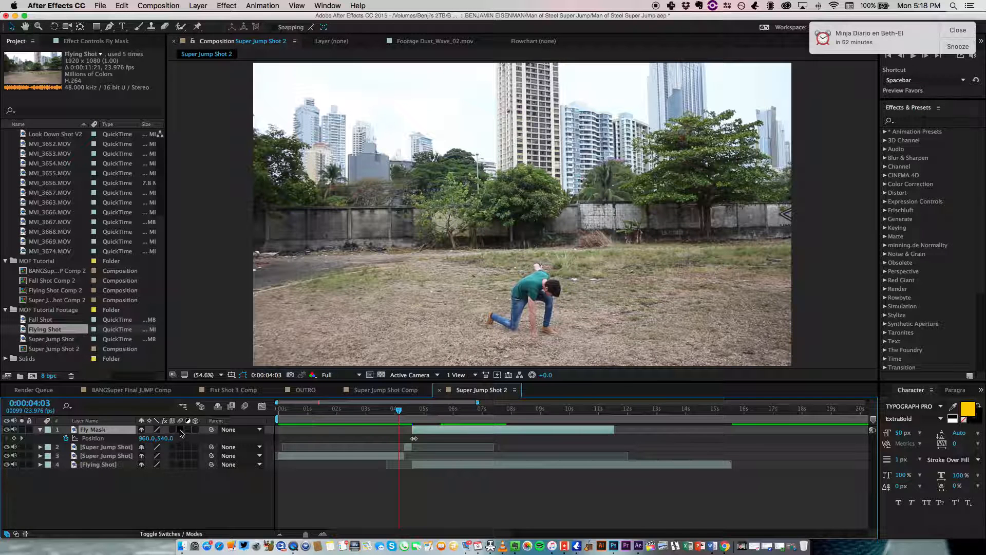
{"action": "left_click", "coordinate": [245, 407]}
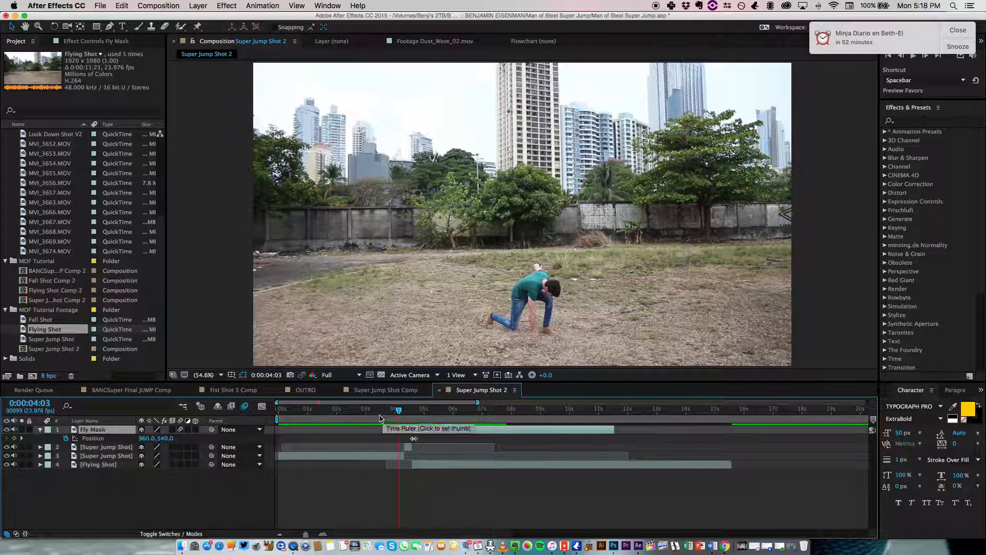
Step: Preview the launch with motion blur and step through the frames around 0:00:04:14 to examine the transition
{"action": "left_click", "coordinate": [236, 498]}
{"action": "key", "text": "space"}
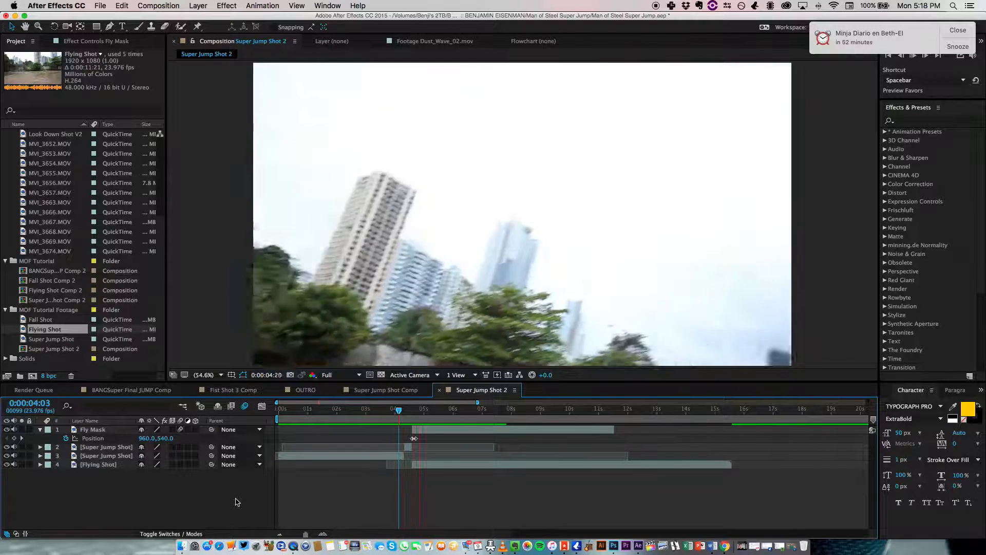
{"action": "left_click", "coordinate": [396, 411]}
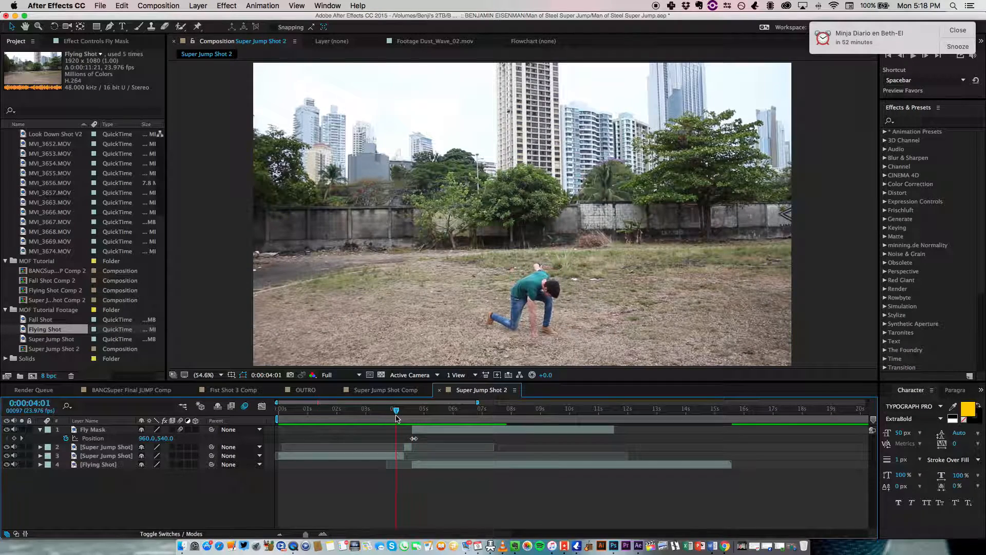
{"action": "key", "text": "space"}
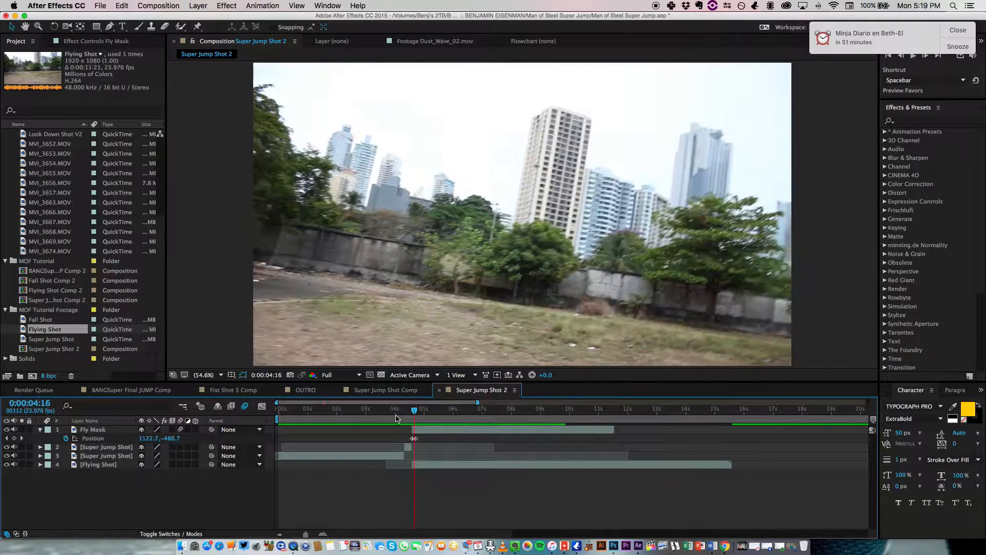
{"action": "key", "text": "Page_Up"}
{"action": "key", "text": "Page_Up"}
{"action": "key", "text": "Page_Up"}
{"action": "key", "text": "Page_Up"}
{"action": "key", "text": "Page_Up"}
{"action": "key", "text": "Page_Up"}
{"action": "key", "text": "Page_Down"}
{"action": "key", "text": "Page_Down"}
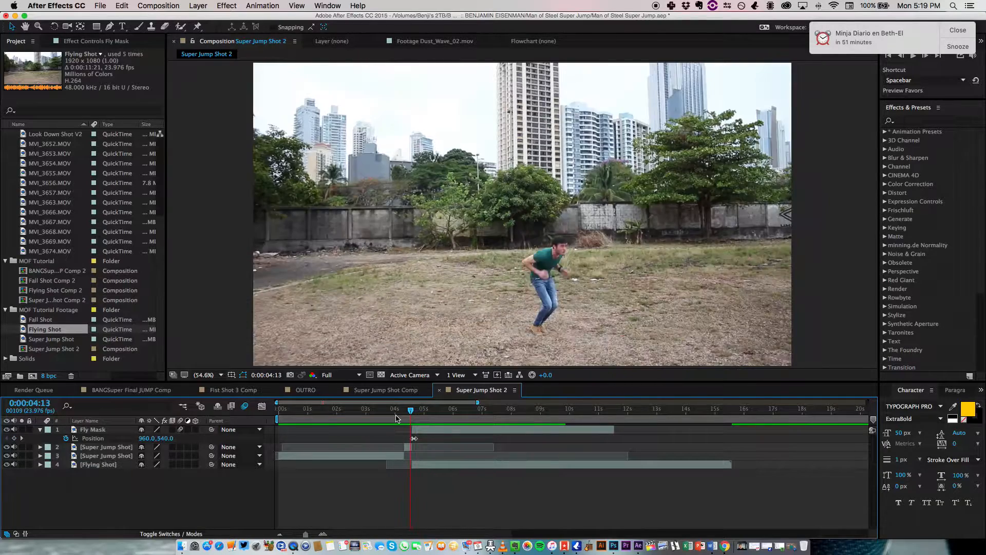
{"action": "key", "text": "Page_Down"}
{"action": "key", "text": "Page_Up"}
{"action": "key", "text": "Page_Down"}
{"action": "key", "text": "Page_Up"}
{"action": "key", "text": "Page_Up"}
{"action": "key", "text": "Page_Down"}
Step: Show the Scale properties of the Flying Shot and Fly Mask layers in Super Jump Shot 2
{"action": "left_click", "coordinate": [117, 447]}
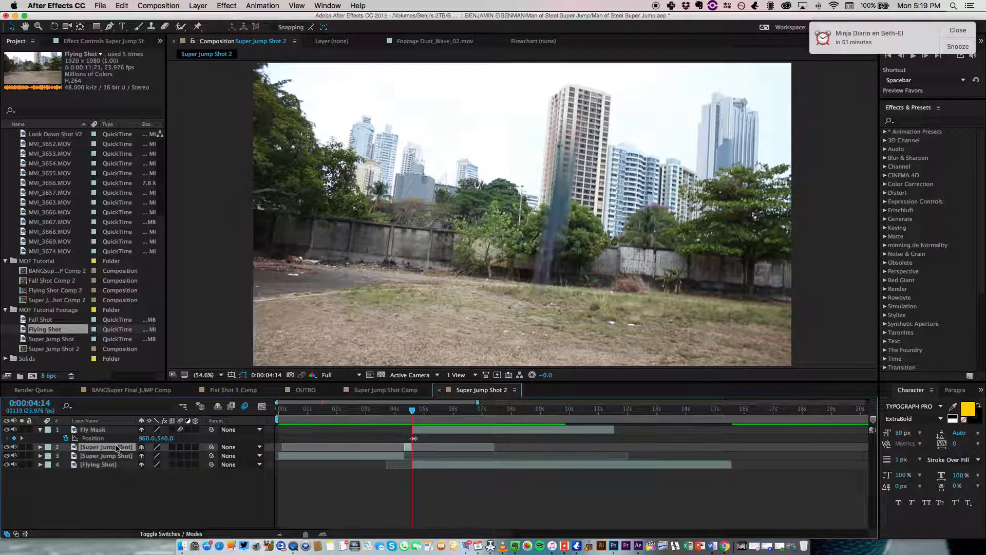
{"action": "left_click", "coordinate": [110, 456]}
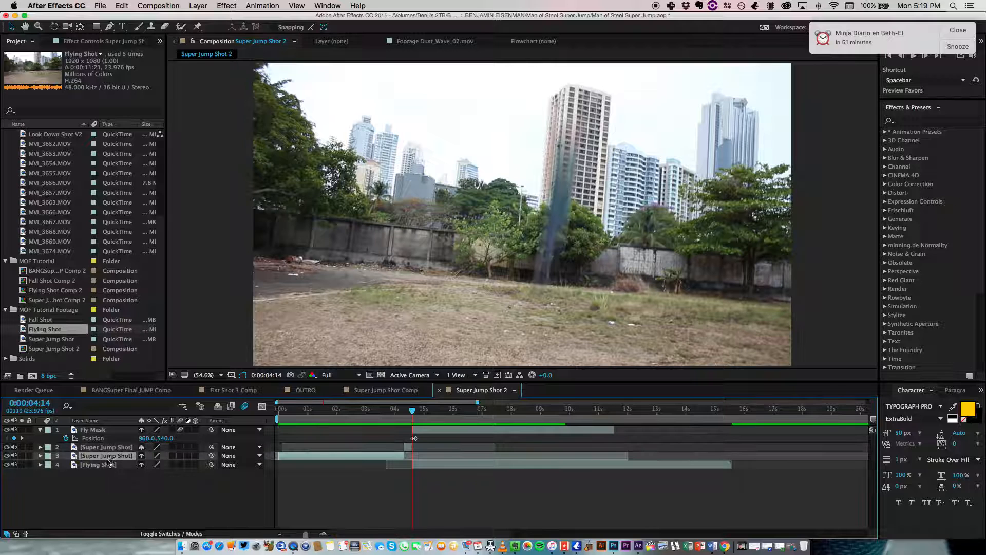
{"action": "left_click", "coordinate": [108, 463]}
{"action": "key", "text": "s"}
{"action": "left_click", "coordinate": [104, 446]}
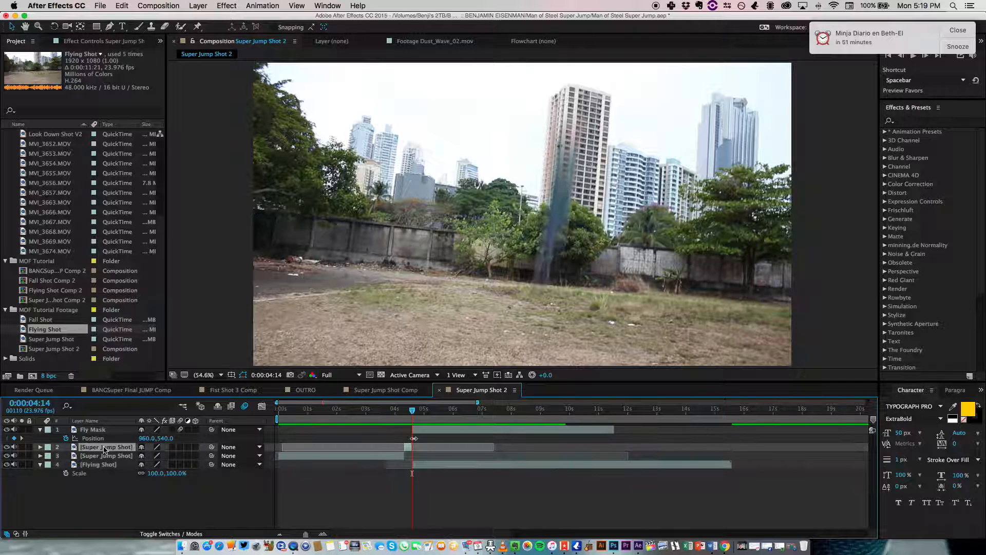
{"action": "key", "text": "s"}
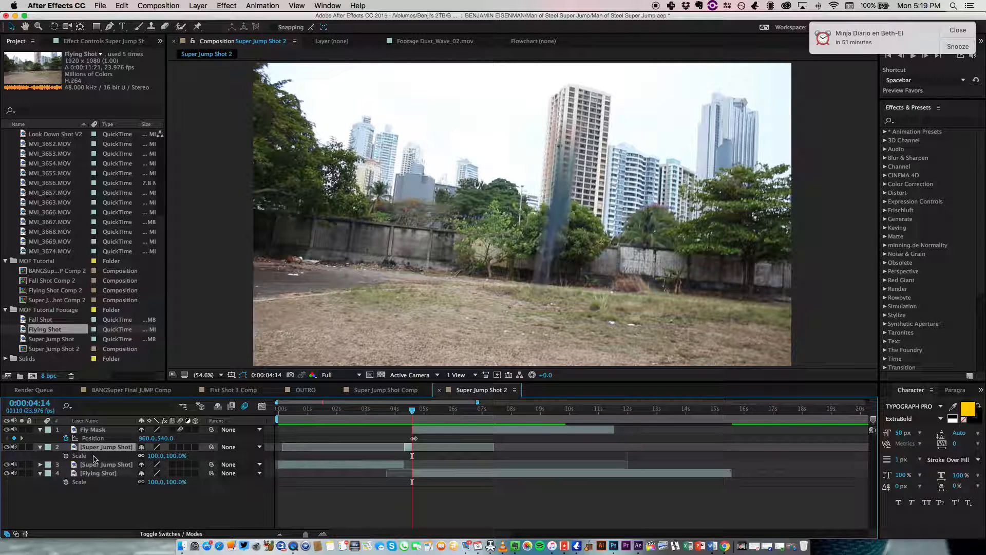
{"action": "key", "text": "s"}
{"action": "left_click", "coordinate": [125, 457]}
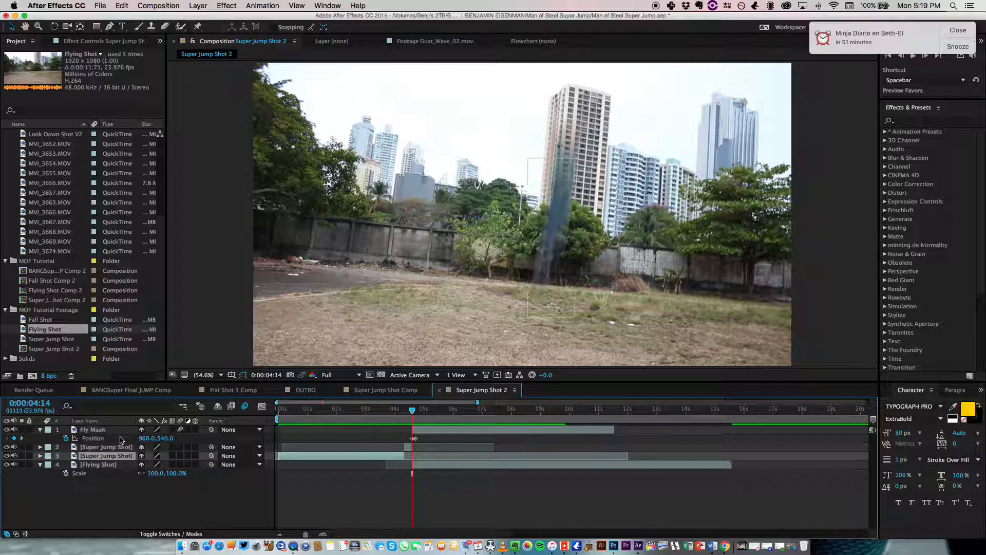
{"action": "left_click", "coordinate": [119, 431]}
{"action": "key", "text": "s"}
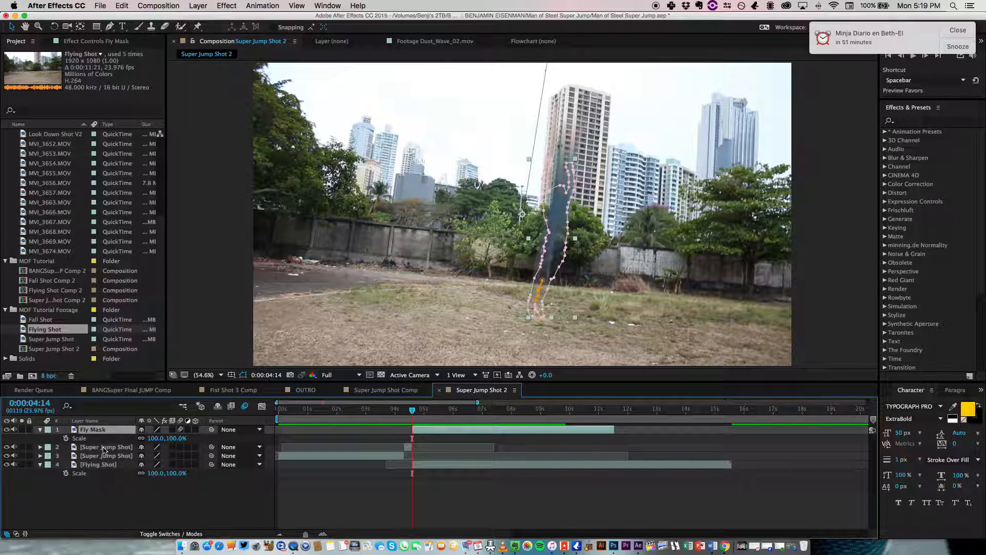
{"action": "left_click", "coordinate": [105, 448]}
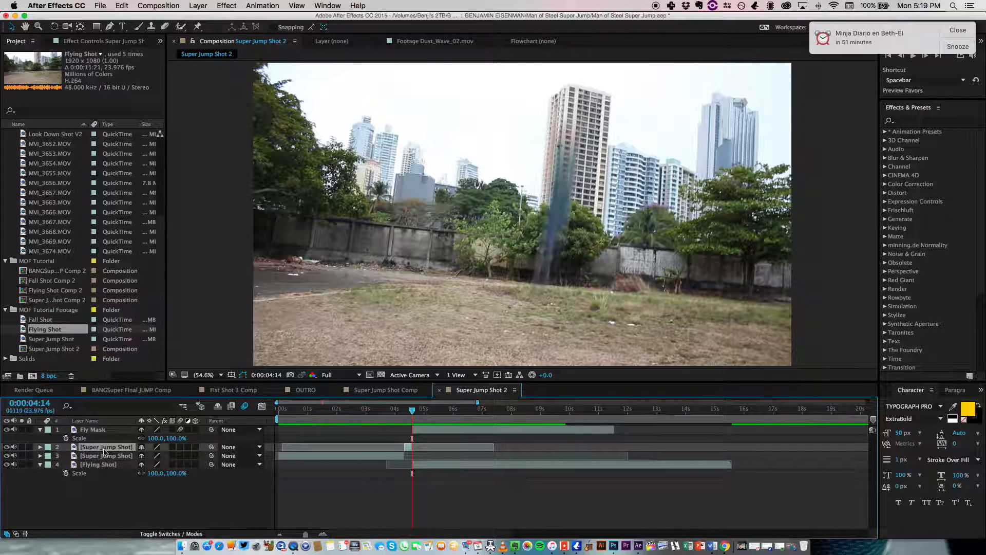
{"action": "left_click", "coordinate": [103, 430]}
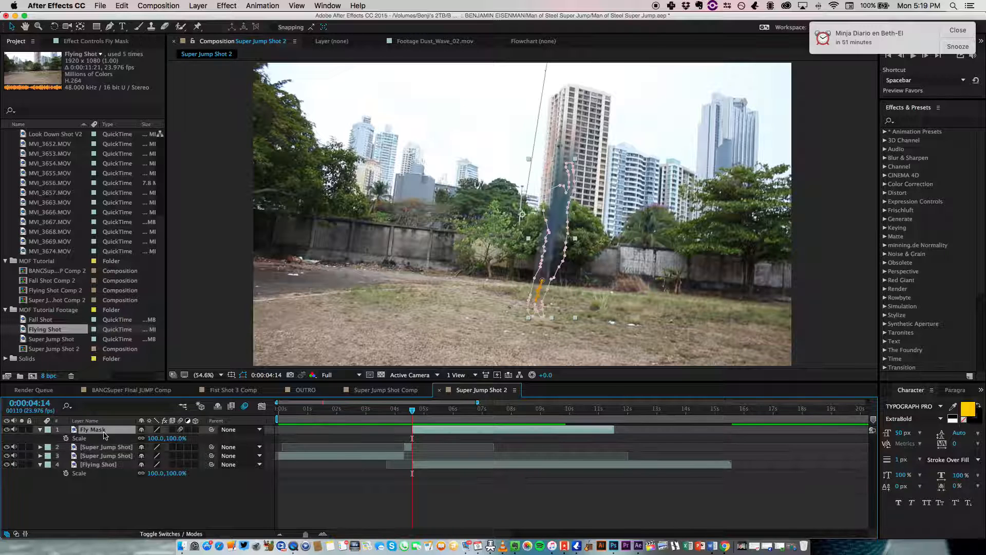
{"action": "left_click", "coordinate": [108, 464]}
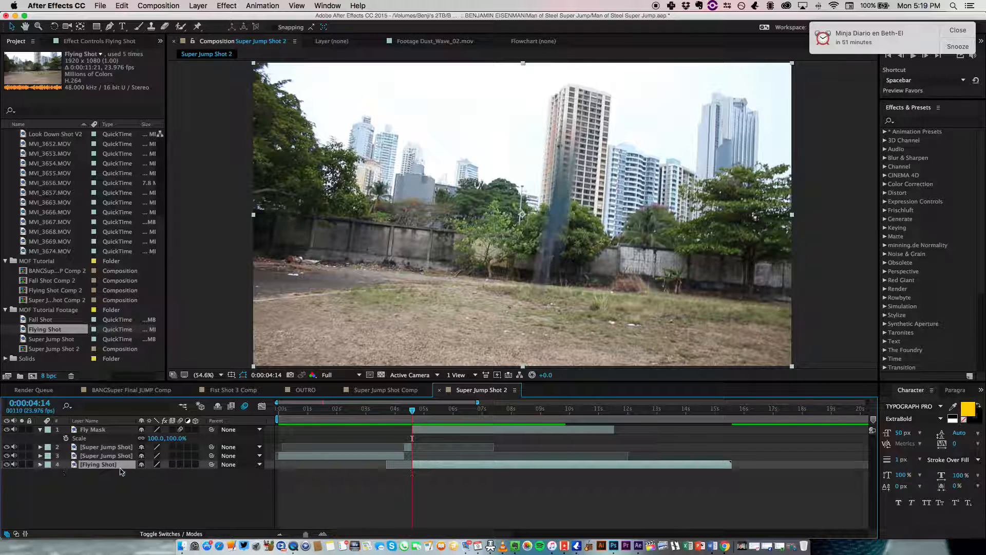
{"action": "left_click", "coordinate": [91, 458]}
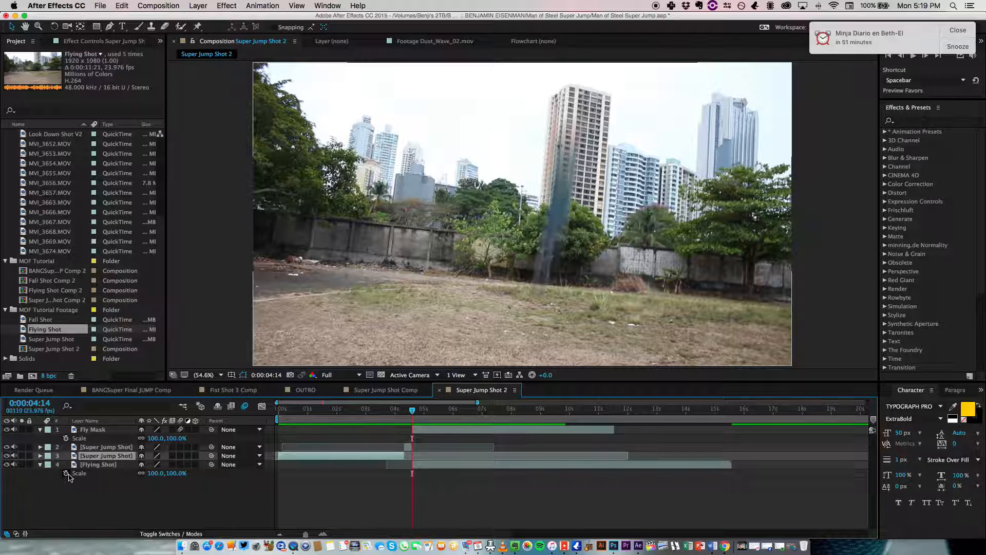
Step: Check the Flying Shot layer's scale in Super Jump Shot Comp, and set the Flying Shot layer in Super Jump Shot 2 to 120%
{"action": "left_click_drag", "start_coordinate": [157, 472], "coordinate": [162, 474]}
{"action": "left_click", "coordinate": [383, 391]}
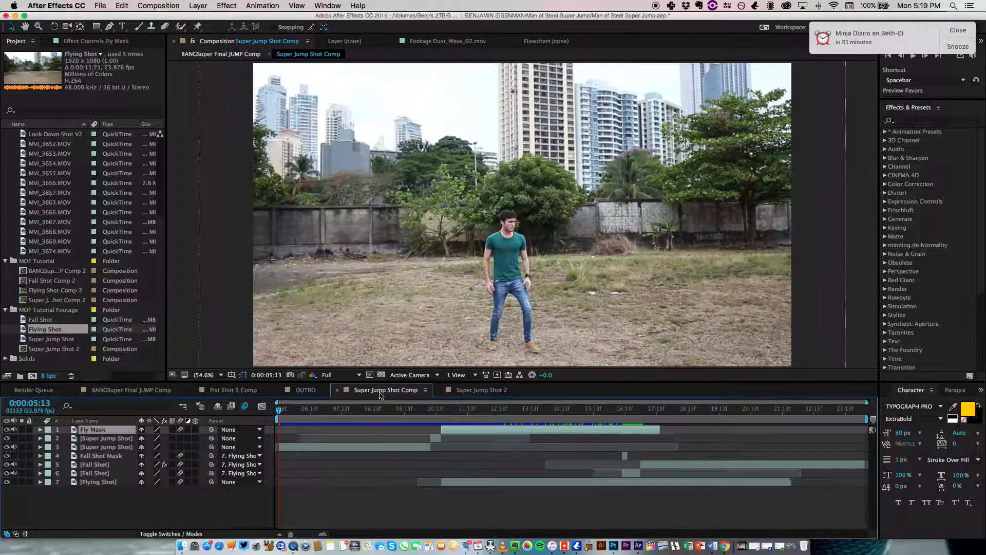
{"action": "left_click", "coordinate": [84, 483]}
{"action": "key", "text": "s"}
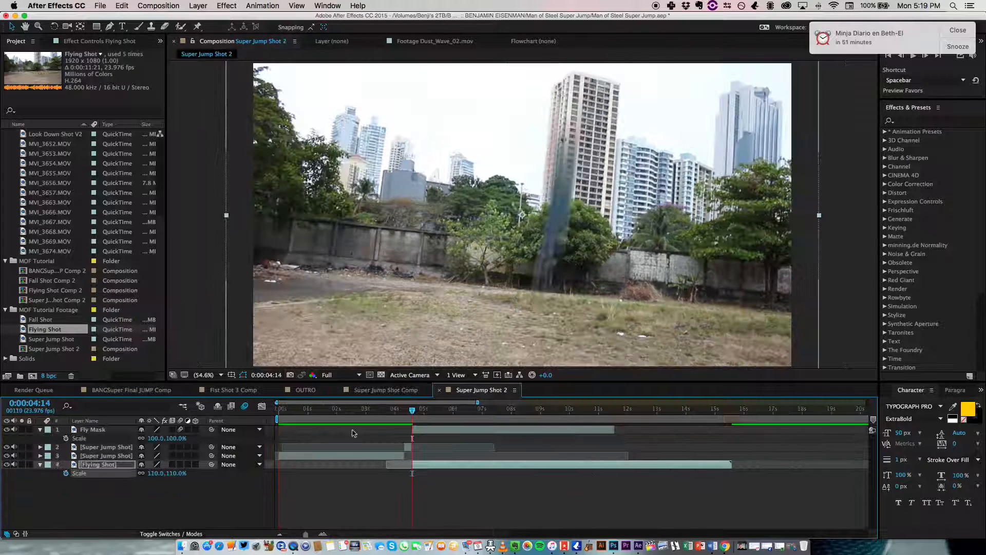
{"action": "left_click", "coordinate": [465, 391]}
{"action": "left_click", "coordinate": [154, 473]}
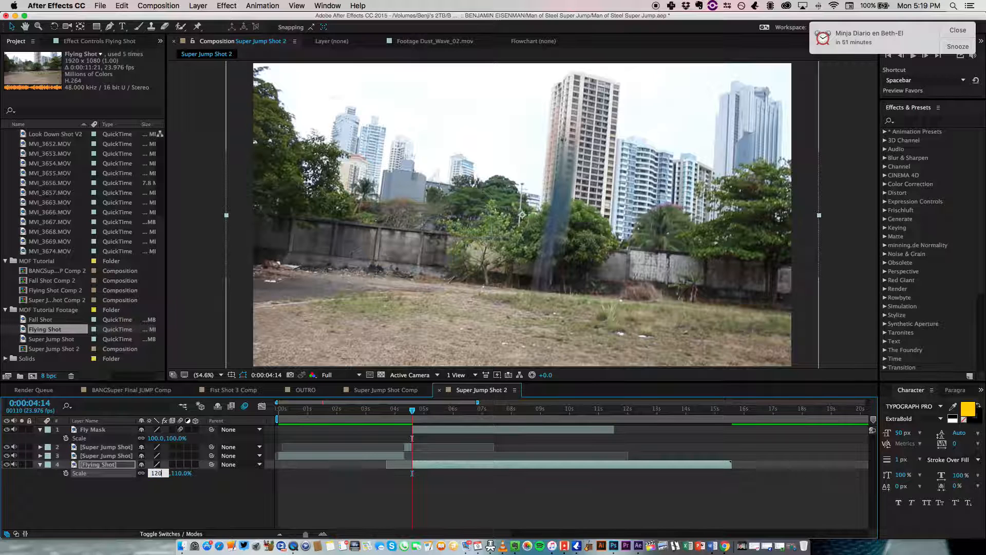
{"action": "key", "text": "Return"}
Step: Examine the scale values of the Fall Shot, Fall Shot Mask and Super Jump Shot layers in Super Jump Shot Comp
{"action": "left_click", "coordinate": [378, 390]}
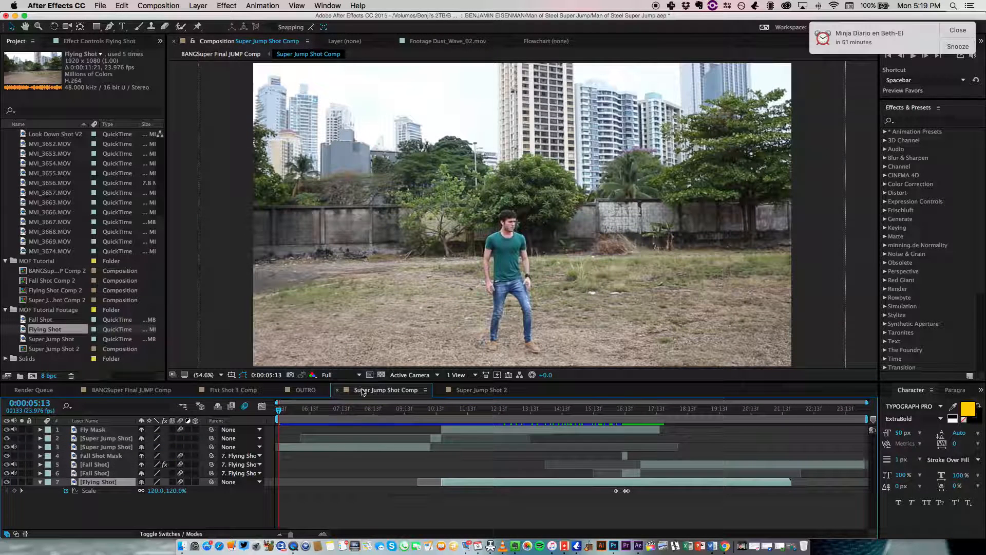
{"action": "left_click", "coordinate": [127, 476]}
{"action": "key", "text": "s"}
{"action": "left_click", "coordinate": [113, 465]}
{"action": "key", "text": "s"}
{"action": "left_click", "coordinate": [110, 456]}
{"action": "key", "text": "s"}
{"action": "left_click", "coordinate": [108, 447]}
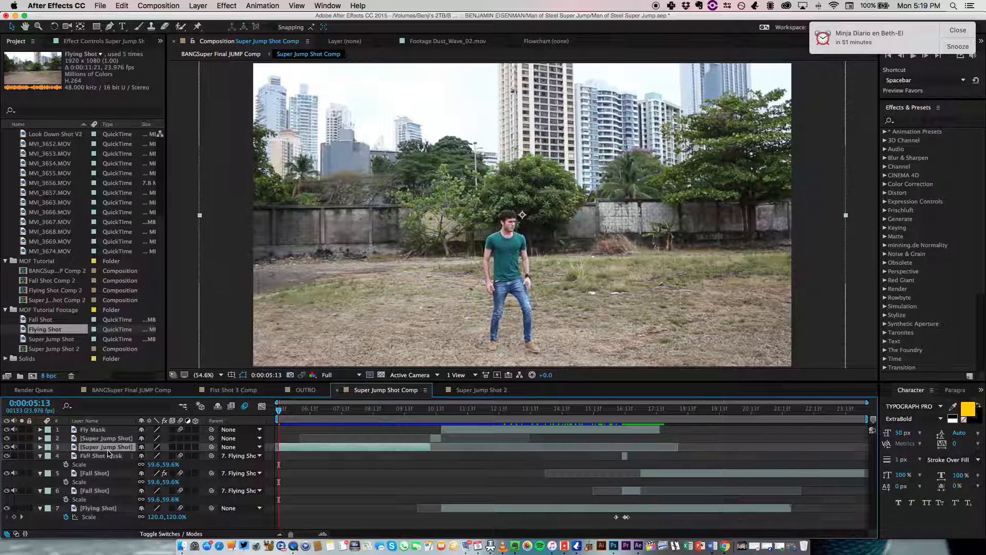
{"action": "key", "text": "s"}
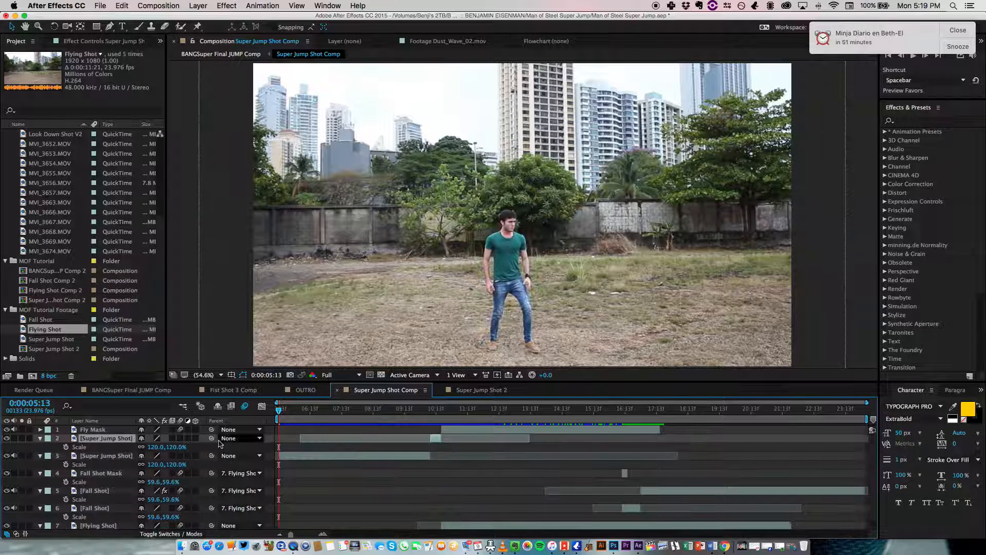
Step: Set the Fly Mask layer's scale to 120% in Super Jump Shot 2
{"action": "left_click", "coordinate": [477, 389]}
{"action": "left_click", "coordinate": [100, 432]}
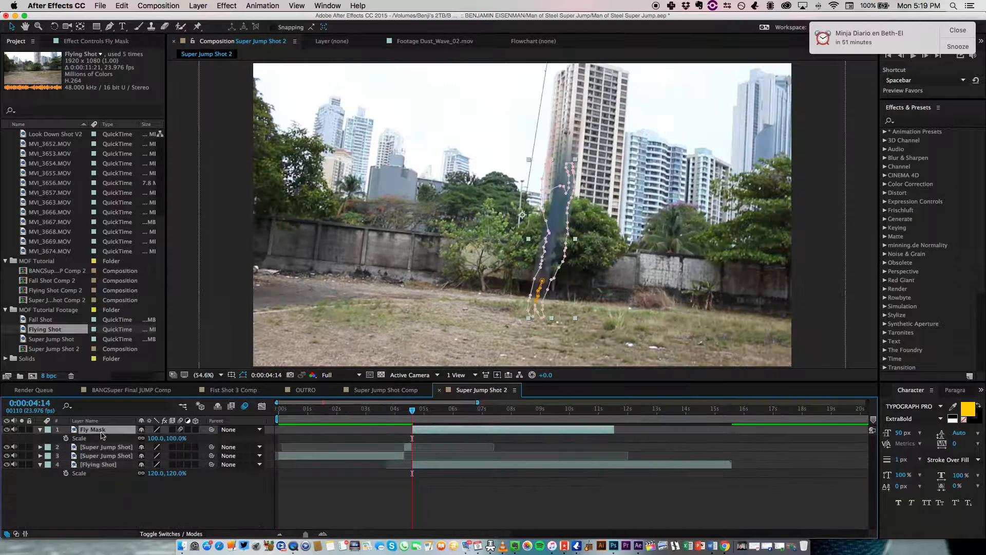
{"action": "left_click", "coordinate": [157, 438]}
{"action": "type", "text": "120"}
{"action": "key", "text": "Return"}
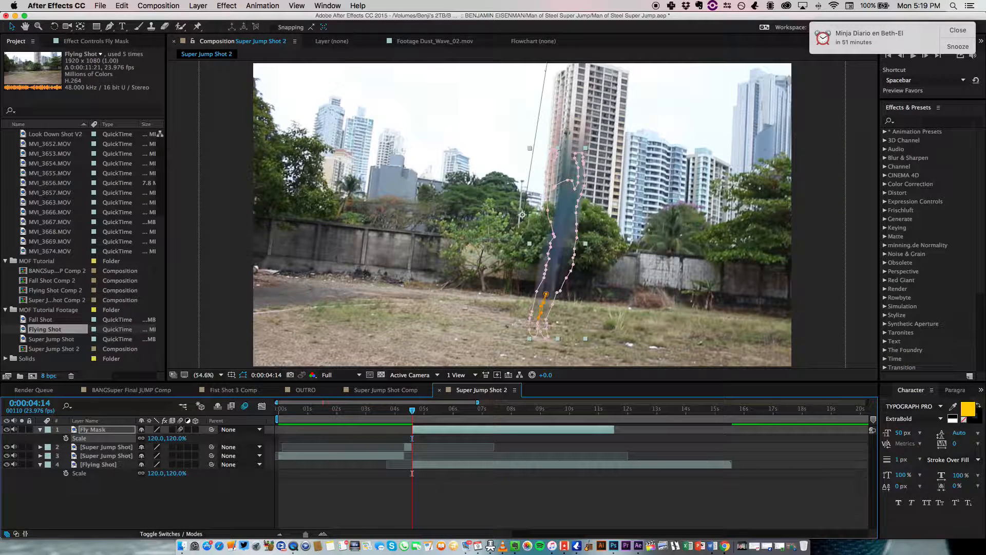
Step: Set the scale of both Super Jump Shot layers to 120%
{"action": "left_click", "coordinate": [123, 448]}
{"action": "key", "text": "s"}
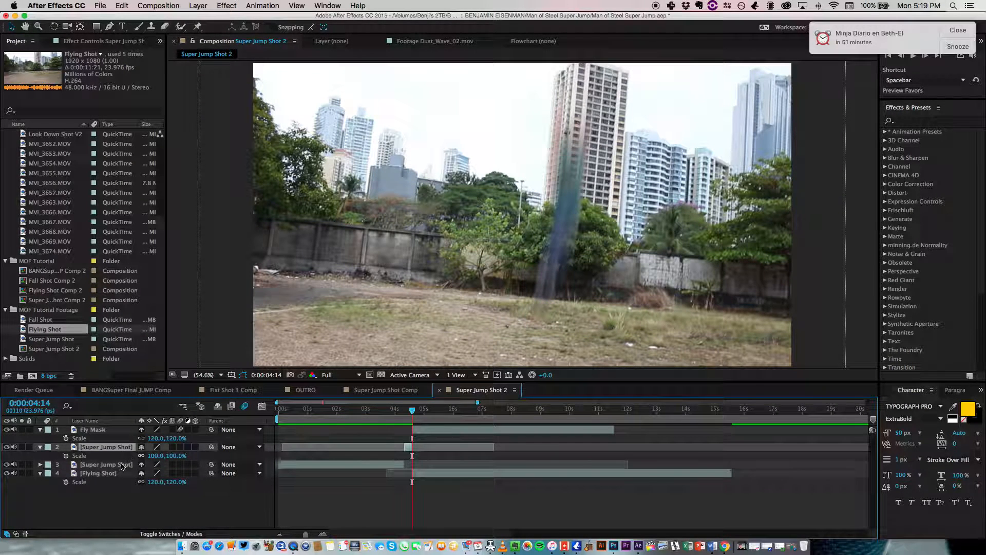
{"action": "left_click", "coordinate": [120, 465]}
{"action": "key", "text": "s"}
{"action": "left_click", "coordinate": [157, 456]}
{"action": "type", "text": "120"}
{"action": "key", "text": "Return"}
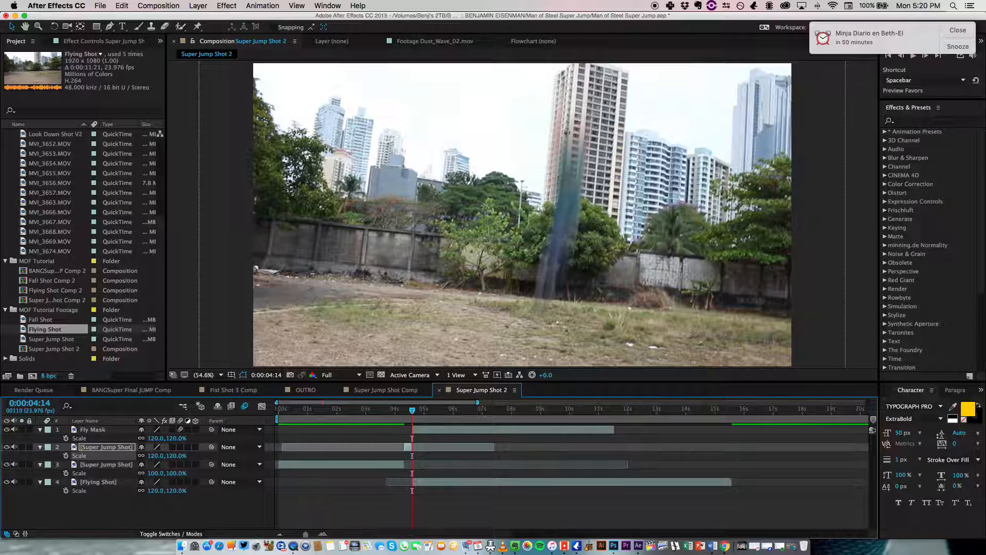
{"action": "left_click", "coordinate": [156, 473]}
{"action": "type", "text": "120"}
{"action": "key", "text": "Return"}
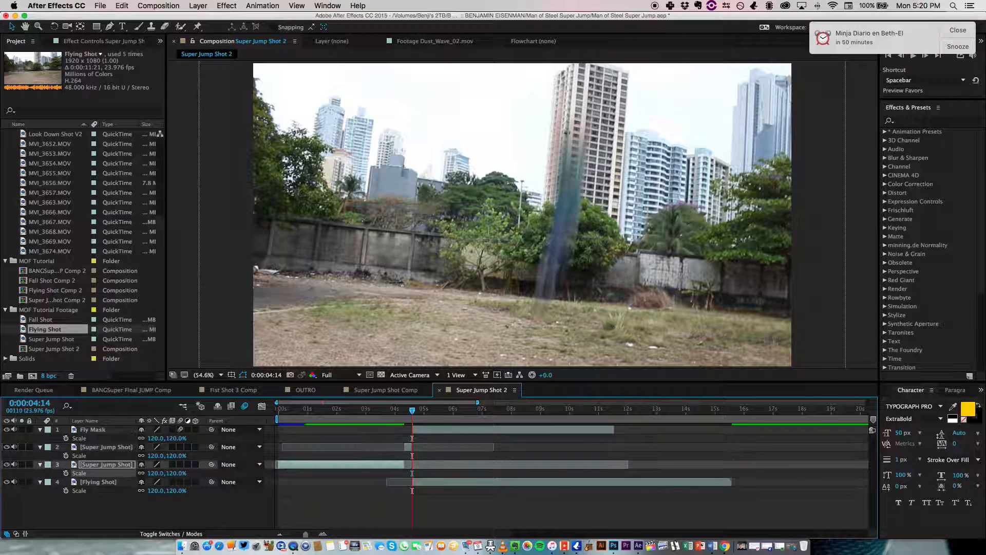
Step: Preview the scaled launch sequence from around 0:00:03:22 at 50% viewer magnification
{"action": "left_click", "coordinate": [395, 420]}
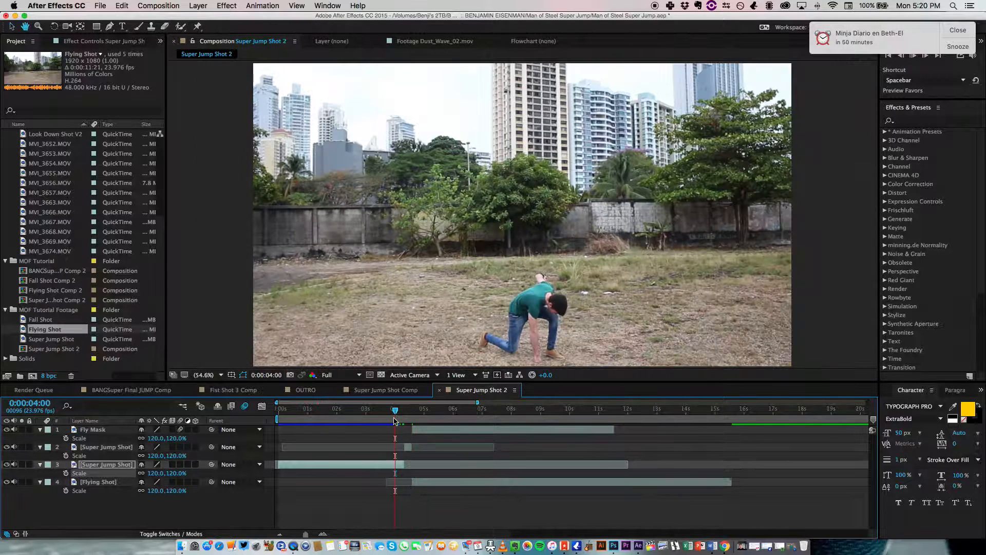
{"action": "left_click_drag", "start_coordinate": [395, 420], "coordinate": [383, 415]}
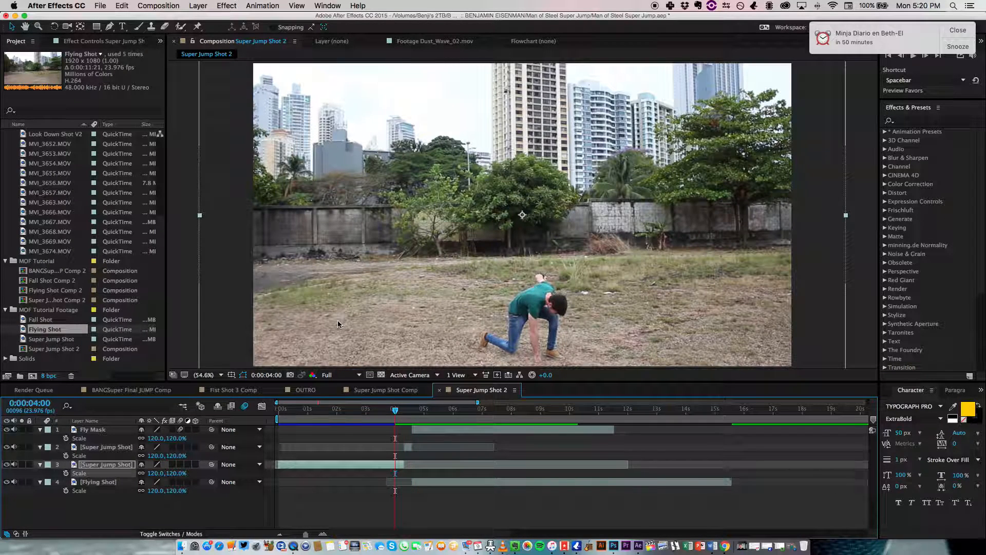
{"action": "key", "text": "comma"}
{"action": "mouse_move", "coordinate": [401, 409]}
{"action": "left_mouse_down"}
{"action": "mouse_move", "coordinate": [417, 410]}
{"action": "mouse_move", "coordinate": [392, 410]}
{"action": "left_mouse_up"}
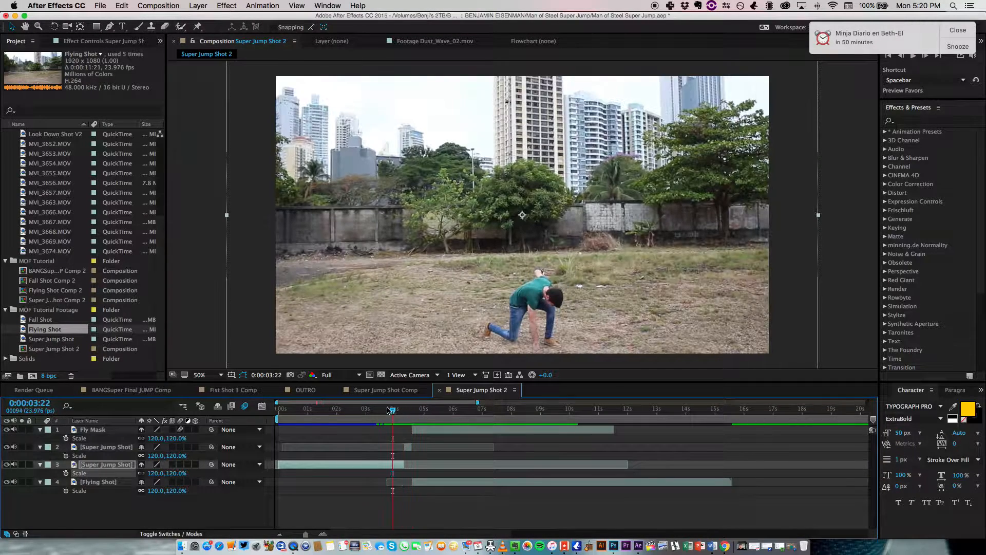
{"action": "key", "text": "space"}
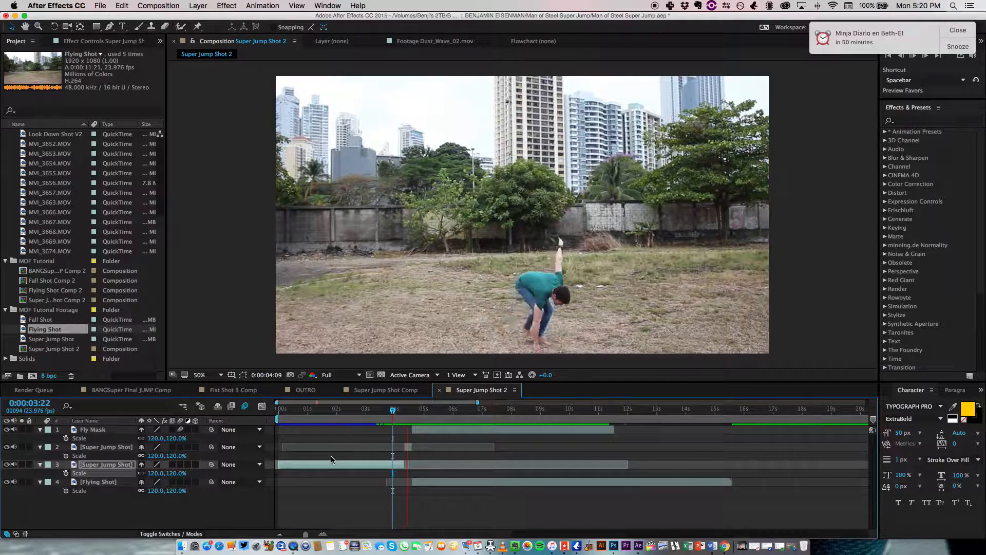
{"action": "left_click", "coordinate": [387, 411]}
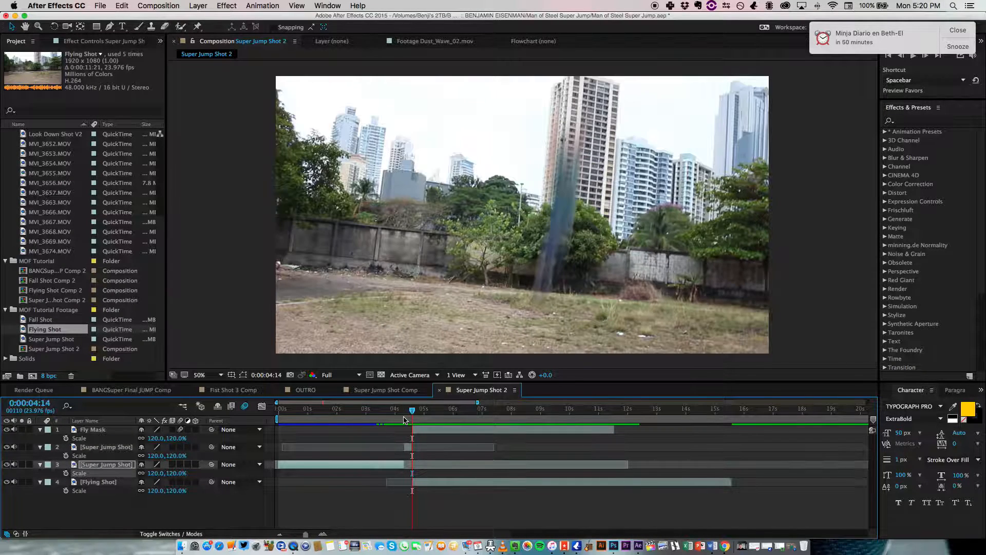
Step: Rename the Flying Shot layer as BG Shot
{"action": "left_click", "coordinate": [106, 485]}
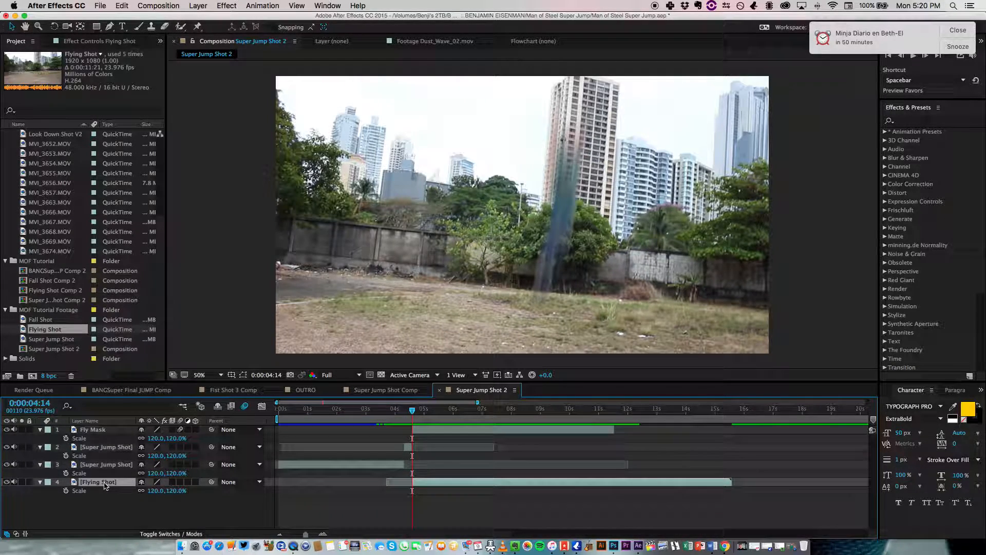
{"action": "key", "text": "Return"}
{"action": "type", "text": "BG Shot"}
{"action": "key", "text": "Return"}
Step: Rename the Super Jump Shot layer that opens the composition as Intro Super Jump
{"action": "left_click", "coordinate": [112, 464]}
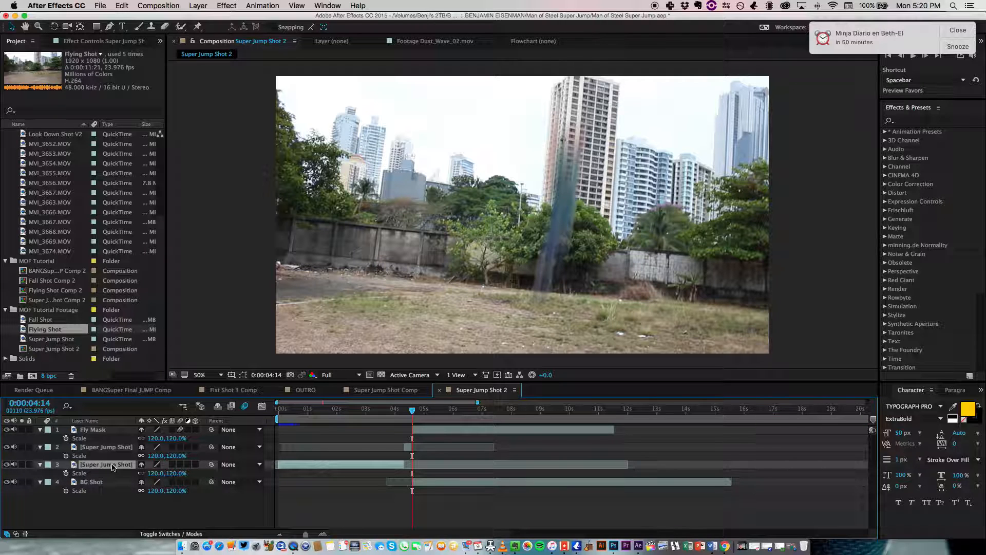
{"action": "key", "text": "Return"}
{"action": "type", "text": "Intro Super Jump"}
{"action": "key", "text": "Return"}
Step: Rename the short Super Jump Shot layer that follows the intro segment as Mid Super Jump
{"action": "left_click", "coordinate": [98, 449]}
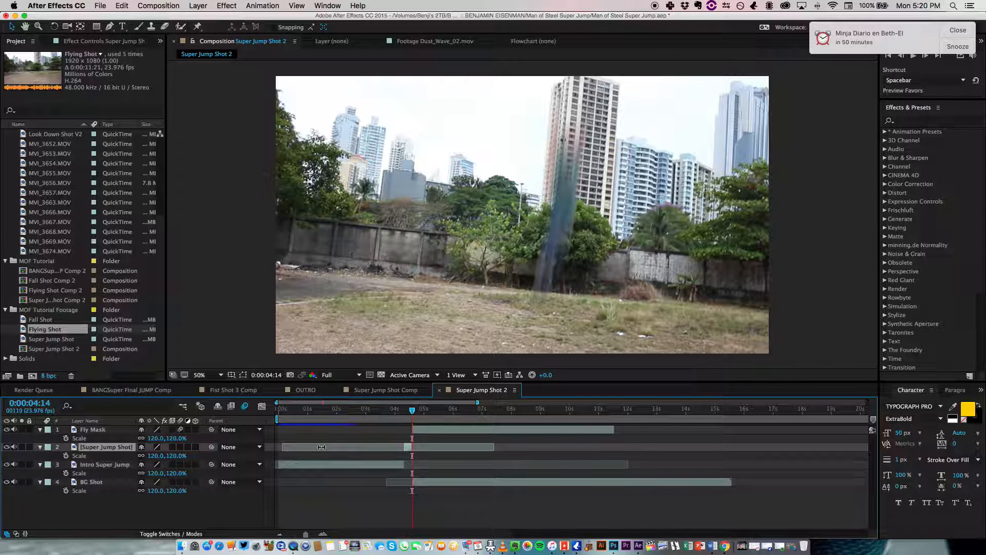
{"action": "key", "text": "Return"}
{"action": "type", "text": "Mid"}
{"action": "key", "text": "BackSpace"}
{"action": "key", "text": "BackSpace"}
{"action": "key", "text": "BackSpace"}
{"action": "type", "text": "er Jump"}
{"action": "key", "text": "Return"}
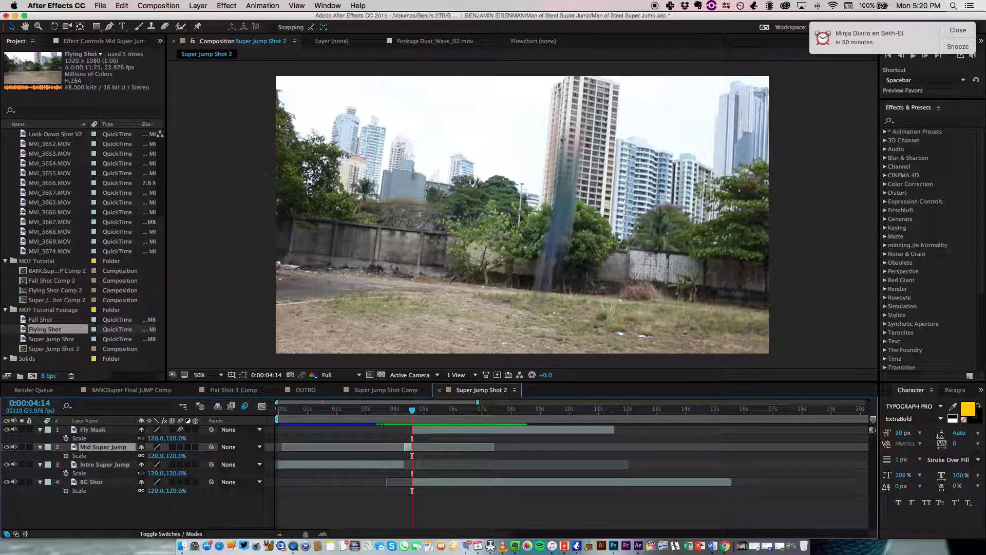
Step: Rename the Fly Mask layer as Flight Body Mask and deselect it
{"action": "left_click", "coordinate": [105, 431]}
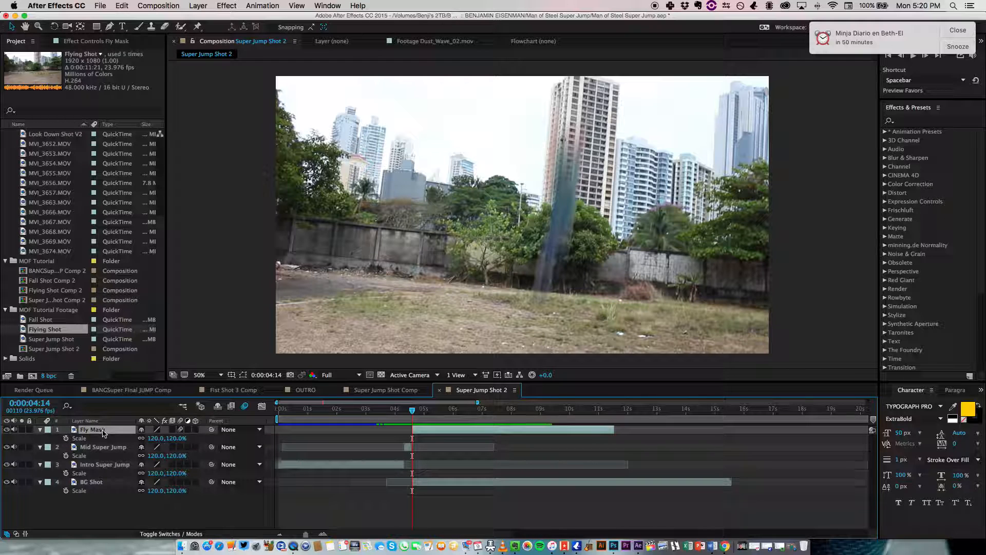
{"action": "key", "text": "Return"}
{"action": "key", "text": "BackSpace"}
{"action": "type", "text": "ight Body"}
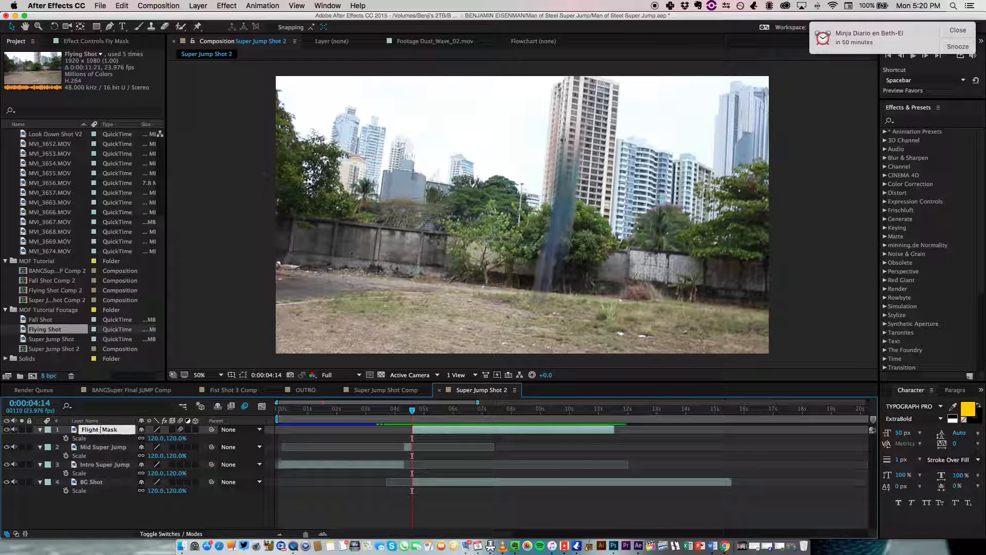
{"action": "key", "text": "Return"}
{"action": "left_click", "coordinate": [128, 521]}
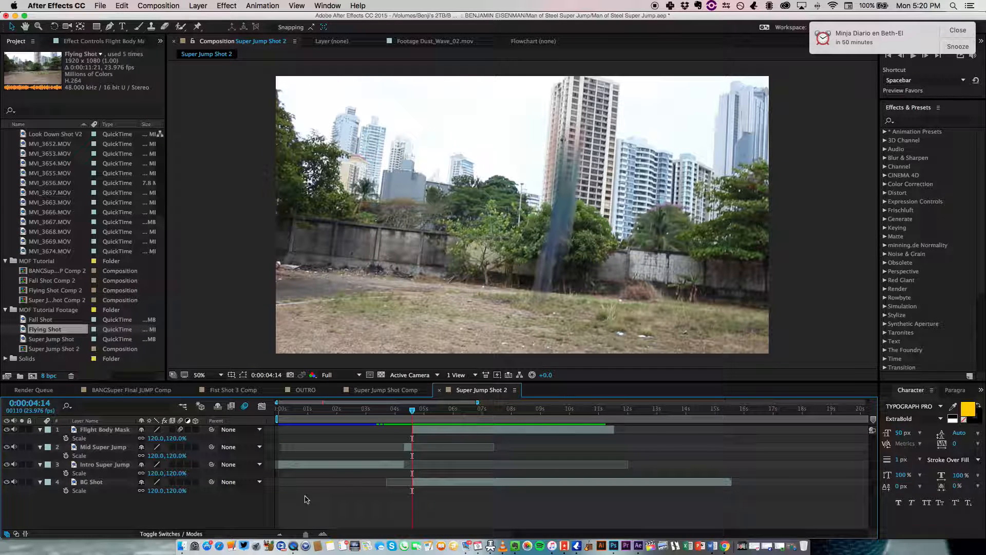
Step: Reveal the BG Shot layer's rotation at 0:00:04:14, set it to -4° and compare it with the preceding frame
{"action": "left_click", "coordinate": [97, 483]}
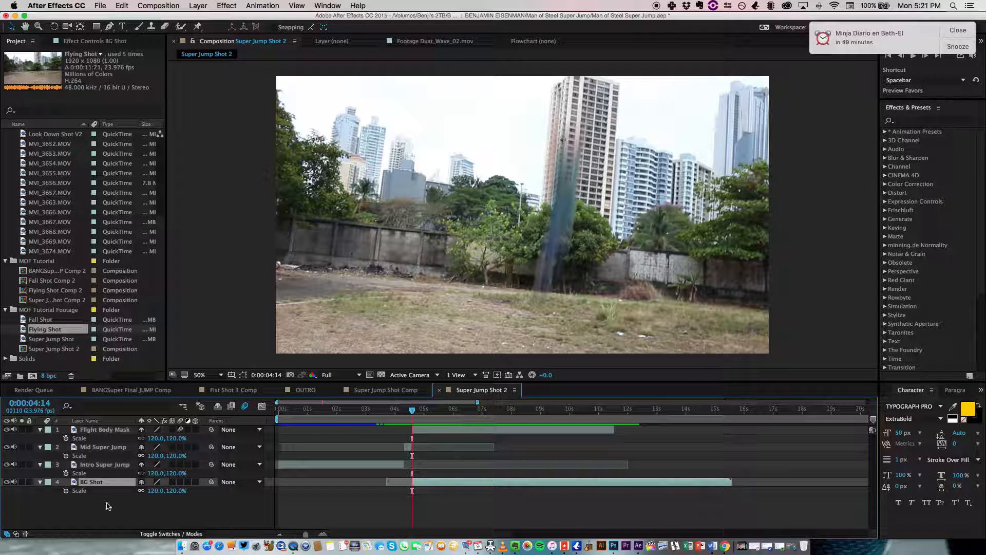
{"action": "key", "text": "r"}
{"action": "left_click", "coordinate": [409, 410]}
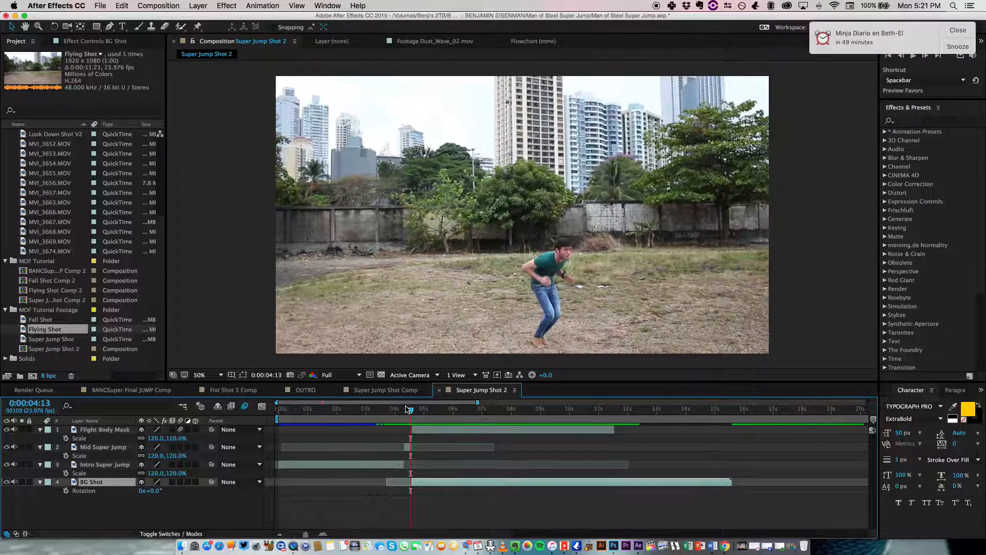
{"action": "key", "text": "Page_Down"}
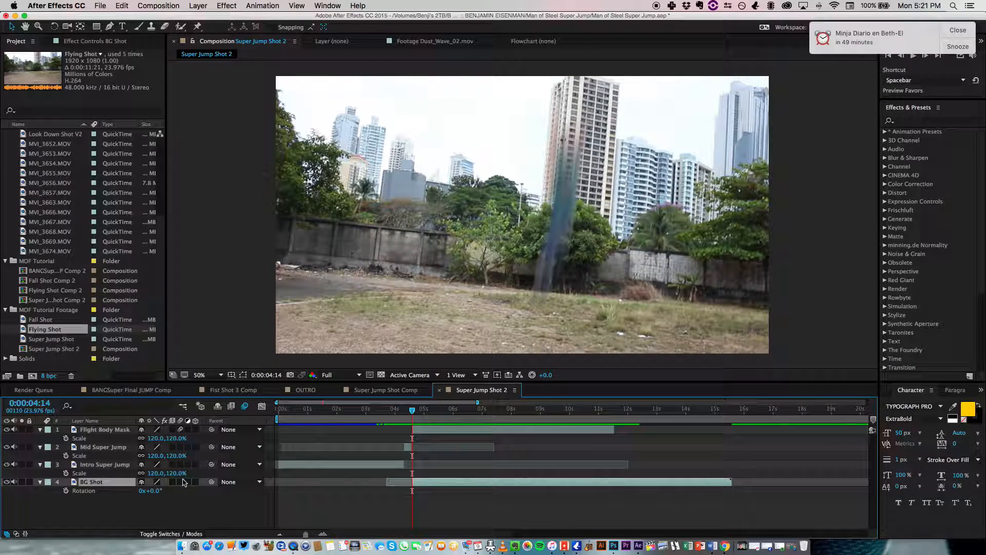
{"action": "left_click_drag", "start_coordinate": [154, 491], "coordinate": [160, 496]}
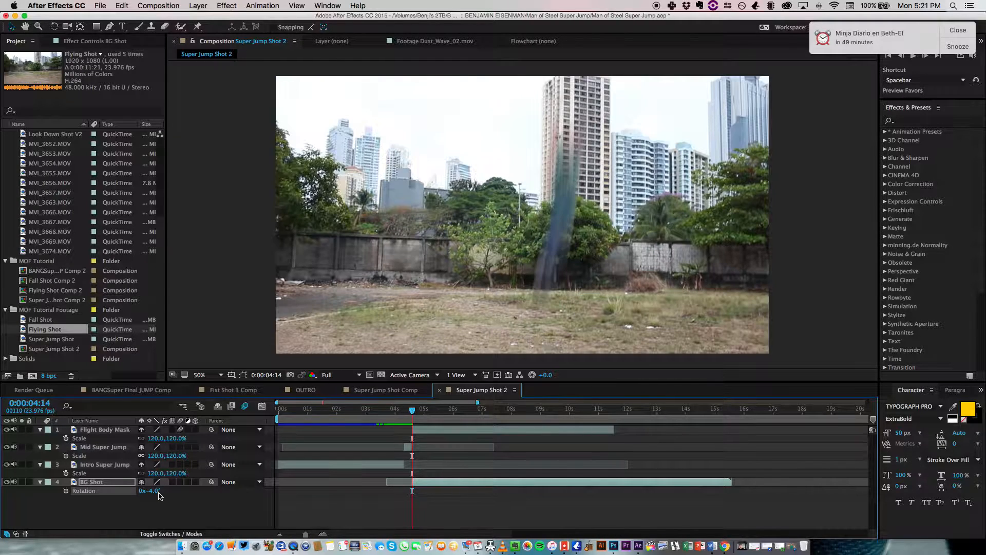
{"action": "key", "text": "Page_Down"}
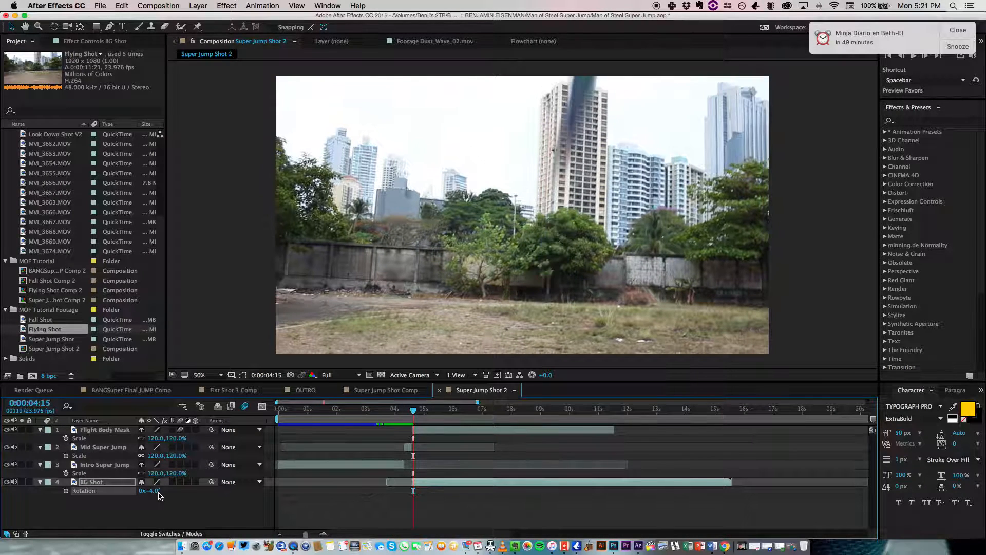
{"action": "key", "text": "Page_Up"}
{"action": "key", "text": "Page_Up"}
{"action": "key", "text": "Page_Down"}
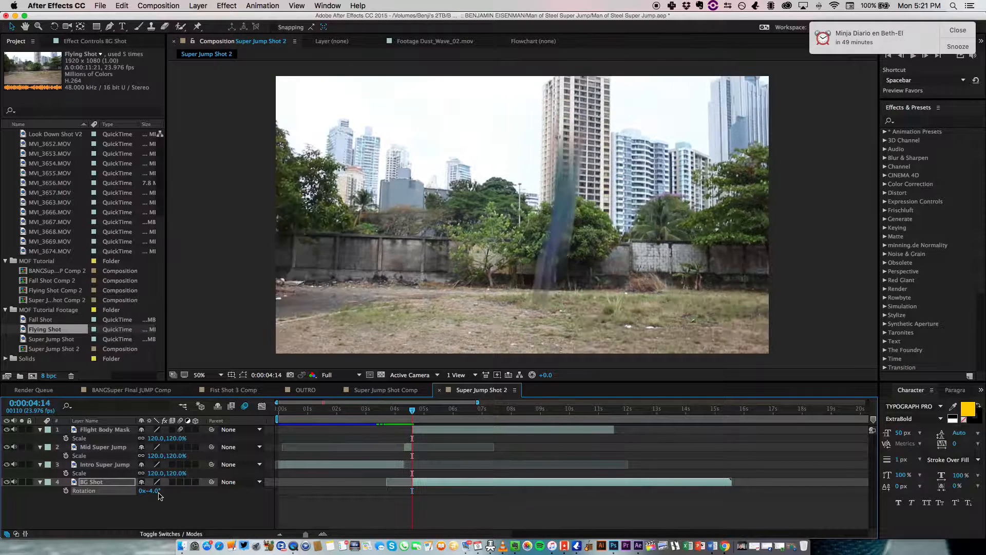
Step: Reposition the BG Shot footage at 0:00:04:14 to line up with the preceding take-off frame, and undo the last move
{"action": "left_click_drag", "start_coordinate": [609, 314], "coordinate": [603, 302]}
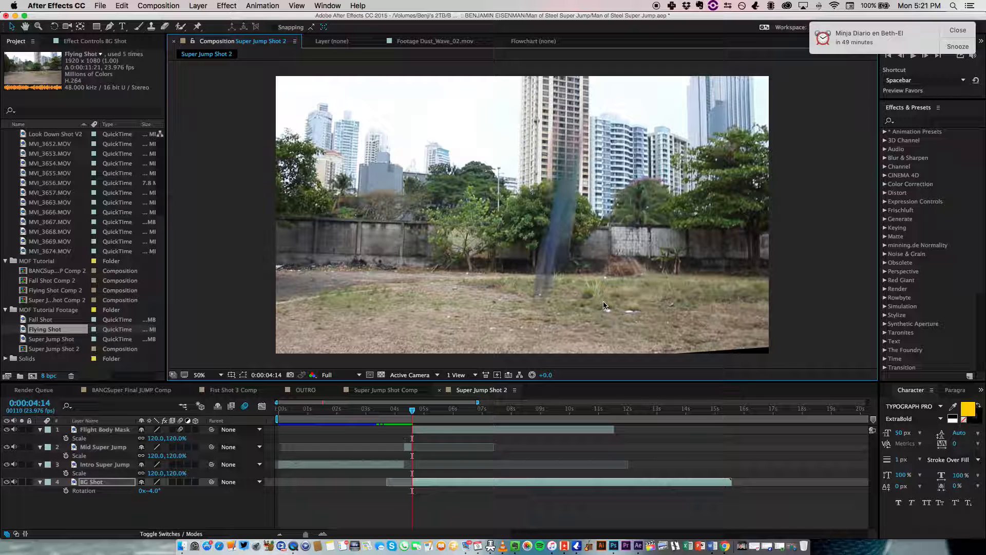
{"action": "left_click_drag", "start_coordinate": [651, 317], "coordinate": [656, 321]}
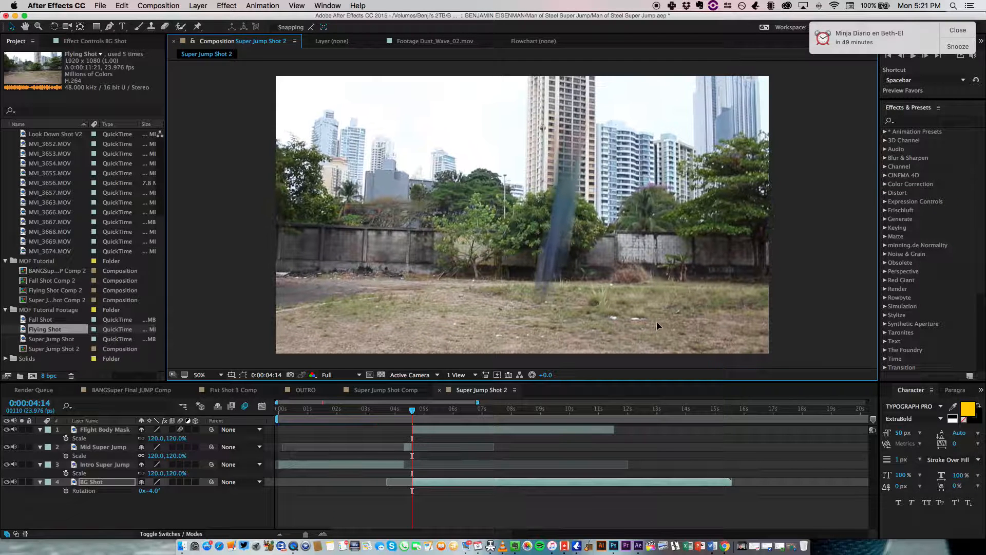
{"action": "left_click_drag", "start_coordinate": [724, 335], "coordinate": [704, 321]}
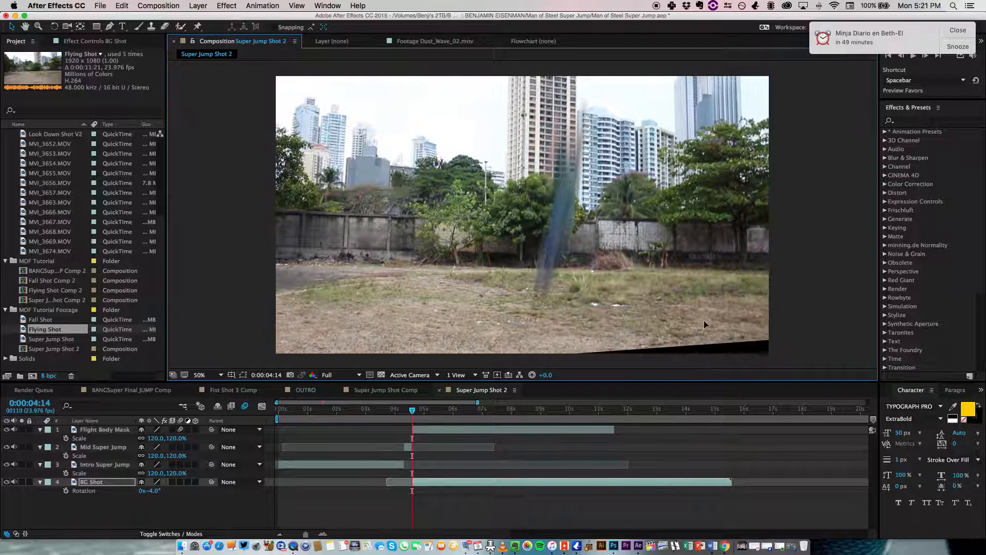
{"action": "key", "text": "super+z"}
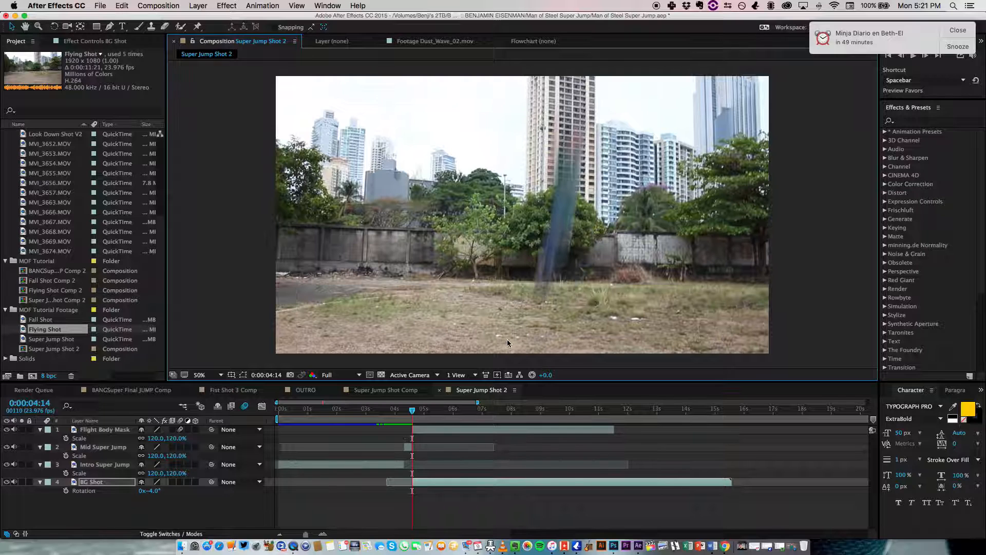
Step: Set the BG Shot layer's rotation to -2° and shift the footage so its skyline matches the frame before the cut
{"action": "key", "text": "Page_Up"}
{"action": "key", "text": "Page_Up"}
{"action": "key", "text": "Page_Down"}
{"action": "key", "text": "Page_Down"}
{"action": "key", "text": "Page_Up"}
{"action": "key", "text": "Page_Down"}
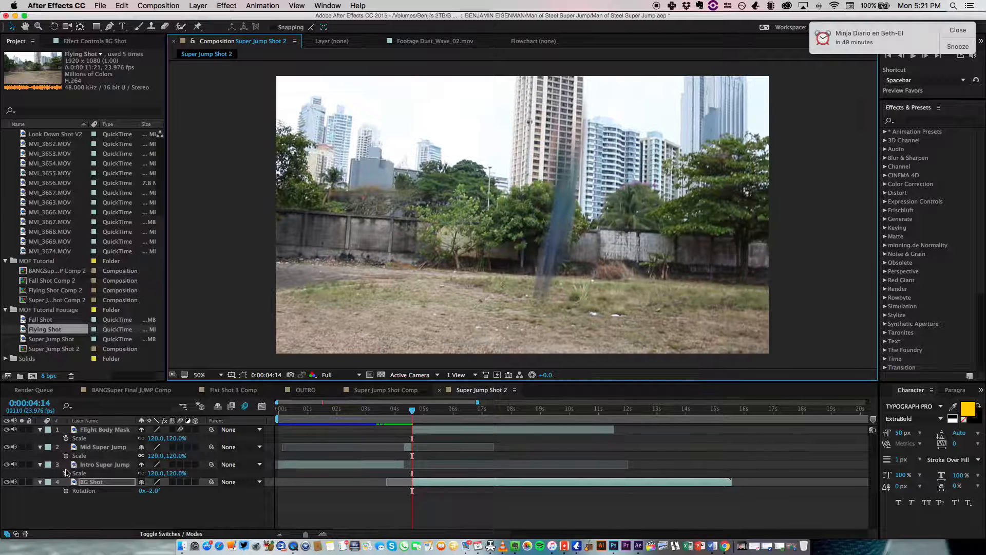
Step: Compare the frames around 0:00:04:13 to check the cut from the Mid Super Jump layer to the BG Shot layer
{"action": "left_click", "coordinate": [84, 465]}
{"action": "key", "text": "Page_Up"}
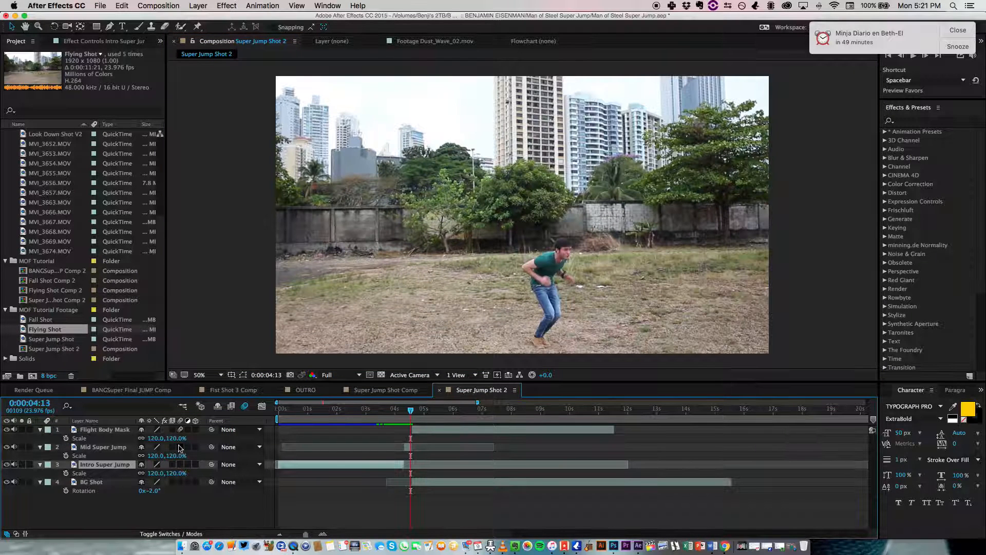
{"action": "left_click_drag", "start_coordinate": [381, 244], "coordinate": [392, 253]}
{"action": "left_click", "coordinate": [410, 414]}
{"action": "key", "text": "Page_Down"}
{"action": "key", "text": "Page_Down"}
{"action": "key", "text": "Page_Down"}
{"action": "key", "text": "Page_Down"}
{"action": "key", "text": "Page_Down"}
{"action": "key", "text": "Page_Down"}
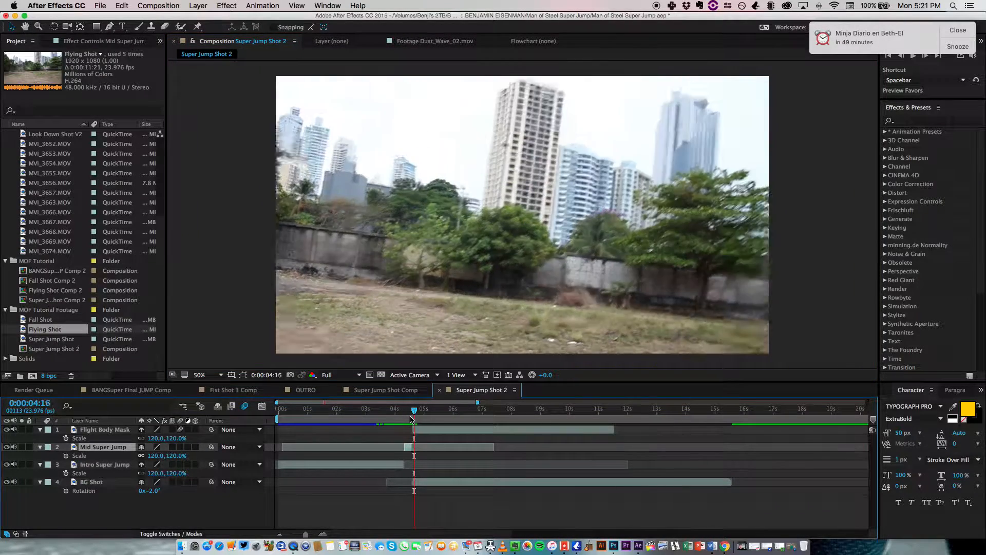
{"action": "key", "text": "Page_Up"}
{"action": "key", "text": "Page_Up"}
{"action": "key", "text": "Page_Up"}
{"action": "key", "text": "Page_Up"}
{"action": "key", "text": "Page_Up"}
{"action": "key", "text": "Page_Up"}
{"action": "key", "text": "Page_Down"}
{"action": "key", "text": "Page_Down"}
{"action": "key", "text": "Page_Down"}
{"action": "key", "text": "Page_Down"}
{"action": "key", "text": "Page_Down"}
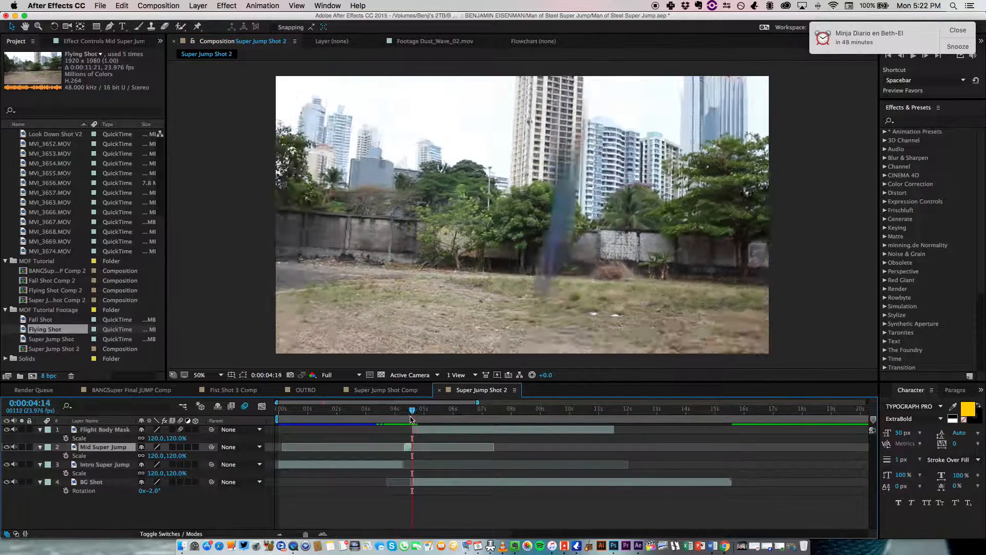
{"action": "key", "text": "Page_Up"}
{"action": "key", "text": "Page_Up"}
{"action": "key", "text": "Page_Up"}
{"action": "key", "text": "Page_Up"}
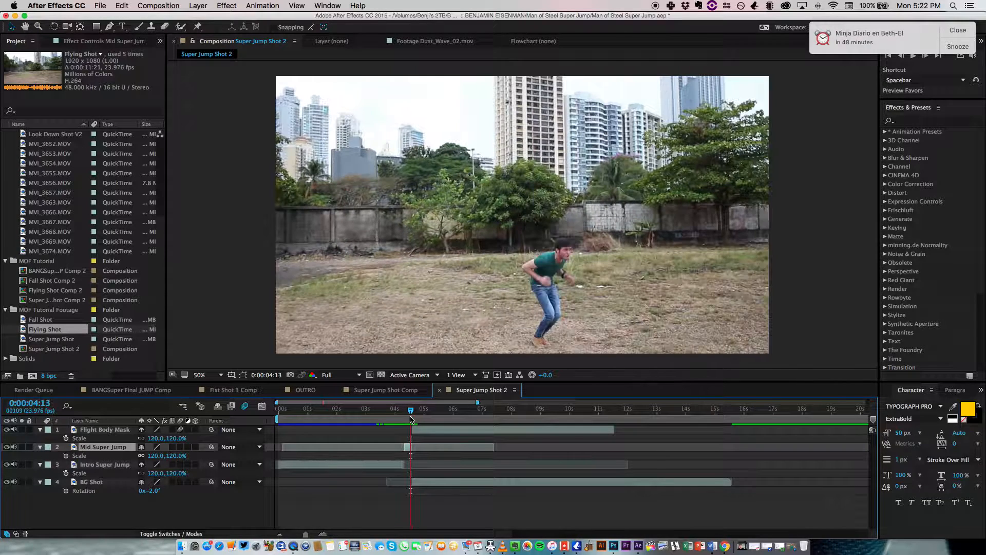
Step: Examine the flight frame by frame from 0:00:04:13 to 0:00:05:14 in Super Jump Shot 2
{"action": "key", "text": "Page_Down"}
{"action": "key", "text": "Page_Down"}
{"action": "key", "text": "Page_Down"}
{"action": "key", "text": "Page_Down"}
{"action": "key", "text": "Page_Down"}
{"action": "key", "text": "Page_Down"}
{"action": "key", "text": "Page_Down"}
{"action": "key", "text": "Page_Down"}
{"action": "key", "text": "Page_Down"}
{"action": "key", "text": "Page_Down"}
{"action": "key", "text": "Page_Down"}
{"action": "key", "text": "Page_Down"}
{"action": "key", "text": "Page_Down"}
{"action": "key", "text": "Page_Down"}
{"action": "key", "text": "Page_Down"}
{"action": "key", "text": "Page_Down"}
{"action": "key", "text": "Page_Down"}
{"action": "key", "text": "Page_Down"}
{"action": "key", "text": "Page_Down"}
{"action": "key", "text": "Page_Down"}
{"action": "key", "text": "Page_Down"}
{"action": "key", "text": "Page_Down"}
{"action": "key", "text": "Page_Down"}
{"action": "key", "text": "Page_Down"}
{"action": "key", "text": "Page_Down"}
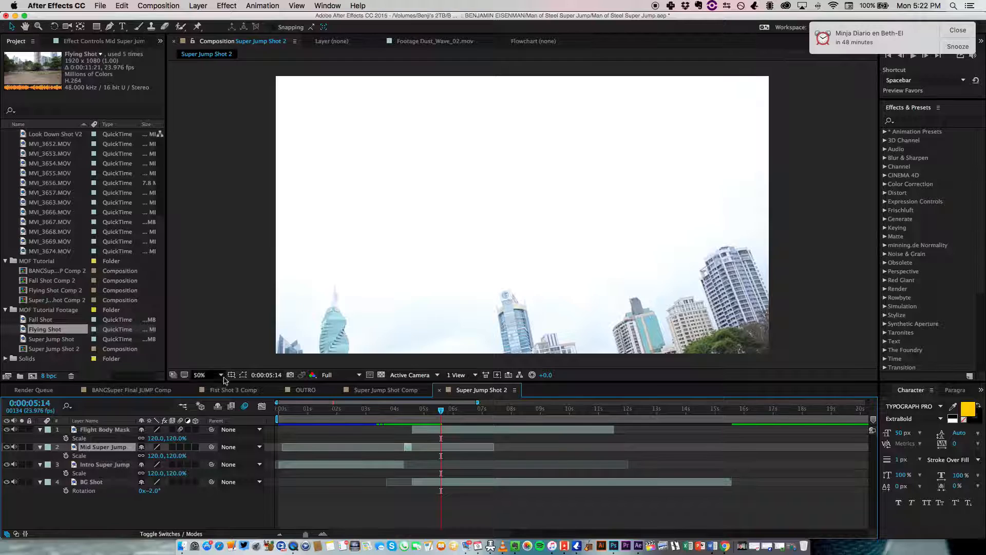
Step: Review the flight in BANGSuper Final JUMP Comp, and scrub Super Jump Shot 2 to the end of the flight at 0:00:11:12
{"action": "left_click", "coordinate": [367, 392]}
{"action": "left_click", "coordinate": [147, 393]}
{"action": "left_click_drag", "start_coordinate": [324, 418], "coordinate": [526, 413]}
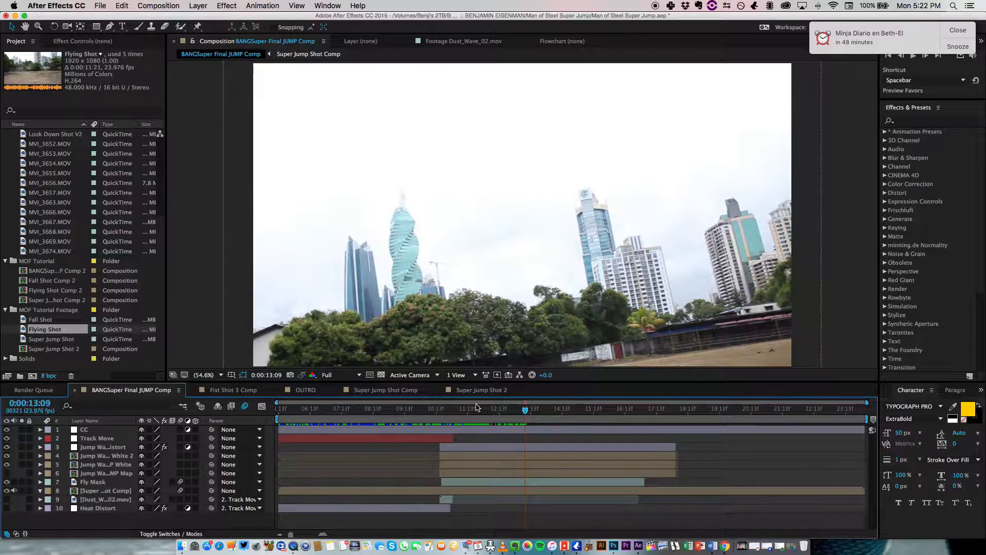
{"action": "left_click", "coordinate": [451, 411]}
{"action": "left_click", "coordinate": [464, 392]}
{"action": "left_click_drag", "start_coordinate": [429, 416], "coordinate": [616, 422]}
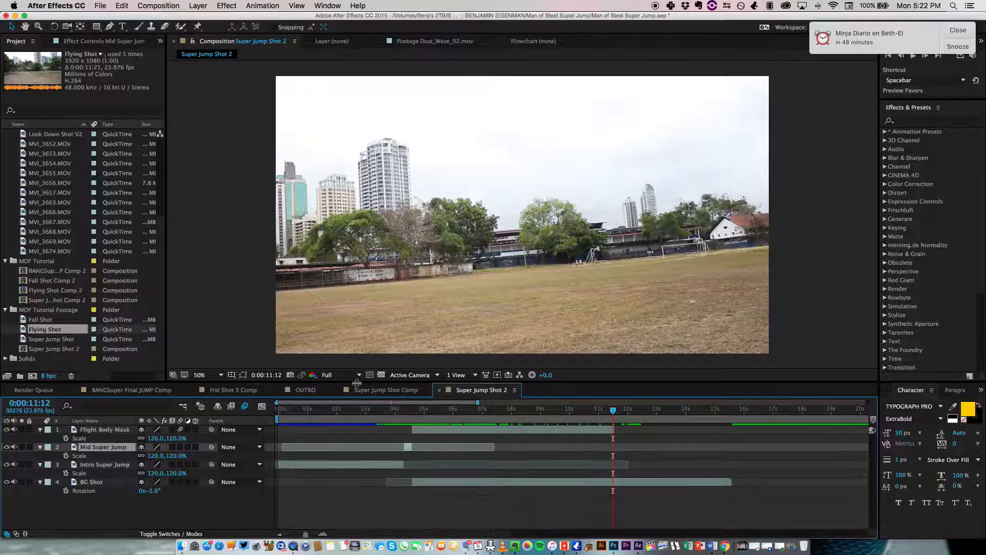
Step: In Super Jump Shot Comp, go to the landing at 0:00:17:01, collapse all layer properties and select the Fall Shot layer with the effect
{"action": "left_click", "coordinate": [382, 390]}
{"action": "left_click_drag", "start_coordinate": [618, 411], "coordinate": [641, 430]}
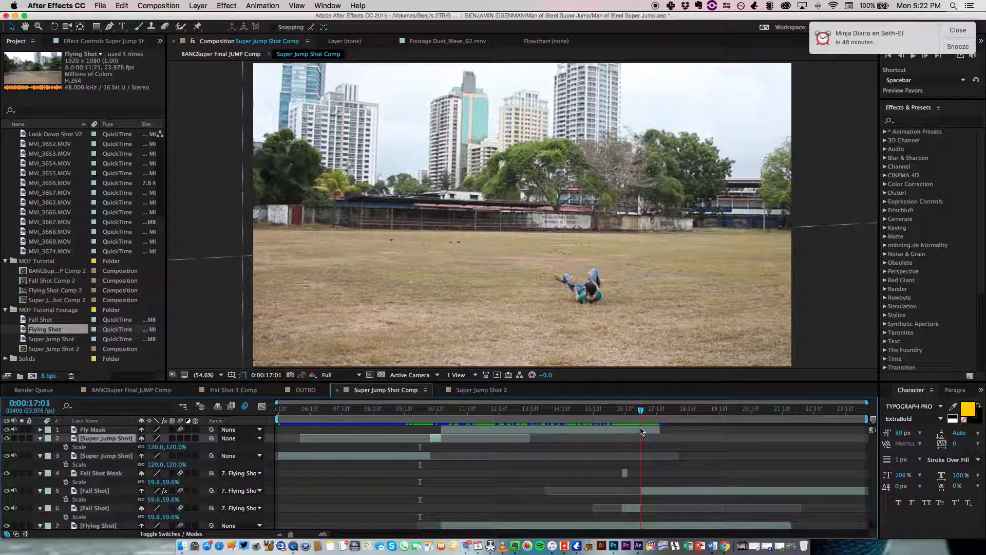
{"action": "key", "text": "s"}
{"action": "left_click", "coordinate": [80, 447]}
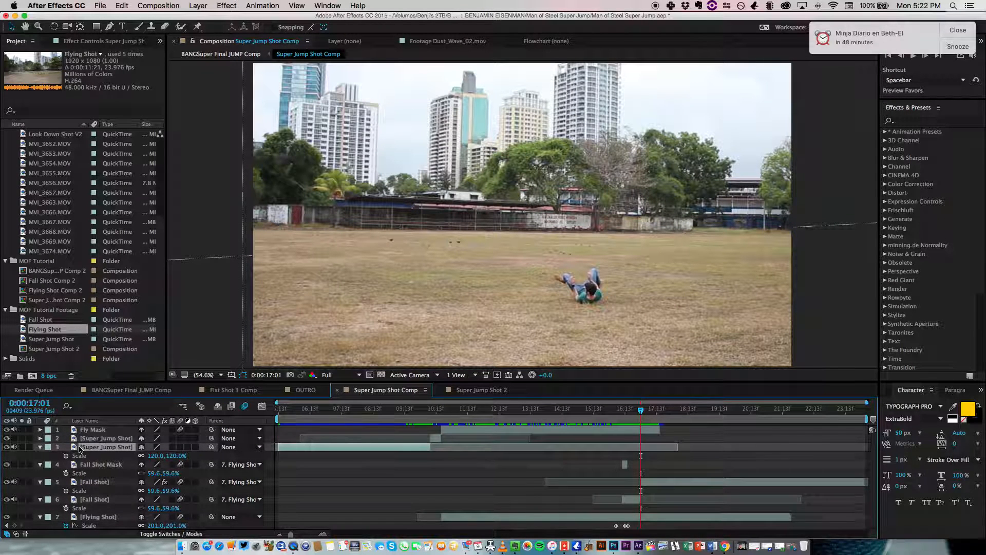
{"action": "key", "text": "s"}
{"action": "left_click", "coordinate": [85, 455]}
{"action": "key", "text": "super+a"}
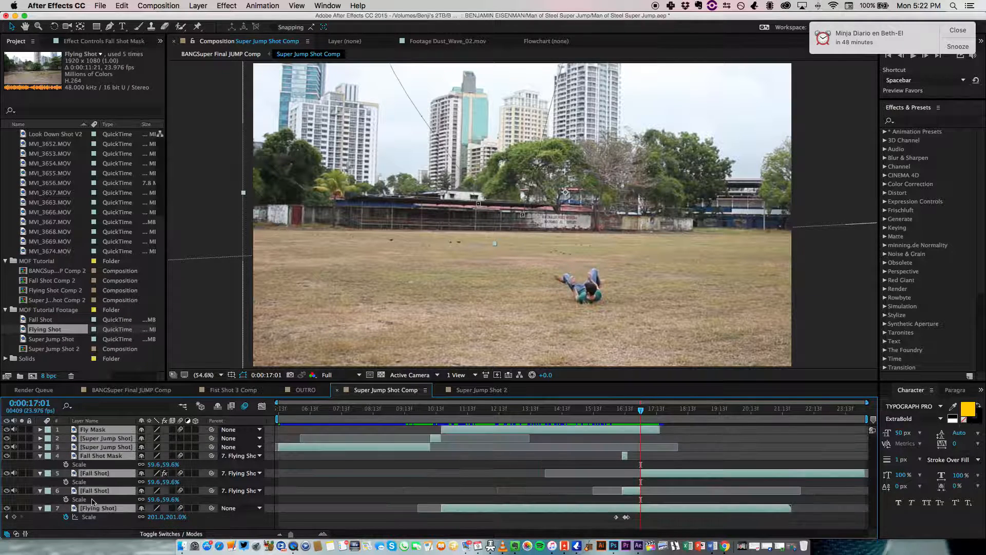
{"action": "key", "text": "u"}
{"action": "key", "text": "u"}
{"action": "left_click", "coordinate": [85, 440]}
{"action": "left_click", "coordinate": [90, 472]}
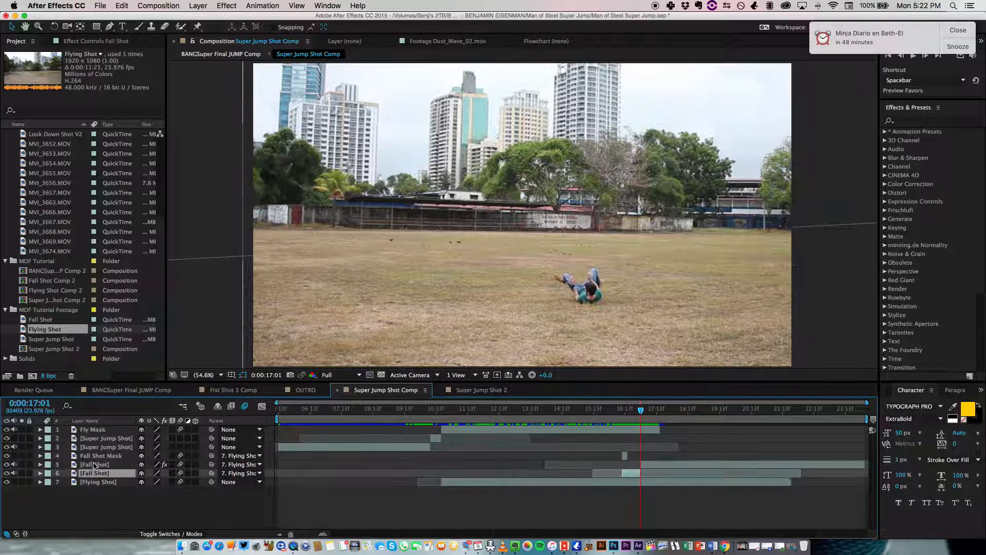
{"action": "left_click", "coordinate": [93, 464]}
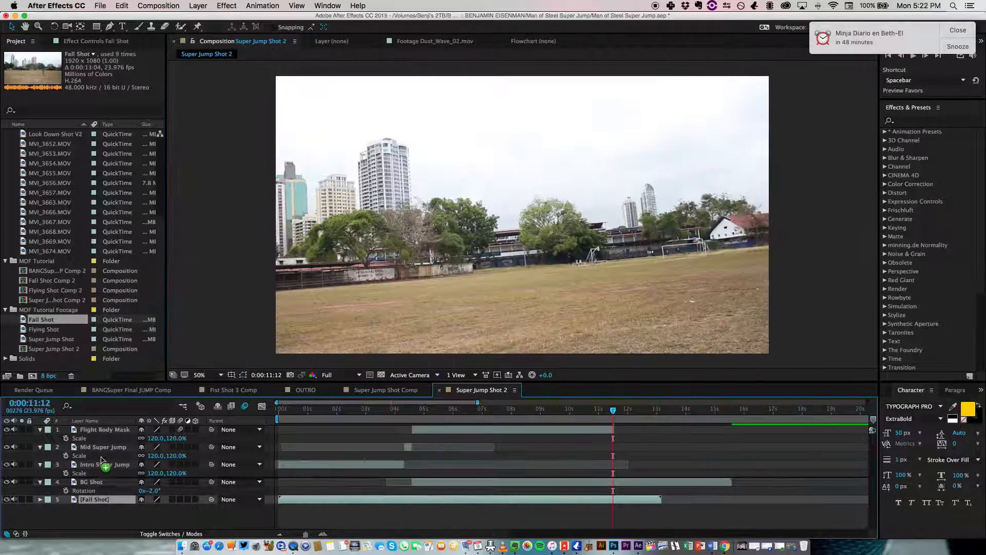
Step: Add the Fall Shot footage as the top layer of Super Jump Shot 2 and collapse the other layers' properties
{"action": "left_click", "coordinate": [41, 438]}
{"action": "left_click", "coordinate": [41, 439]}
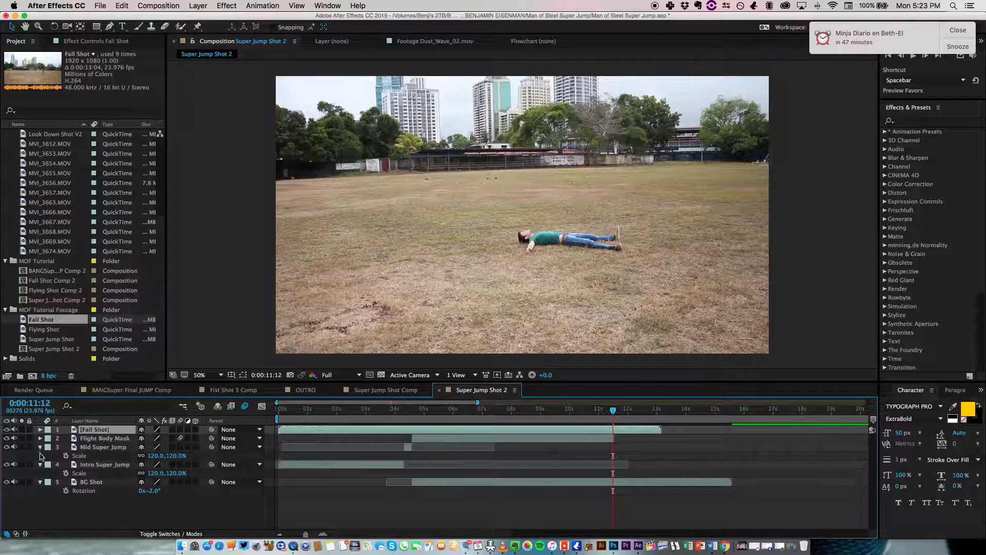
{"action": "left_click", "coordinate": [40, 447]}
{"action": "left_click", "coordinate": [40, 456]}
{"action": "left_click", "coordinate": [40, 464]}
Step: Slide the Fall Shot layer in time so it overlaps the end of the background flight around 0:00:10:18
{"action": "left_click_drag", "start_coordinate": [611, 410], "coordinate": [630, 412]}
{"action": "left_click_drag", "start_coordinate": [410, 431], "coordinate": [673, 421]}
{"action": "left_click_drag", "start_coordinate": [611, 416], "coordinate": [586, 417]}
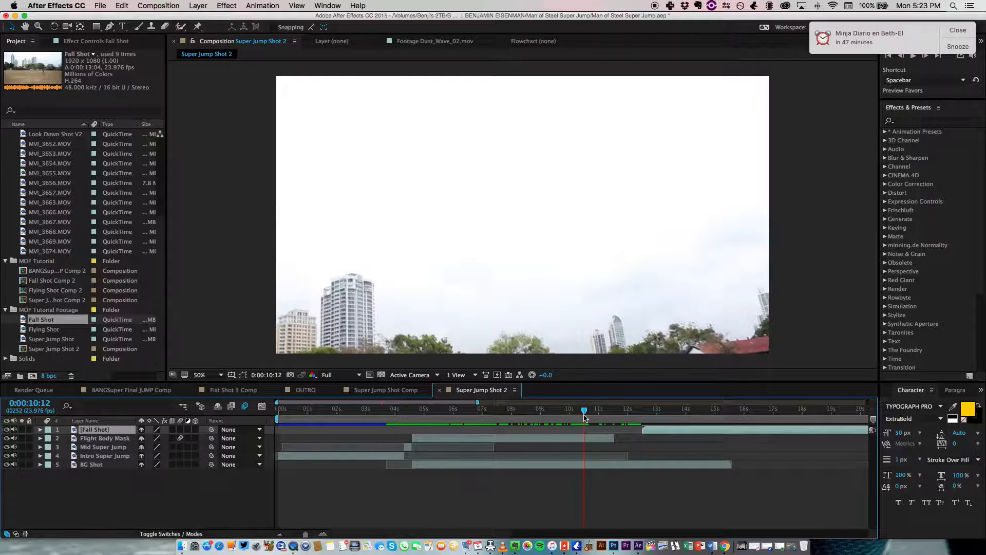
{"action": "key", "text": "Page_Down"}
{"action": "key", "text": "Page_Down"}
{"action": "key", "text": "Page_Down"}
{"action": "key", "text": "Page_Down"}
{"action": "key", "text": "Page_Down"}
{"action": "key", "text": "Page_Down"}
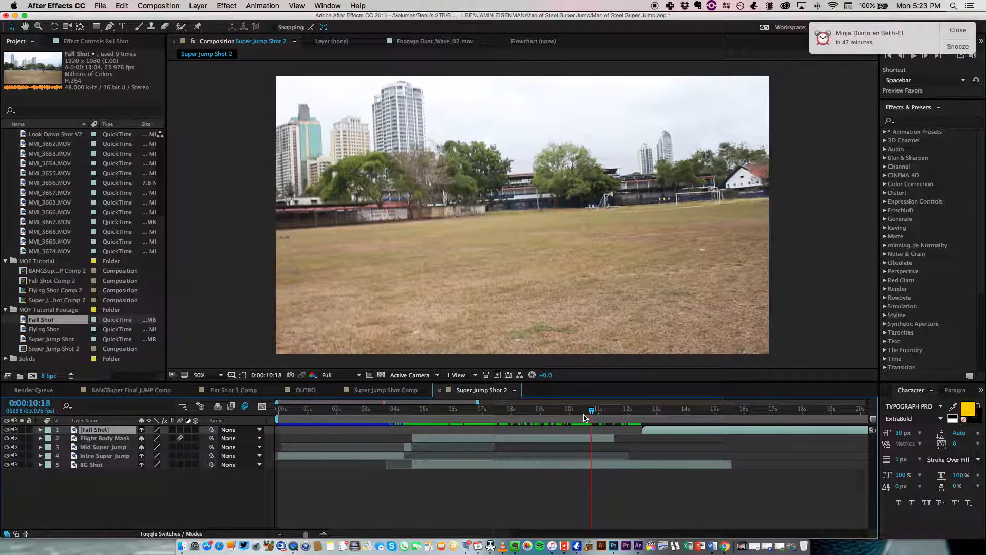
{"action": "left_click_drag", "start_coordinate": [673, 433], "coordinate": [601, 433]}
Step: Examine the frames around 0:00:16:10 in Super Jump Shot Comp to see how the flight hands over to the fall
{"action": "left_click", "coordinate": [380, 393]}
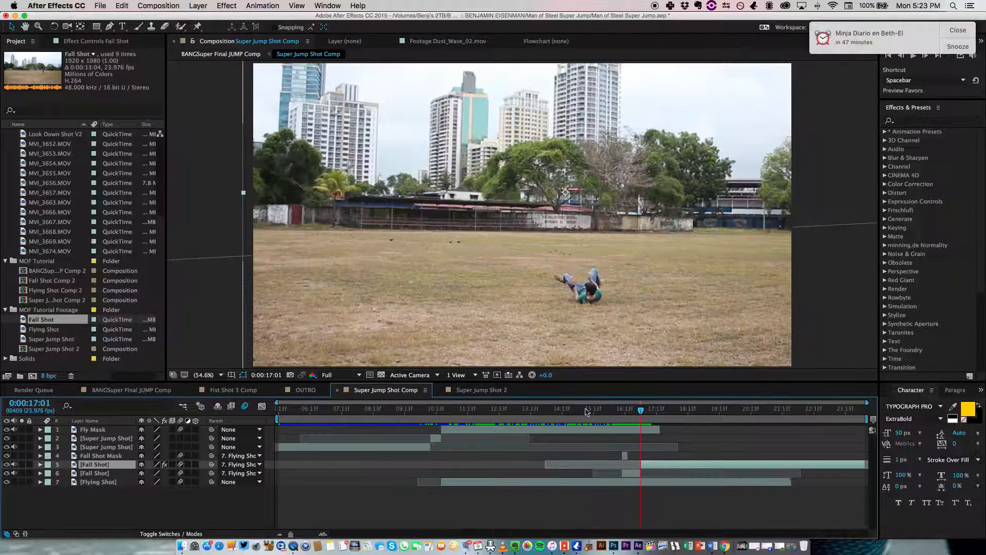
{"action": "left_click", "coordinate": [621, 409]}
{"action": "key", "text": "space"}
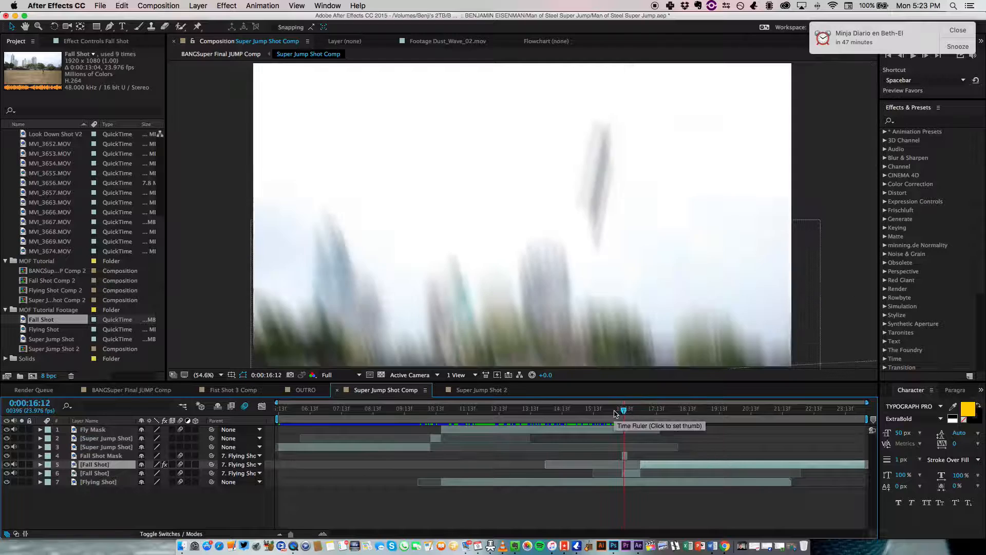
{"action": "key", "text": "space"}
{"action": "key", "text": "Page_Up"}
{"action": "key", "text": "Page_Up"}
{"action": "key", "text": "Page_Up"}
{"action": "key", "text": "Page_Down"}
{"action": "key", "text": "Page_Down"}
{"action": "key", "text": "Page_Up"}
{"action": "key", "text": "Page_Up"}
{"action": "key", "text": "Page_Down"}
{"action": "key", "text": "Page_Down"}
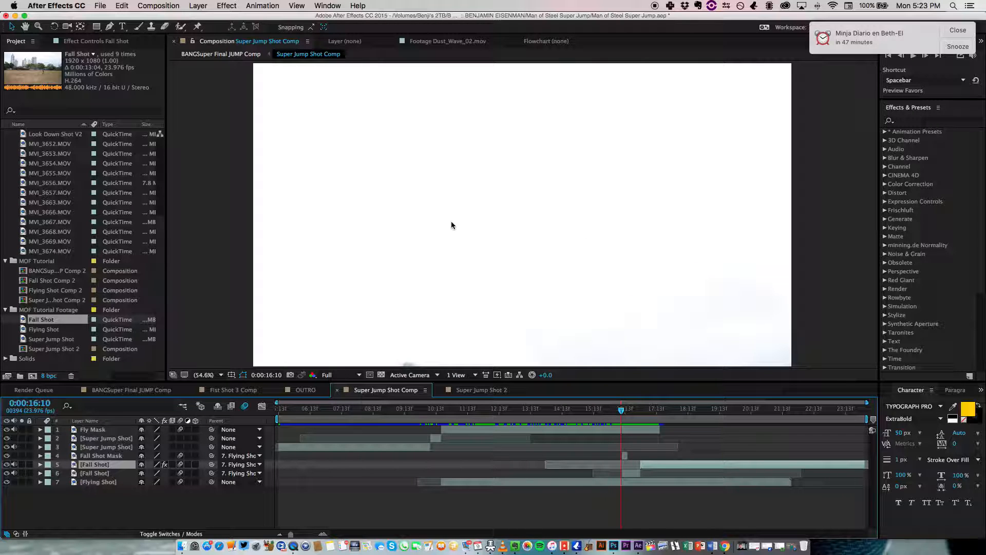
{"action": "key", "text": "Page_Up"}
{"action": "key", "text": "Page_Up"}
{"action": "key", "text": "Page_Up"}
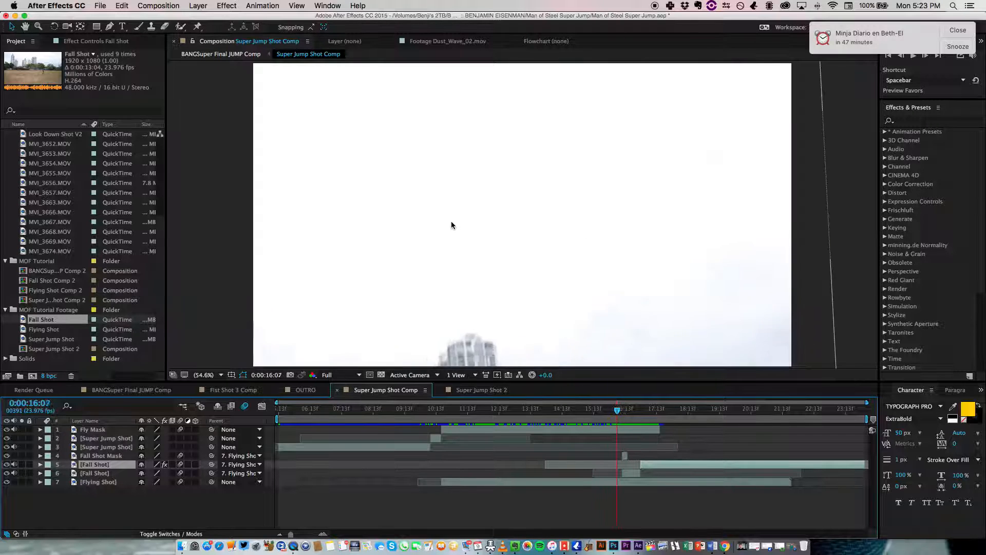
{"action": "key", "text": "Page_Down"}
{"action": "key", "text": "Page_Down"}
{"action": "key", "text": "Page_Down"}
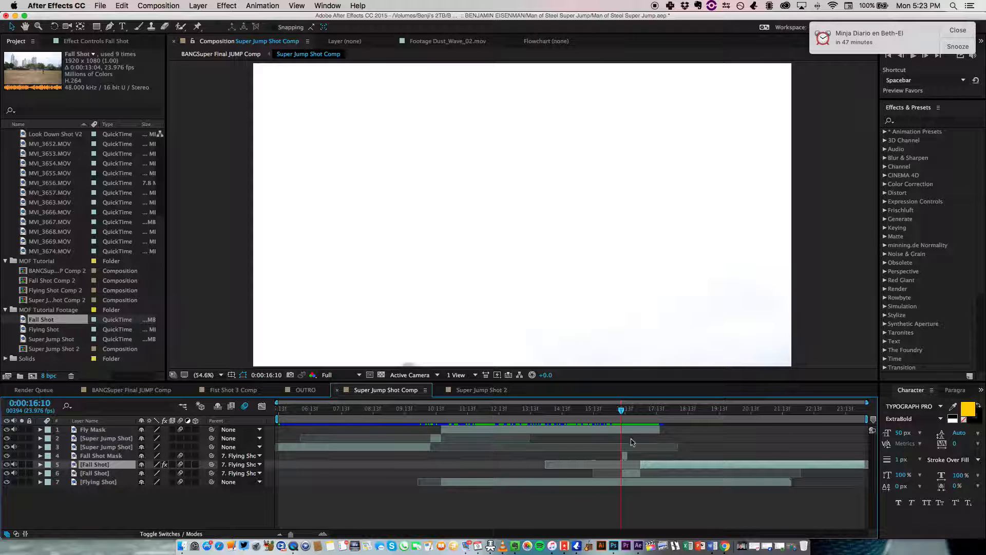
Step: Select the Fall Shot Mask layer and examine its mask and placement beyond the frame from 0:00:16:10 to 0:00:16:12
{"action": "left_click", "coordinate": [87, 456]}
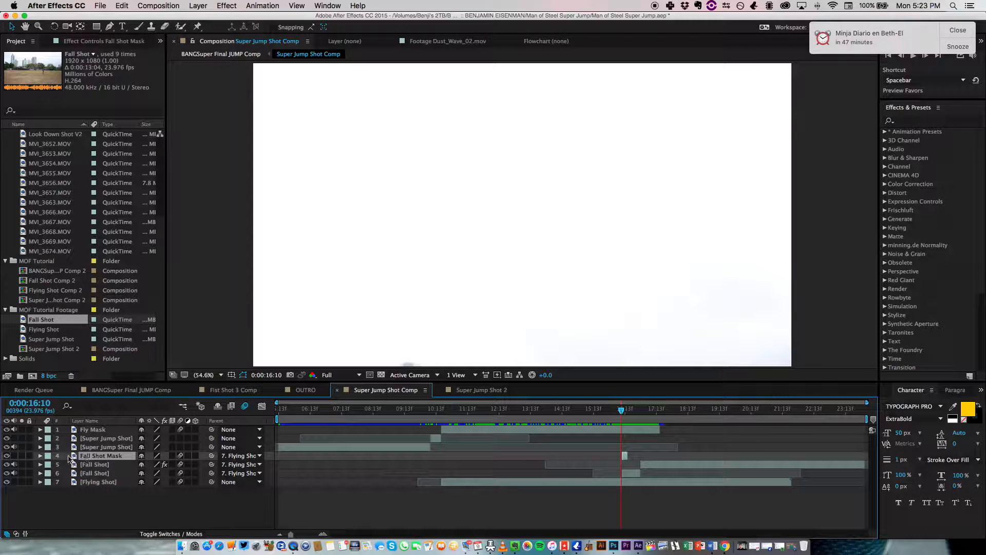
{"action": "key", "text": "comma"}
{"action": "key", "text": "comma"}
{"action": "key", "text": "comma"}
{"action": "key", "text": "comma"}
{"action": "key", "text": "comma"}
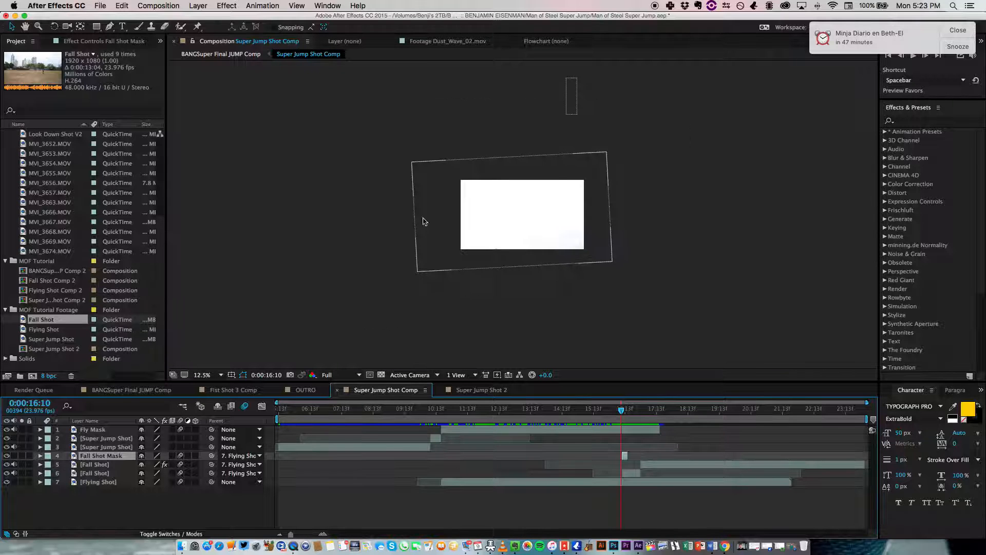
{"action": "key", "text": "Page_Down"}
{"action": "key", "text": "Page_Down"}
{"action": "key", "text": "Page_Down"}
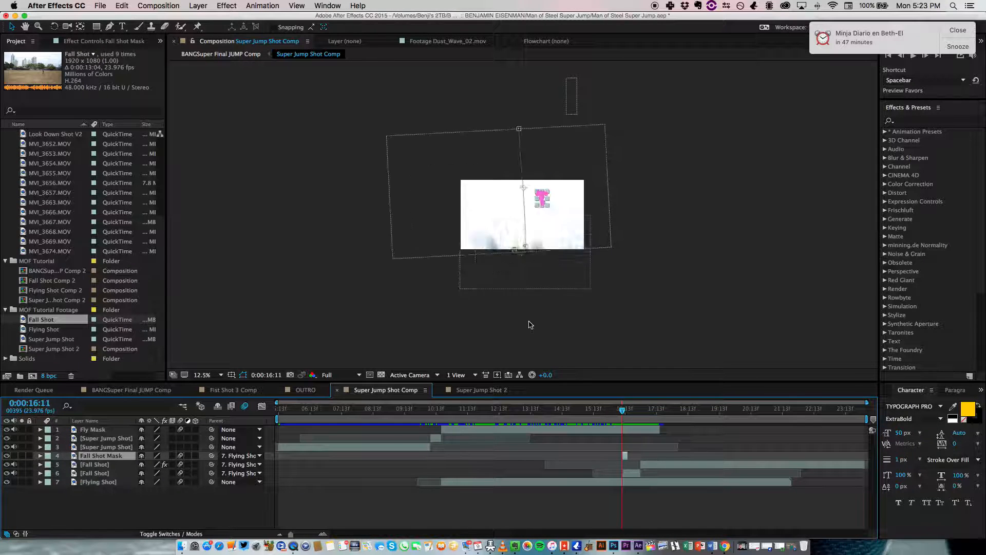
{"action": "key", "text": "Page_Up"}
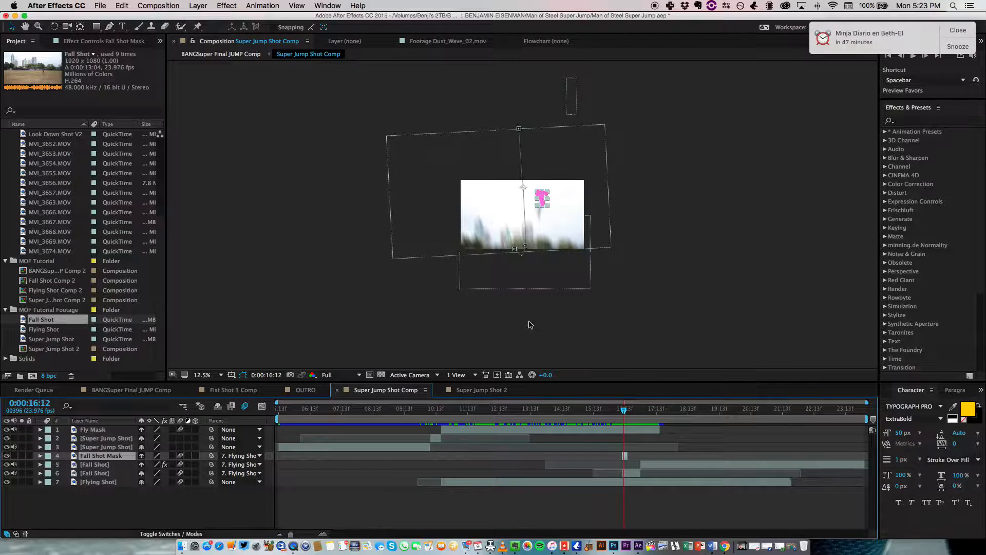
Step: Examine the Fall Shot Mask over the blurred background at 0:00:16:13 and the layers extending beyond the frame
{"action": "key", "text": "Page_Down"}
{"action": "key", "text": "period"}
{"action": "key", "text": "period"}
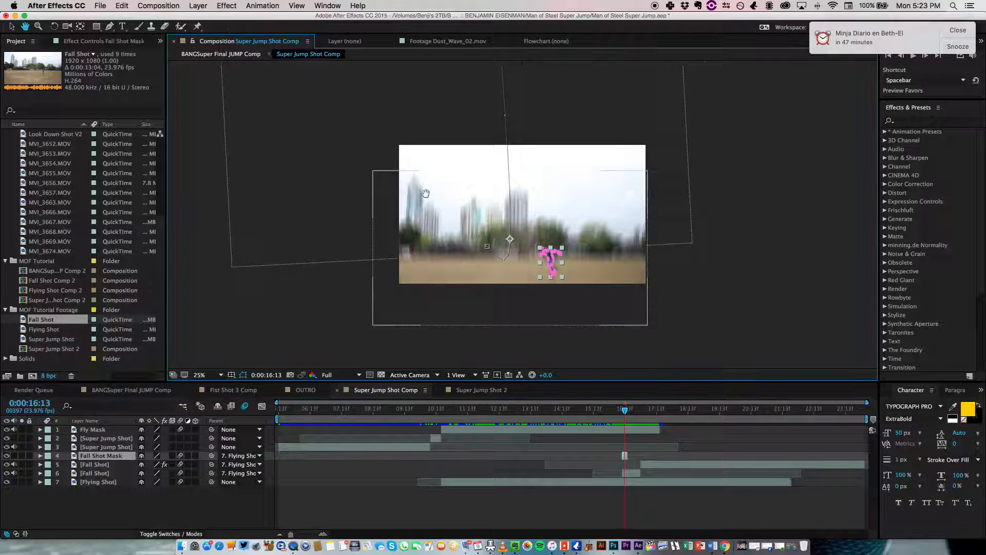
{"action": "left_click_drag", "start_coordinate": [426, 193], "coordinate": [453, 247]}
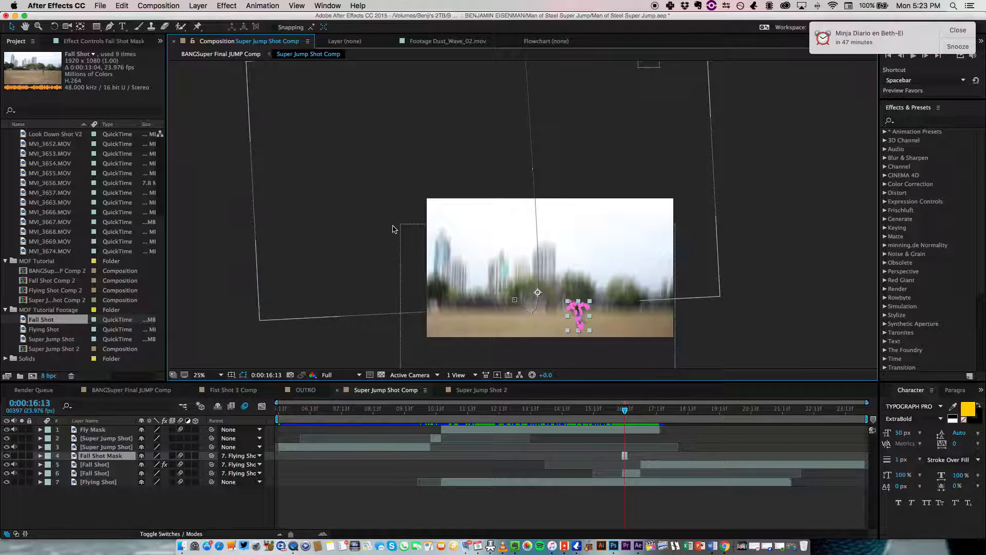
Step: Try moving the Flying Shot and then its parented Fall Shot layer in the frame, and undo the move
{"action": "left_click", "coordinate": [366, 229]}
{"action": "left_click_drag", "start_coordinate": [366, 229], "coordinate": [404, 248]}
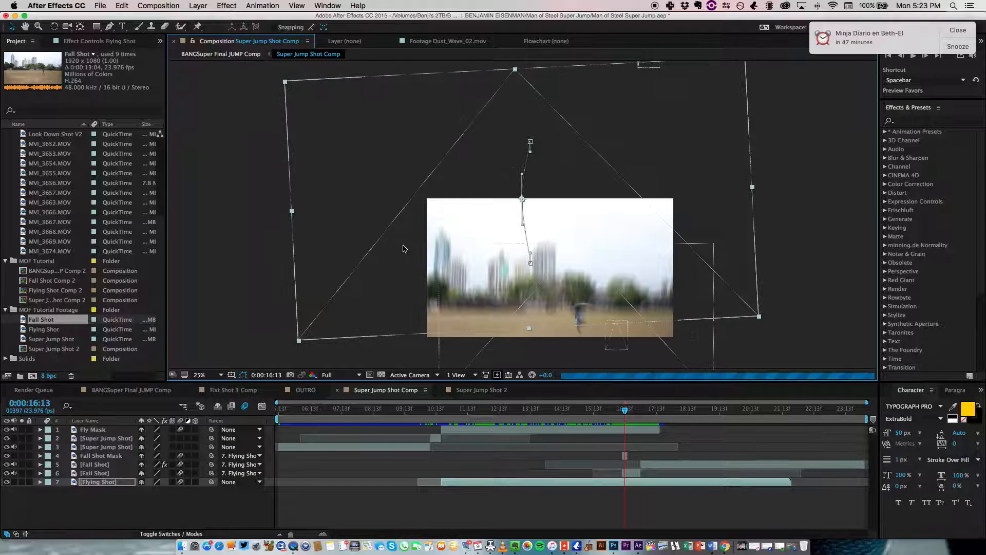
{"action": "left_click", "coordinate": [516, 353]}
{"action": "left_click_drag", "start_coordinate": [503, 355], "coordinate": [482, 358]}
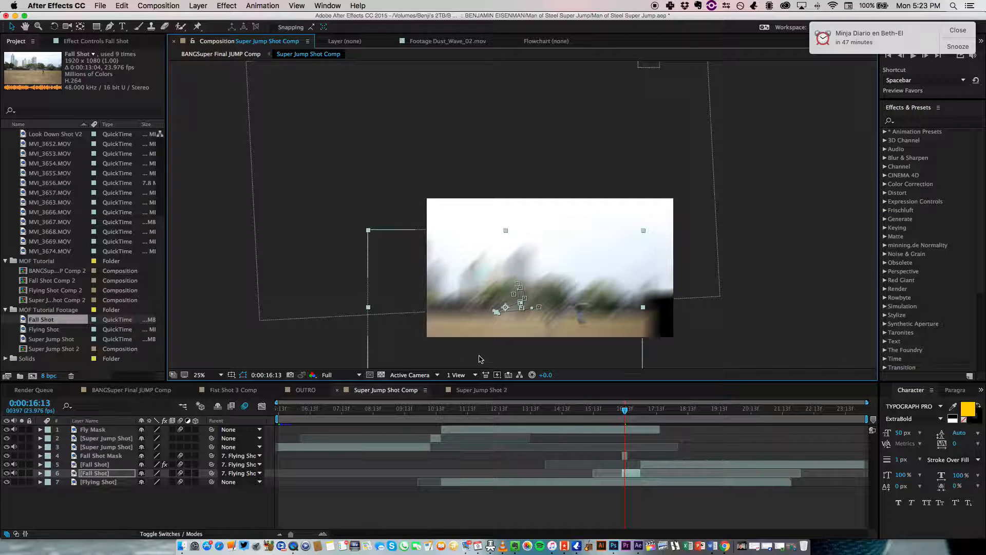
{"action": "key", "text": "super+z"}
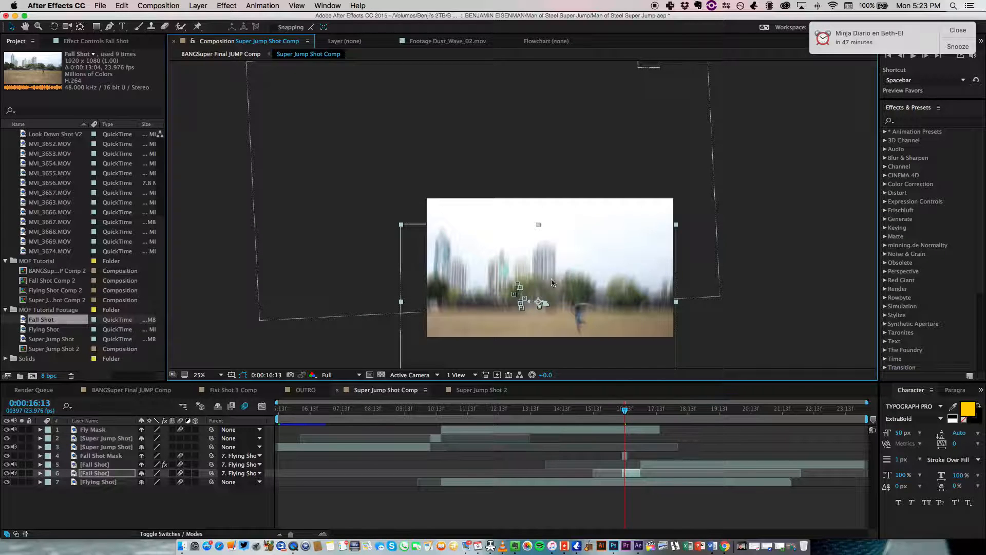
{"action": "left_click_drag", "start_coordinate": [496, 311], "coordinate": [436, 273]}
Step: Compare Super Jump Shot Comp with Super Jump Shot 2, ending in the latter at 0:00:10:12
{"action": "left_click", "coordinate": [478, 390]}
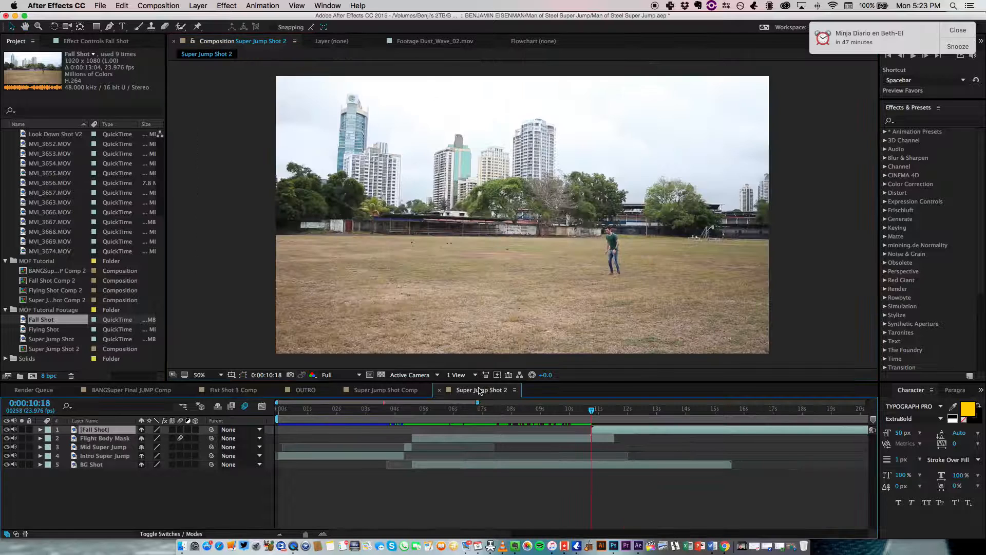
{"action": "left_click", "coordinate": [410, 391]}
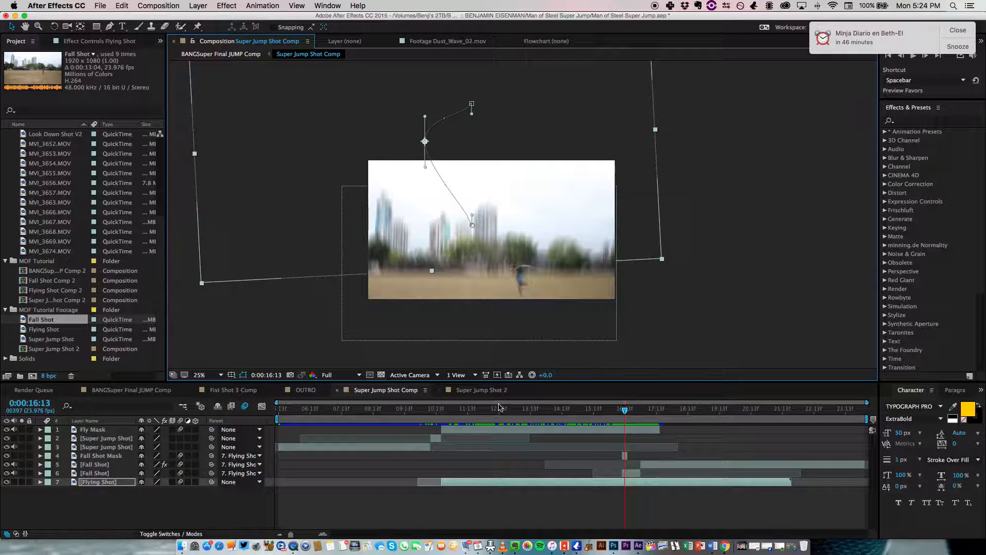
{"action": "left_click", "coordinate": [488, 390]}
{"action": "left_click", "coordinate": [586, 419]}
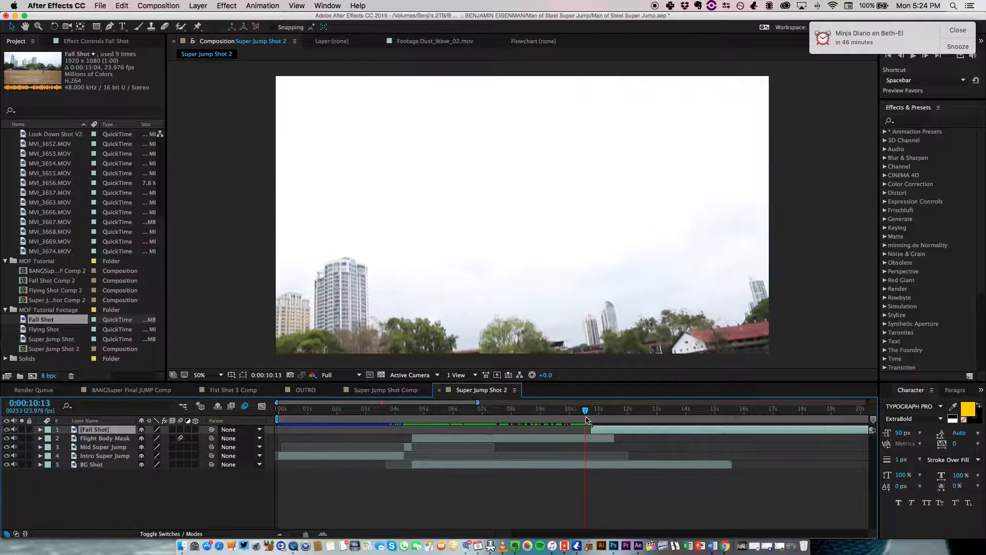
{"action": "left_click", "coordinate": [584, 419]}
Step: Reveal the Scale property of the Fall Shot layer and set it to 120%
{"action": "left_click", "coordinate": [585, 438]}
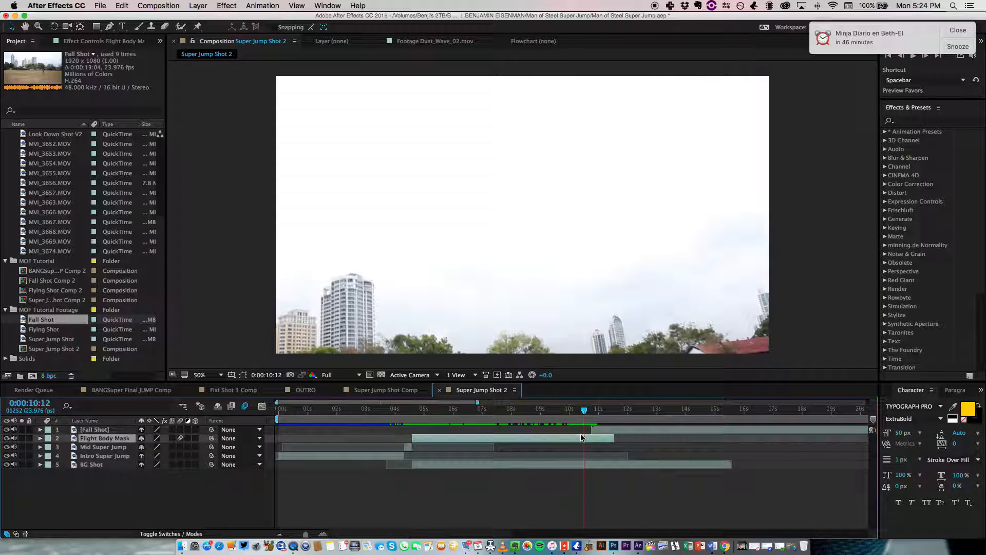
{"action": "key", "text": "s"}
{"action": "key", "text": "s"}
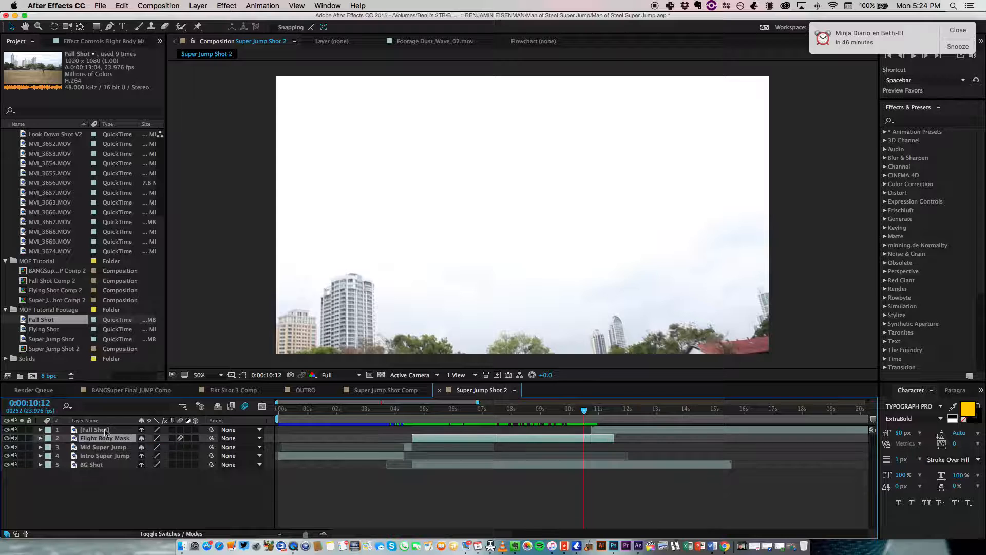
{"action": "left_click", "coordinate": [102, 430]}
{"action": "key", "text": "s"}
{"action": "left_click_drag", "start_coordinate": [153, 437], "coordinate": [158, 437]}
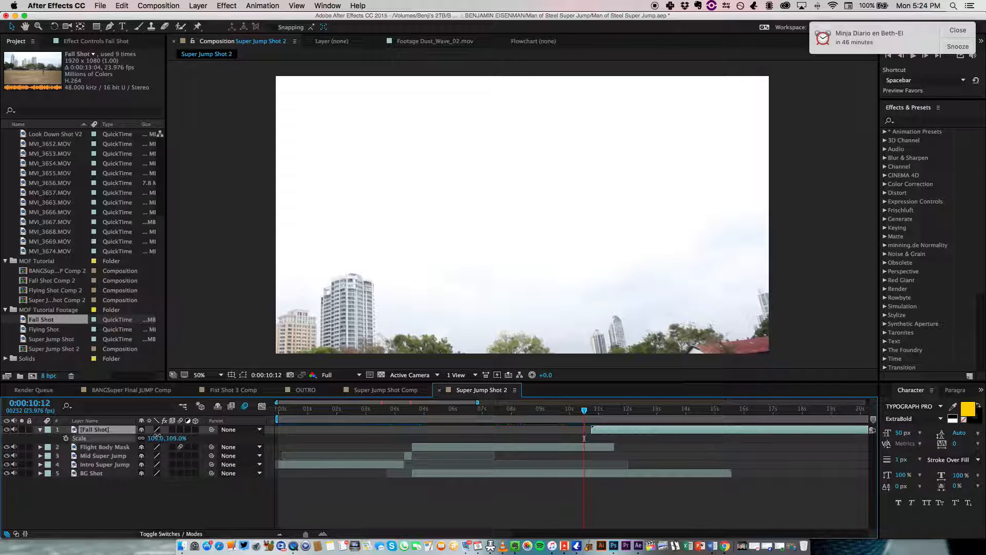
{"action": "left_click", "coordinate": [157, 439]}
{"action": "type", "text": "120"}
{"action": "key", "text": "Return"}
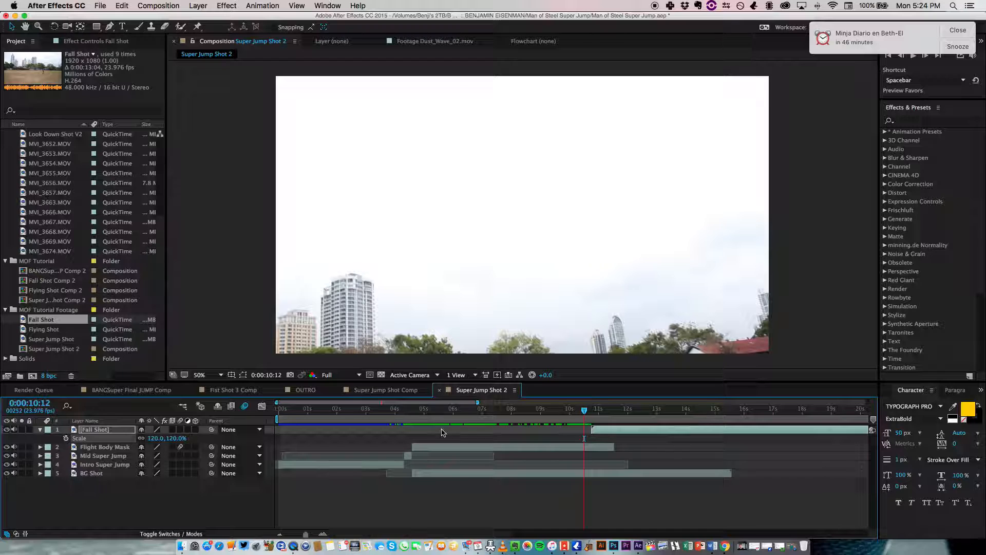
Step: Check the scale of the Flight Body Mask and BG Shot layers against the Fall Shot layer
{"action": "left_click", "coordinate": [123, 447]}
{"action": "key", "text": "s"}
{"action": "key", "text": "s"}
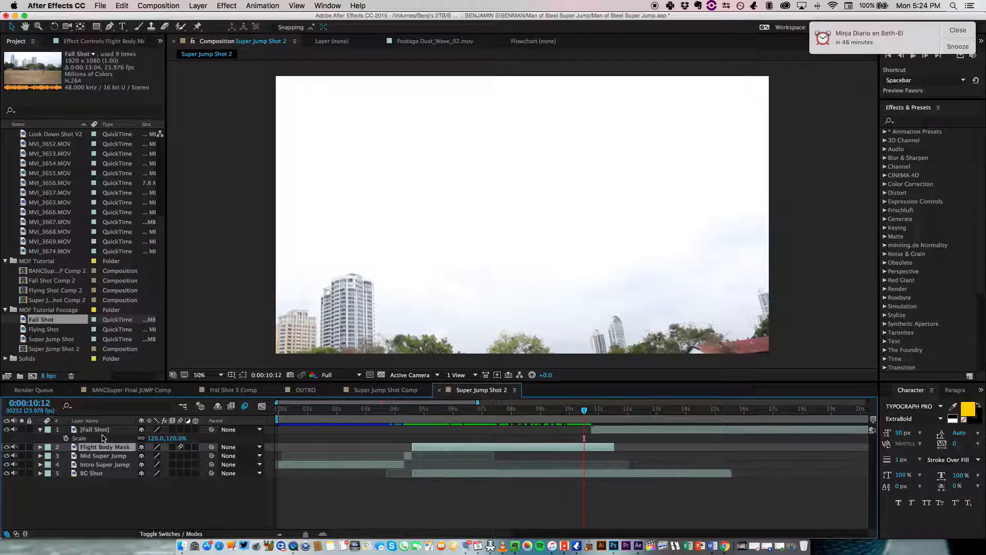
{"action": "left_click", "coordinate": [102, 431]}
{"action": "left_click", "coordinate": [101, 447]}
{"action": "left_click", "coordinate": [99, 464]}
{"action": "left_click", "coordinate": [105, 448]}
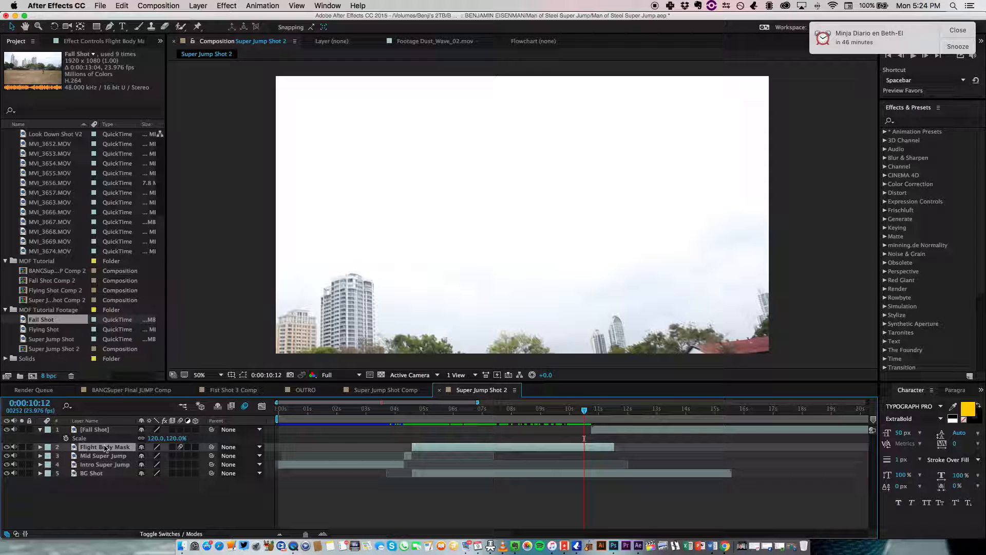
{"action": "left_click", "coordinate": [7, 448]}
{"action": "left_click", "coordinate": [97, 473]}
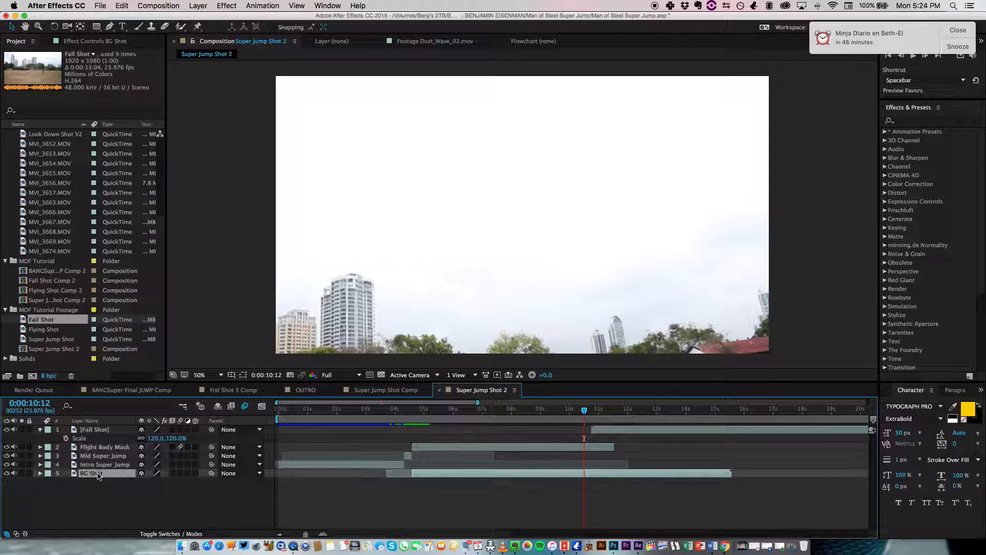
{"action": "key", "text": "s"}
{"action": "left_click", "coordinate": [151, 503]}
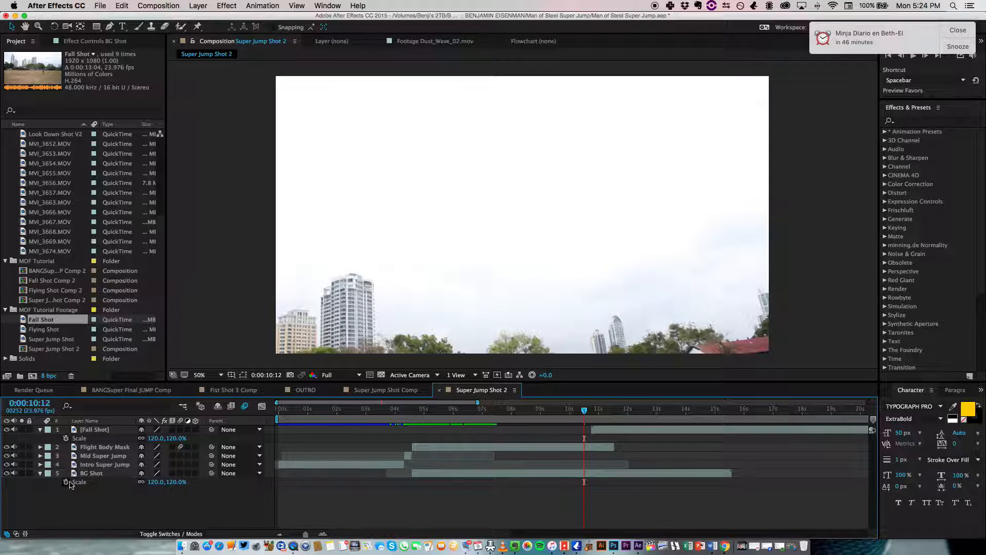
{"action": "left_click", "coordinate": [40, 474]}
Step: Shift the BG Shot layer slightly down and to the right in the frame at 0:00:10:05
{"action": "left_click", "coordinate": [468, 236]}
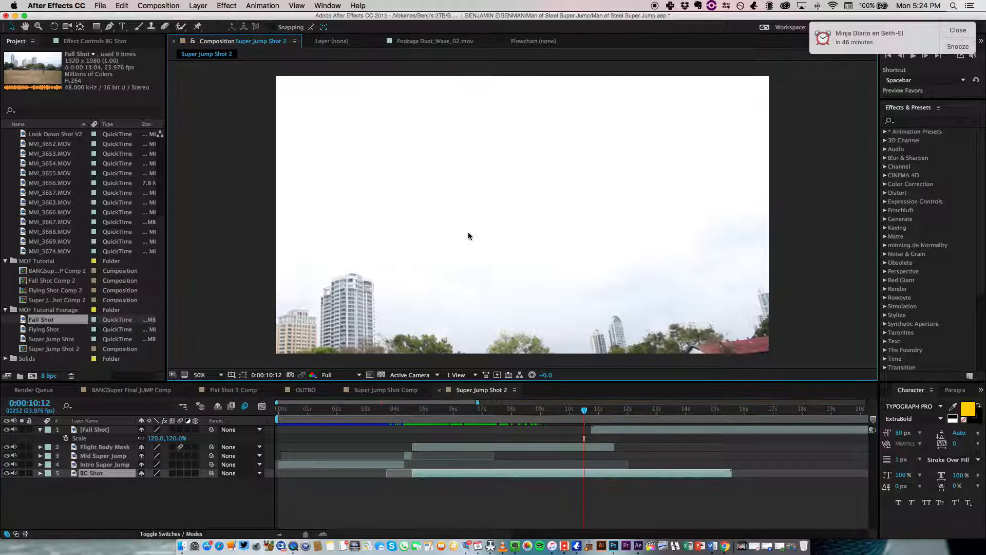
{"action": "mouse_move", "coordinate": [586, 416]}
{"action": "left_mouse_down"}
{"action": "mouse_move", "coordinate": [506, 421]}
{"action": "mouse_move", "coordinate": [575, 424]}
{"action": "left_mouse_up"}
{"action": "left_click_drag", "start_coordinate": [577, 421], "coordinate": [575, 420]}
{"action": "left_click", "coordinate": [471, 299]}
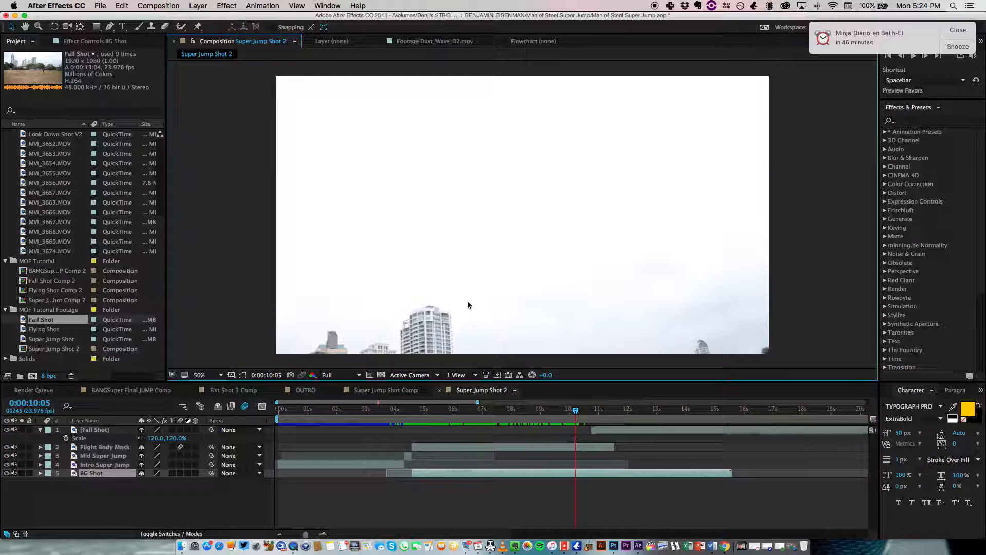
{"action": "left_click", "coordinate": [161, 480]}
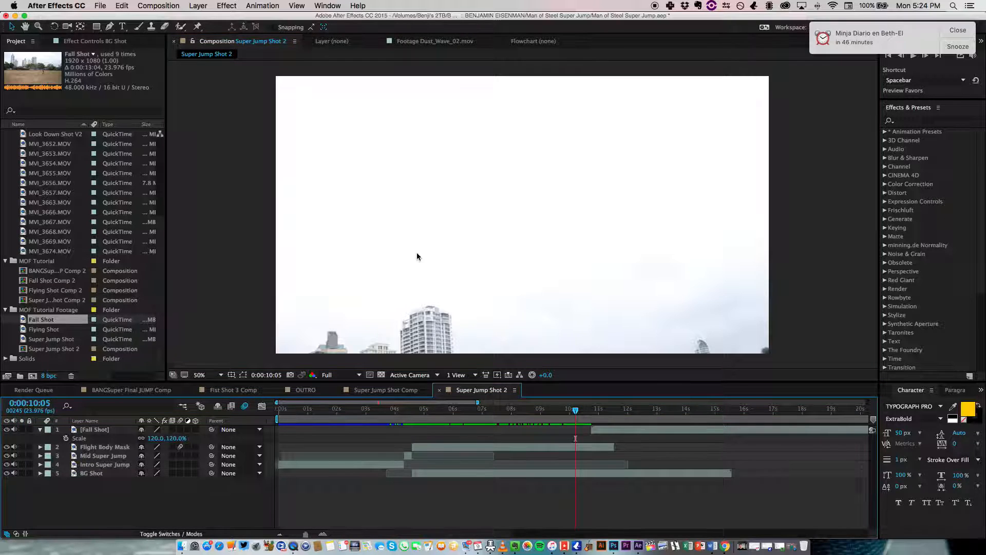
{"action": "key", "text": "comma"}
{"action": "left_click", "coordinate": [129, 438]}
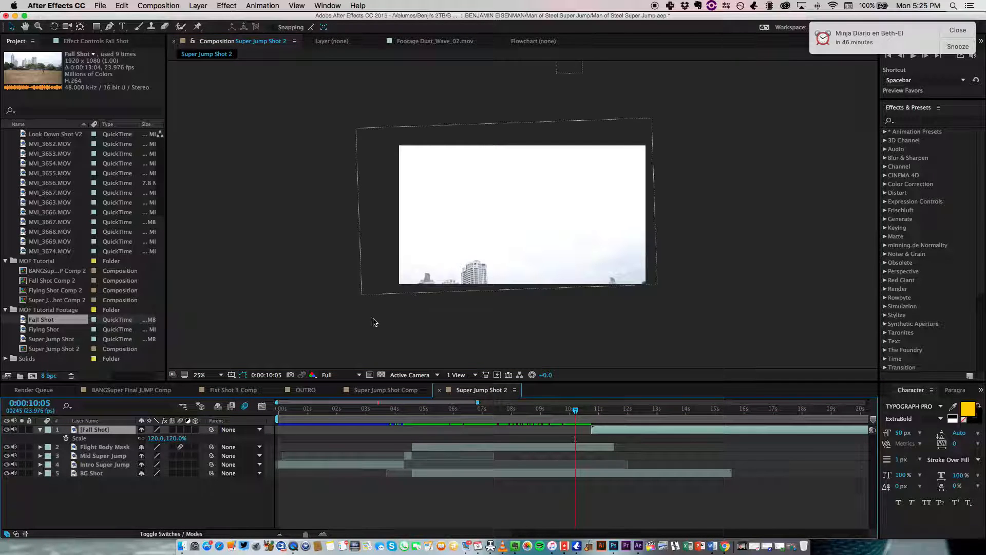
{"action": "left_click", "coordinate": [489, 196]}
{"action": "left_click_drag", "start_coordinate": [483, 224], "coordinate": [503, 244]}
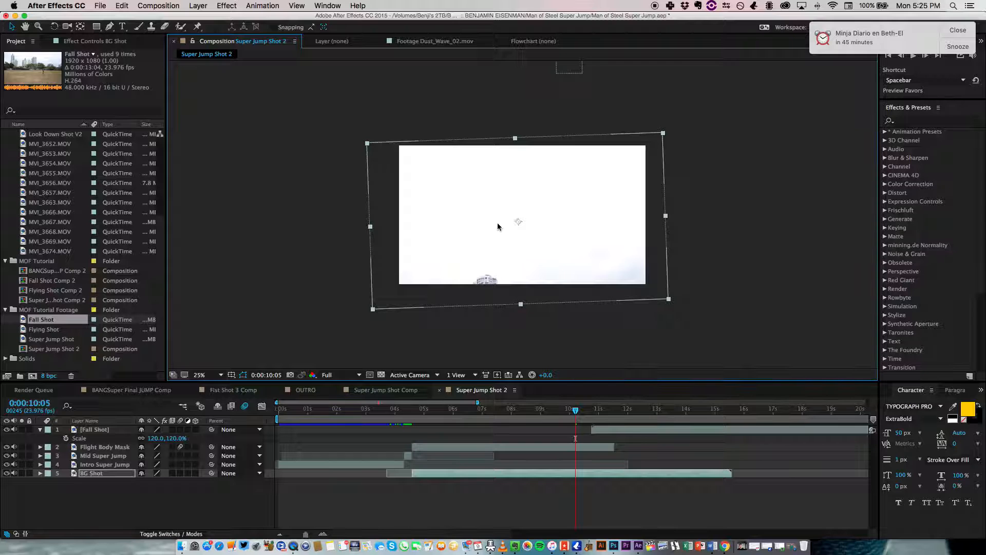
Step: Go through the Fall Shot, Flight Body Mask, Mid Super Jump and Intro Super Jump layers, selecting each in turn
{"action": "left_click", "coordinate": [111, 442]}
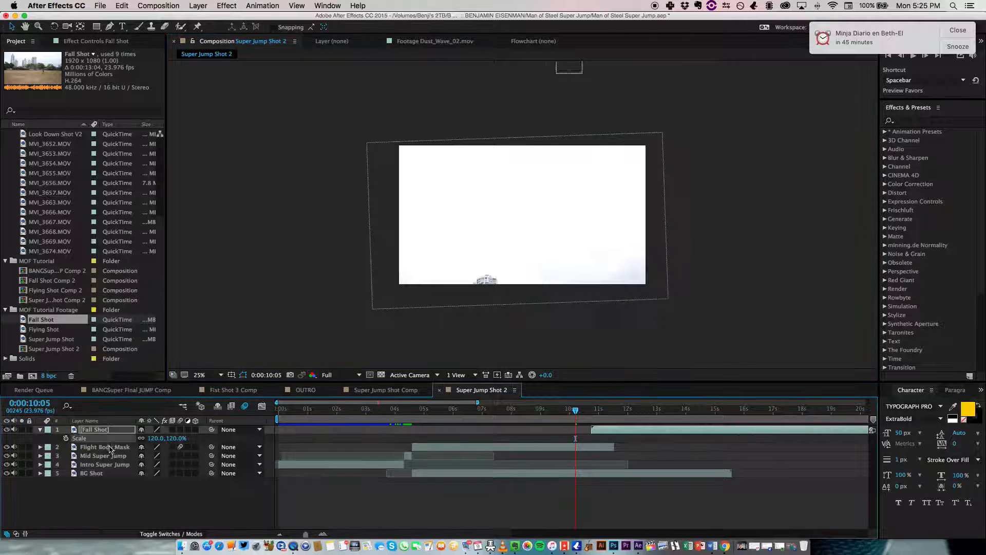
{"action": "left_click", "coordinate": [109, 446]}
{"action": "left_click", "coordinate": [106, 455]}
{"action": "left_click", "coordinate": [103, 464]}
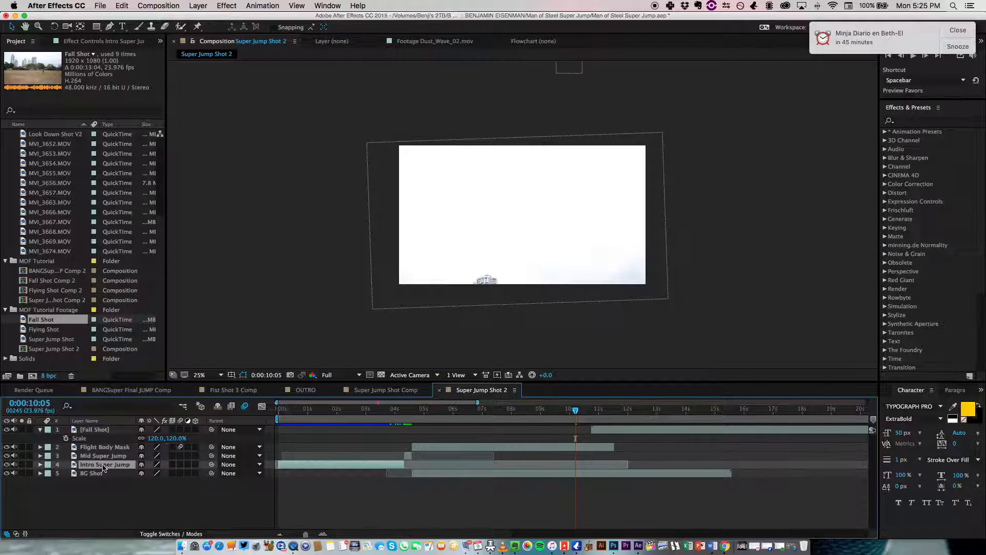
Step: Slide the Fall Shot layer earlier to start just after 8 seconds and move its image down so only its sky overlaps the frame's lower part
{"action": "left_click", "coordinate": [105, 431]}
{"action": "left_click_drag", "start_coordinate": [616, 433], "coordinate": [548, 429]}
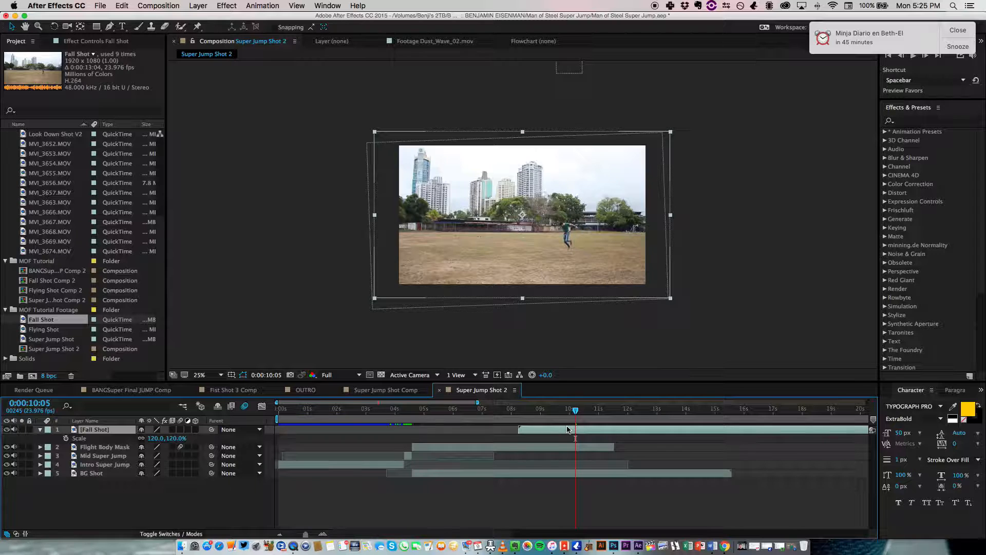
{"action": "key", "text": "slash"}
{"action": "left_click_drag", "start_coordinate": [744, 295], "coordinate": [644, 235]}
{"action": "key", "text": "comma"}
{"action": "key", "text": "comma"}
{"action": "key", "text": "comma"}
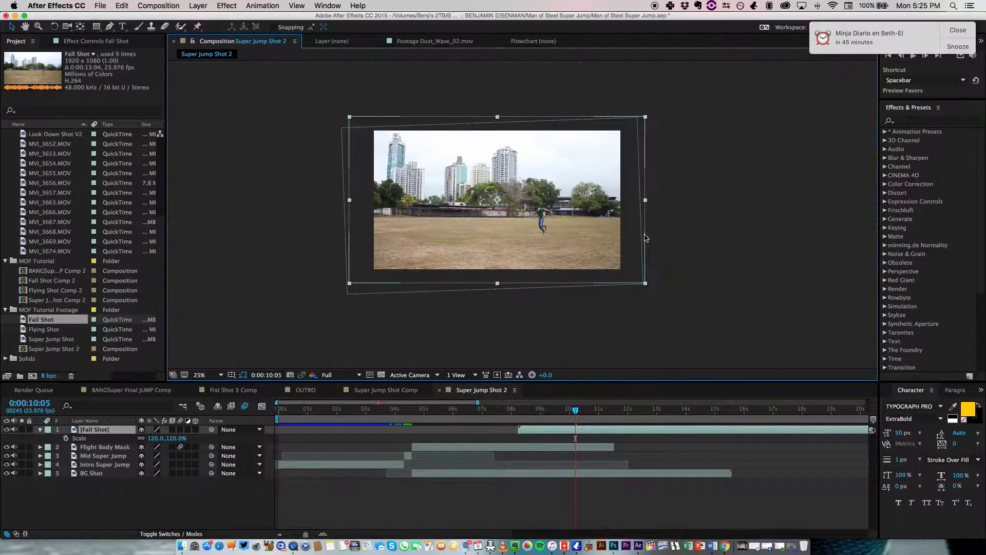
{"action": "left_click_drag", "start_coordinate": [399, 240], "coordinate": [414, 347]}
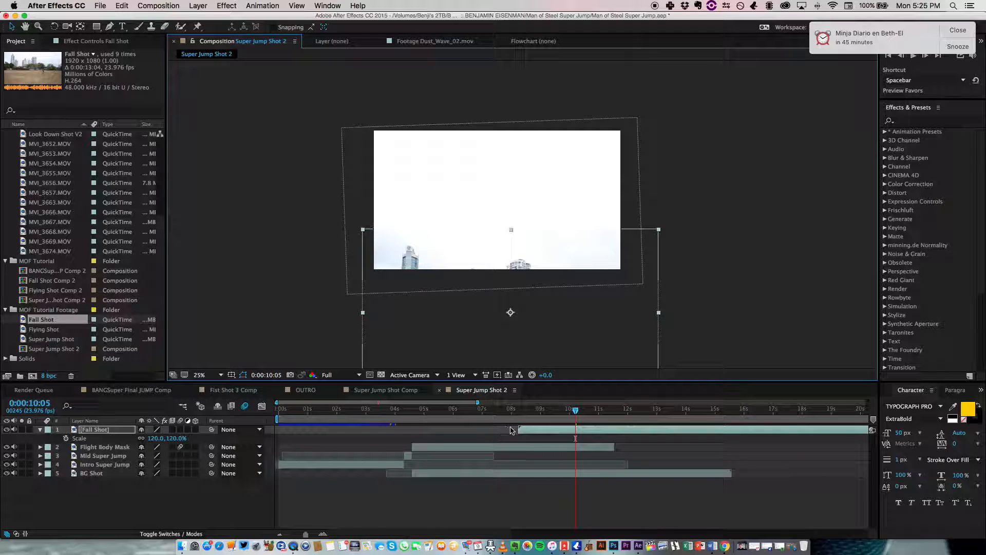
Step: Parent the Fall Shot layer to the BG Shot layer
{"action": "left_click", "coordinate": [118, 434]}
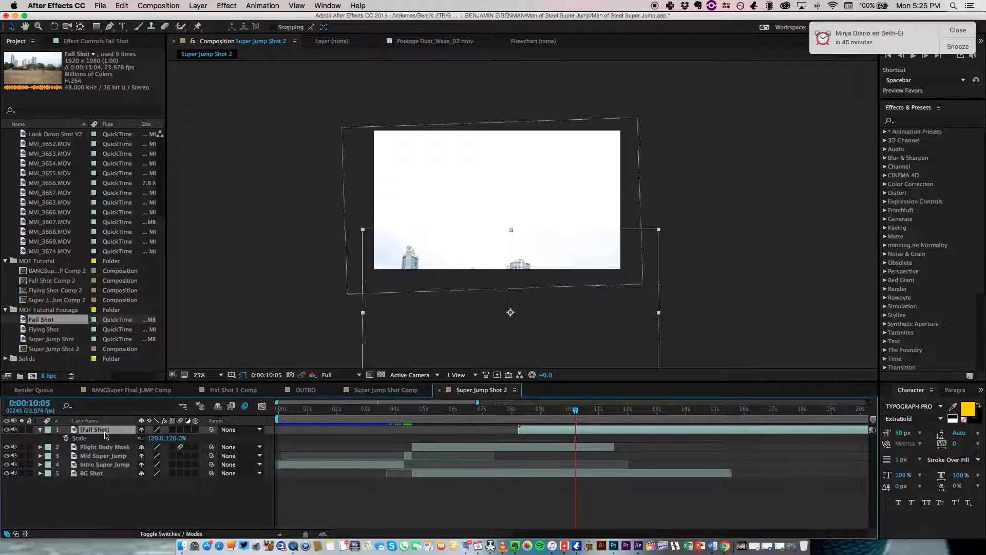
{"action": "left_click", "coordinate": [104, 448]}
{"action": "left_click", "coordinate": [105, 430]}
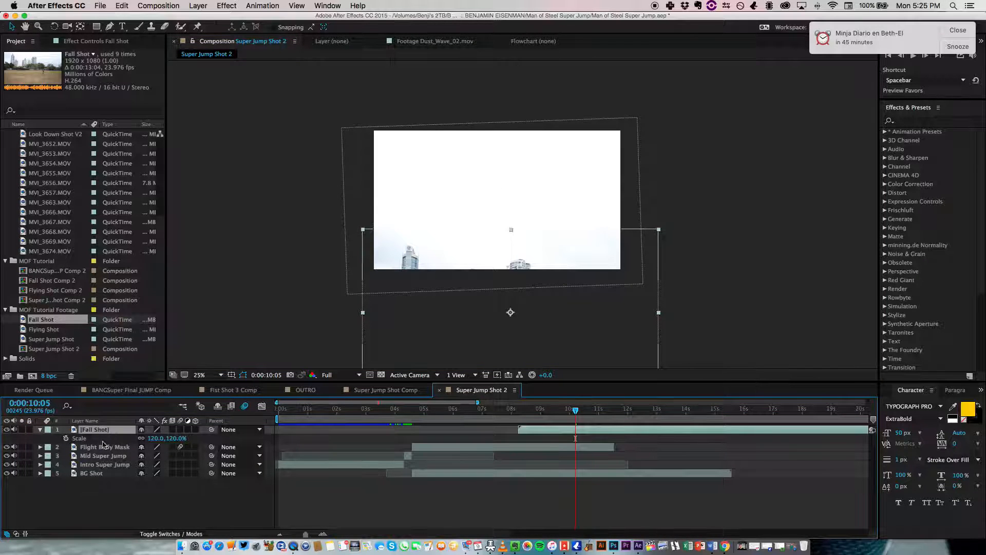
{"action": "left_click", "coordinate": [98, 473]}
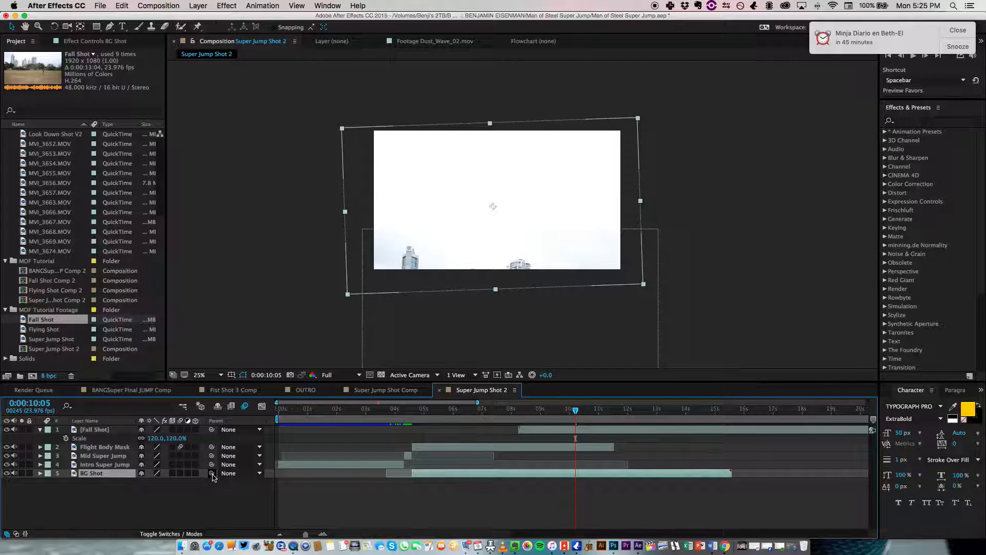
{"action": "mouse_move", "coordinate": [178, 473]}
{"action": "left_mouse_down"}
{"action": "mouse_move", "coordinate": [111, 446]}
{"action": "mouse_move", "coordinate": [108, 436]}
{"action": "mouse_move", "coordinate": [195, 477]}
{"action": "left_mouse_up"}
{"action": "left_click_drag", "start_coordinate": [212, 430], "coordinate": [123, 476]}
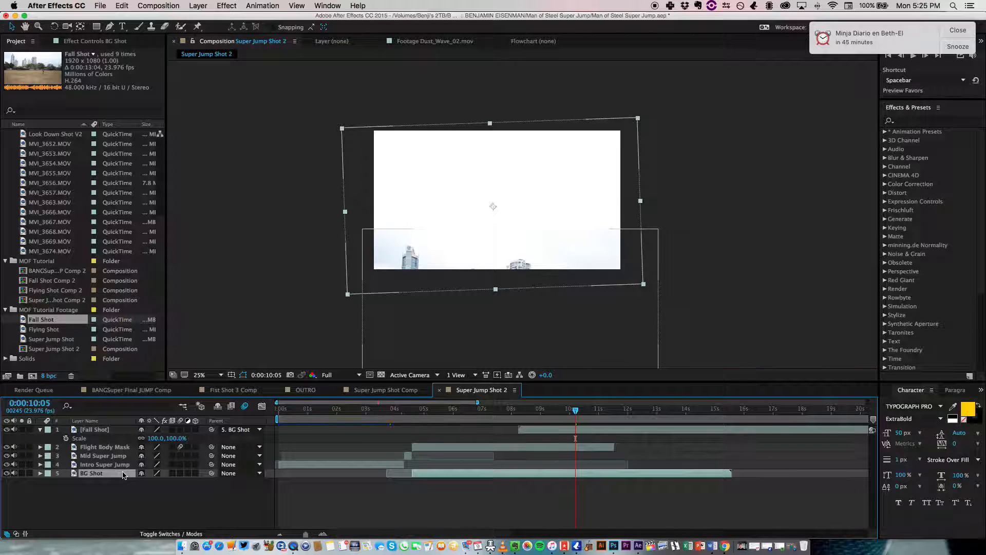
{"action": "double_click", "coordinate": [411, 210]}
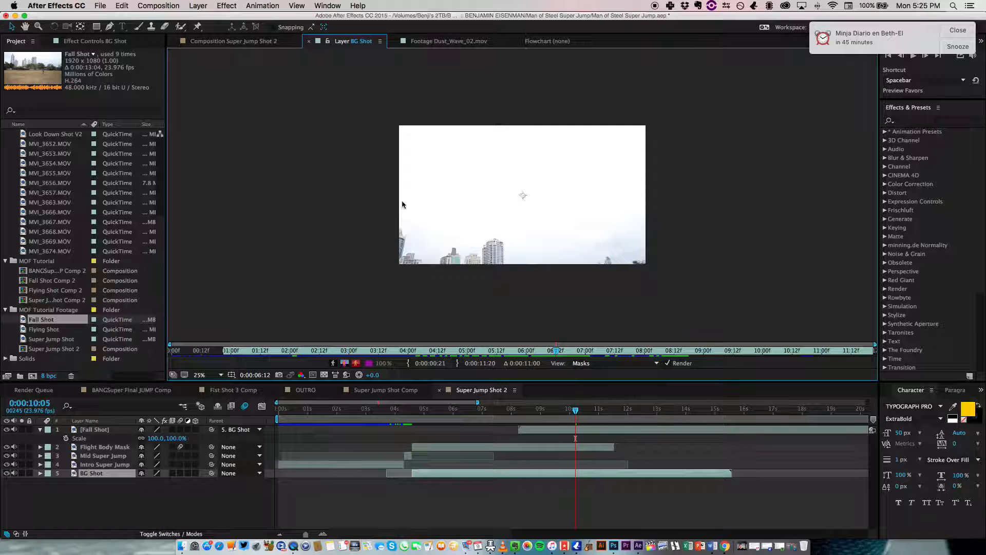
{"action": "left_click", "coordinate": [222, 41]}
{"action": "left_click_drag", "start_coordinate": [403, 158], "coordinate": [411, 120]}
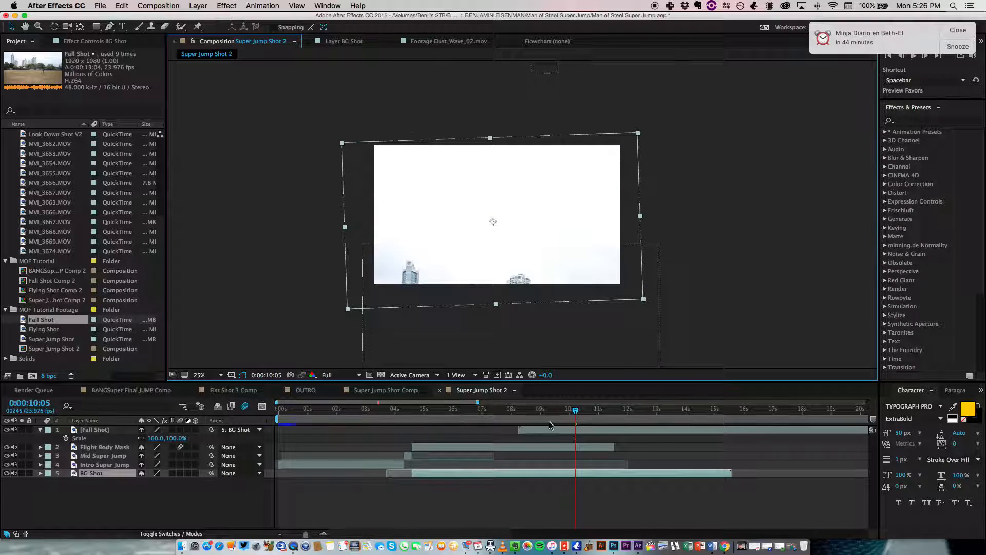
Step: Keyframe BG Shot's position at 10:13, then move it up to about 824, -288 at 10:16 to make a fast downward tilt
{"action": "mouse_move", "coordinate": [574, 411]}
{"action": "left_mouse_down"}
{"action": "mouse_move", "coordinate": [527, 410]}
{"action": "mouse_move", "coordinate": [574, 412]}
{"action": "left_mouse_up"}
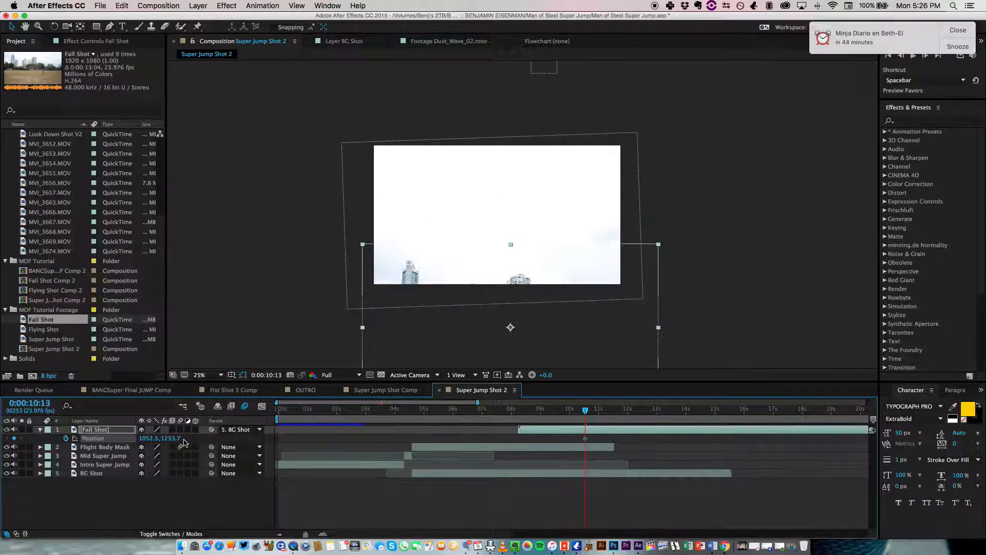
{"action": "left_click", "coordinate": [103, 473]}
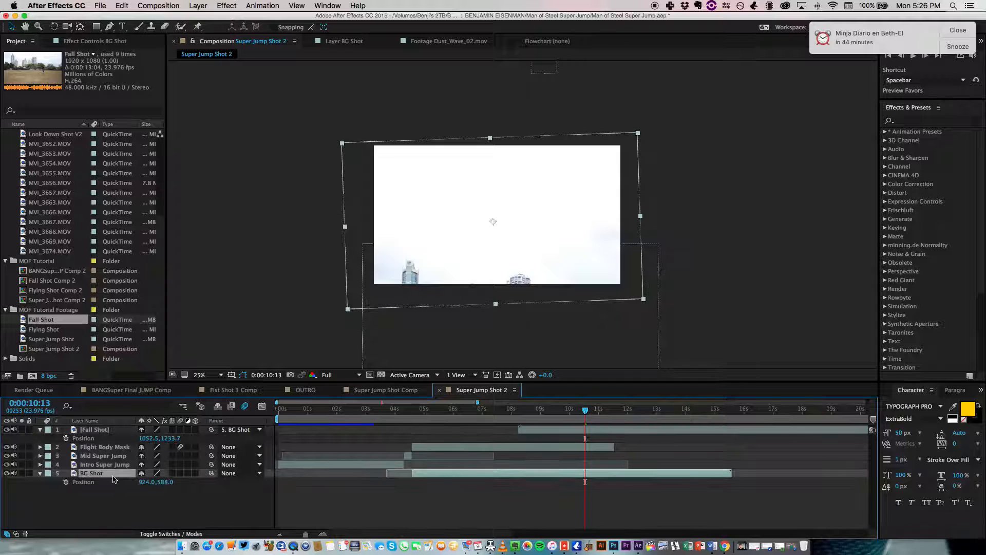
{"action": "left_click", "coordinate": [65, 482]}
{"action": "key", "text": "space"}
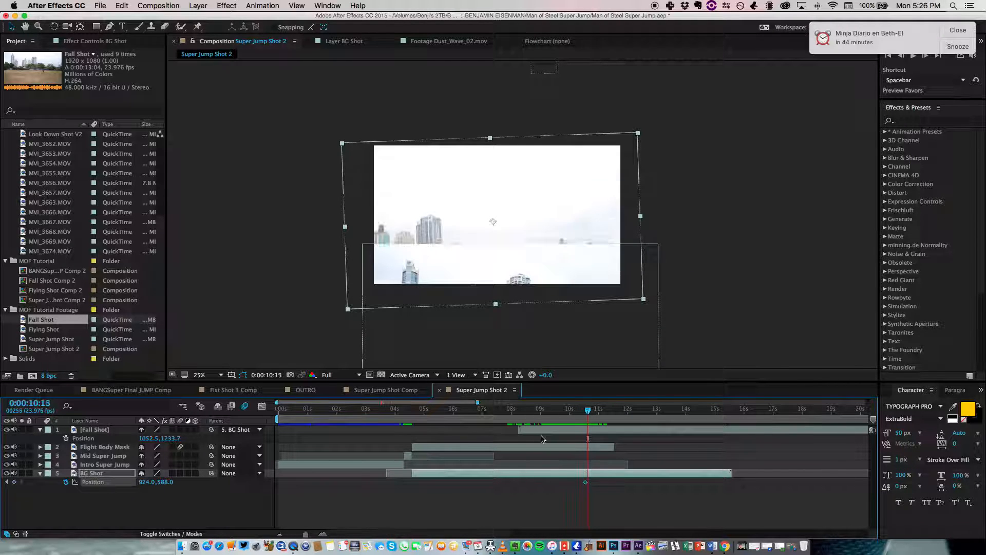
{"action": "left_click_drag", "start_coordinate": [654, 261], "coordinate": [571, 122]}
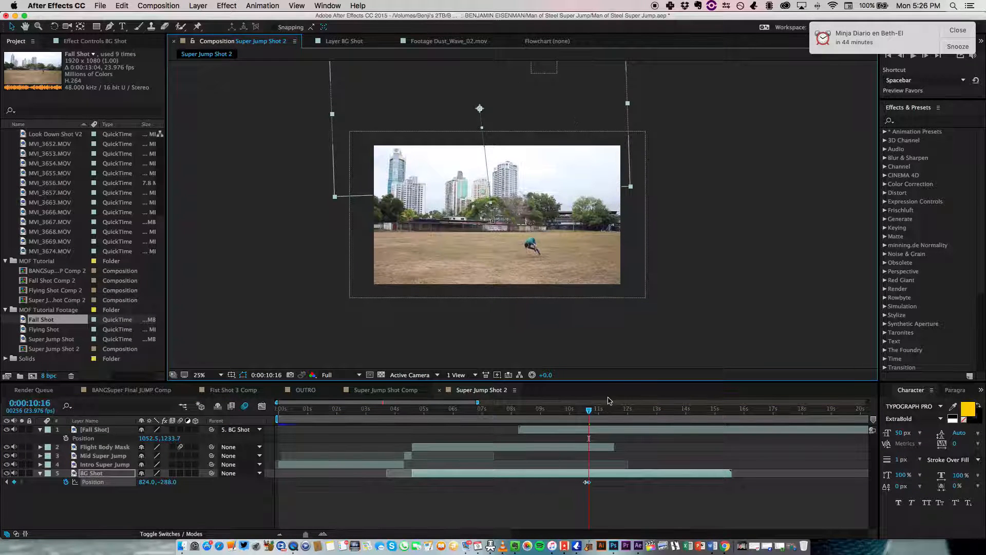
Step: Shift BG Shot's two position keyframes three frames earlier and preview the tilt from 10:00 and 9:18
{"action": "key", "text": "Page_Up"}
{"action": "key", "text": "Page_Up"}
{"action": "key", "text": "Page_Up"}
{"action": "left_click_drag", "start_coordinate": [577, 415], "coordinate": [569, 422]}
{"action": "key", "text": "space"}
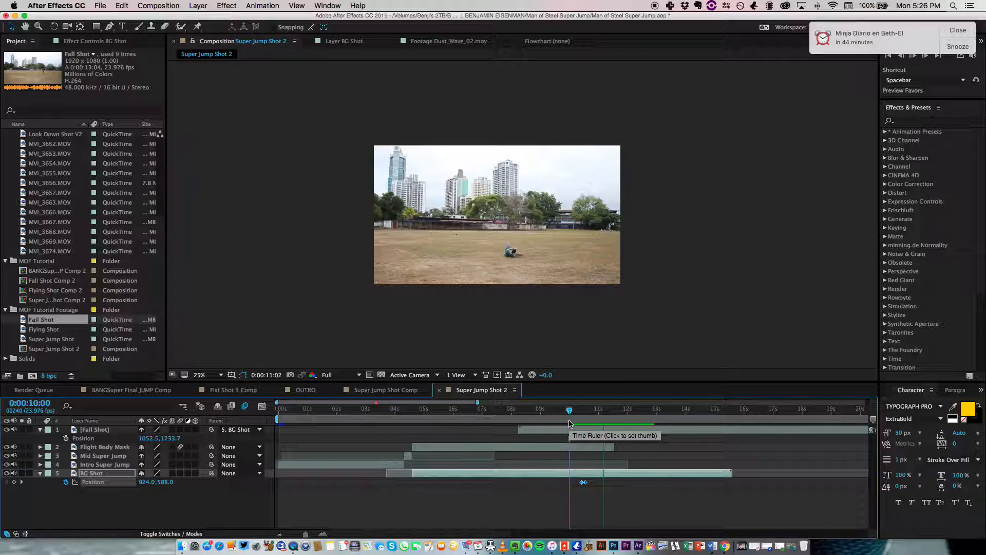
{"action": "left_click", "coordinate": [576, 414]}
{"action": "left_click", "coordinate": [562, 412]}
{"action": "key", "text": "space"}
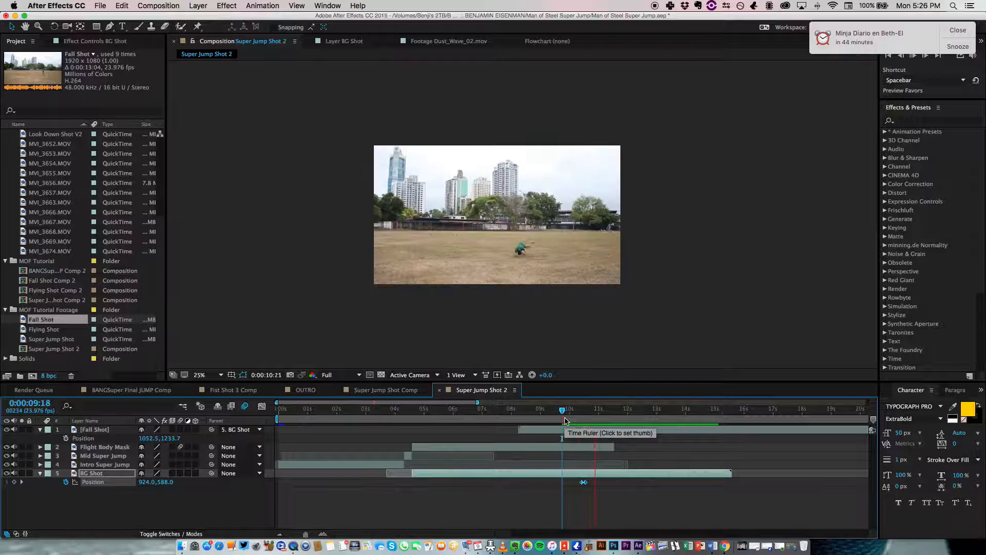
Step: Trim the start of the Fall Shot layer to just before the first BG Shot position keyframe and preview the cut
{"action": "mouse_move", "coordinate": [565, 417]}
{"action": "left_mouse_down"}
{"action": "mouse_move", "coordinate": [497, 416]}
{"action": "mouse_move", "coordinate": [555, 409]}
{"action": "left_mouse_up"}
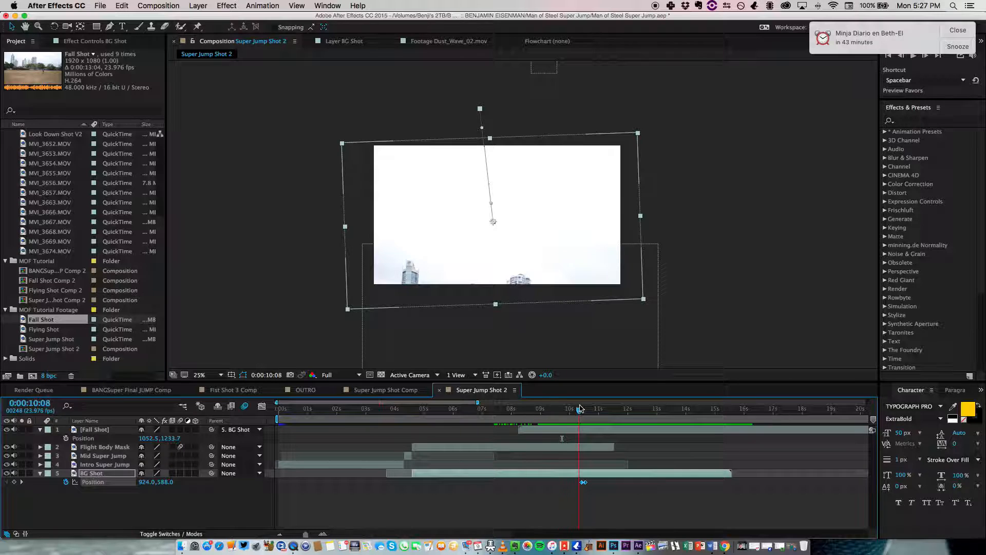
{"action": "left_click", "coordinate": [582, 431]}
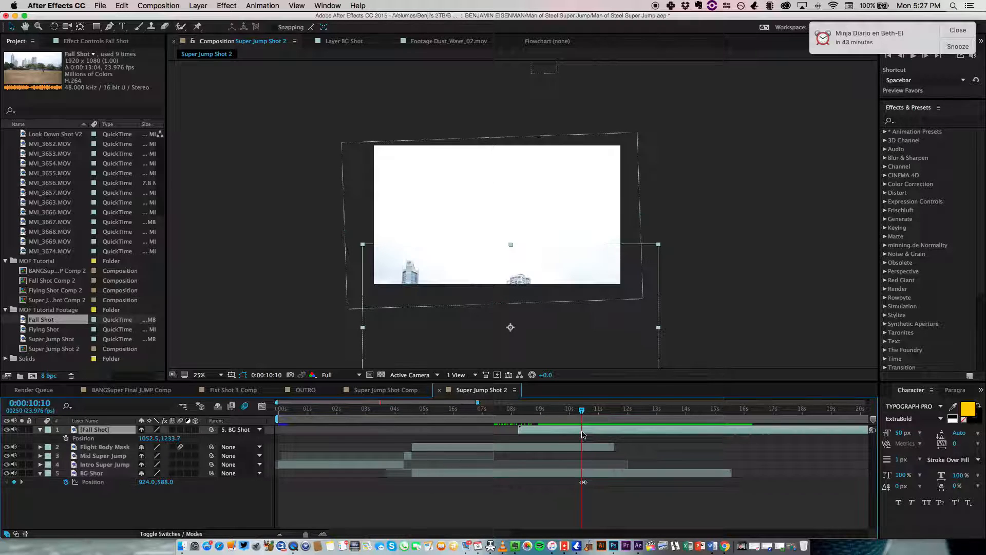
{"action": "key", "text": "alt+bracketleft"}
{"action": "left_click_drag", "start_coordinate": [587, 418], "coordinate": [546, 428]}
{"action": "key", "text": "space"}
Step: Trim the end of the BG Shot layer to just after its second position keyframe
{"action": "left_click_drag", "start_coordinate": [722, 474], "coordinate": [587, 473]}
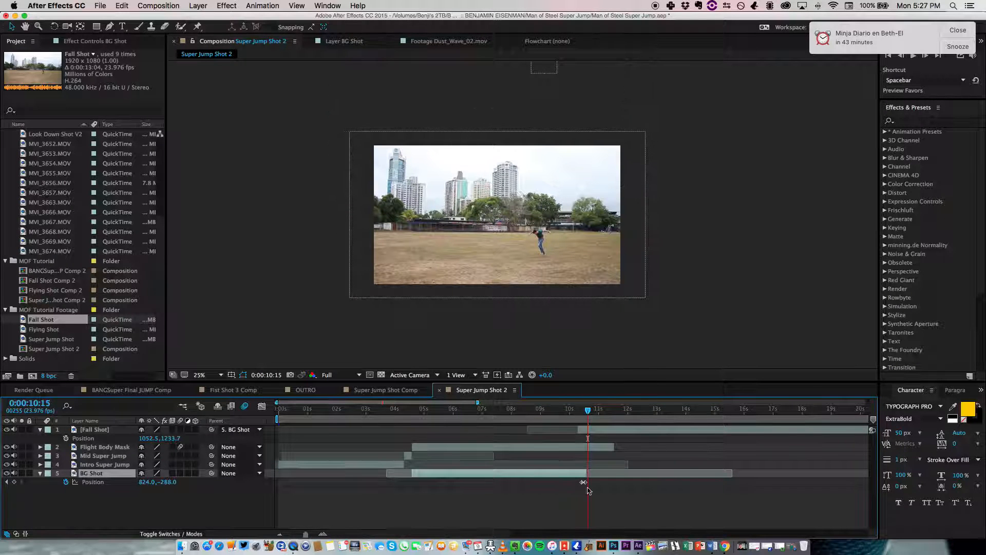
{"action": "left_click_drag", "start_coordinate": [587, 410], "coordinate": [572, 415]}
{"action": "left_click", "coordinate": [425, 486]}
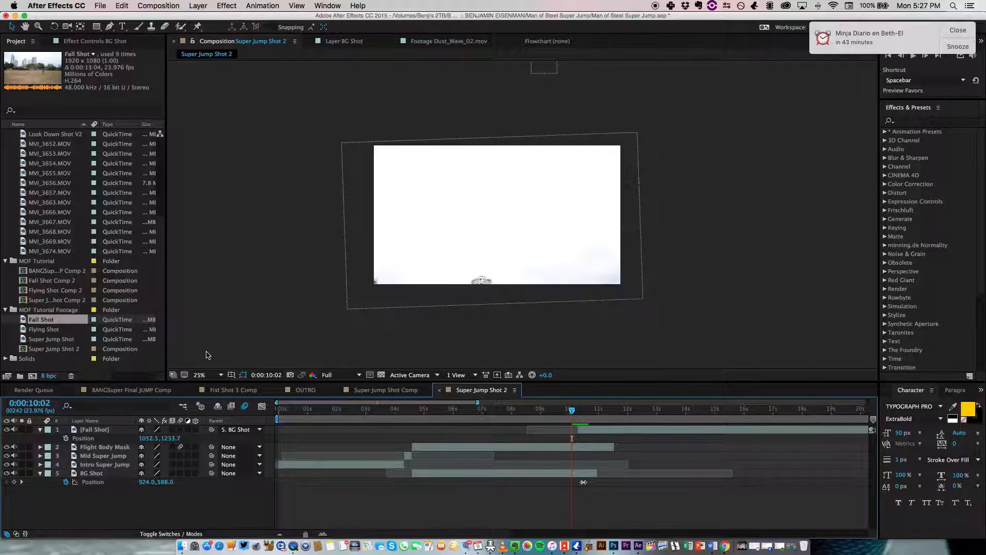
Step: Fit the composition in the viewer and preview the tilt transition from 10:02
{"action": "left_click", "coordinate": [205, 375]}
{"action": "left_click", "coordinate": [216, 379]}
{"action": "left_click", "coordinate": [249, 508]}
{"action": "key", "text": "space"}
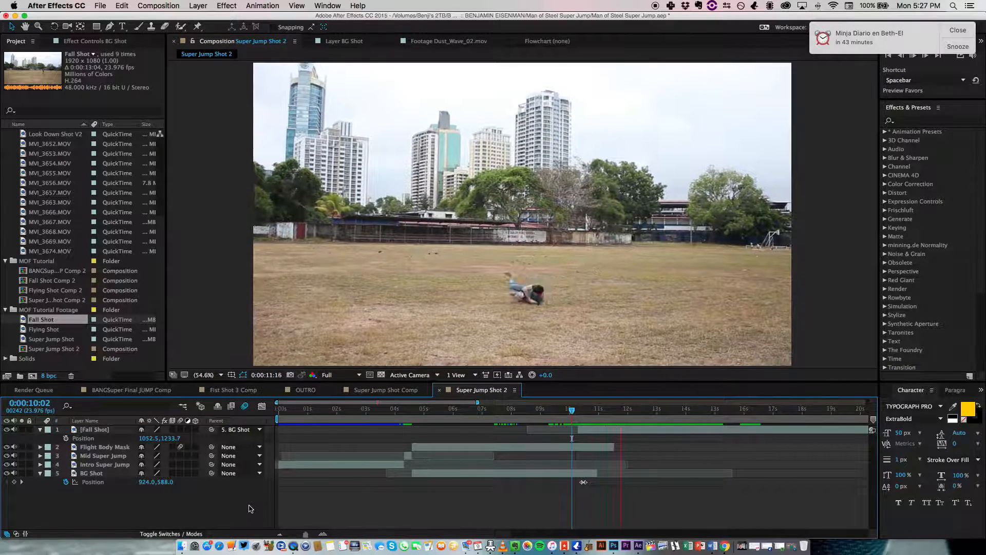
{"action": "mouse_move", "coordinate": [577, 422]}
{"action": "left_mouse_down"}
{"action": "mouse_move", "coordinate": [557, 419]}
{"action": "mouse_move", "coordinate": [590, 419]}
{"action": "mouse_move", "coordinate": [574, 420]}
{"action": "left_mouse_up"}
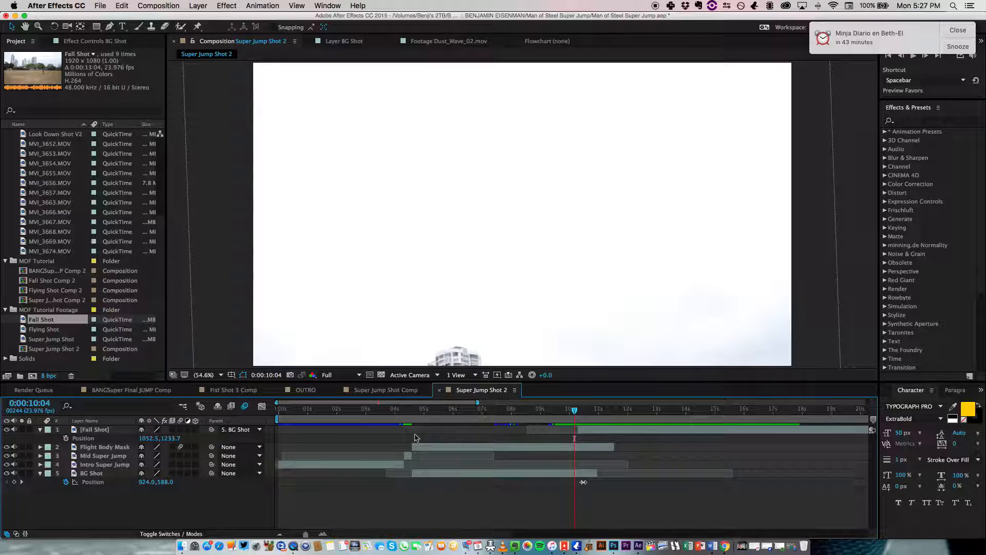
Step: Enable motion blur on the Fall Shot and BG Shot layers and preview the tilt into the fall
{"action": "left_click", "coordinate": [113, 431]}
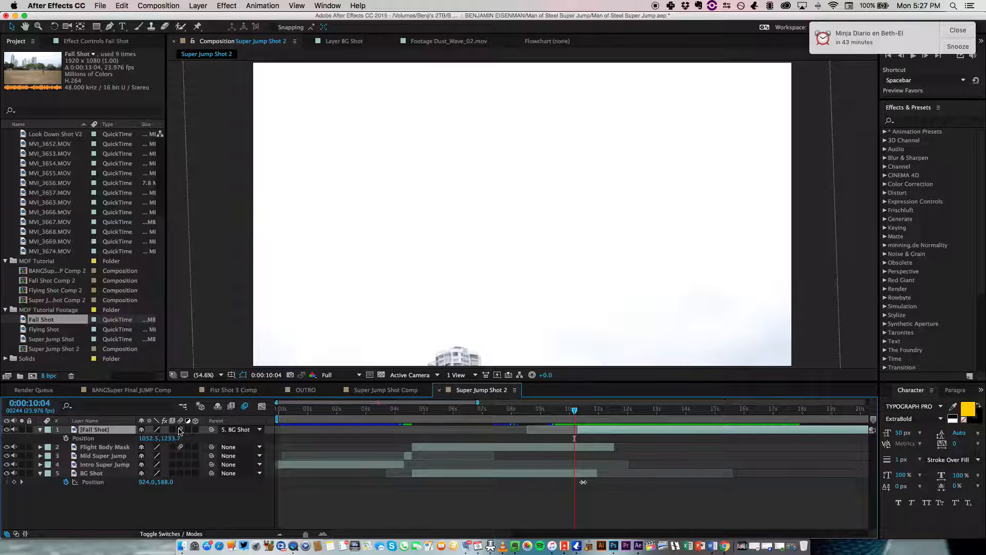
{"action": "key", "text": "space"}
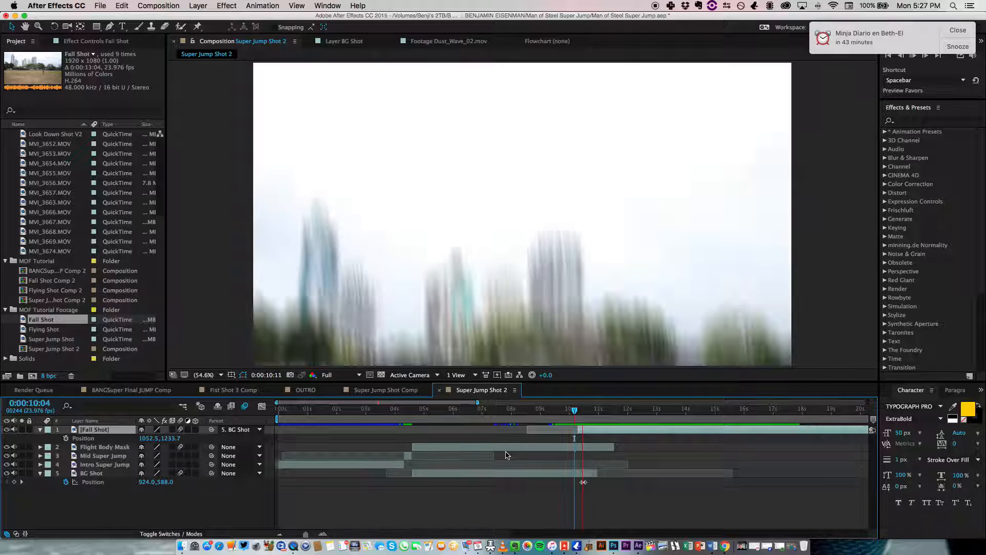
{"action": "left_click_drag", "start_coordinate": [575, 411], "coordinate": [606, 410]}
{"action": "key", "text": "space"}
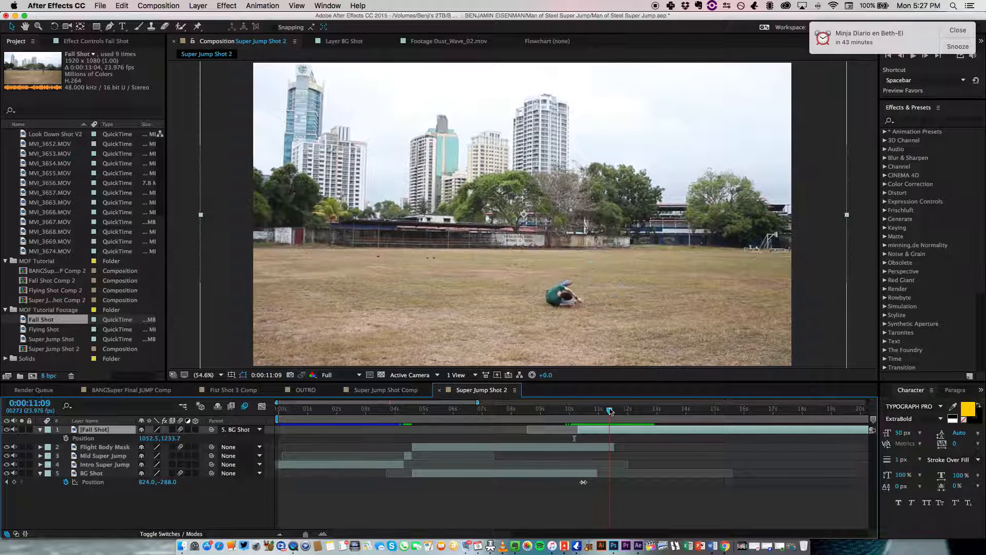
{"action": "key", "text": "space"}
Step: Check the camera shake effect settings on the trimmed Fall Shot layer in Super Jump Shot Comp, then return to Super Jump Shot 2
{"action": "left_click", "coordinate": [386, 390]}
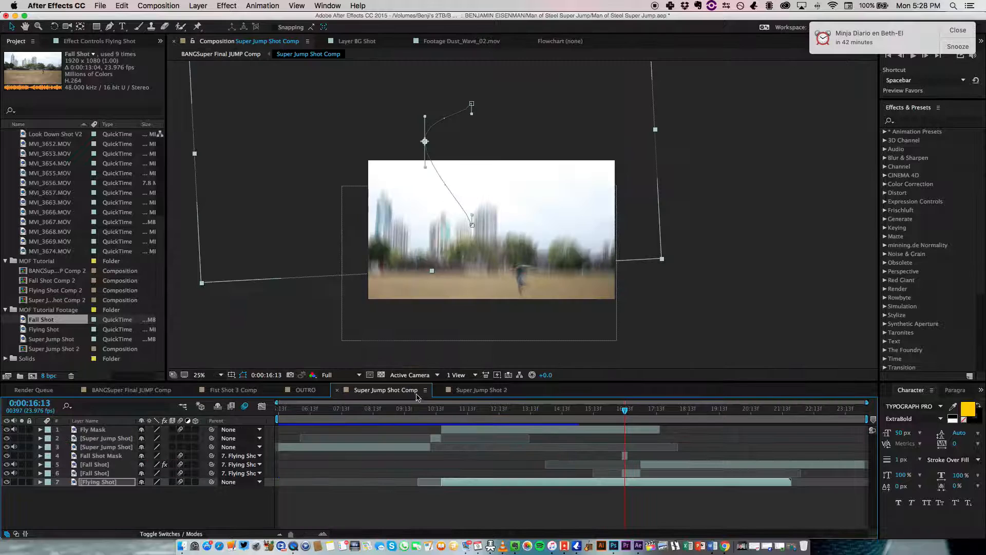
{"action": "left_click", "coordinate": [164, 392]}
{"action": "left_click", "coordinate": [357, 392]}
{"action": "left_click_drag", "start_coordinate": [630, 423], "coordinate": [639, 411]}
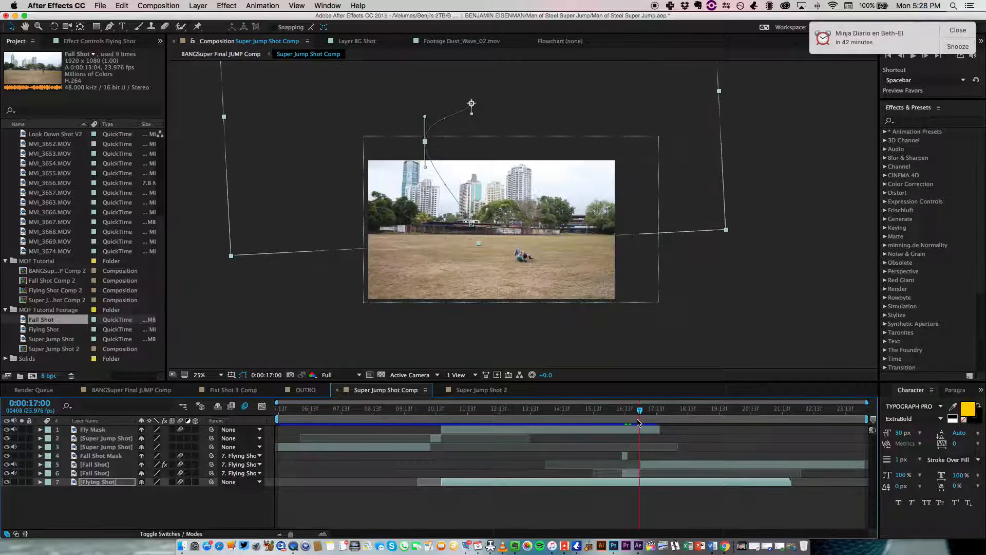
{"action": "left_click", "coordinate": [120, 465]}
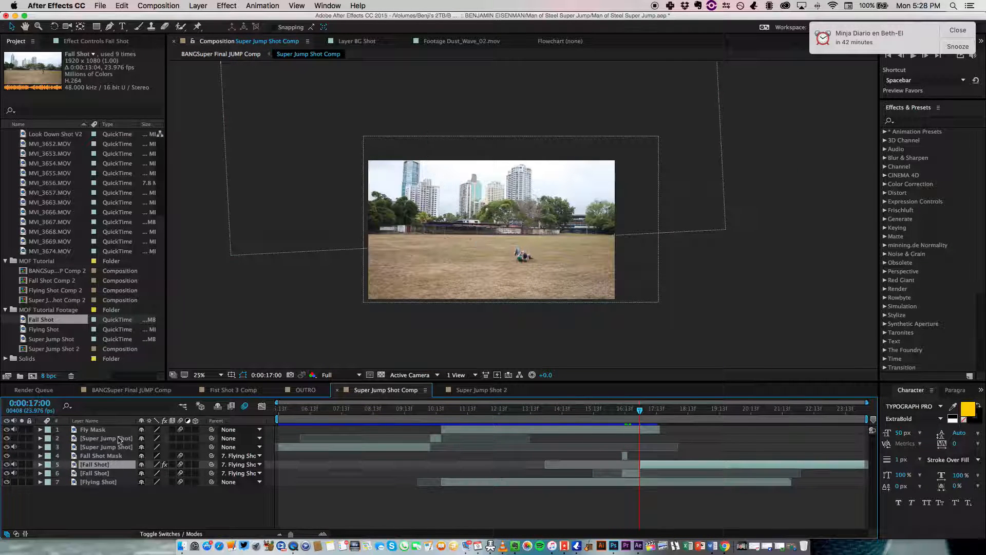
{"action": "left_click", "coordinate": [95, 43]}
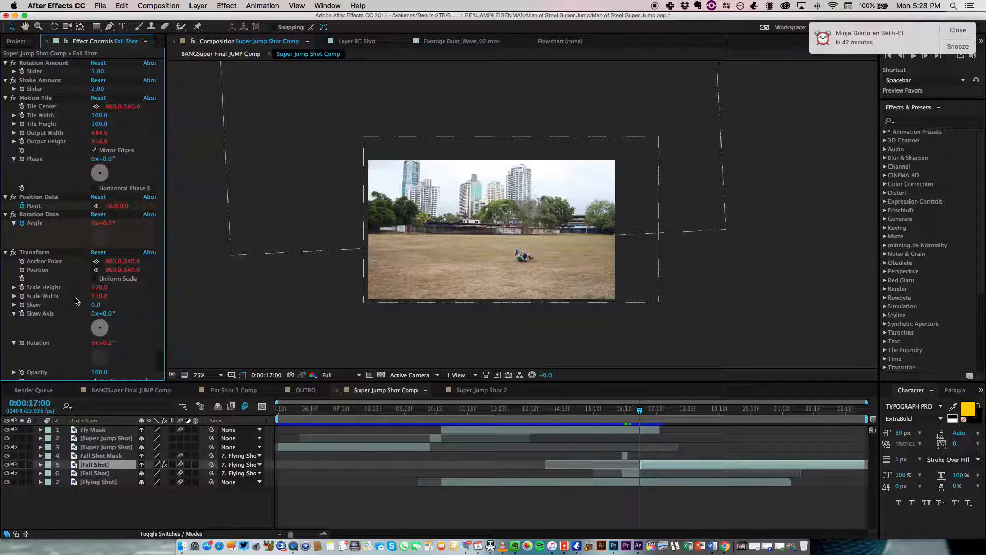
{"action": "left_click", "coordinate": [468, 390]}
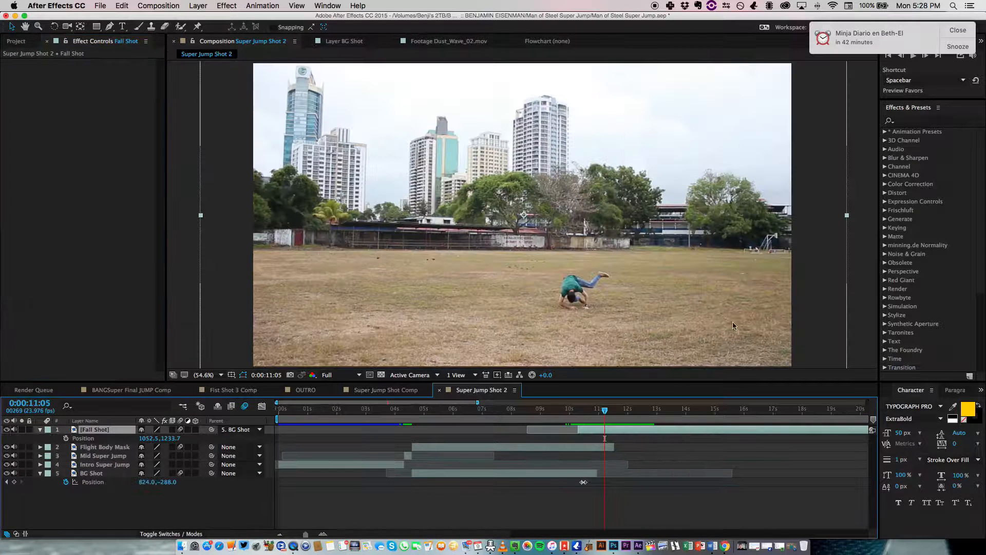
{"action": "left_click", "coordinate": [915, 123]}
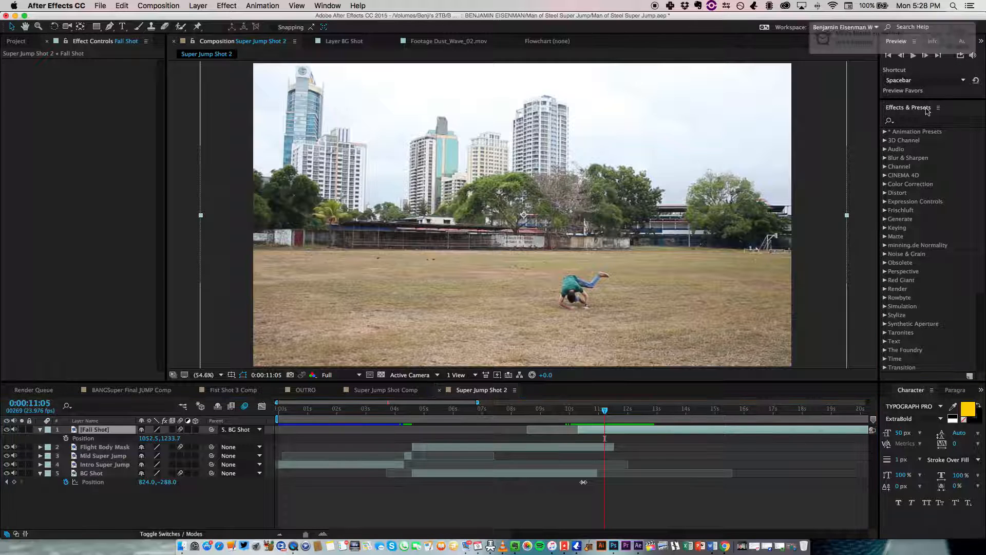
{"action": "type", "text": "fal"}
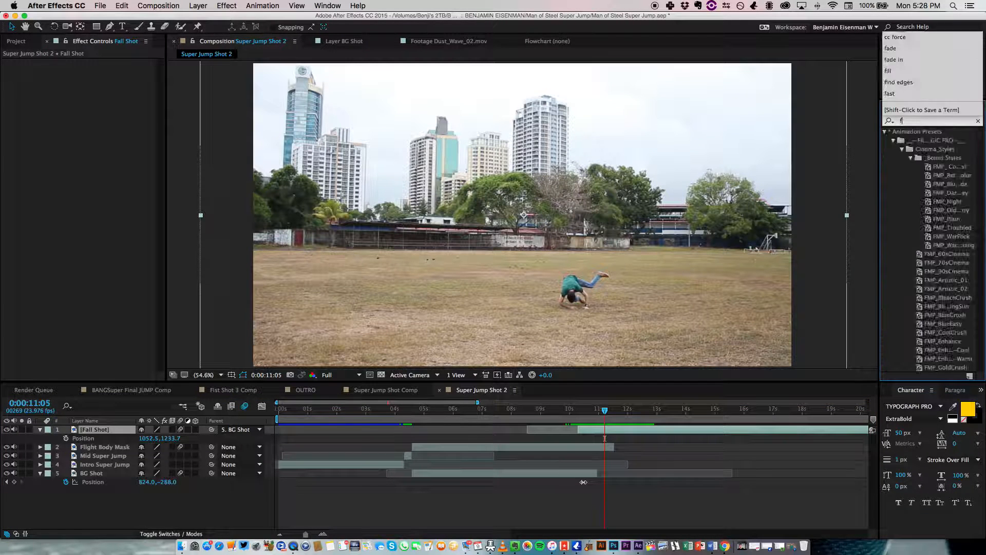
{"action": "key", "text": "BackSpace"}
{"action": "key", "text": "BackSpace"}
{"action": "key", "text": "BackSpace"}
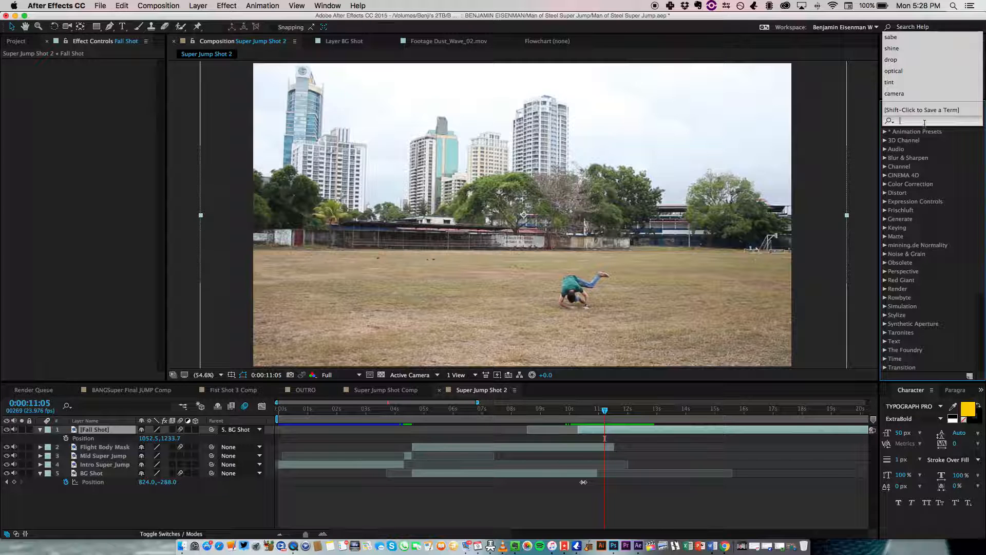
{"action": "type", "text": "REAL"}
{"action": "key", "text": "BackSpace"}
{"action": "key", "text": "BackSpace"}
{"action": "key", "text": "BackSpace"}
{"action": "key", "text": "BackSpace"}
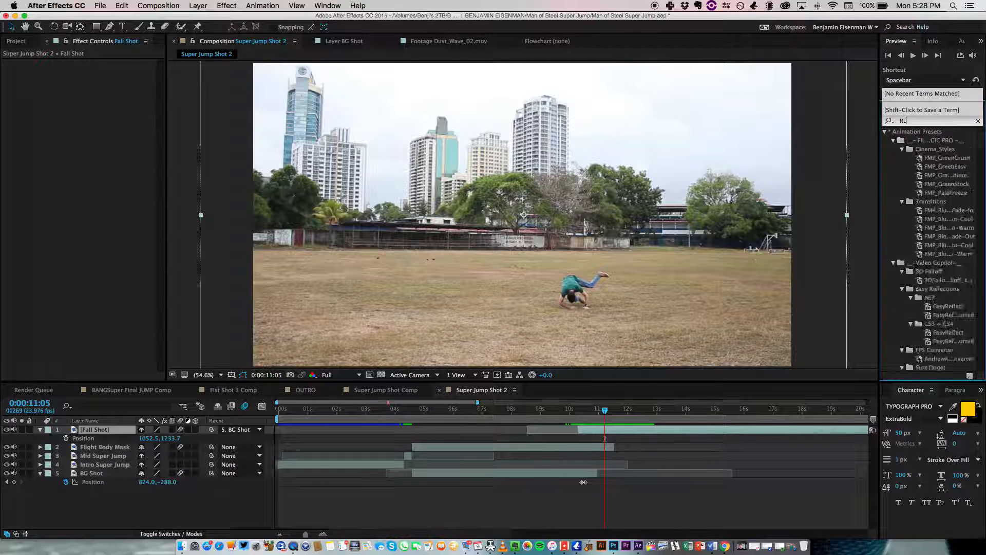
Step: Search the effects for "camera" and apply the fifth Real Camera Shake preset to the whole Fall Shot layer
{"action": "type", "text": "camera"}
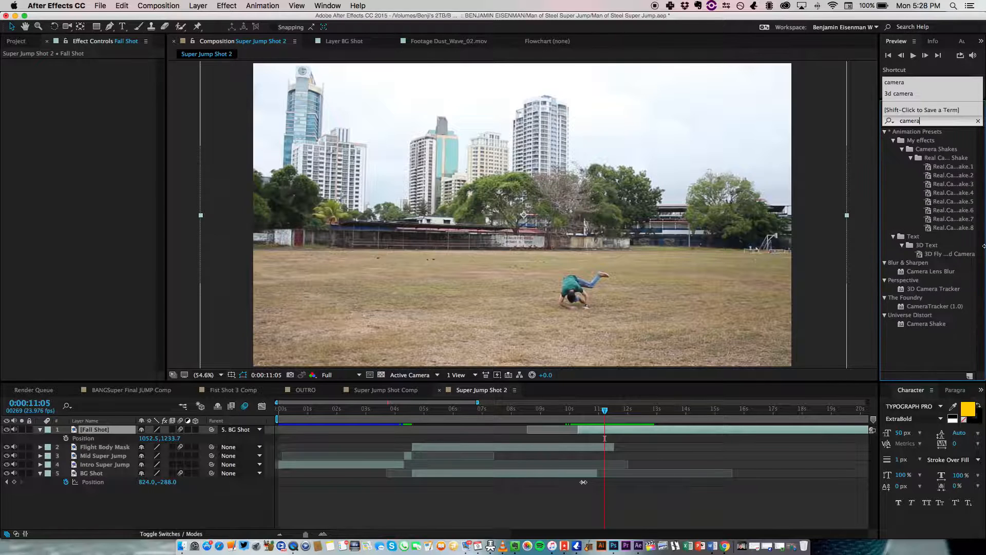
{"action": "left_click", "coordinate": [965, 168]}
{"action": "left_click", "coordinate": [965, 202]}
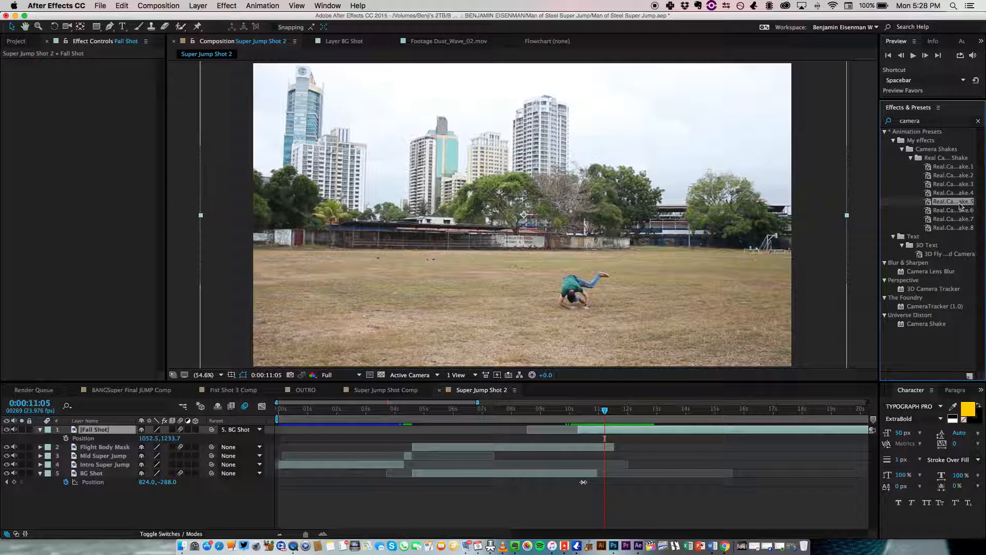
{"action": "left_click_drag", "start_coordinate": [956, 203], "coordinate": [101, 432]}
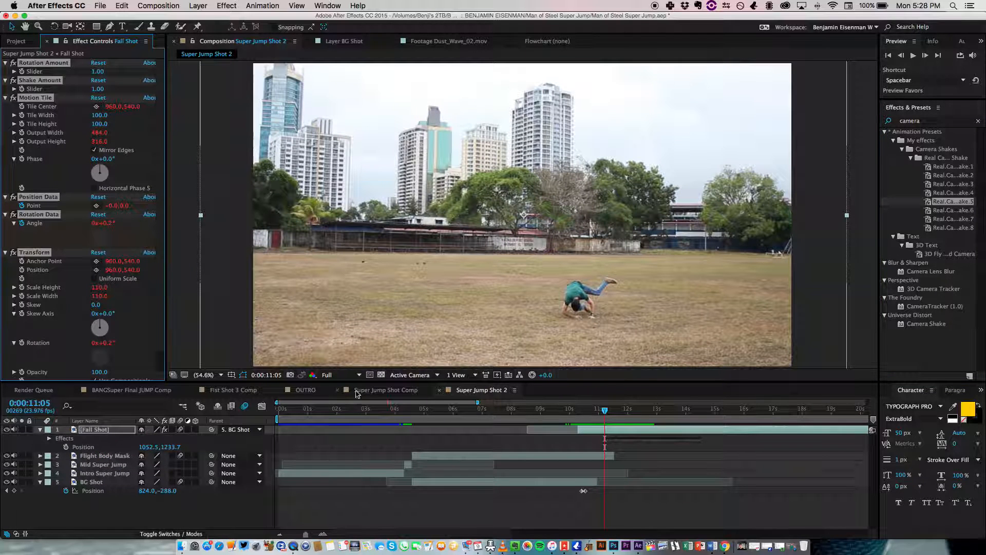
Step: Preview the shake on Fall Shot from 10:00, check the tilt frames near 10:12 and undo the applied preset
{"action": "left_click_drag", "start_coordinate": [588, 415], "coordinate": [569, 420]}
{"action": "key", "text": "space"}
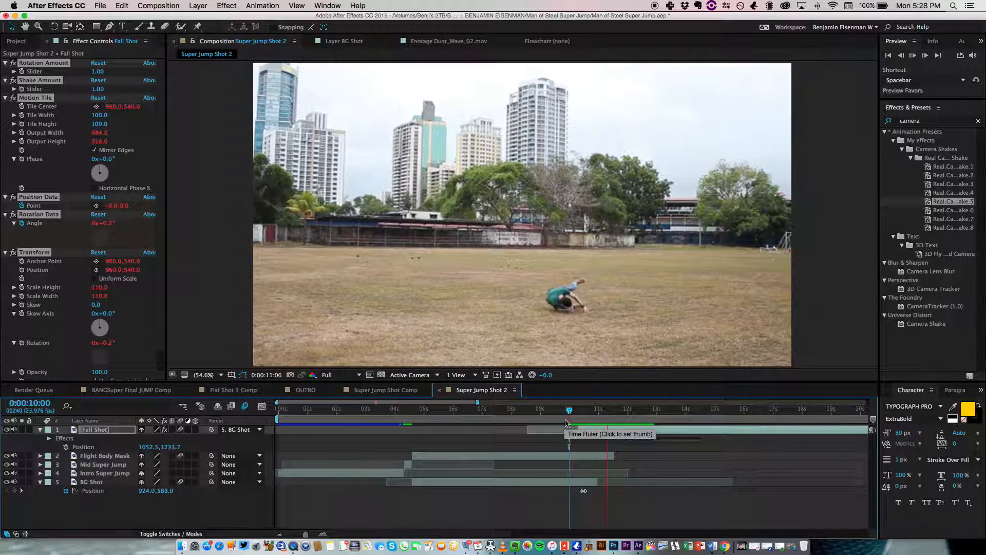
{"action": "left_click_drag", "start_coordinate": [599, 413], "coordinate": [589, 416]}
{"action": "left_click_drag", "start_coordinate": [594, 415], "coordinate": [591, 418]}
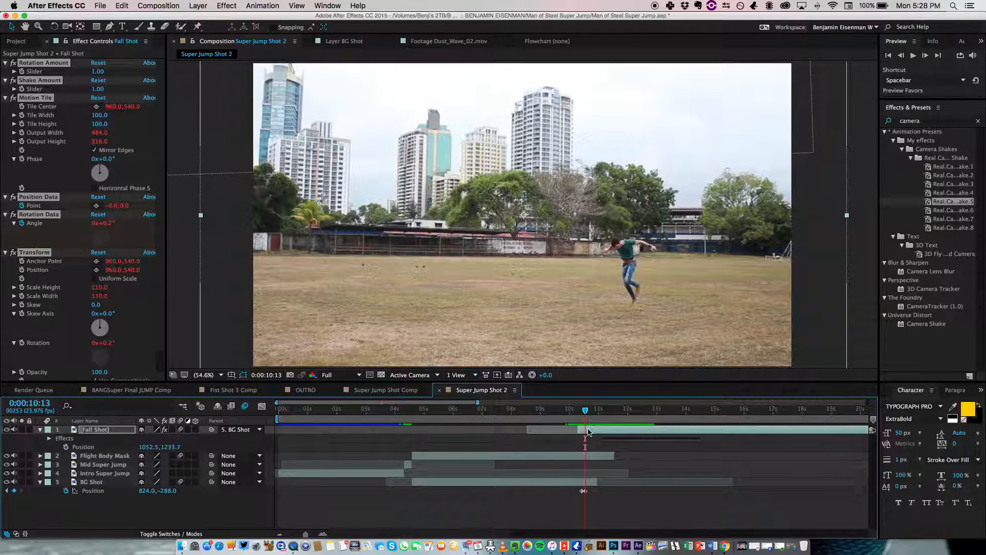
{"action": "key", "text": "Page_Up"}
{"action": "left_click", "coordinate": [588, 431]}
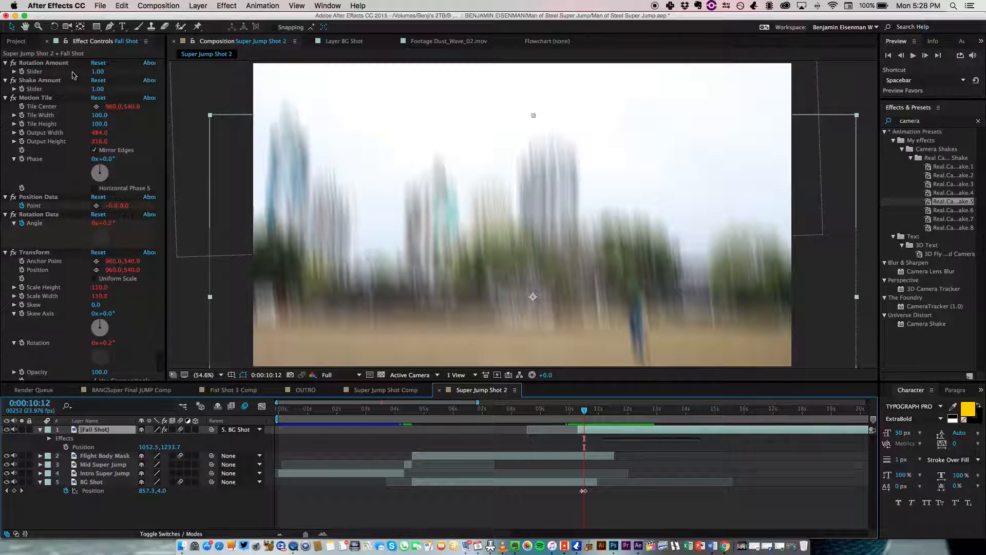
{"action": "key", "text": "super+z"}
Step: Split the Fall Shot layer at 10:14, just after the tilt ends
{"action": "left_click_drag", "start_coordinate": [605, 414], "coordinate": [587, 414]}
{"action": "left_click", "coordinate": [590, 429]}
{"action": "left_click", "coordinate": [122, 6]}
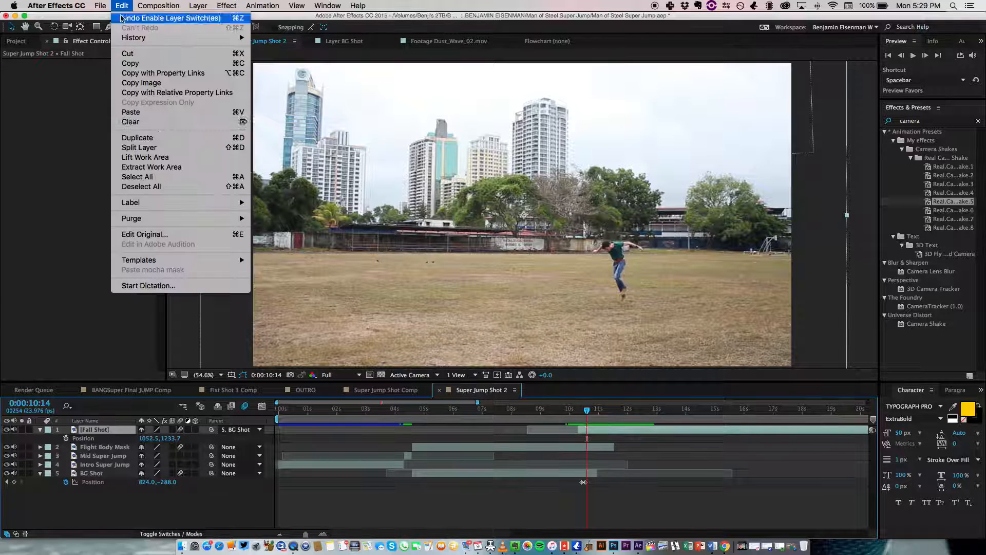
{"action": "key", "text": "super+shift+d"}
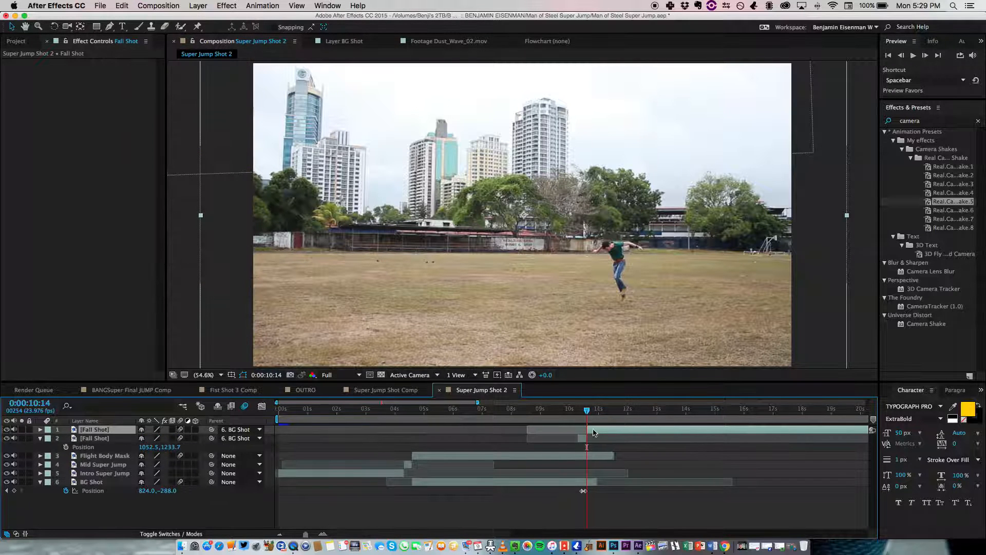
Step: Apply the fifth Real Camera Shake preset to the Fall Shot piece starting at 10:14 and preview it from 10:10
{"action": "left_click_drag", "start_coordinate": [955, 213], "coordinate": [584, 419]}
{"action": "key", "text": "space"}
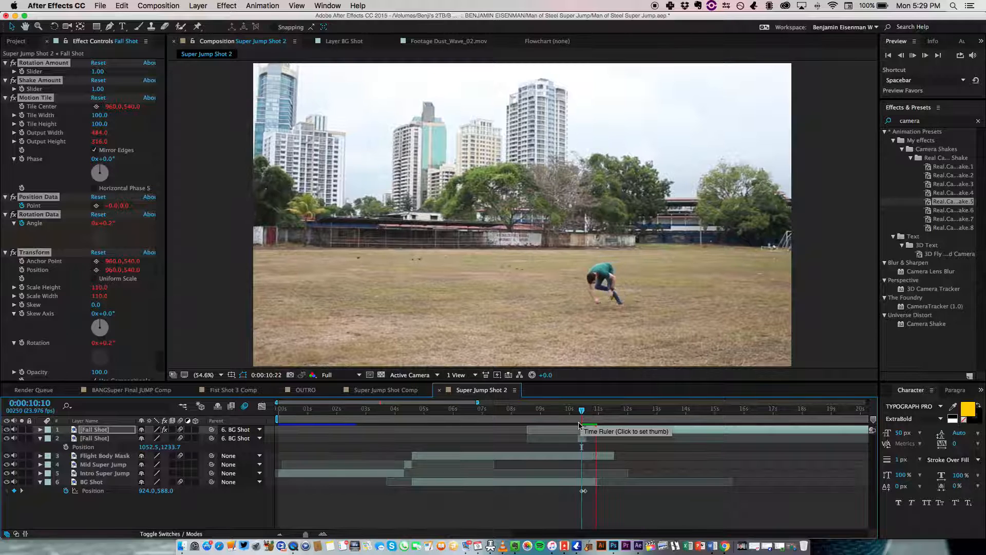
{"action": "left_click", "coordinate": [594, 415]}
{"action": "left_click_drag", "start_coordinate": [594, 415], "coordinate": [591, 413]}
Step: Start keyframing the Shake Amount slider on the top Fall Shot piece at 10:14 with a value of 4
{"action": "left_click", "coordinate": [58, 126]}
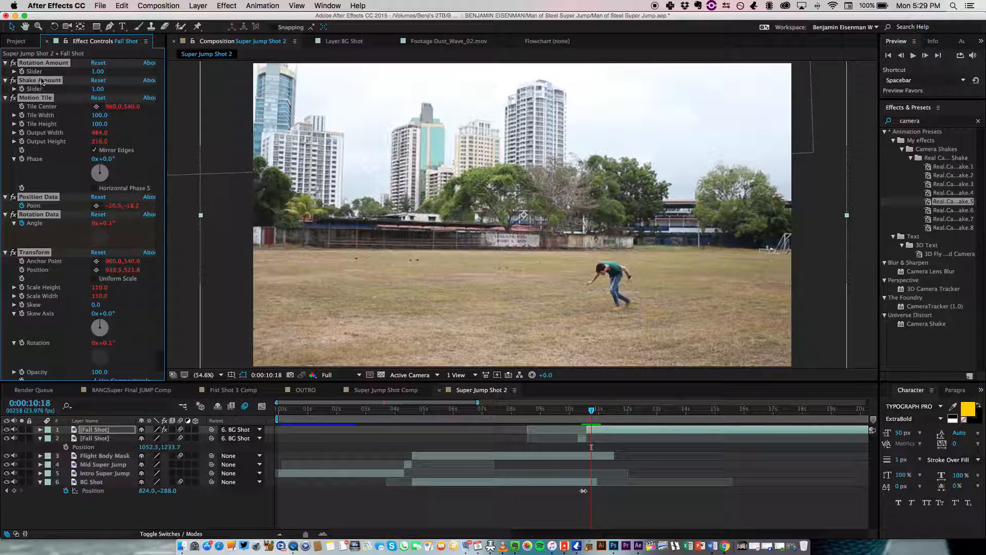
{"action": "left_click", "coordinate": [64, 311]}
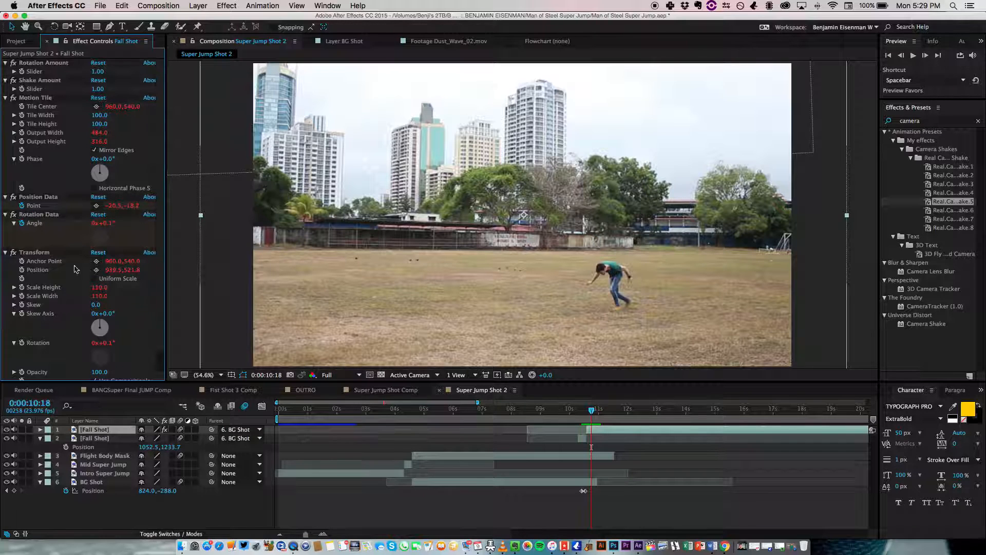
{"action": "left_click", "coordinate": [44, 80]}
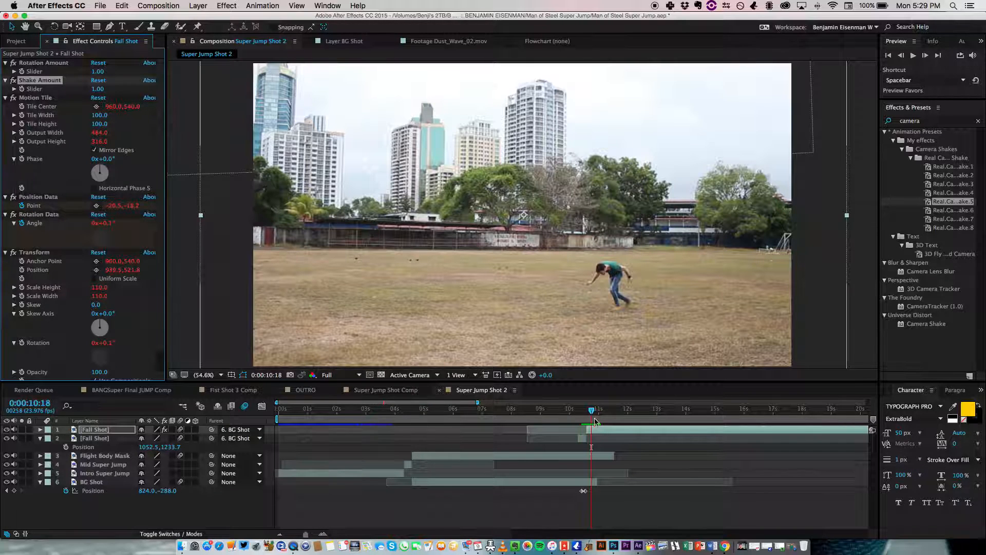
{"action": "left_click_drag", "start_coordinate": [595, 422], "coordinate": [587, 421]}
{"action": "left_click", "coordinate": [22, 89]}
{"action": "type", "text": "5"}
{"action": "key", "text": "Return"}
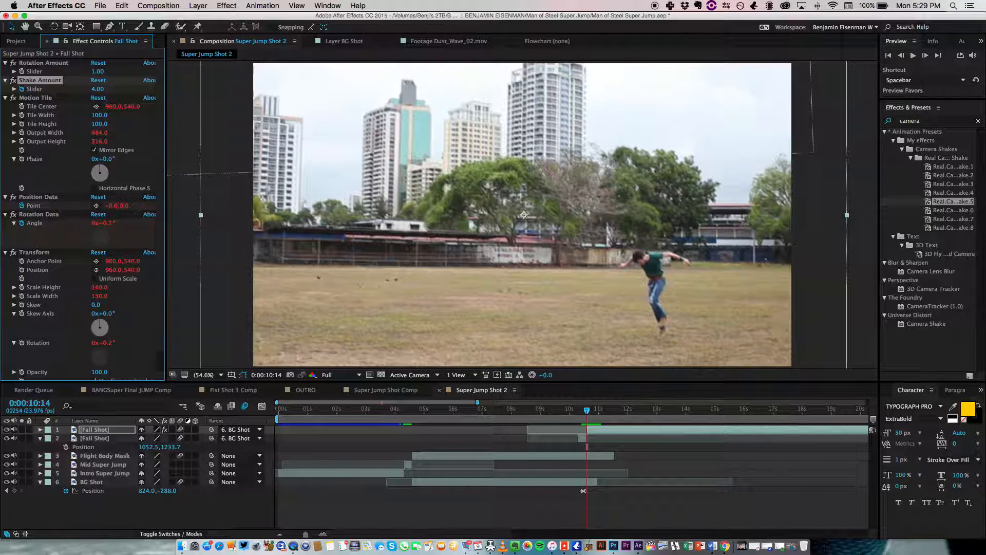
Step: Preview the stronger camera shake on the landing from 10:14
{"action": "key", "text": "space"}
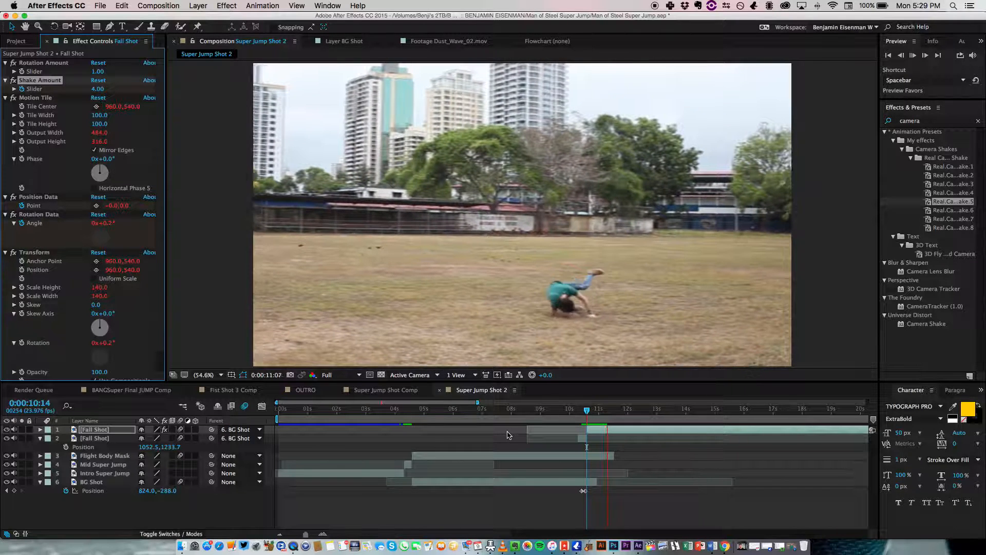
{"action": "left_click", "coordinate": [604, 414]}
{"action": "key", "text": "space"}
Step: Split the shaking Fall Shot piece again at 11:08, during the landing roll
{"action": "left_click", "coordinate": [613, 414]}
{"action": "mouse_move", "coordinate": [613, 415]}
{"action": "left_mouse_down"}
{"action": "mouse_move", "coordinate": [601, 415]}
{"action": "mouse_move", "coordinate": [610, 417]}
{"action": "left_mouse_up"}
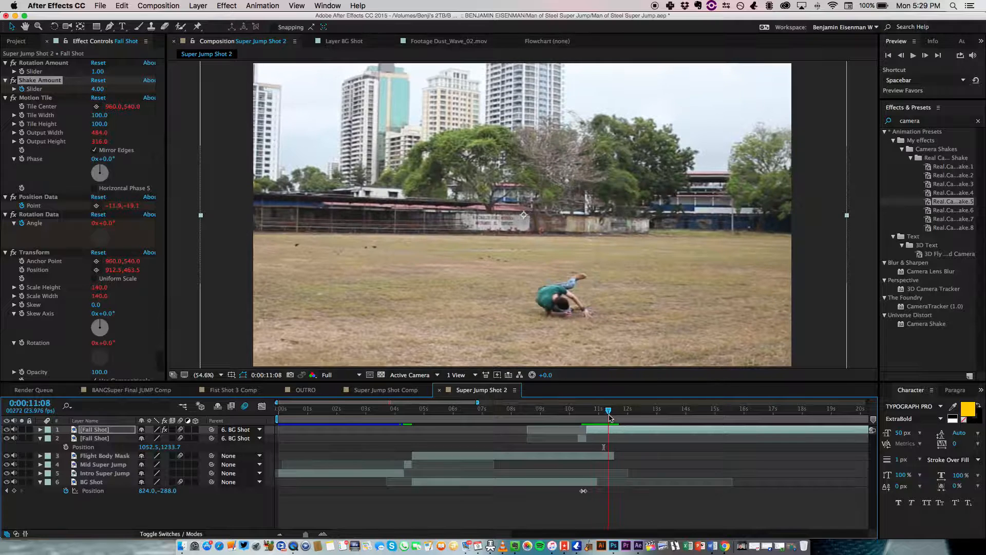
{"action": "left_click", "coordinate": [611, 431]}
{"action": "left_click", "coordinate": [122, 6]}
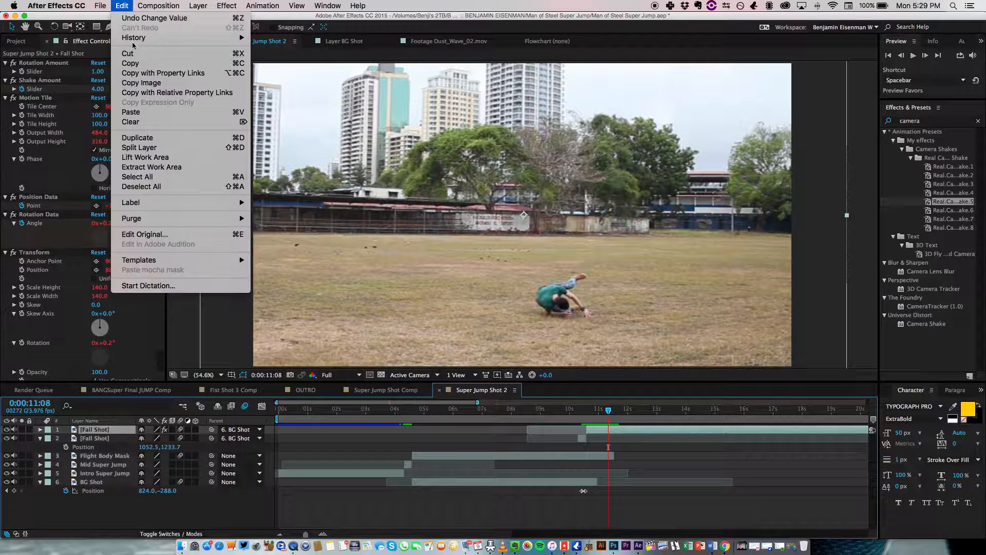
{"action": "left_click", "coordinate": [148, 141]}
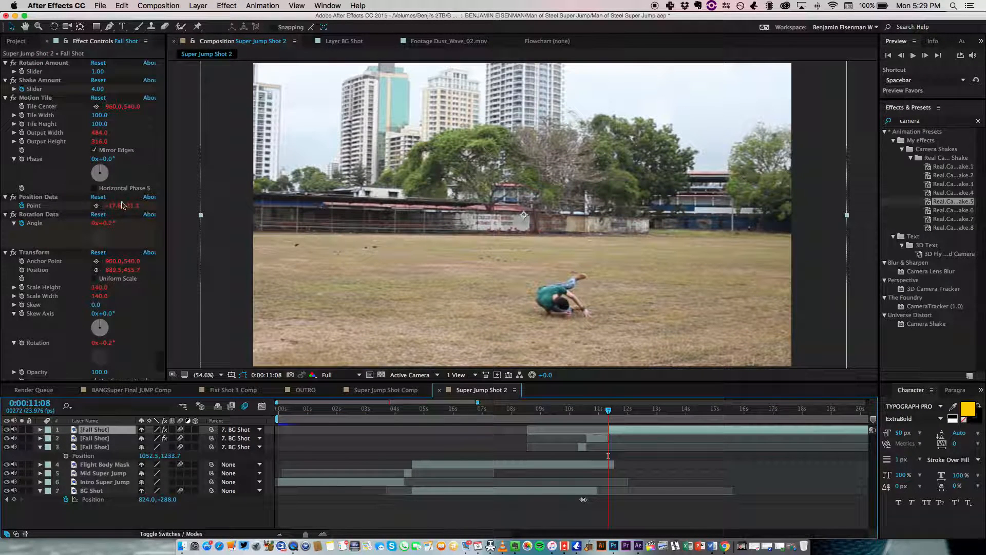
Step: Set the Shake Amount slider of the last Fall Shot piece to 1 at 11:08
{"action": "left_click", "coordinate": [97, 90]}
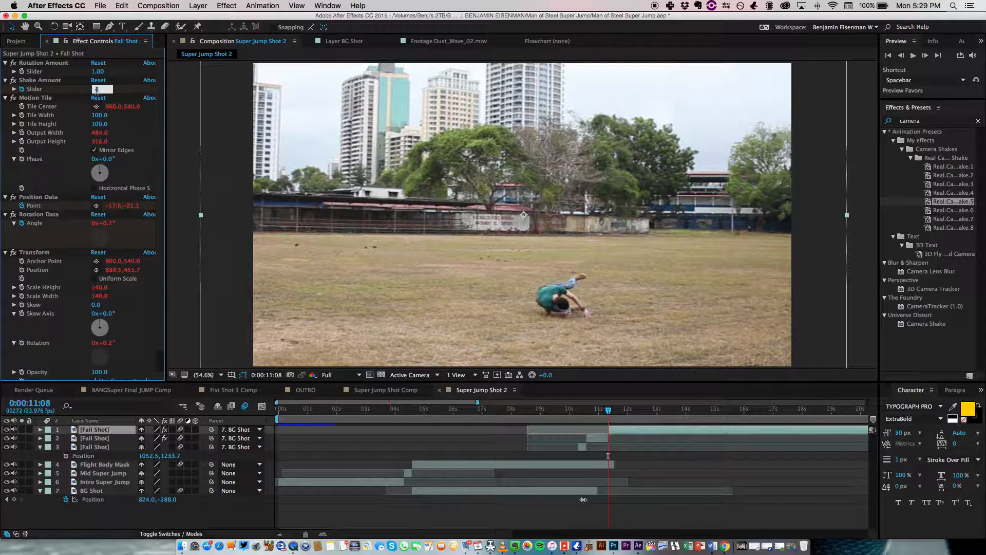
{"action": "type", "text": "1"}
{"action": "key", "text": "Return"}
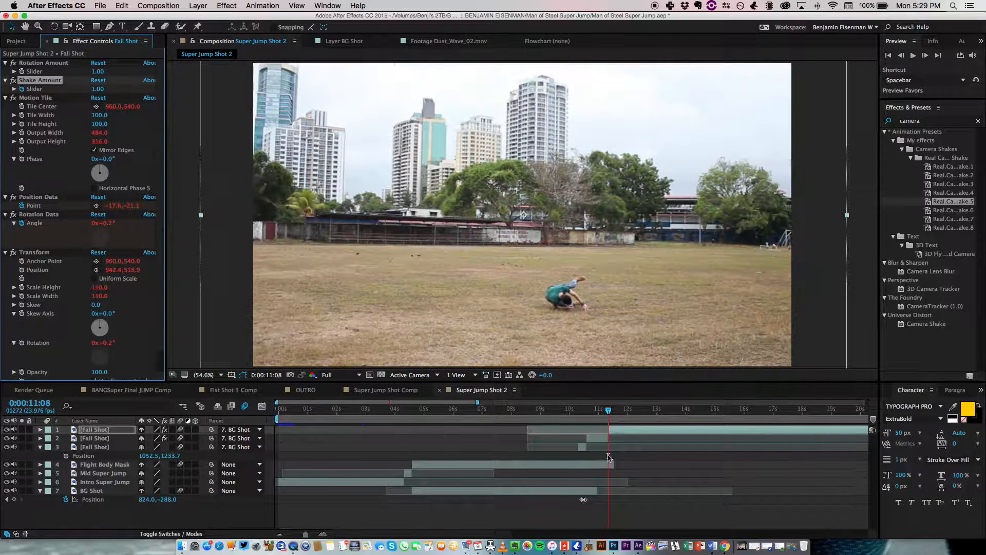
Step: Preview the tilt and the shaking landing from 9:20
{"action": "left_click_drag", "start_coordinate": [609, 410], "coordinate": [564, 411]}
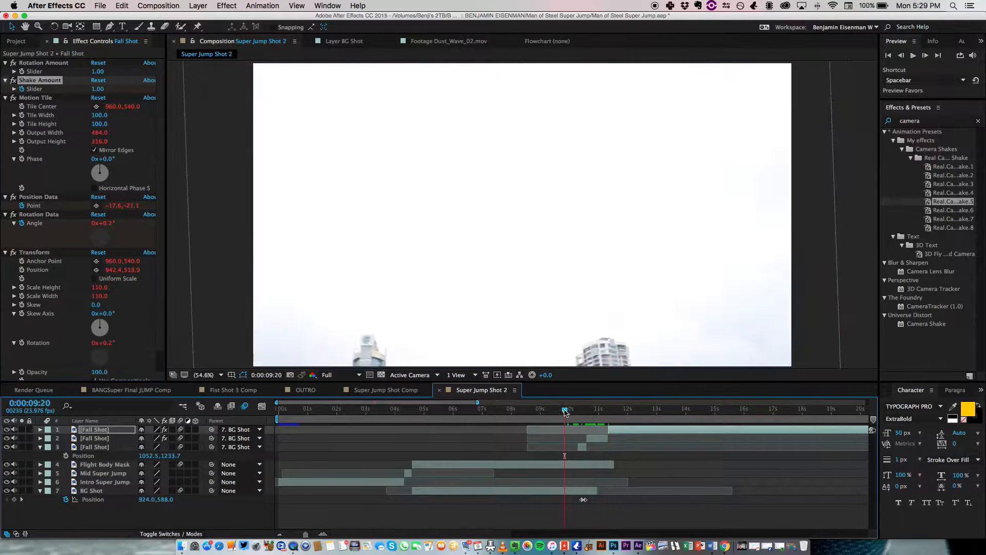
{"action": "left_click", "coordinate": [396, 460]}
{"action": "key", "text": "space"}
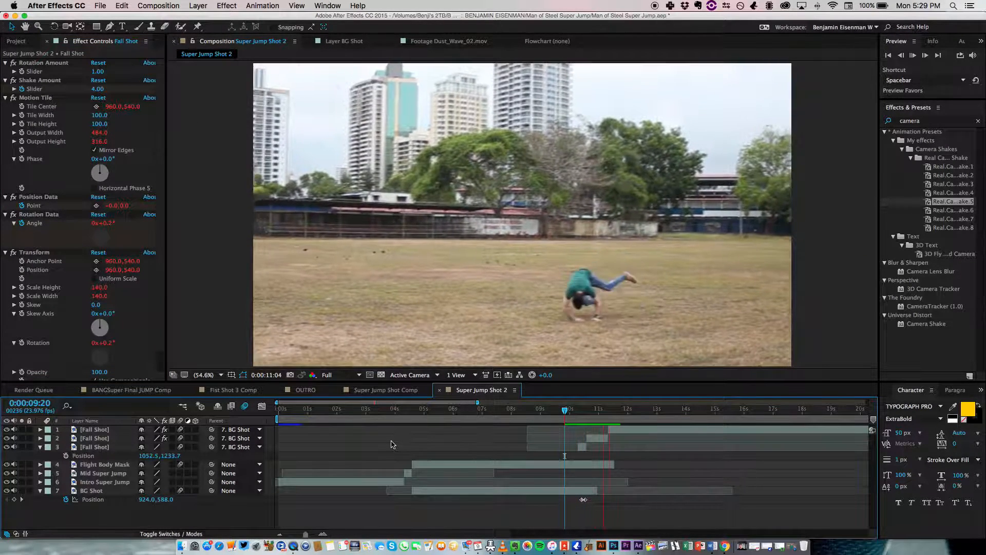
{"action": "key", "text": "space"}
Step: Time-stretch the middle Fall Shot piece with a stretch factor of 50, holding its in-point in place
{"action": "left_click_drag", "start_coordinate": [565, 410], "coordinate": [596, 418]}
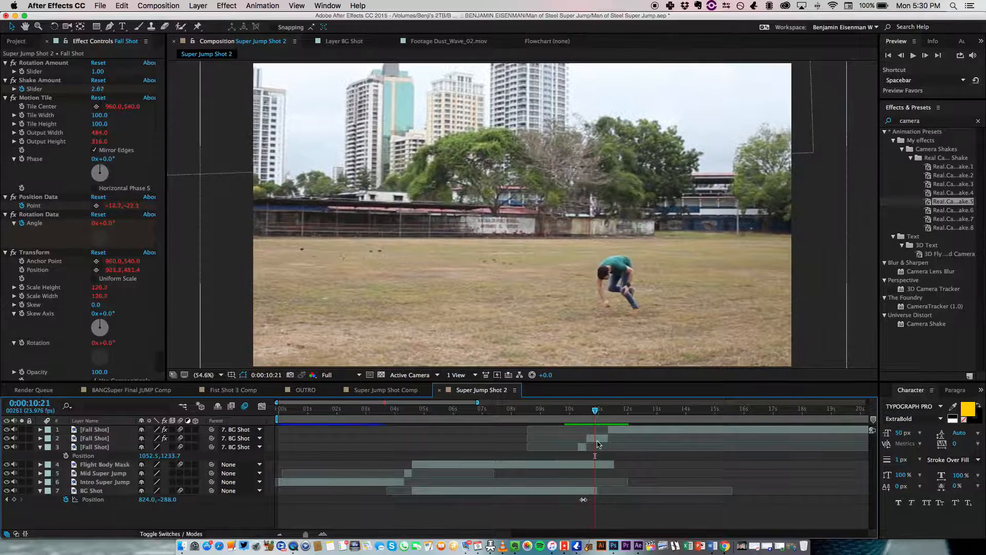
{"action": "left_click", "coordinate": [597, 440]}
{"action": "left_click", "coordinate": [199, 7]}
{"action": "left_click", "coordinate": [256, 366]}
{"action": "right_click", "coordinate": [117, 440]}
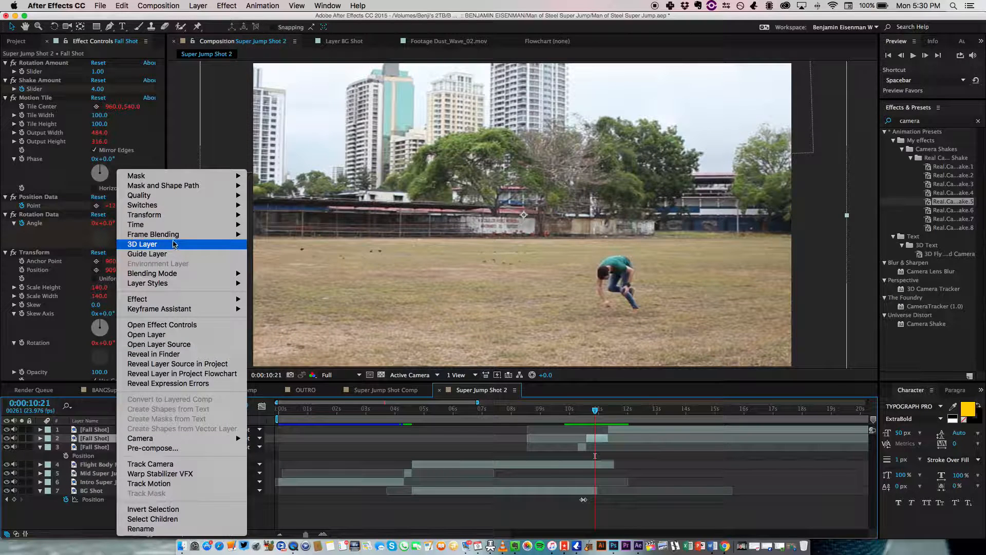
{"action": "mouse_move", "coordinate": [176, 226]}
{"action": "left_click", "coordinate": [266, 245]}
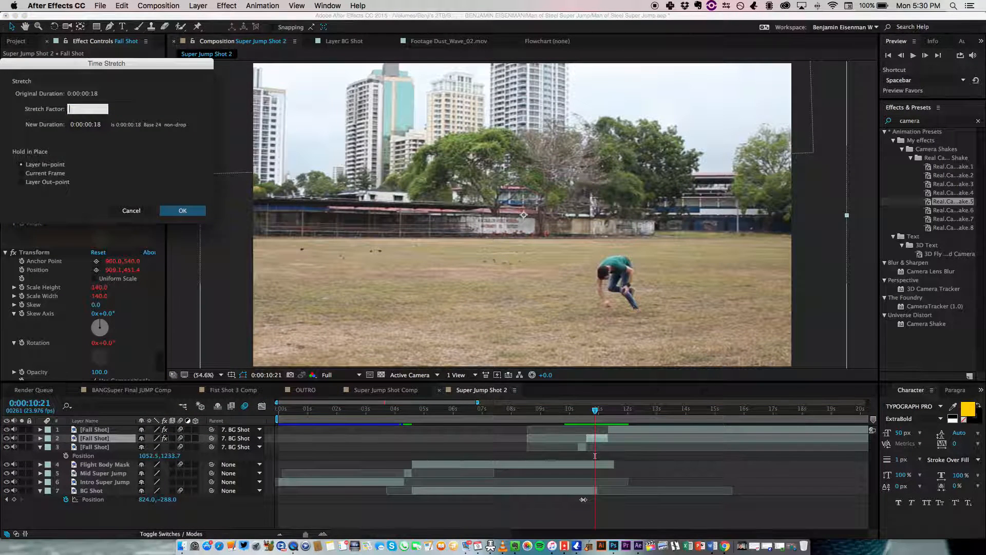
{"action": "type", "text": "50"}
{"action": "key", "text": "Return"}
Step: Move the last Fall Shot piece earlier to meet the end of the sped-up piece and preview the landing from 9:14
{"action": "left_click_drag", "start_coordinate": [627, 431], "coordinate": [574, 417]}
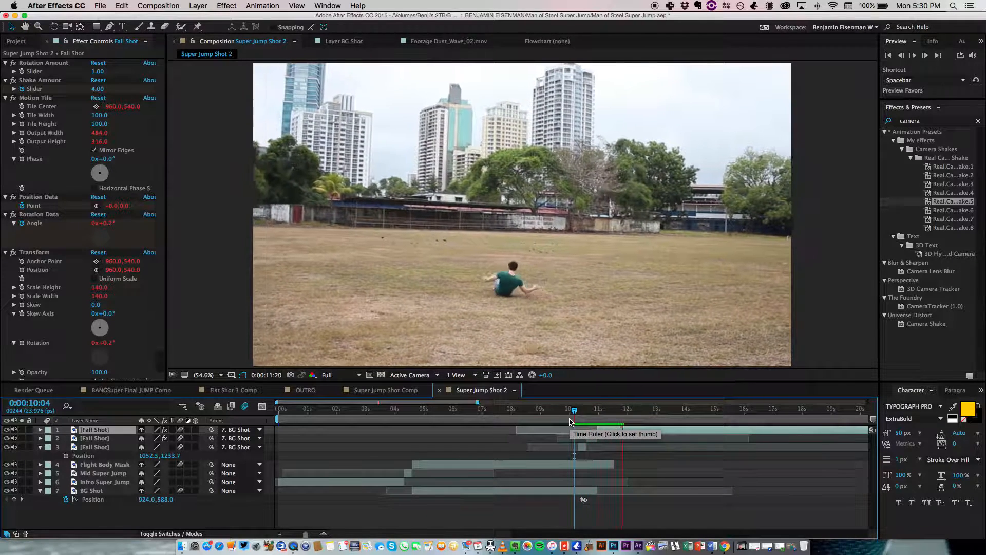
{"action": "left_click", "coordinate": [558, 417]}
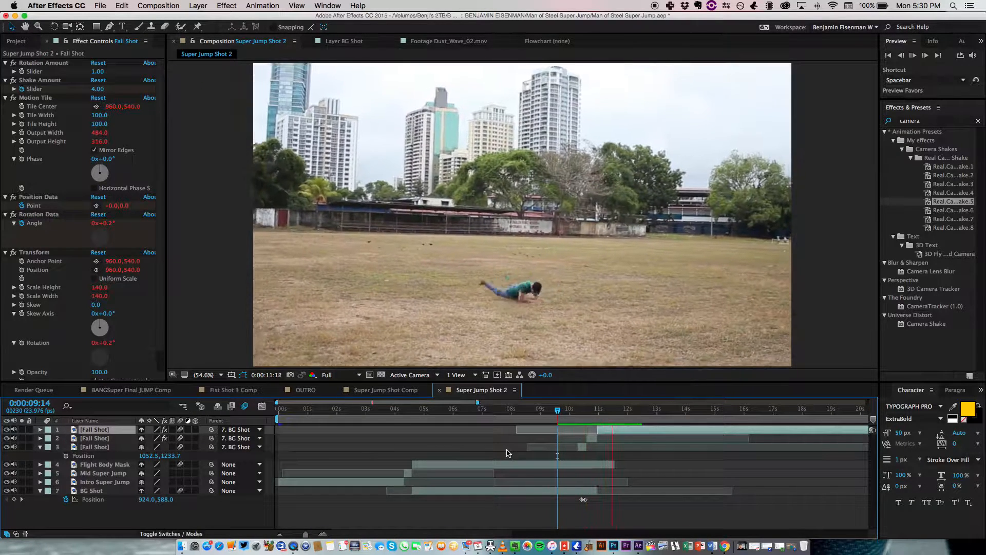
{"action": "left_click", "coordinate": [579, 415]}
{"action": "mouse_move", "coordinate": [577, 414]}
{"action": "left_mouse_down"}
{"action": "mouse_move", "coordinate": [595, 417]}
{"action": "mouse_move", "coordinate": [581, 416]}
{"action": "left_mouse_up"}
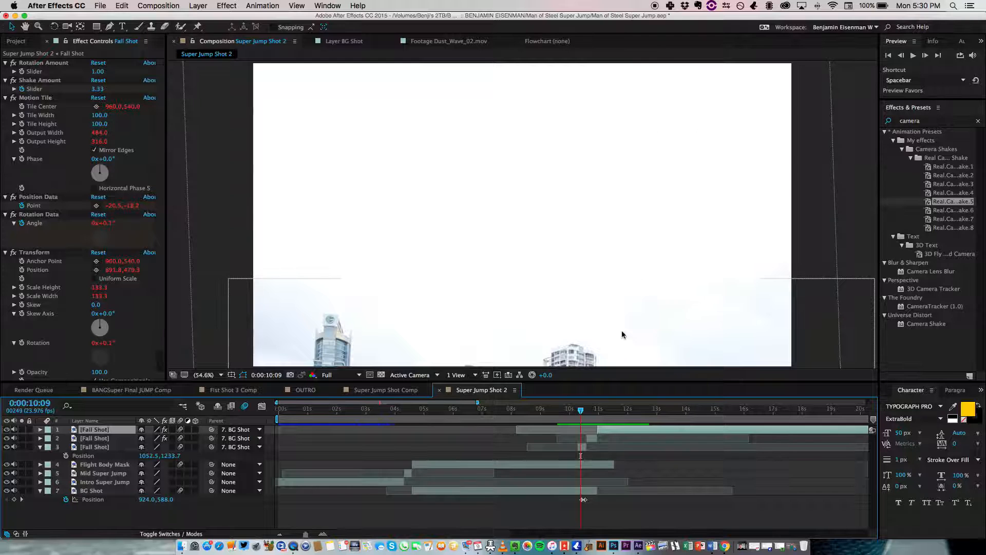
{"action": "key", "text": "space"}
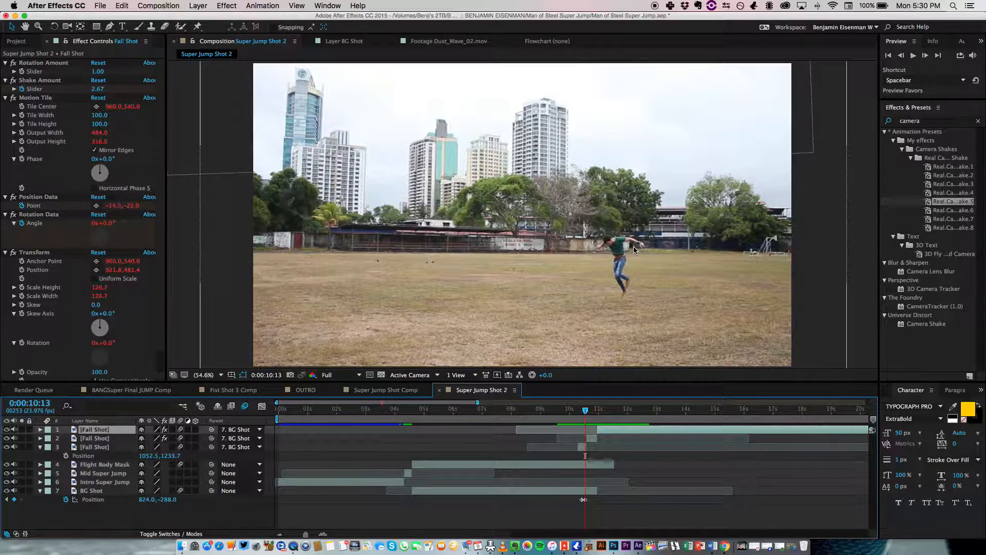
Step: Enlarge the view to 200% and examine the falling figure frame by frame where the first Fall Shot cut occurs, around 10:13
{"action": "scroll", "coordinate": [634, 245], "scroll_direction": "up", "scroll_amount": 4}
{"action": "left_click", "coordinate": [737, 274]}
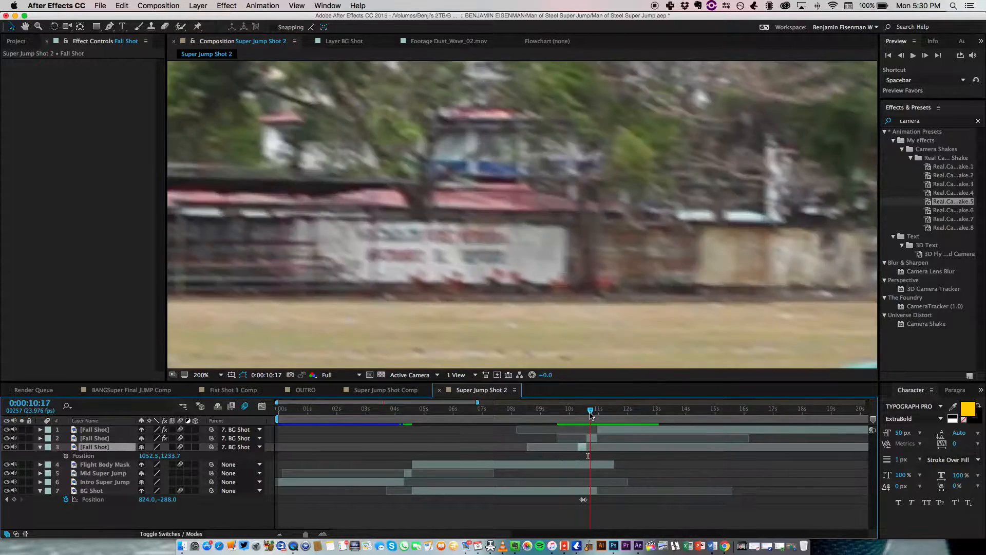
{"action": "left_click", "coordinate": [587, 417]}
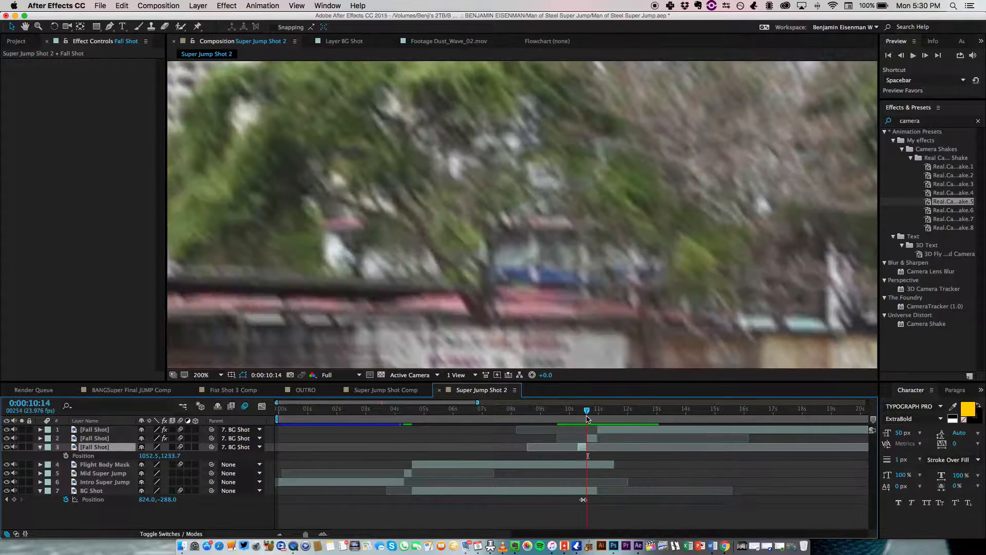
{"action": "left_click_drag", "start_coordinate": [649, 338], "coordinate": [436, 180]}
{"action": "left_click_drag", "start_coordinate": [629, 225], "coordinate": [381, 132]}
{"action": "key", "text": "Page_Down"}
{"action": "key", "text": "Page_Up"}
{"action": "key", "text": "Page_Up"}
{"action": "left_click_drag", "start_coordinate": [379, 130], "coordinate": [564, 208]}
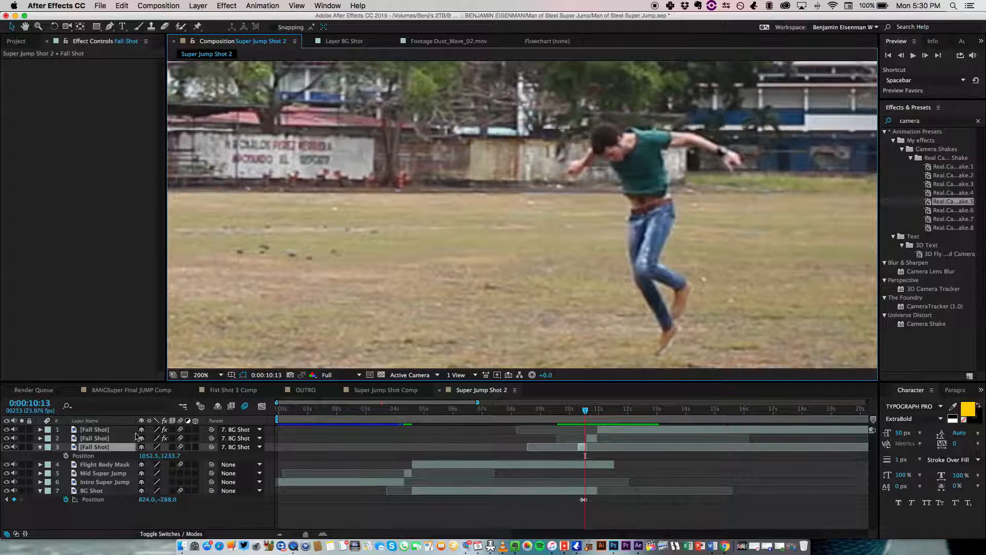
Step: Collapse the earliest Fall Shot piece and rename it Fall Shot1
{"action": "left_click", "coordinate": [40, 447]}
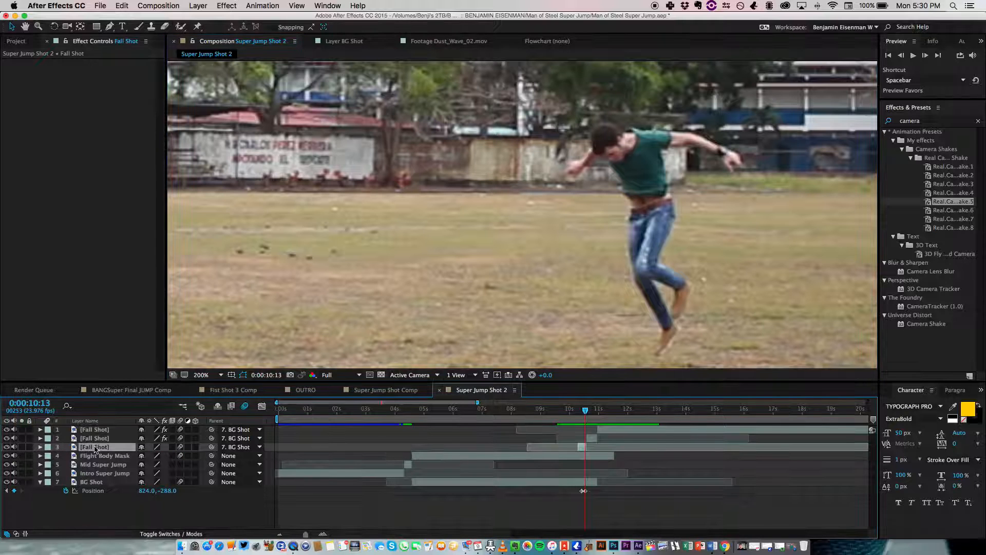
{"action": "key", "text": "Return"}
{"action": "type", "text": "1"}
{"action": "key", "text": "Return"}
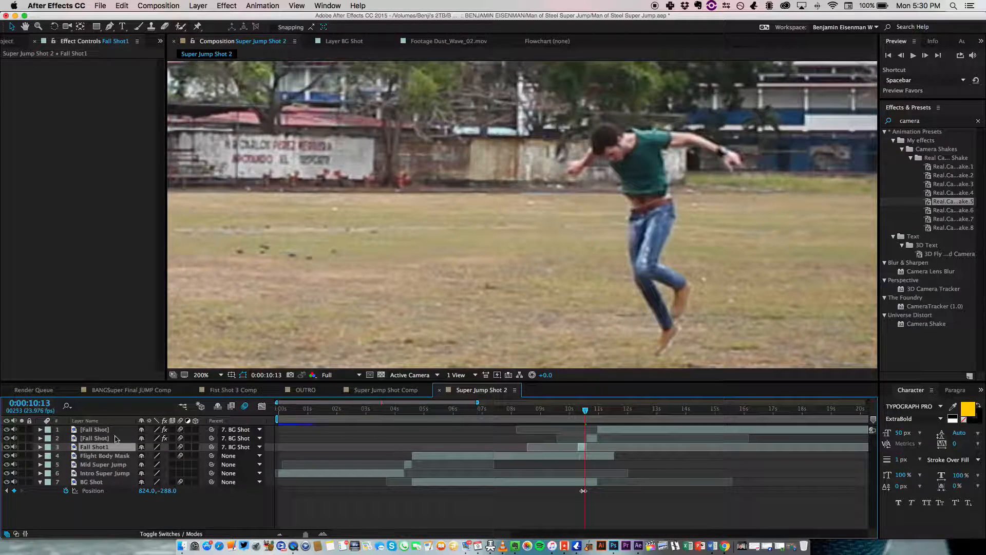
Step: Rename the sped-up middle Fall Shot piece to Mid Fast Fall Shot
{"action": "left_click", "coordinate": [116, 439]}
{"action": "key", "text": "Return"}
{"action": "key", "text": "Right"}
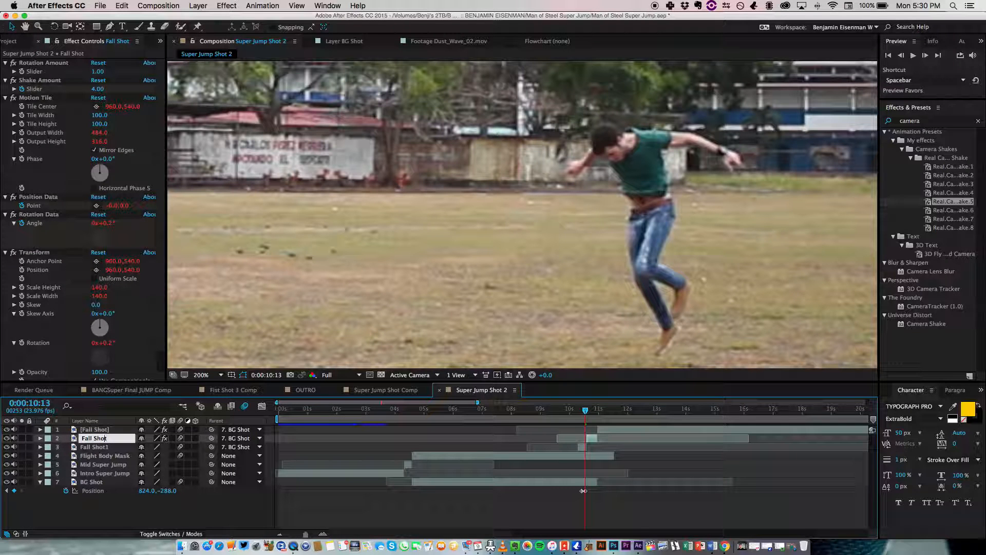
{"action": "type", "text": "Fast"}
{"action": "key", "text": "Return"}
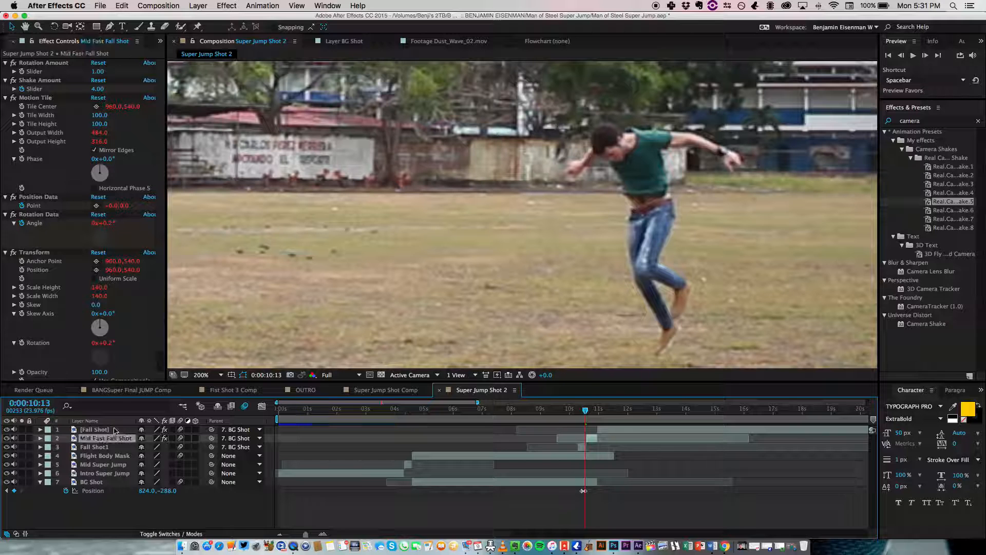
Step: Rename the last Fall Shot piece to Fall Shot3
{"action": "left_click", "coordinate": [114, 430]}
{"action": "key", "text": "Return"}
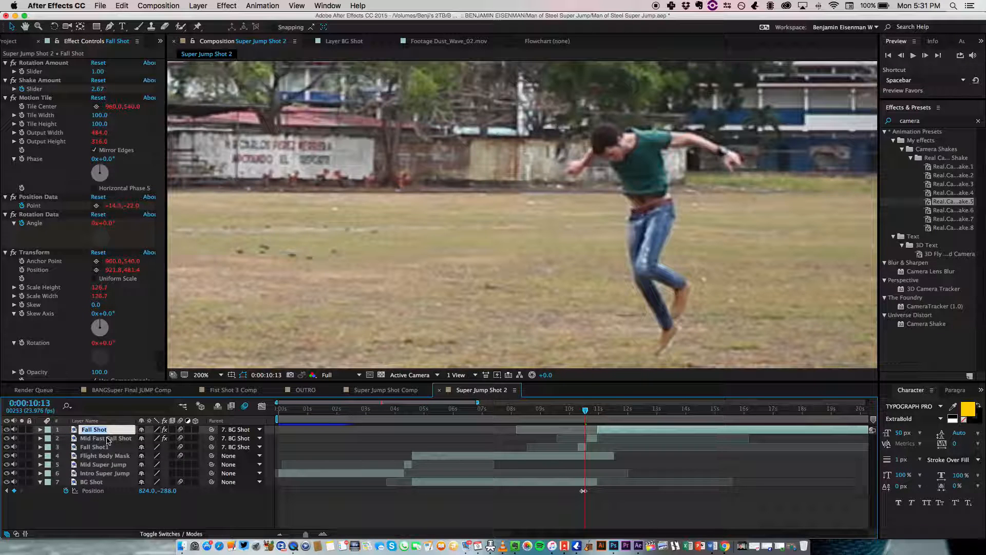
{"action": "type", "text": "3"}
{"action": "key", "text": "Return"}
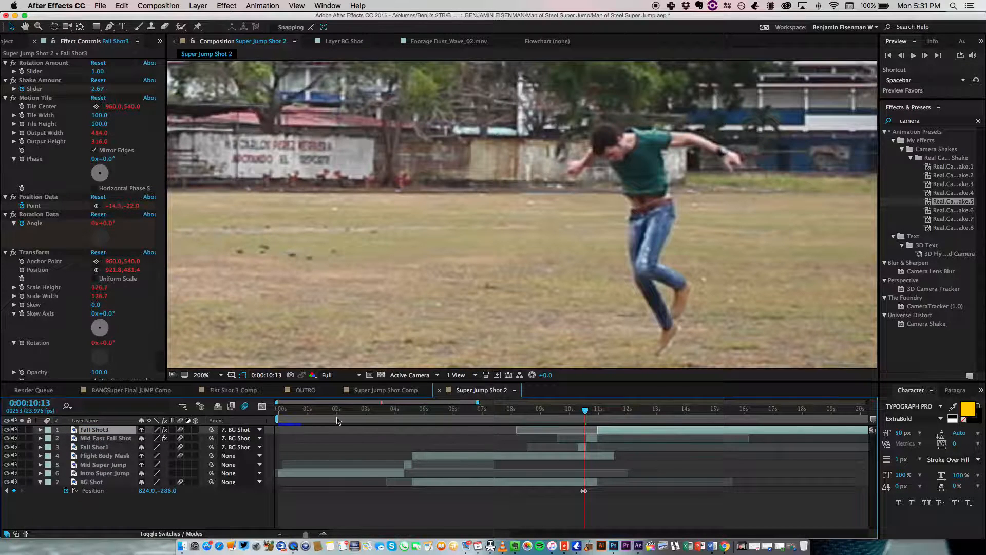
Step: Fit the frame in the viewer, review Fall Shot3 through its end, and return to the falling figure's first frame at 10:13
{"action": "left_click_drag", "start_coordinate": [598, 412], "coordinate": [729, 409]}
{"action": "left_click", "coordinate": [221, 375]}
{"action": "left_click", "coordinate": [224, 385]}
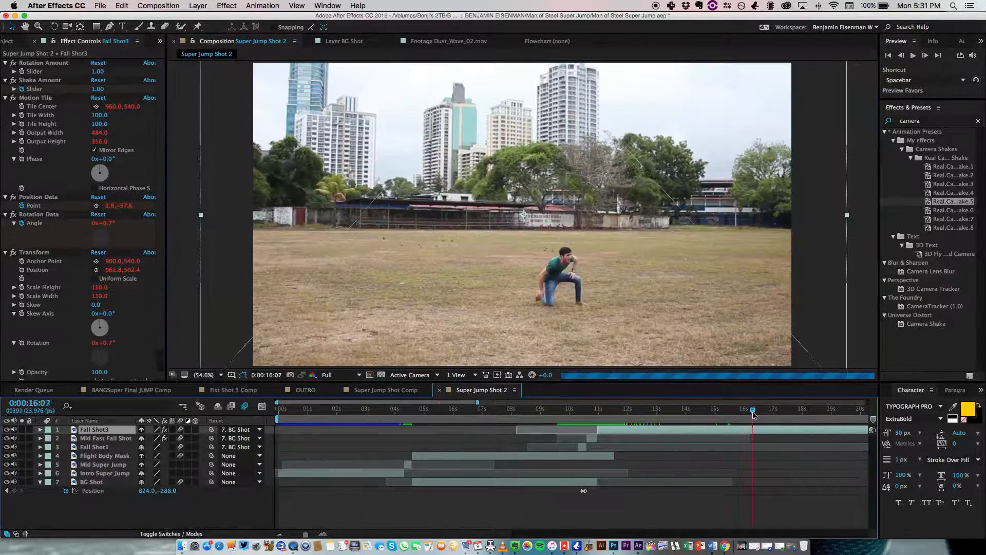
{"action": "left_click", "coordinate": [774, 412]}
{"action": "key", "text": "space"}
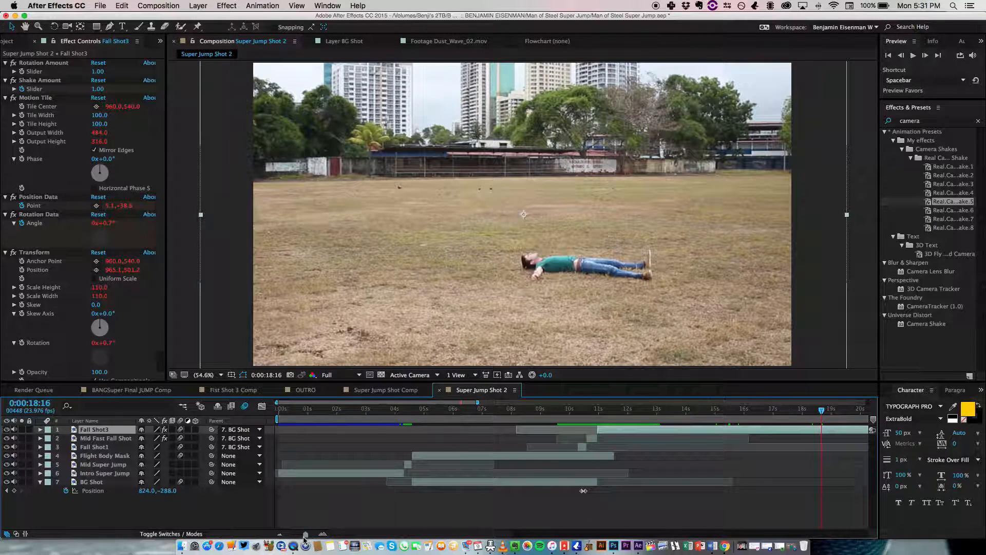
{"action": "left_click_drag", "start_coordinate": [305, 535], "coordinate": [291, 534]}
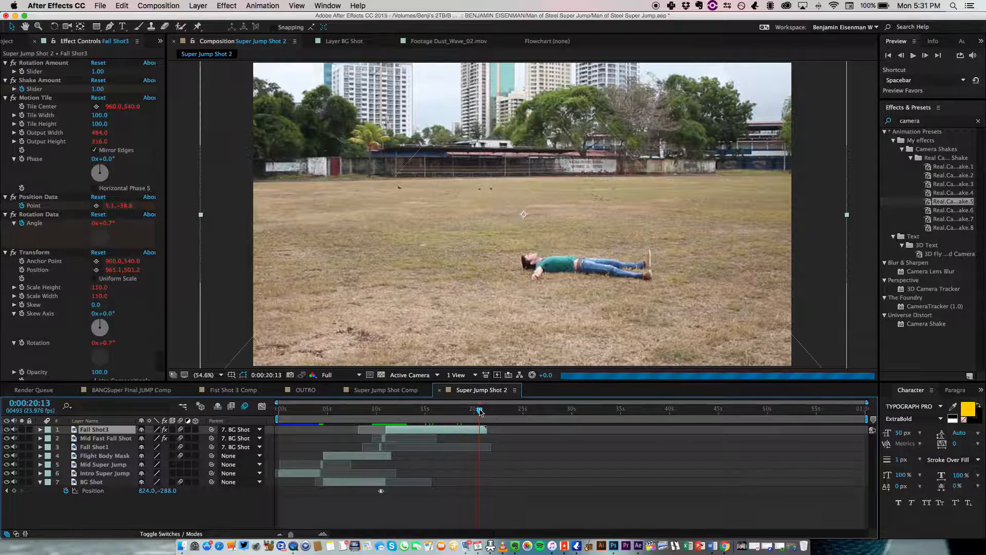
{"action": "left_click", "coordinate": [399, 409]}
{"action": "left_click_drag", "start_coordinate": [389, 409], "coordinate": [383, 410]}
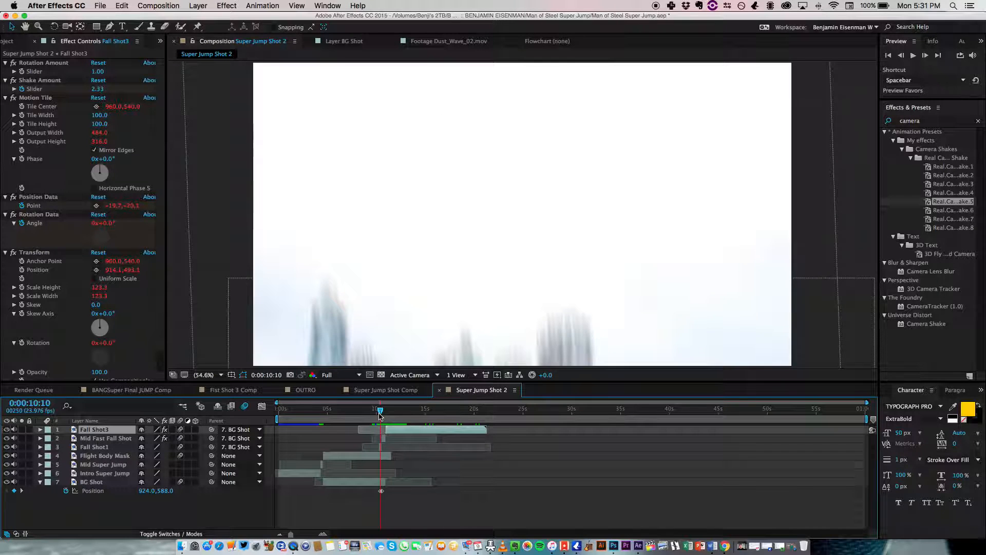
{"action": "left_click_drag", "start_coordinate": [381, 414], "coordinate": [381, 414]}
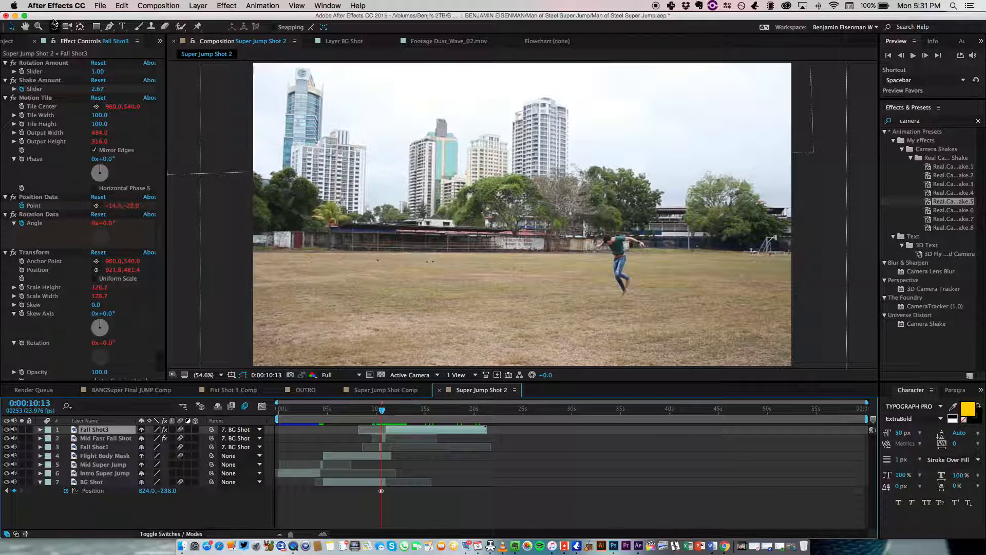
Step: Copy the Fall Shot Mask layer from Super Jump Shot Comp into Super Jump Shot 2
{"action": "left_click", "coordinate": [12, 43]}
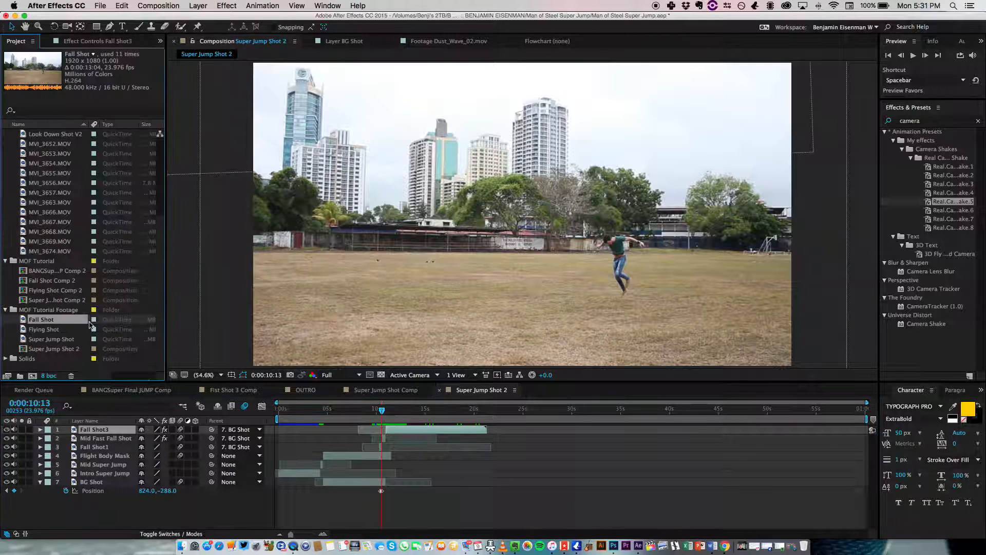
{"action": "left_click", "coordinate": [45, 290]}
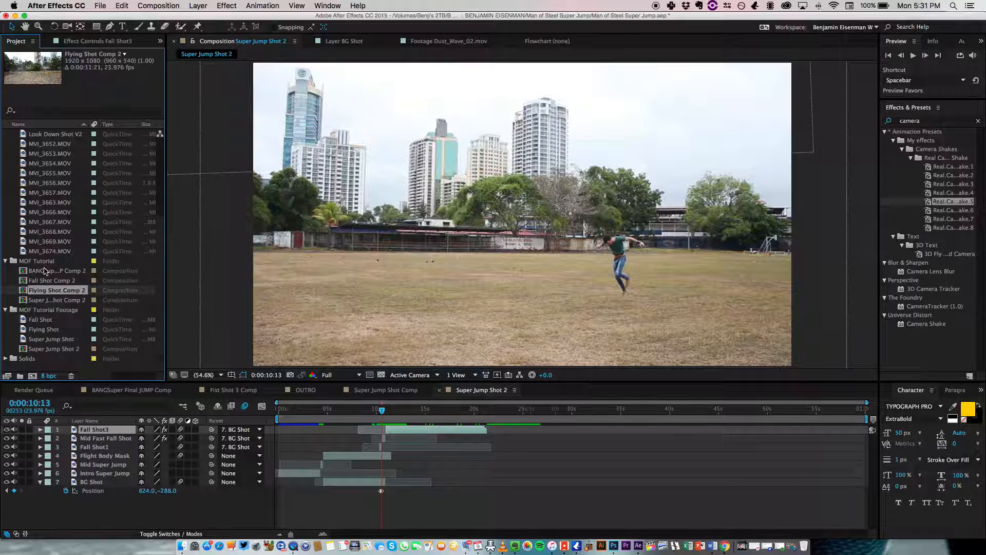
{"action": "left_click", "coordinate": [104, 390]}
{"action": "left_click", "coordinate": [236, 390]}
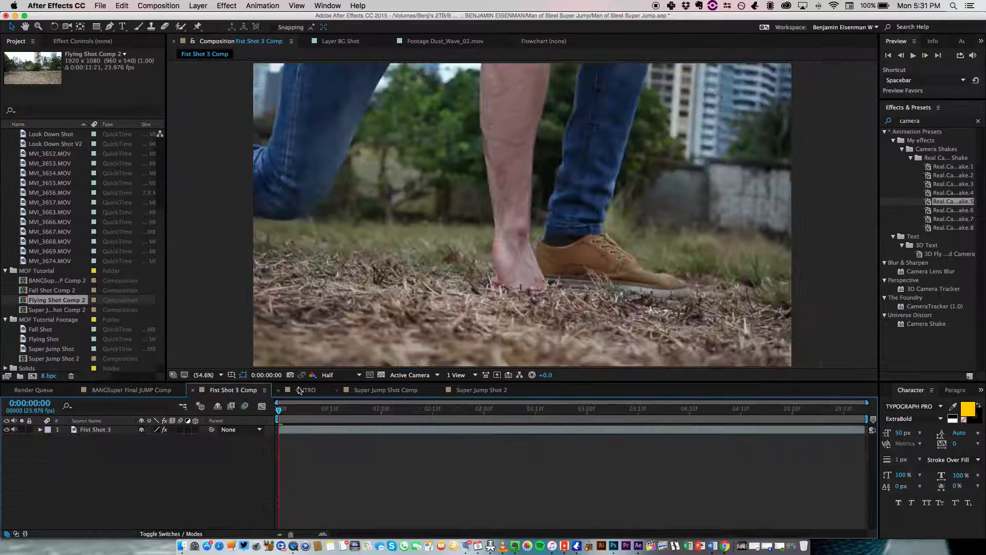
{"action": "left_click", "coordinate": [351, 395]}
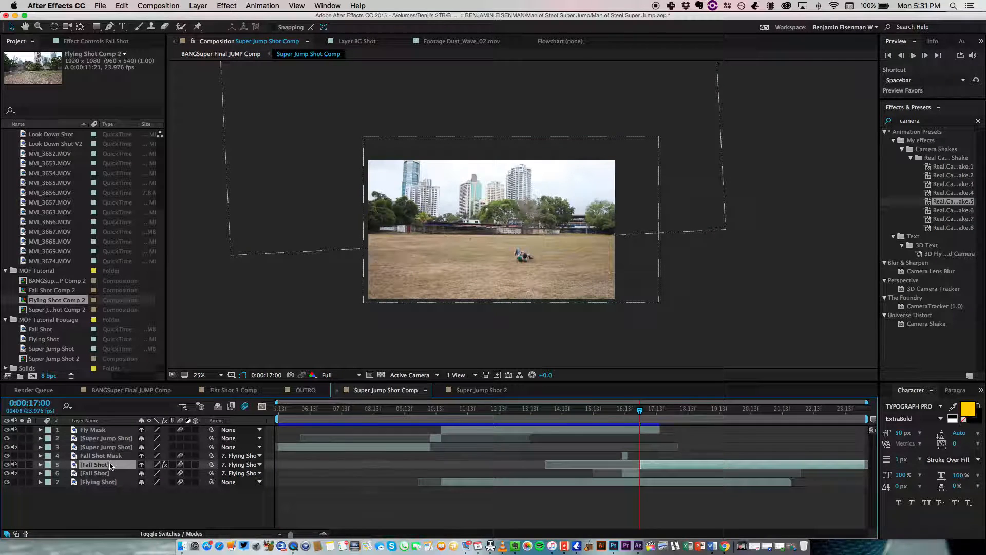
{"action": "left_click", "coordinate": [111, 457]}
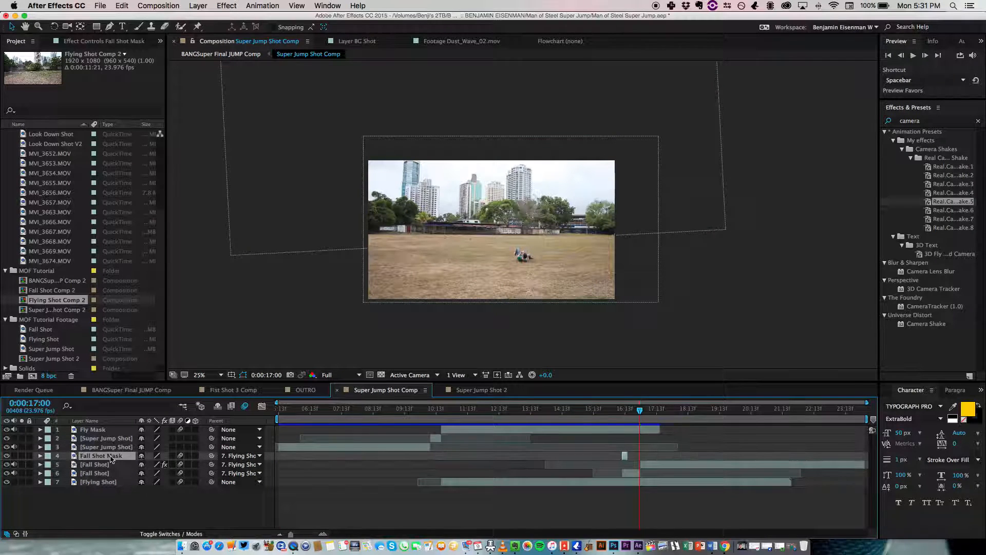
{"action": "left_click", "coordinate": [461, 391]}
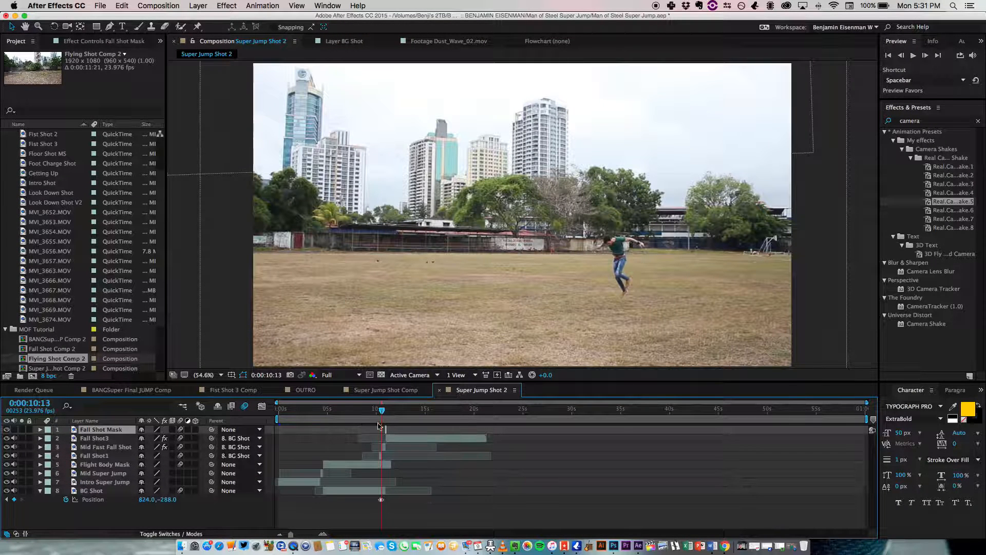
Step: Examine the pasted Fall Shot Mask cut-out and its motion path at 10:22 at several magnifications
{"action": "left_click_drag", "start_coordinate": [383, 414], "coordinate": [386, 413]}
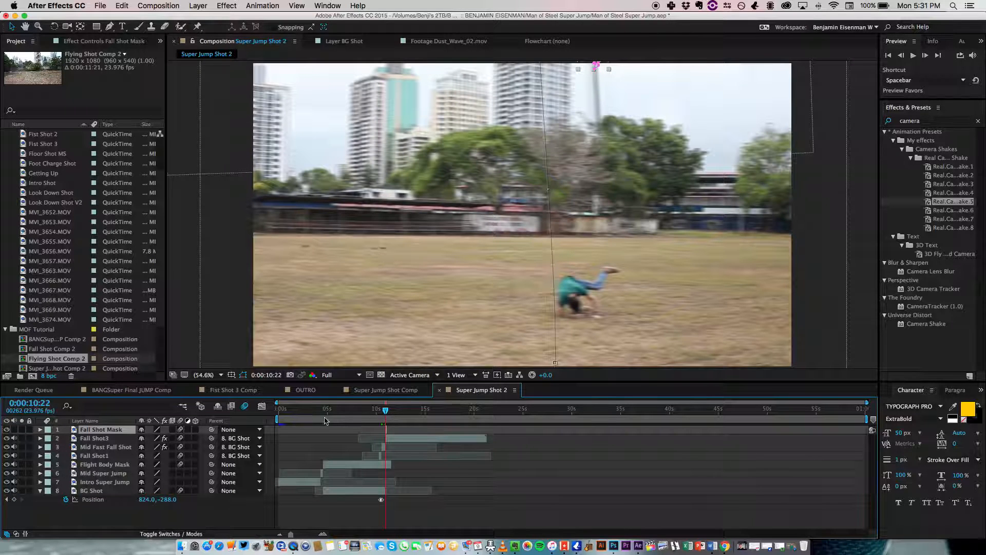
{"action": "key", "text": "comma"}
{"action": "key", "text": "comma"}
{"action": "key", "text": "comma"}
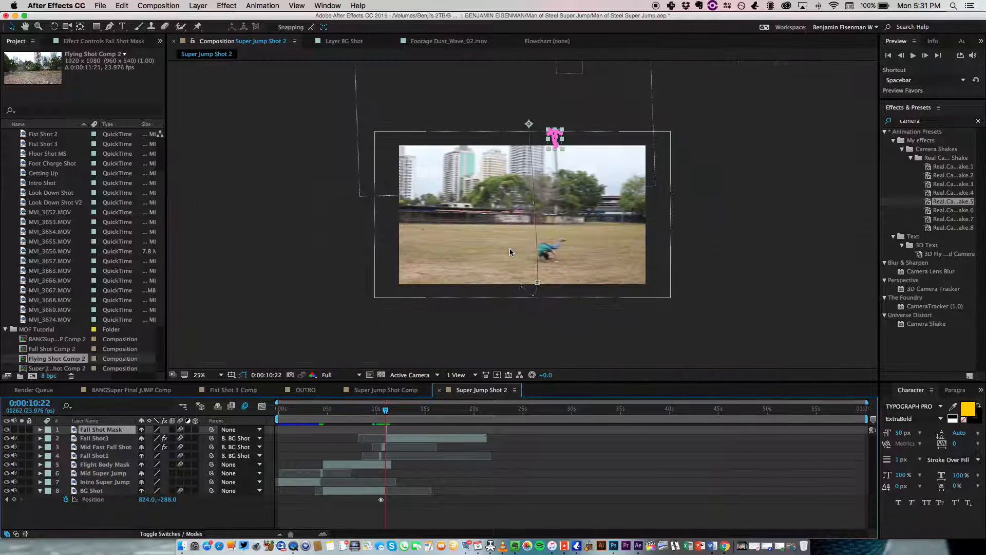
{"action": "key", "text": "period"}
{"action": "key", "text": "period"}
{"action": "key", "text": "period"}
{"action": "key", "text": "space"}
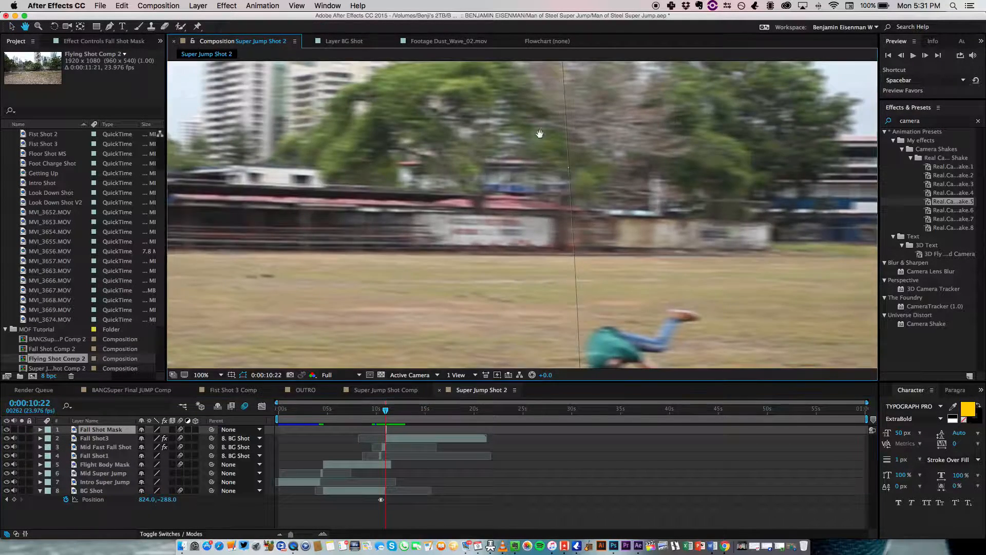
{"action": "left_click_drag", "start_coordinate": [539, 132], "coordinate": [506, 292]}
{"action": "left_click_drag", "start_coordinate": [511, 164], "coordinate": [477, 278]}
{"action": "left_click_drag", "start_coordinate": [566, 199], "coordinate": [562, 288]}
{"action": "key", "text": "comma"}
{"action": "key", "text": "comma"}
{"action": "key", "text": "comma"}
{"action": "key", "text": "comma"}
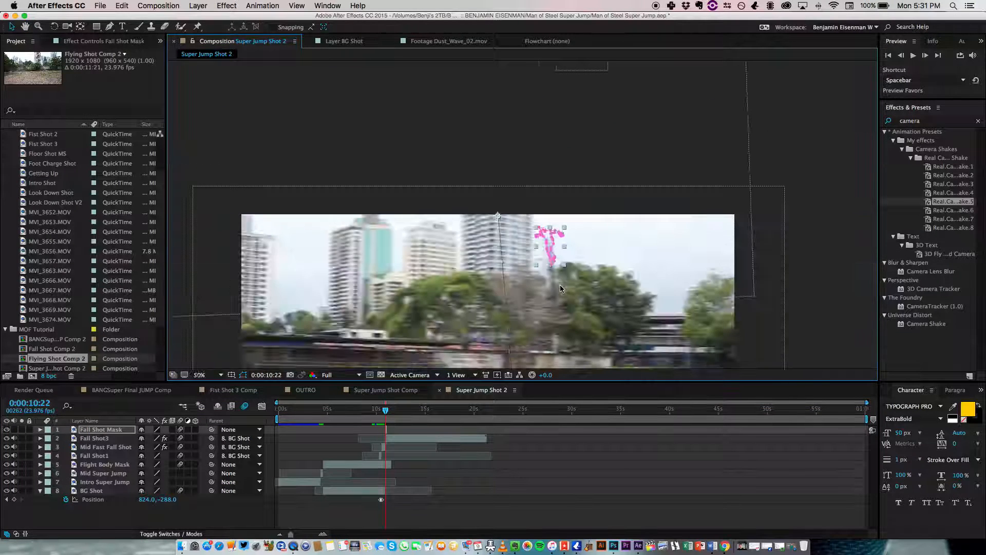
Step: Remove the Fall Shot Mask layer's position keyframes and move its figure lower in the frame, to about 989.5, 132.5
{"action": "key", "text": "p"}
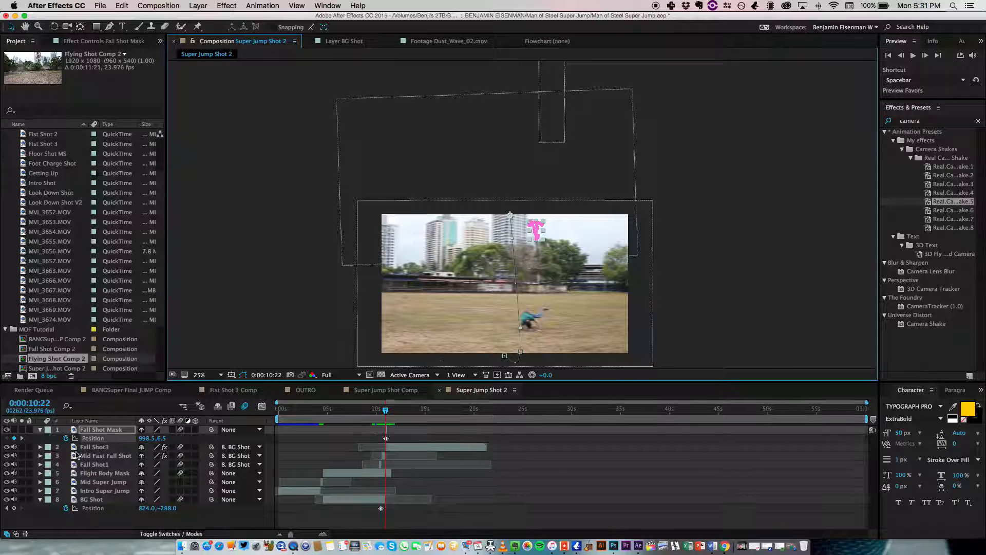
{"action": "left_click", "coordinate": [65, 438]}
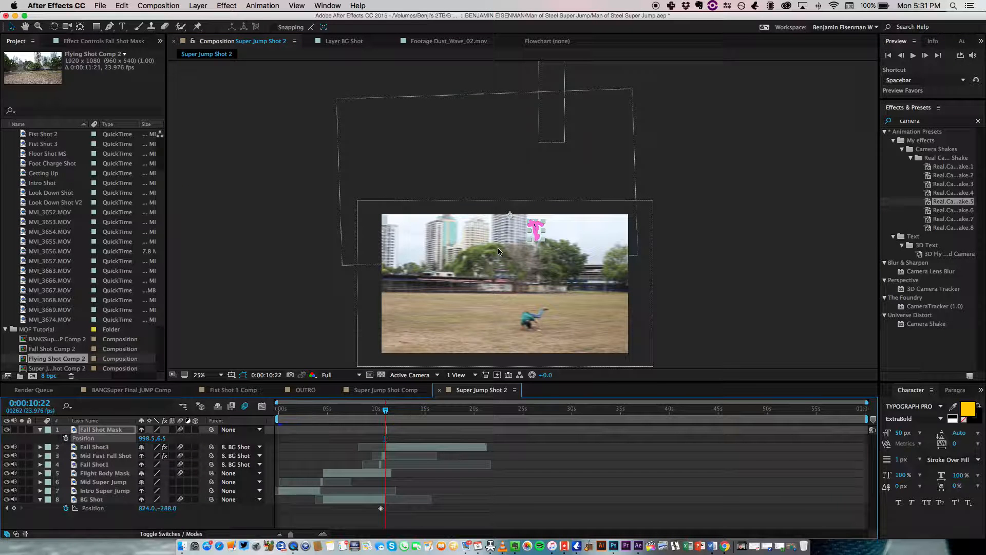
{"action": "key", "text": "period"}
{"action": "key", "text": "period"}
{"action": "key", "text": "period"}
{"action": "key", "text": "period"}
{"action": "left_click_drag", "start_coordinate": [574, 263], "coordinate": [569, 327]}
{"action": "key", "text": "comma"}
{"action": "left_click_drag", "start_coordinate": [560, 291], "coordinate": [573, 210]}
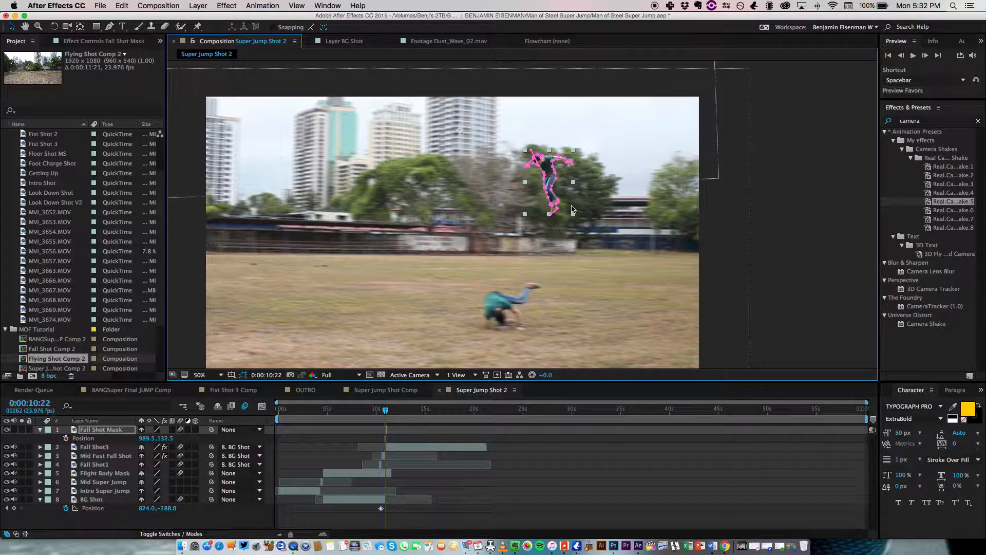
Step: Shift the Fall Shot Mask layer to start at 10:13 and place its figure over the falling man at about 961.5, 520.5
{"action": "key", "text": "Page_Up"}
{"action": "key", "text": "Page_Up"}
{"action": "key", "text": "Page_Up"}
{"action": "key", "text": "Page_Up"}
{"action": "key", "text": "Page_Up"}
{"action": "key", "text": "Page_Up"}
{"action": "key", "text": "Page_Up"}
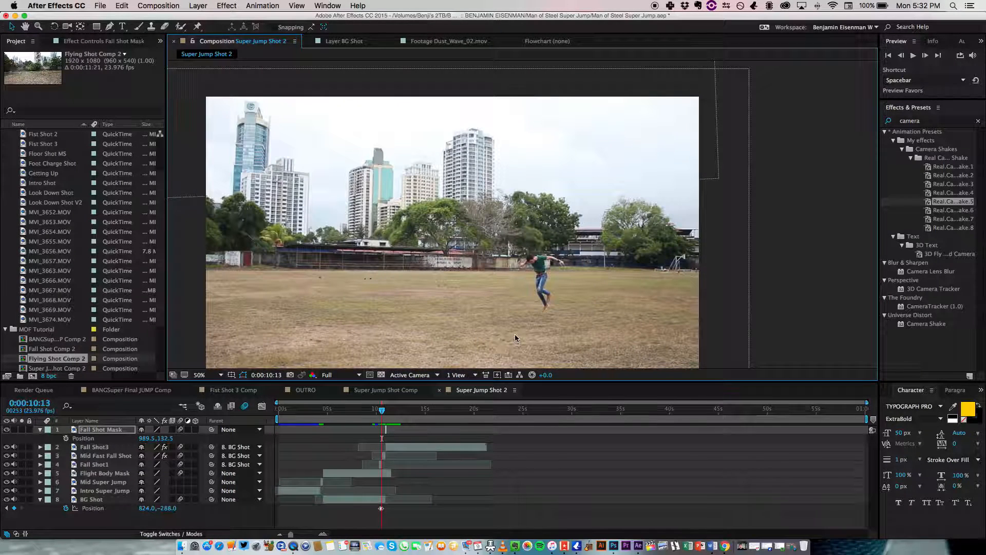
{"action": "left_click", "coordinate": [87, 431]}
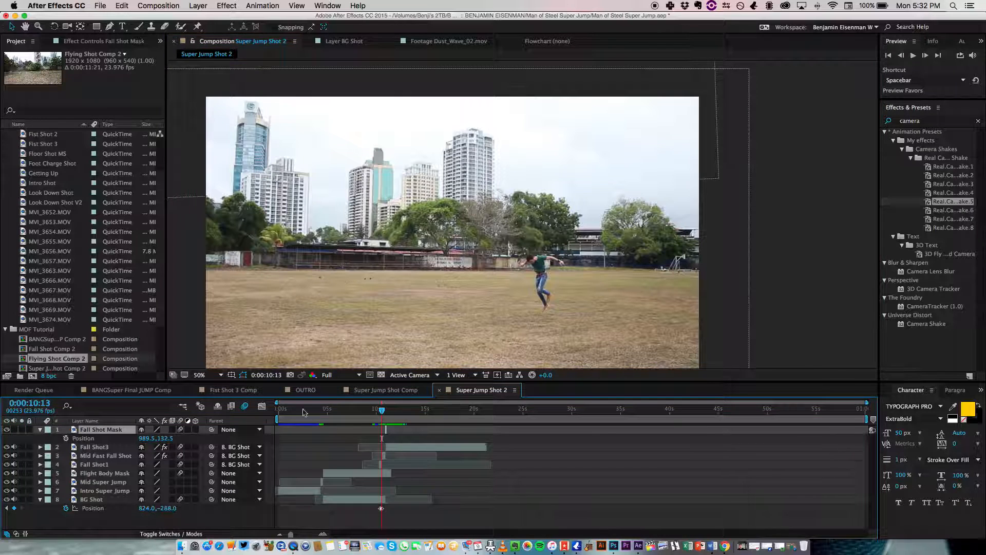
{"action": "left_click_drag", "start_coordinate": [298, 532], "coordinate": [310, 533]}
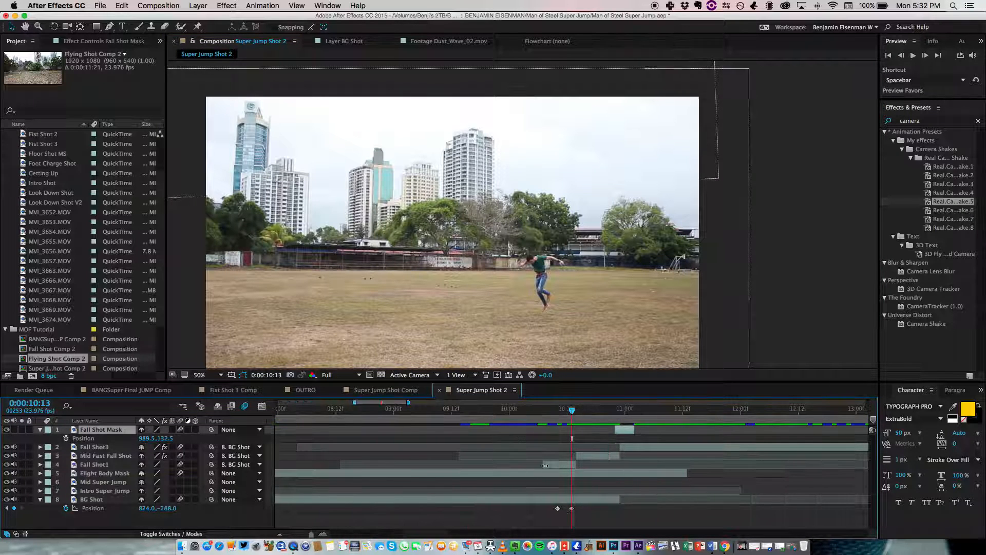
{"action": "left_click_drag", "start_coordinate": [629, 431], "coordinate": [586, 433]}
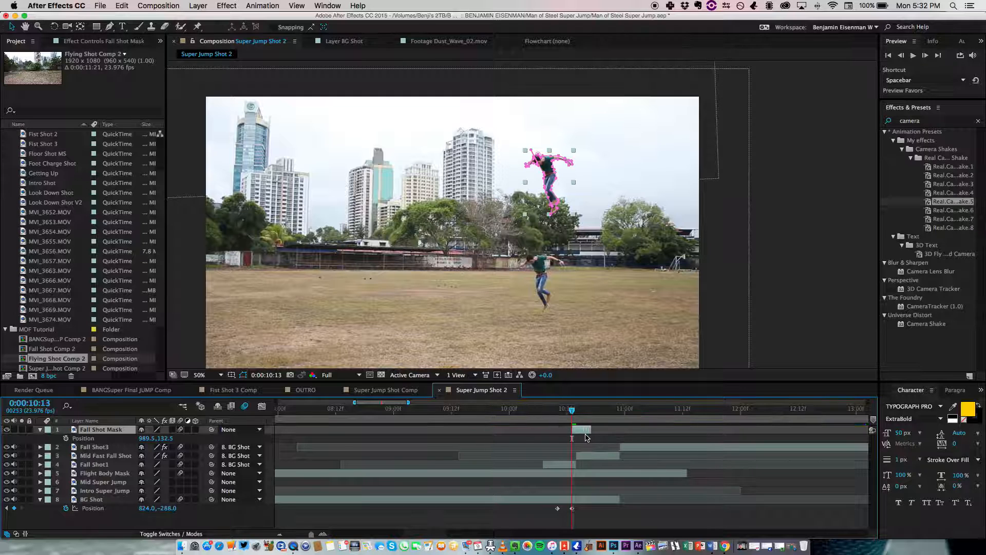
{"action": "left_click_drag", "start_coordinate": [548, 169], "coordinate": [540, 269]}
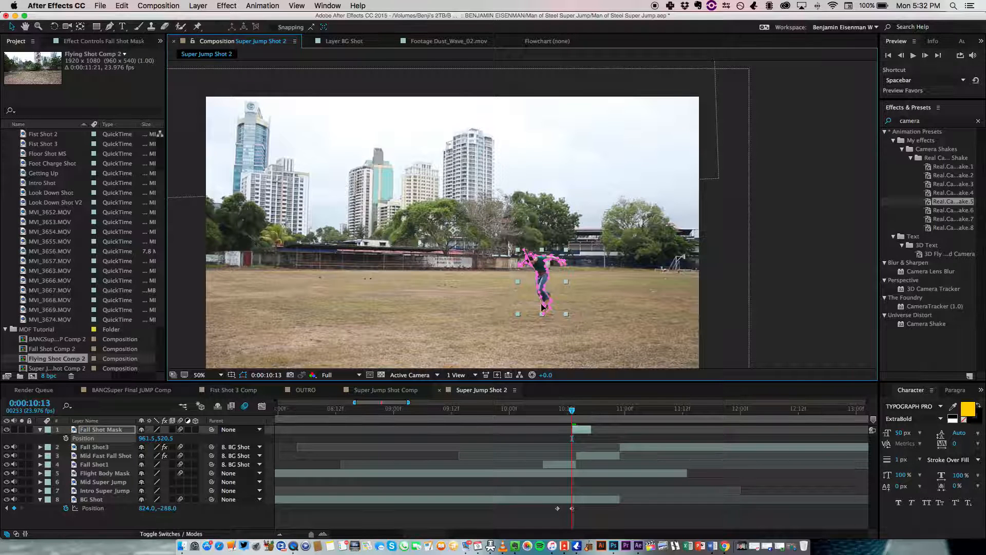
Step: Move the Fall Shot Mask layer to start at 10:10 and keyframe its position above the frame's upper edge at about 879.5, -139.5
{"action": "key", "text": "space"}
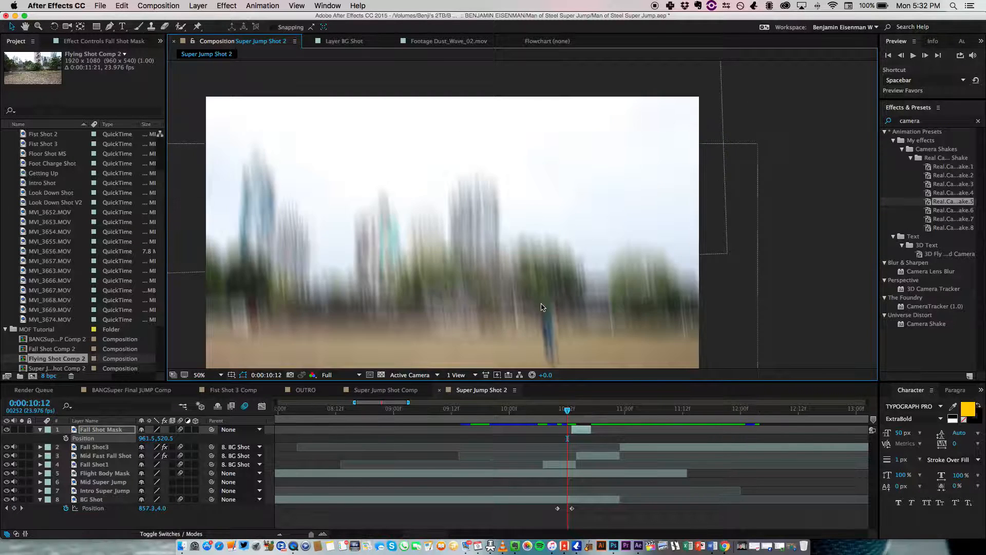
{"action": "key", "text": "Page_Down"}
{"action": "key", "text": "Page_Down"}
{"action": "key", "text": "Page_Up"}
{"action": "key", "text": "Page_Up"}
{"action": "key", "text": "Page_Up"}
{"action": "key", "text": "Page_Down"}
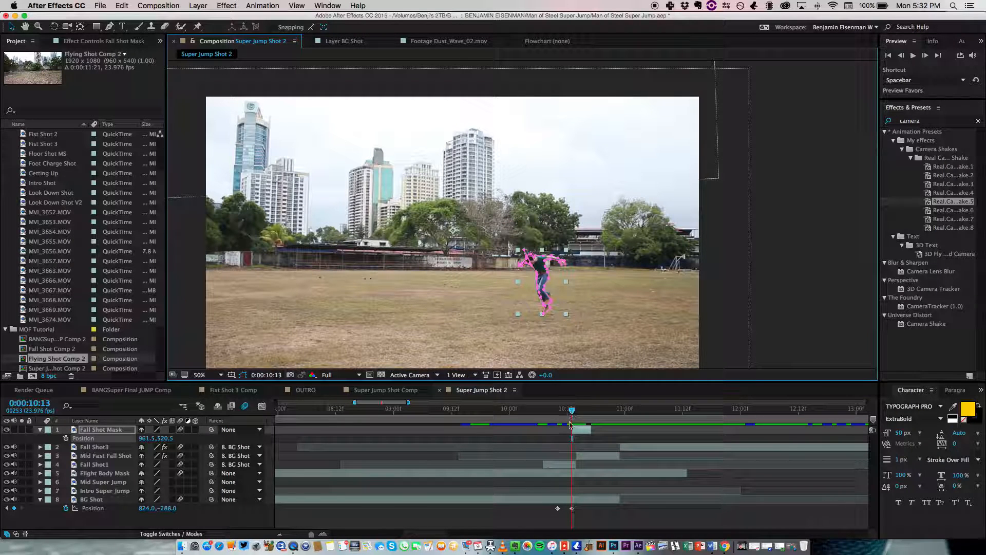
{"action": "left_click_drag", "start_coordinate": [580, 430], "coordinate": [558, 411]}
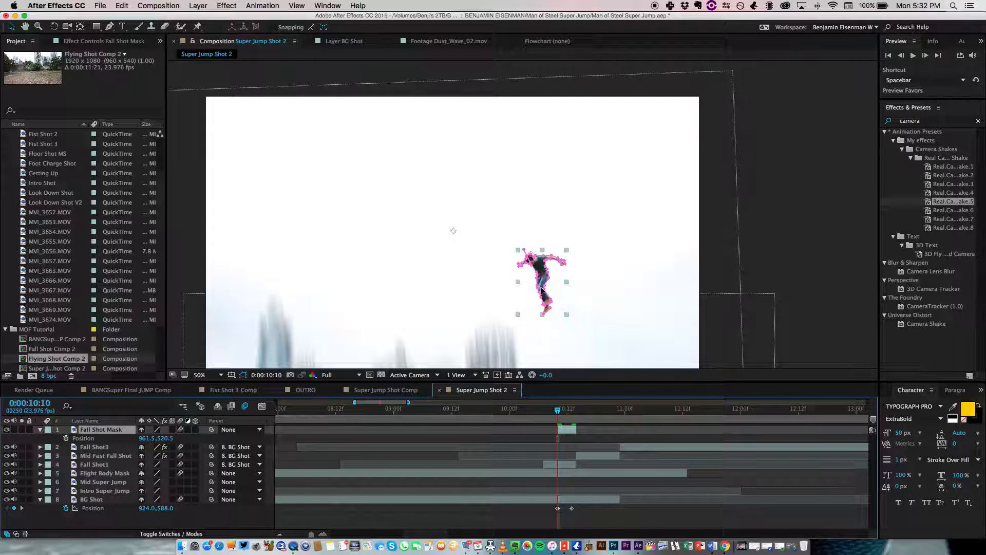
{"action": "left_click_drag", "start_coordinate": [553, 301], "coordinate": [539, 133]}
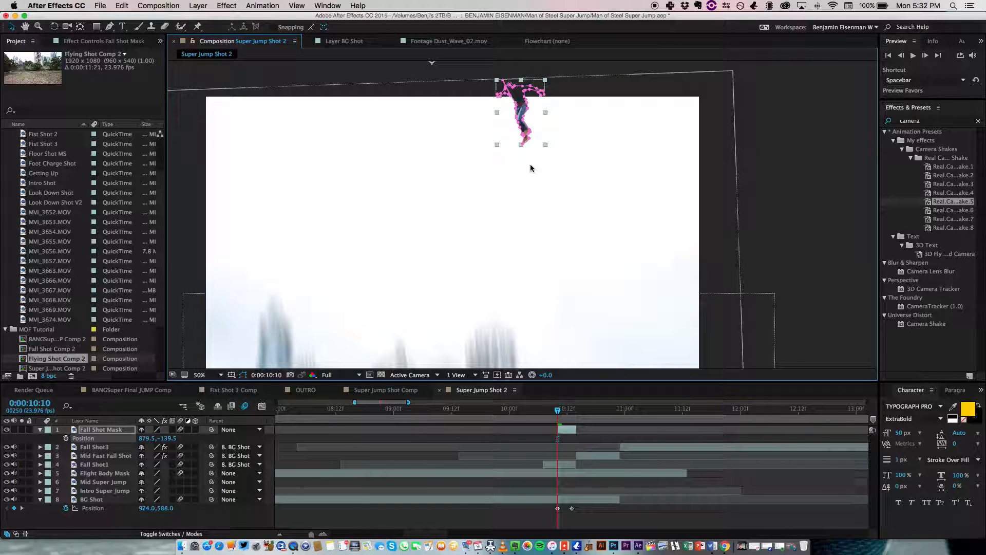
{"action": "left_click", "coordinate": [66, 438]}
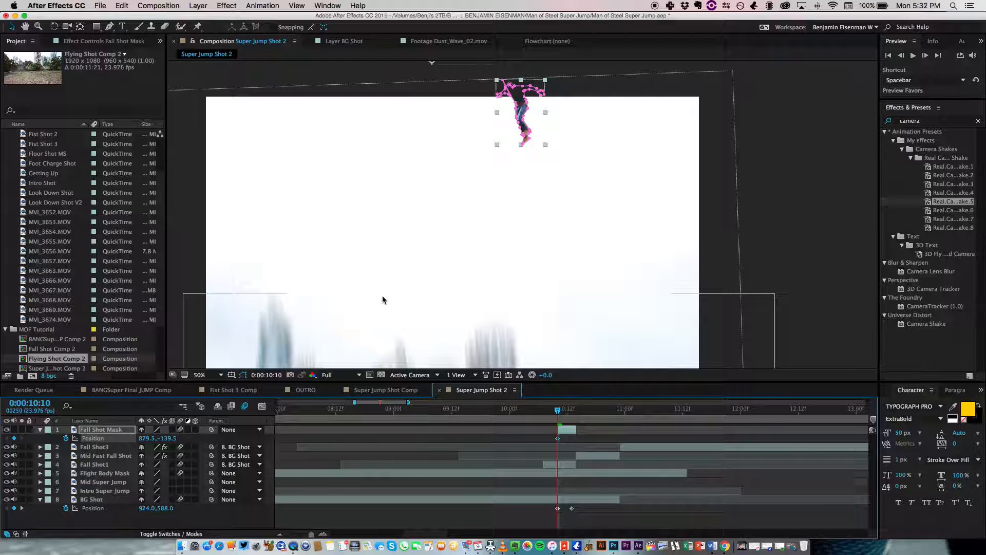
Step: Keyframe the Fall Shot Mask's position at 10:13, placing its figure over the falling man at about 957.5, 520.5
{"action": "key", "text": "Page_Down"}
{"action": "key", "text": "Page_Down"}
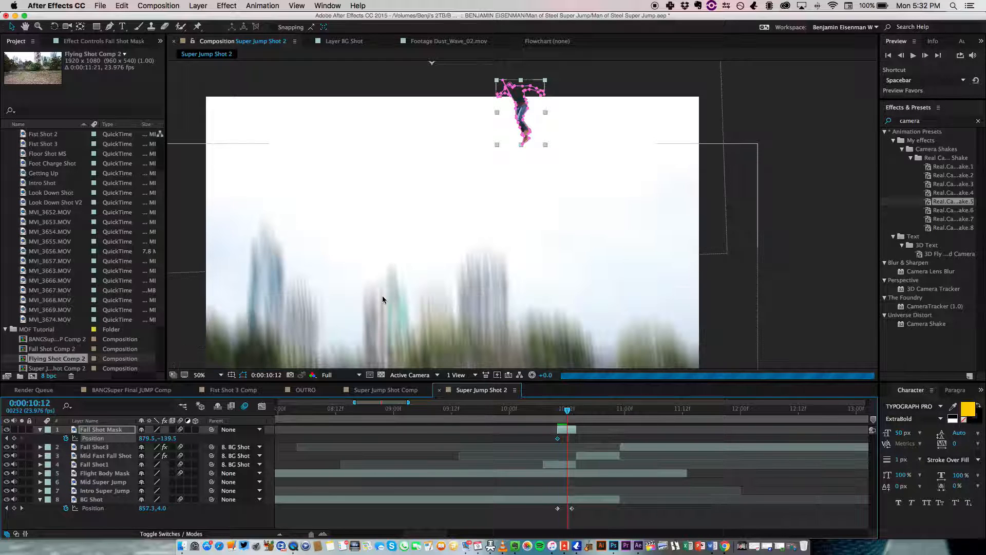
{"action": "key", "text": "Page_Down"}
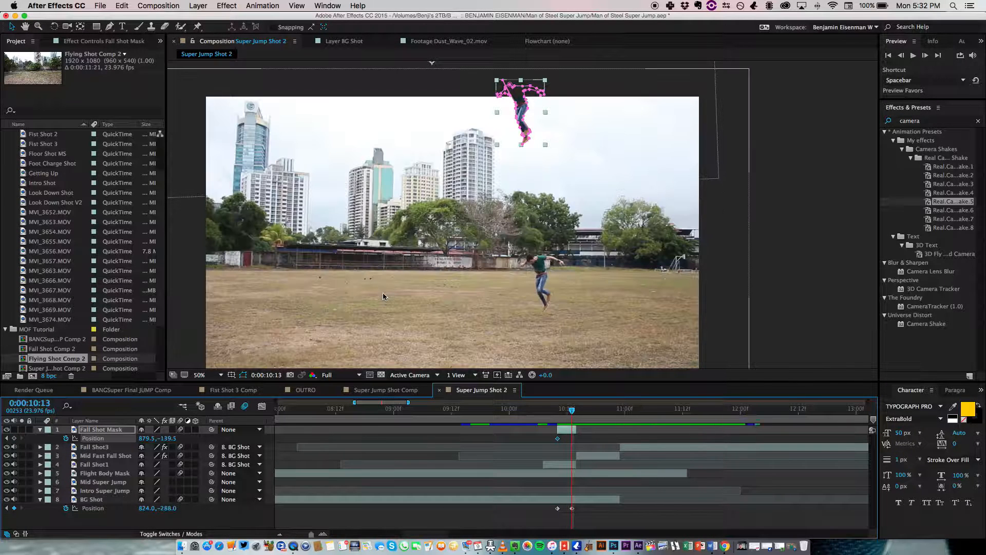
{"action": "left_click_drag", "start_coordinate": [533, 113], "coordinate": [550, 282]}
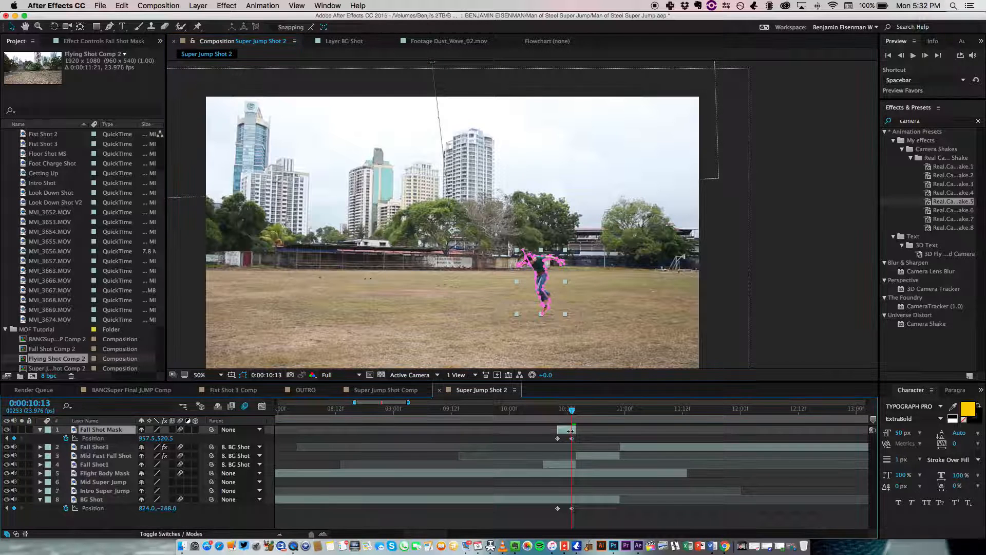
Step: Trim the Fall Shot Mask layer to end at its second position keyframe and preview the fall from 10:08
{"action": "left_click_drag", "start_coordinate": [566, 430], "coordinate": [548, 421]}
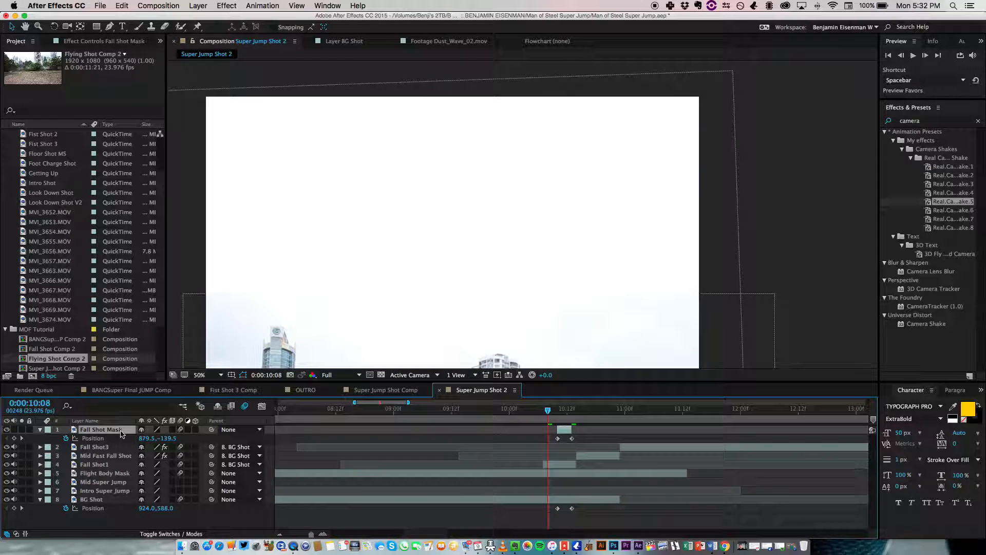
{"action": "left_click", "coordinate": [227, 525]}
{"action": "key", "text": "space"}
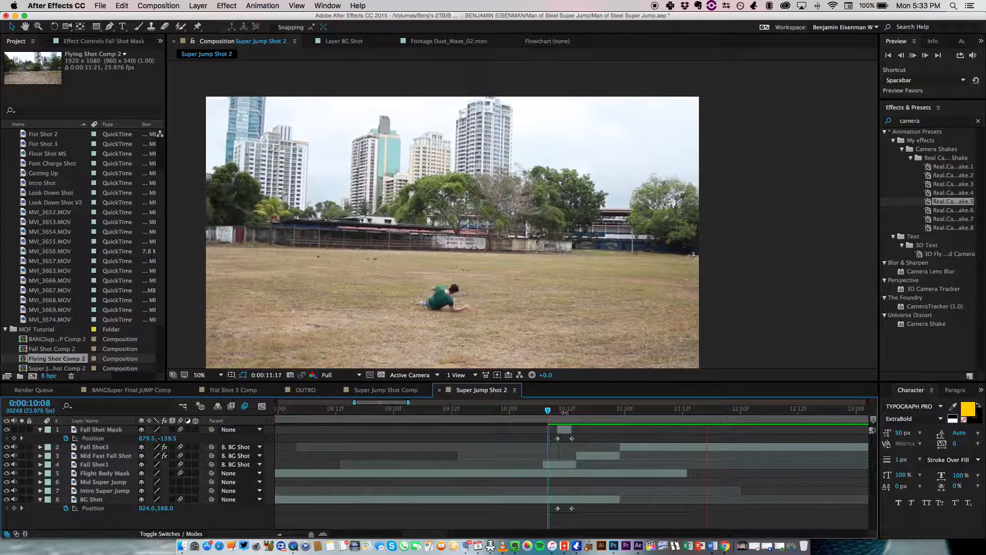
Step: Retime the Fall Shot Mask layer and its two position keyframes to about 10:12 through 10:14, and preview the fall from 10:10
{"action": "left_click", "coordinate": [561, 409]}
{"action": "left_click_drag", "start_coordinate": [585, 409], "coordinate": [537, 409]}
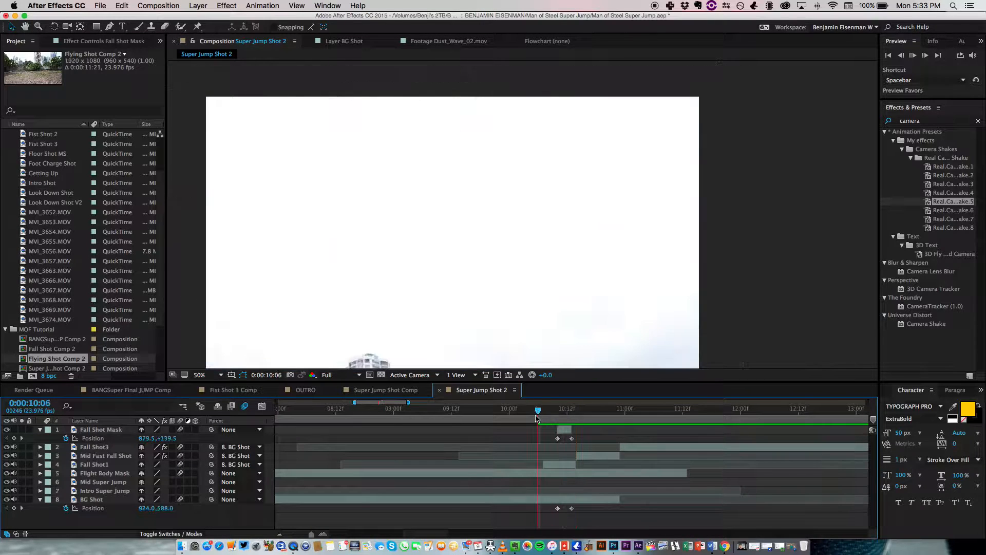
{"action": "left_click", "coordinate": [568, 411]}
{"action": "mouse_move", "coordinate": [568, 413]}
{"action": "left_mouse_down"}
{"action": "mouse_move", "coordinate": [558, 412]}
{"action": "mouse_move", "coordinate": [568, 431]}
{"action": "left_mouse_up"}
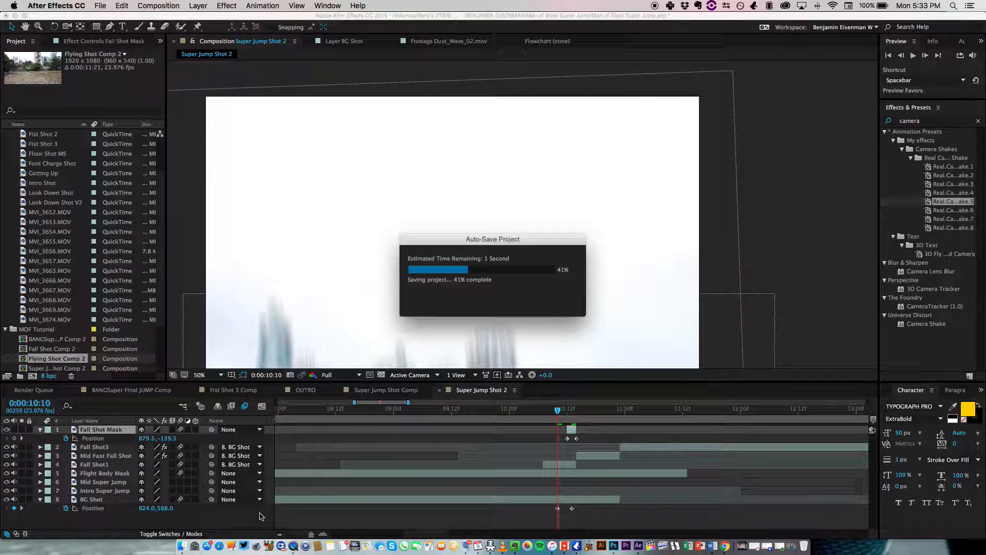
{"action": "key", "text": "space"}
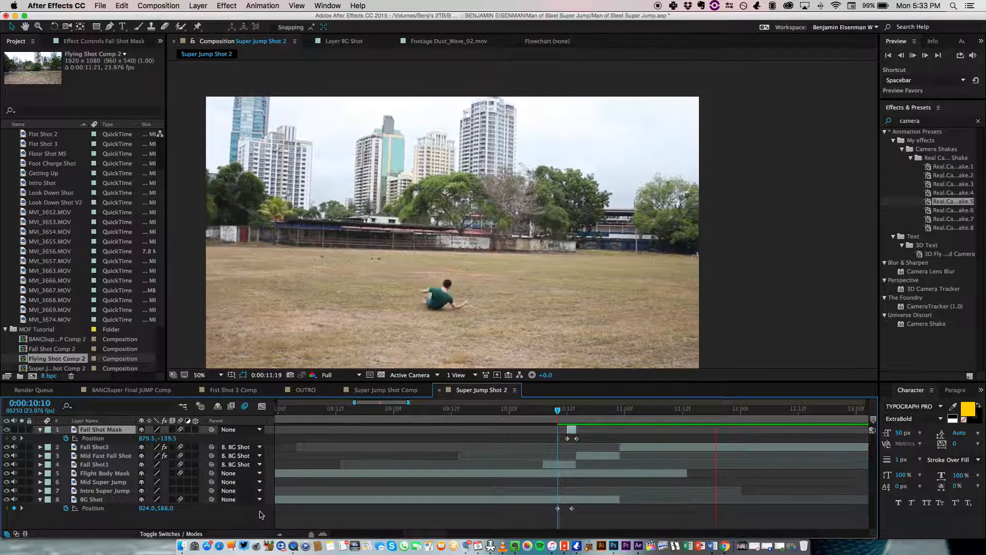
Step: Show the full duration of Super Jump Shot 2 in the timeline and preview the composite from 0:00:00:00
{"action": "left_click_drag", "start_coordinate": [583, 414], "coordinate": [283, 427]}
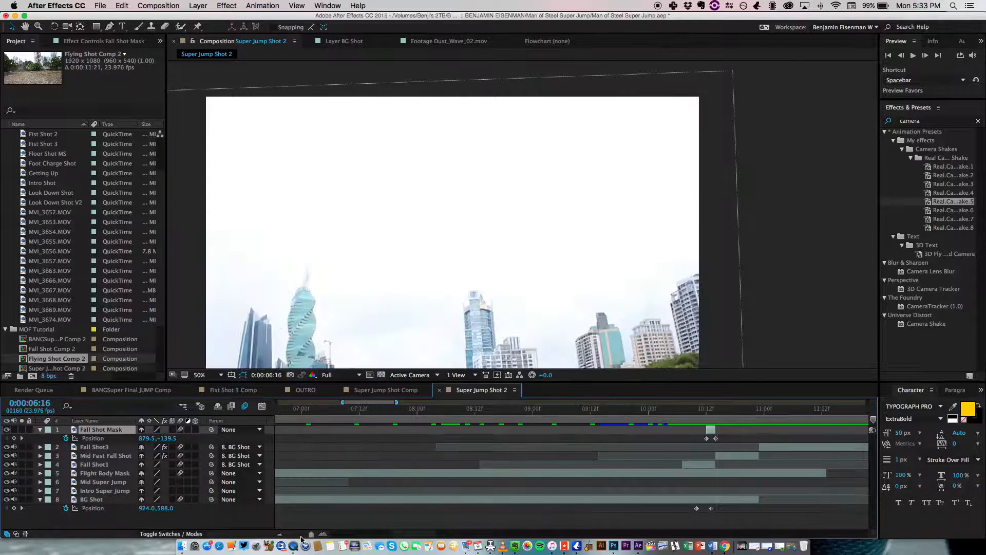
{"action": "left_click_drag", "start_coordinate": [311, 534], "coordinate": [283, 534]}
{"action": "left_click_drag", "start_coordinate": [299, 418], "coordinate": [262, 417]}
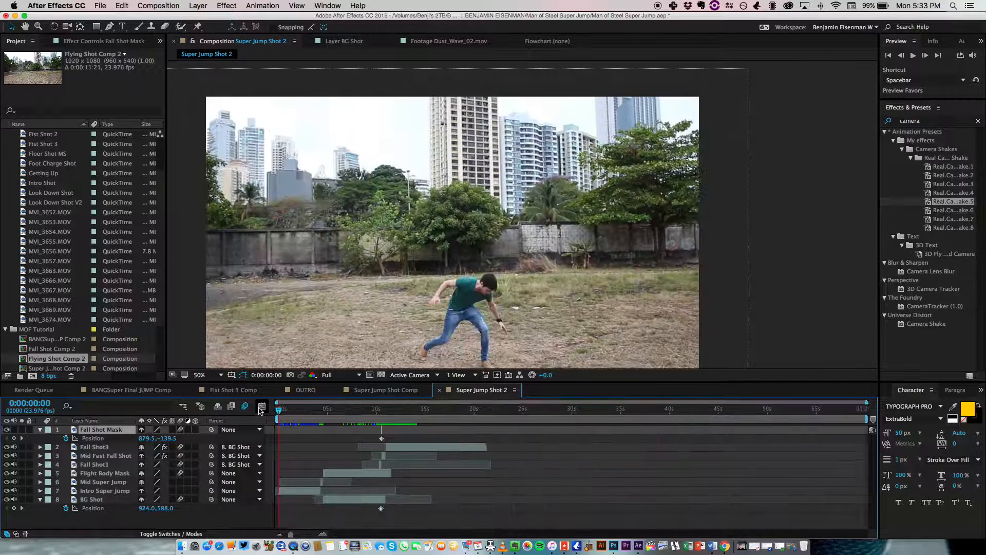
{"action": "key", "text": "space"}
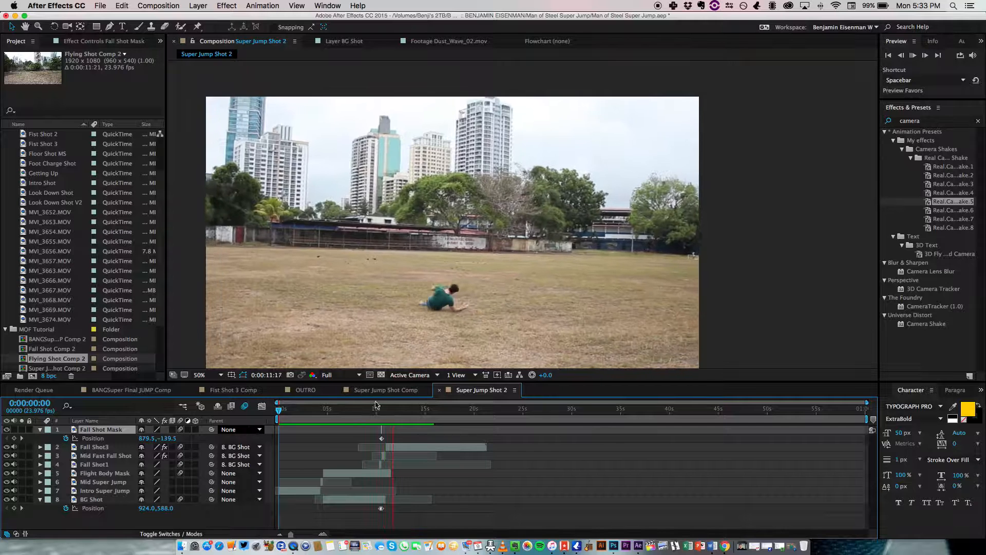
{"action": "key", "text": "space"}
{"action": "left_click_drag", "start_coordinate": [391, 412], "coordinate": [324, 422]}
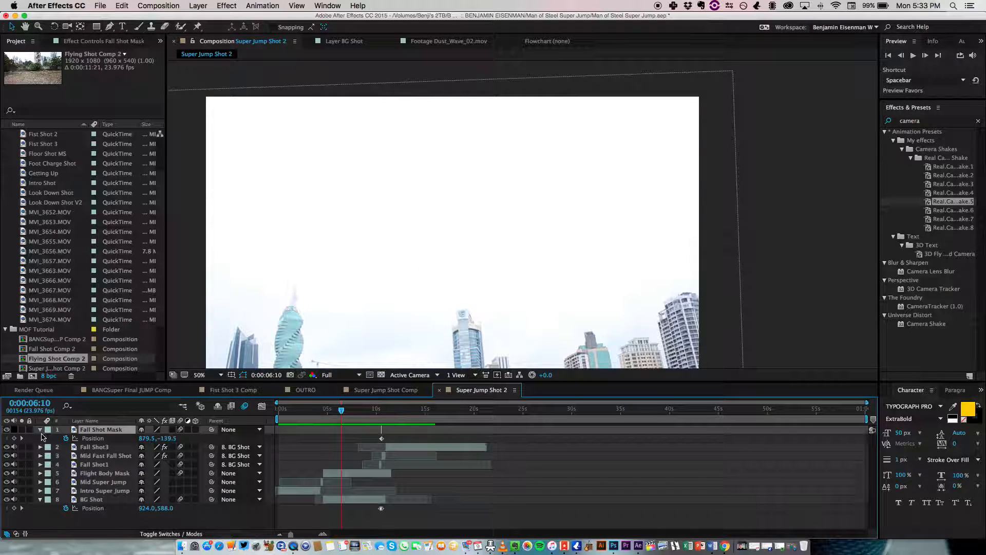
Step: Collapse the Fall Shot Mask and BG Shot properties and open Super Jump Shot Comp 2 from the project
{"action": "left_click", "coordinate": [41, 430]}
{"action": "left_click", "coordinate": [40, 490]}
{"action": "left_click", "coordinate": [68, 341]}
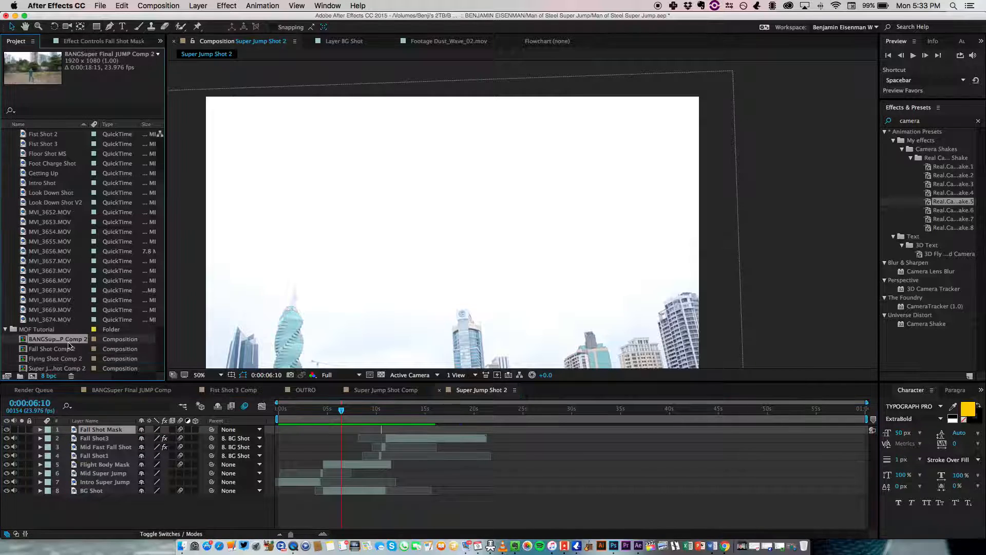
{"action": "scroll", "coordinate": [68, 345], "scroll_direction": "down", "scroll_amount": 2}
{"action": "left_click", "coordinate": [63, 358]}
{"action": "left_click", "coordinate": [64, 351]}
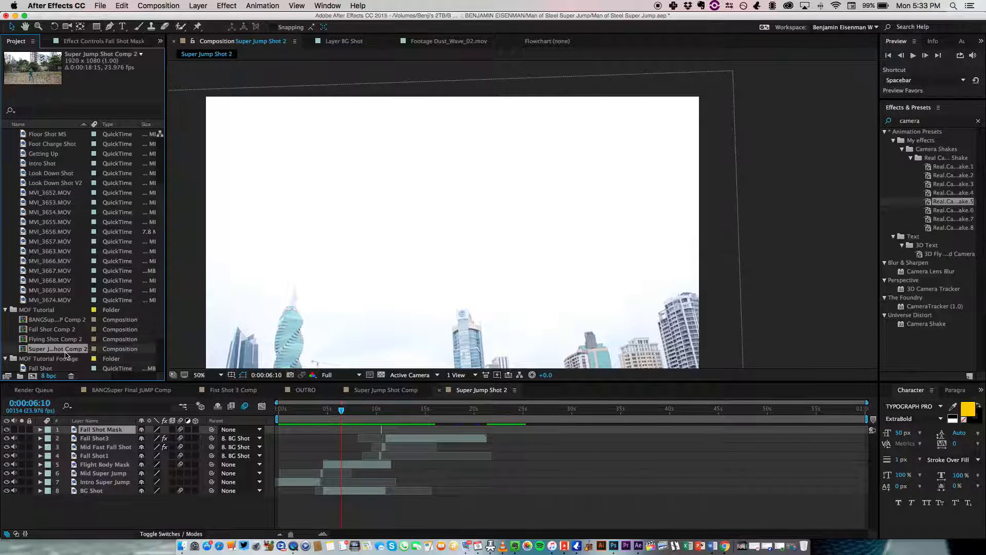
{"action": "scroll", "coordinate": [69, 359], "scroll_direction": "down", "scroll_amount": 5}
{"action": "left_click", "coordinate": [62, 349]}
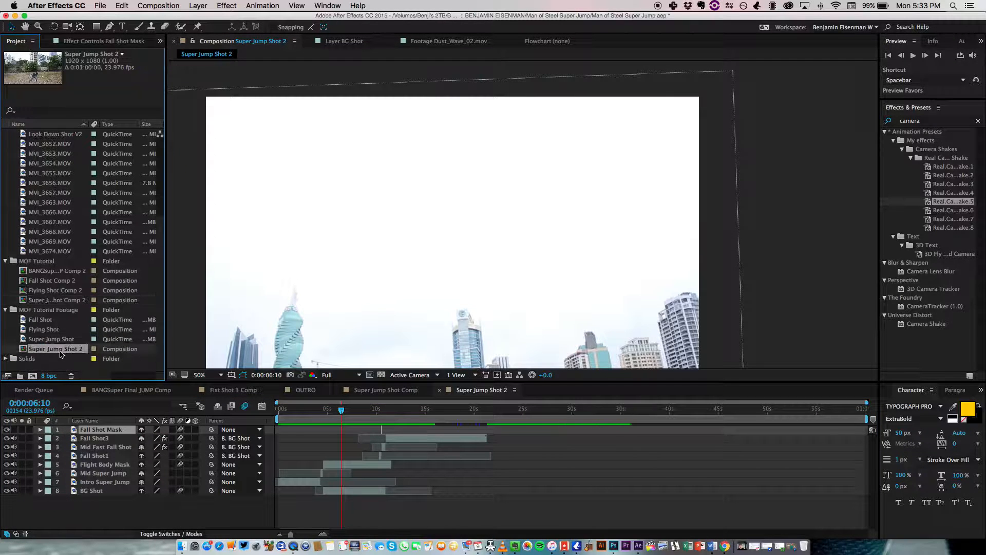
{"action": "double_click", "coordinate": [61, 300]}
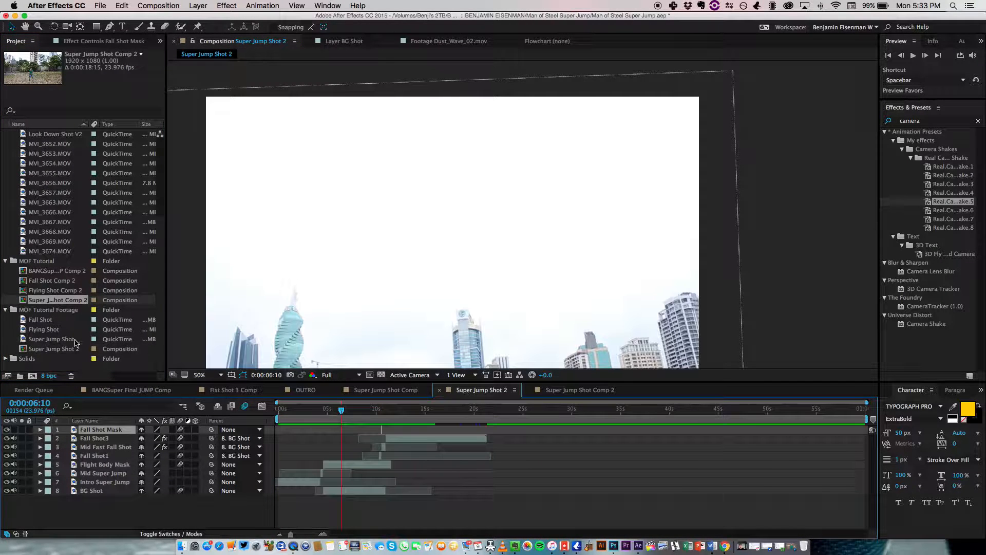
Step: Create a new composition from Super Jump Shot 2, nesting it as the only layer
{"action": "left_click", "coordinate": [65, 349]}
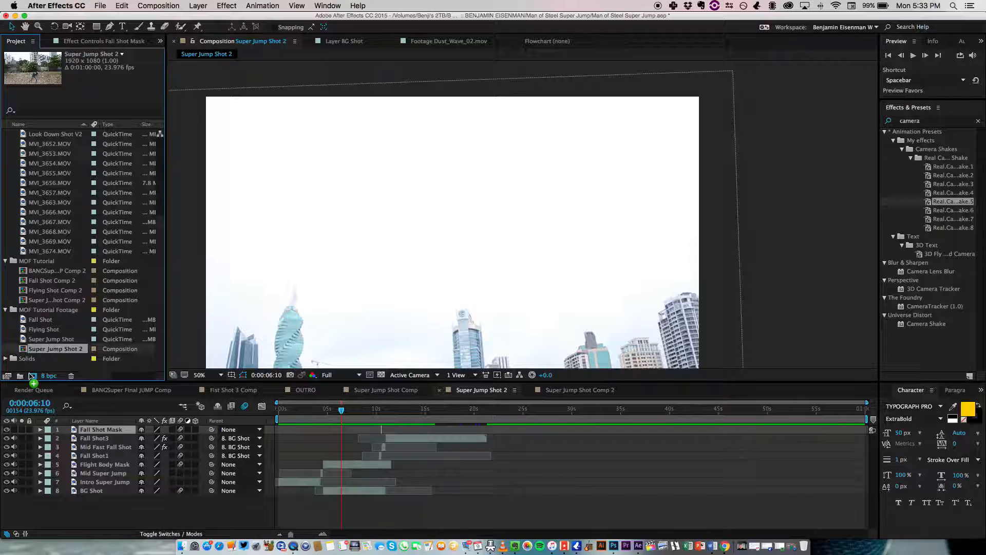
{"action": "left_click_drag", "start_coordinate": [32, 375], "coordinate": [32, 376]}
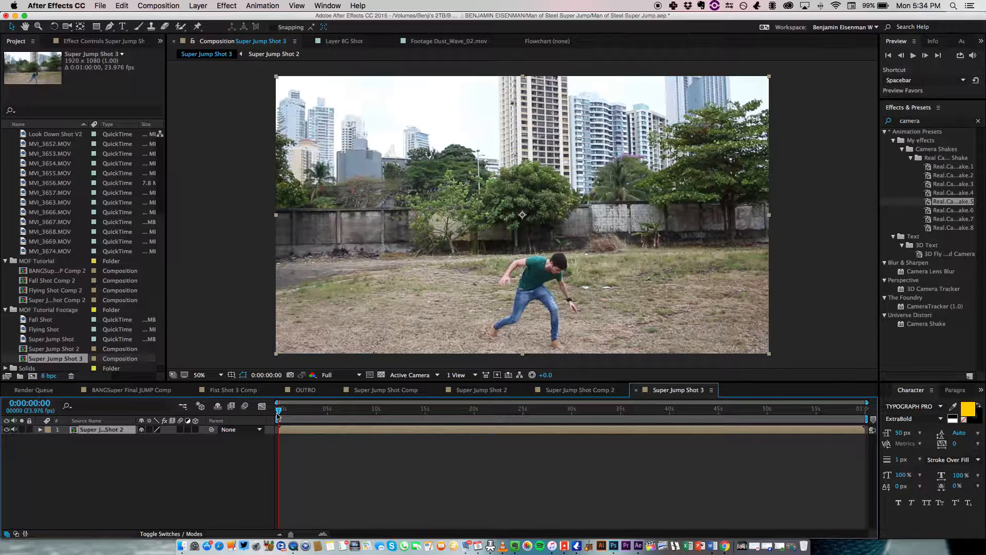
{"action": "left_click", "coordinate": [221, 469]}
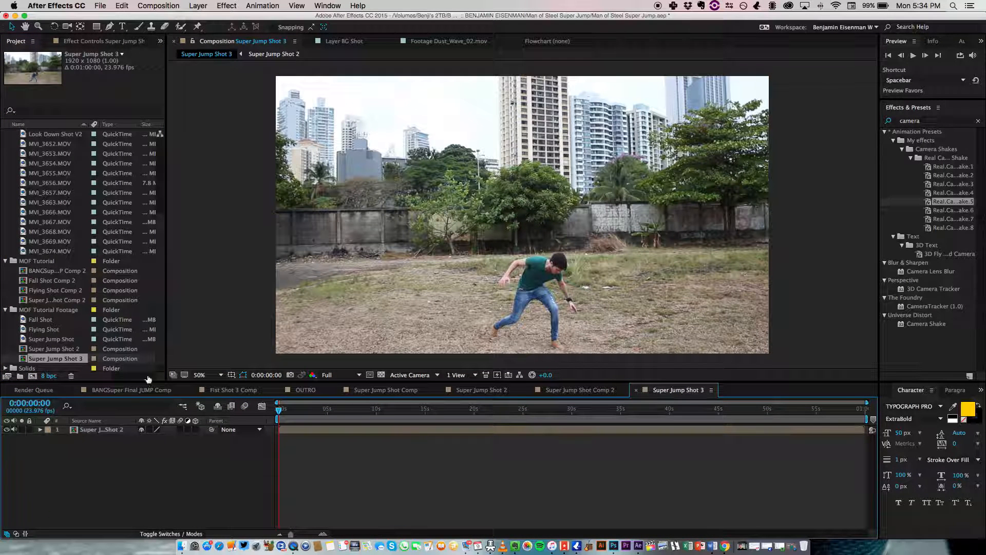
Step: Examine the layers of BANGSuper Final JUMP Comp and compare them with the other open jump compositions
{"action": "scroll", "coordinate": [151, 381], "scroll_direction": "right", "scroll_amount": 5}
{"action": "scroll", "coordinate": [141, 381], "scroll_direction": "left", "scroll_amount": 5}
{"action": "left_click", "coordinate": [127, 390]}
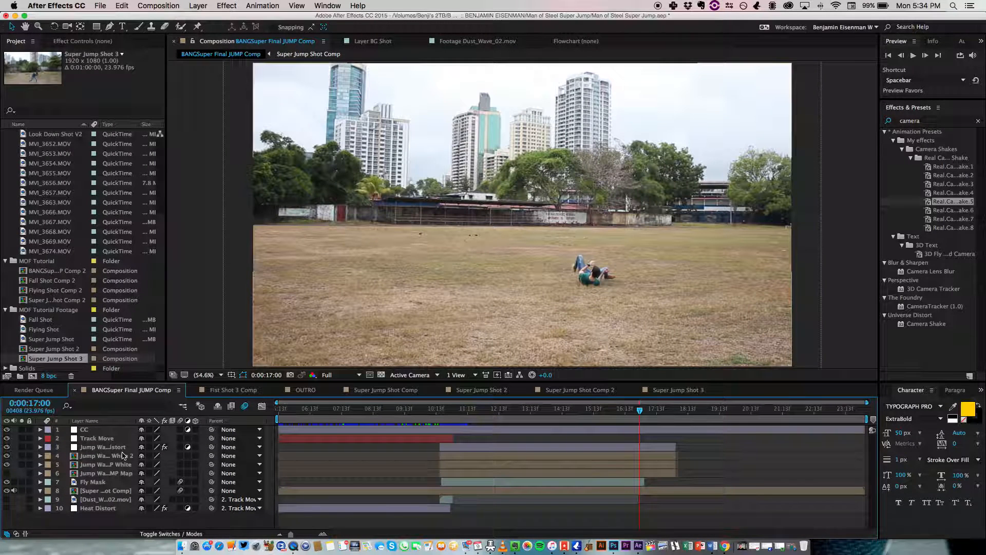
{"action": "left_click", "coordinate": [107, 491]}
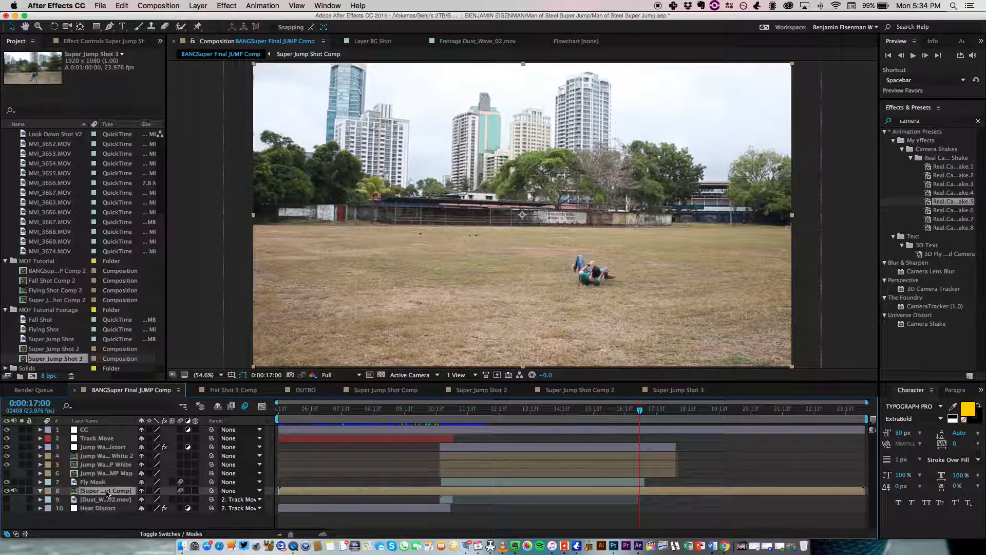
{"action": "left_click", "coordinate": [678, 390]}
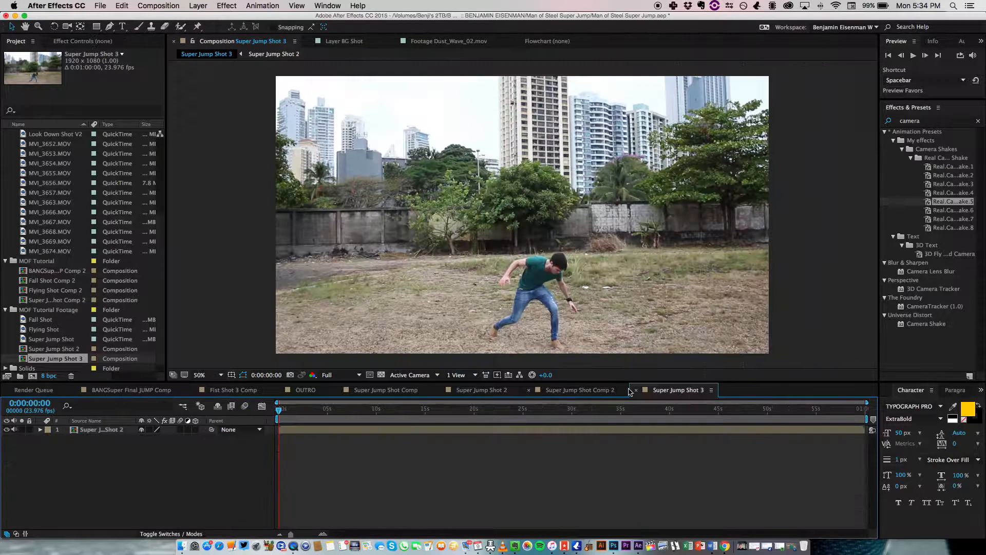
{"action": "left_click", "coordinate": [600, 390]}
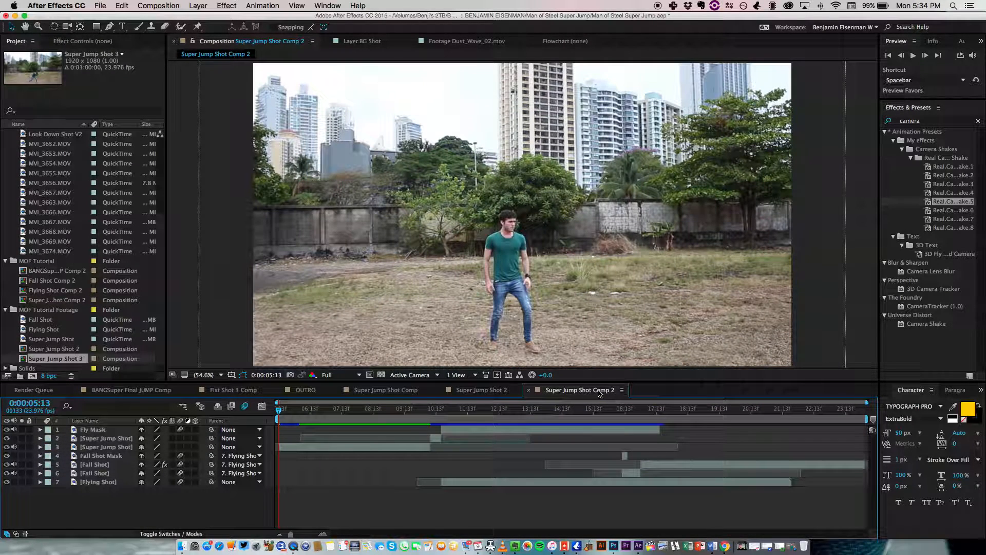
{"action": "left_click", "coordinate": [499, 392]}
{"action": "left_click", "coordinate": [404, 394]}
{"action": "left_click", "coordinate": [146, 391]}
Step: Open Super Jump Shot 3, close the Super Jump Shot Comp 2 and Super Jump Shot 2 timelines, and return to the start
{"action": "double_click", "coordinate": [71, 358]}
{"action": "left_click", "coordinate": [529, 391]}
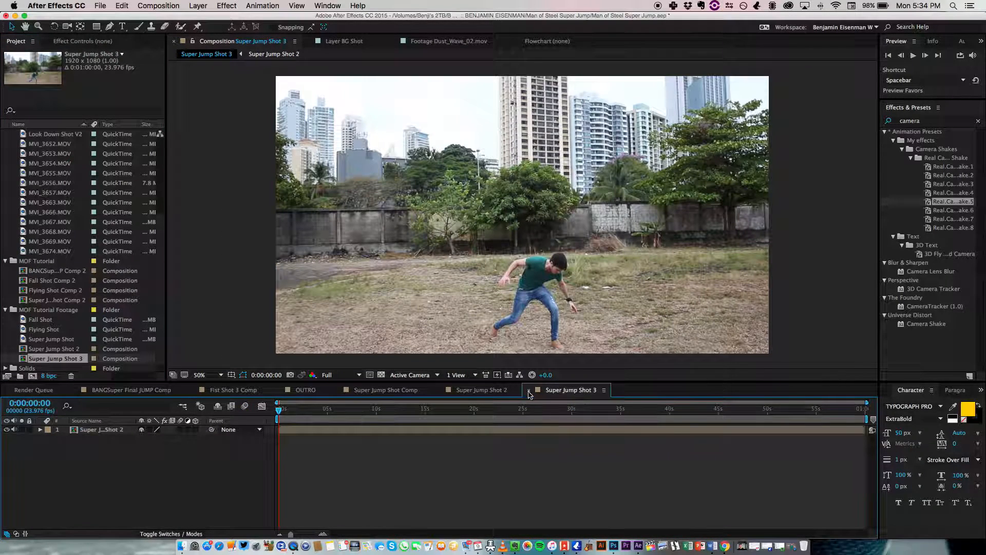
{"action": "left_click", "coordinate": [440, 390]}
{"action": "left_click", "coordinate": [458, 391]}
{"action": "left_click_drag", "start_coordinate": [308, 410], "coordinate": [272, 435]}
Step: Open the nested Super Jump Shot 2, end its work area with the Fall Shot3 layer and trim the composition to 0:00:21:08
{"action": "left_click", "coordinate": [158, 5]}
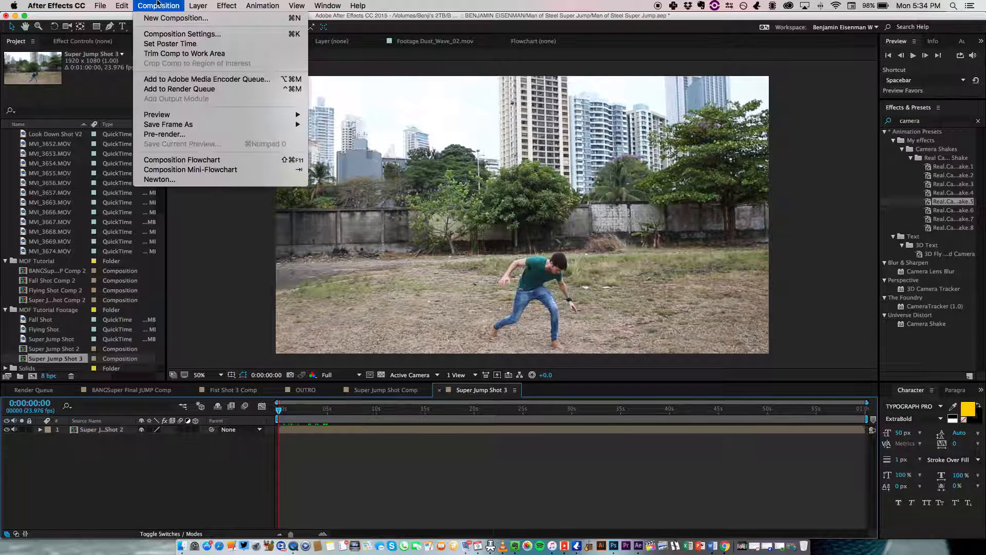
{"action": "left_click", "coordinate": [216, 457]}
{"action": "left_click_drag", "start_coordinate": [283, 411], "coordinate": [330, 411]}
{"action": "double_click", "coordinate": [116, 429]}
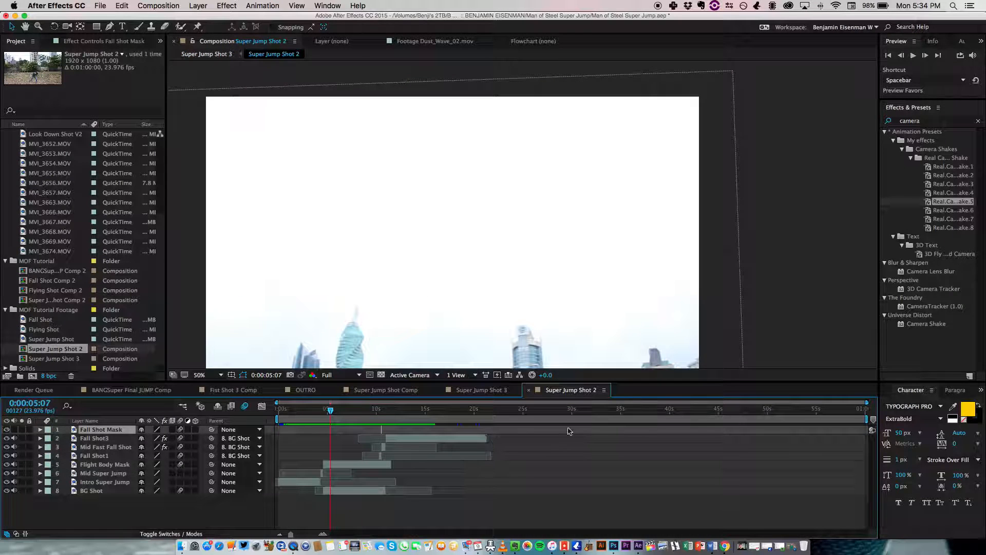
{"action": "left_click_drag", "start_coordinate": [855, 418], "coordinate": [488, 418]}
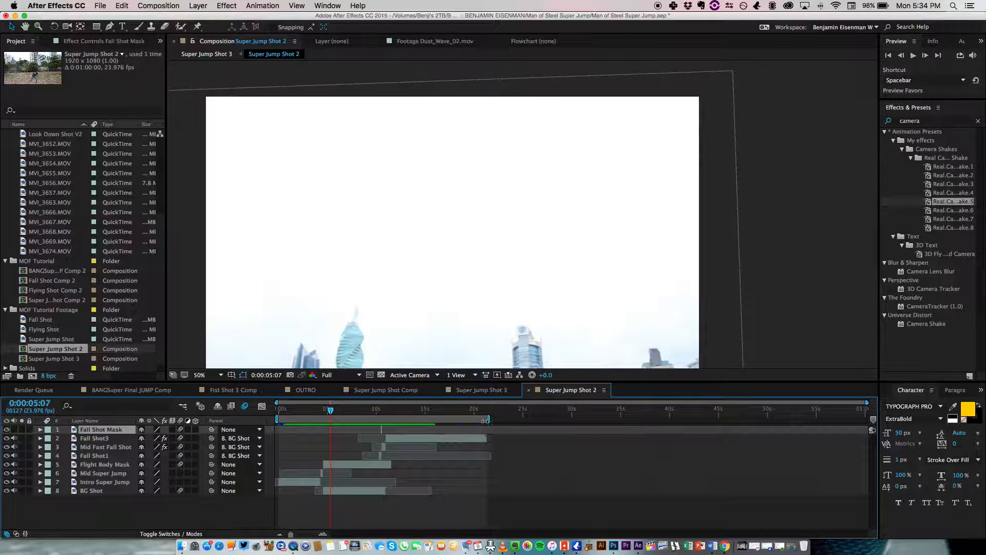
{"action": "right_click", "coordinate": [487, 420]}
{"action": "left_click", "coordinate": [537, 449]}
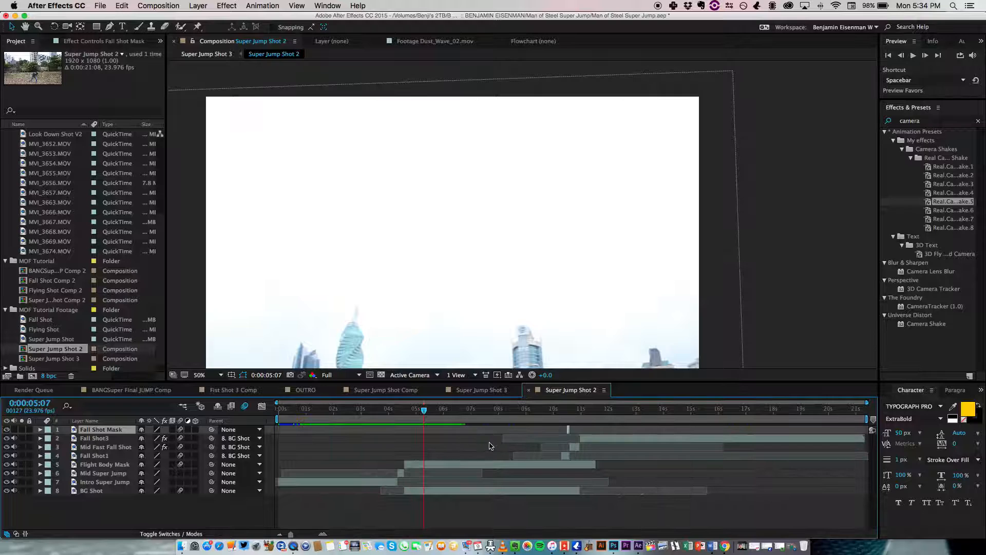
{"action": "left_click_drag", "start_coordinate": [521, 410], "coordinate": [256, 407]}
Step: End Super Jump Shot 3's work area where the nested Super Jump Shot 2 layer ends, and trim the composition to it
{"action": "left_click", "coordinate": [472, 391]}
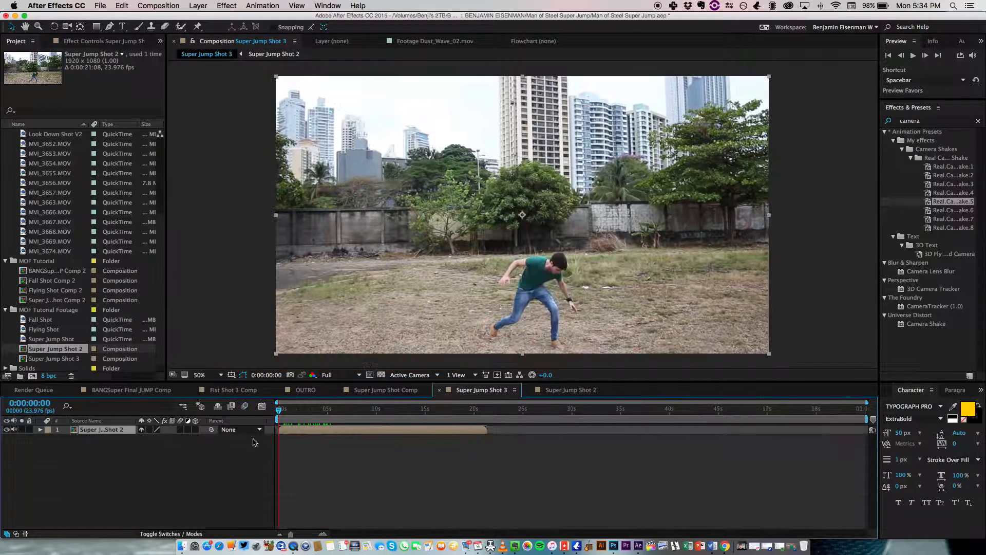
{"action": "left_click", "coordinate": [181, 454]}
{"action": "left_click_drag", "start_coordinate": [867, 419], "coordinate": [488, 418]}
{"action": "right_click", "coordinate": [483, 419]}
{"action": "left_click", "coordinate": [508, 447]}
{"action": "right_click", "coordinate": [407, 421]}
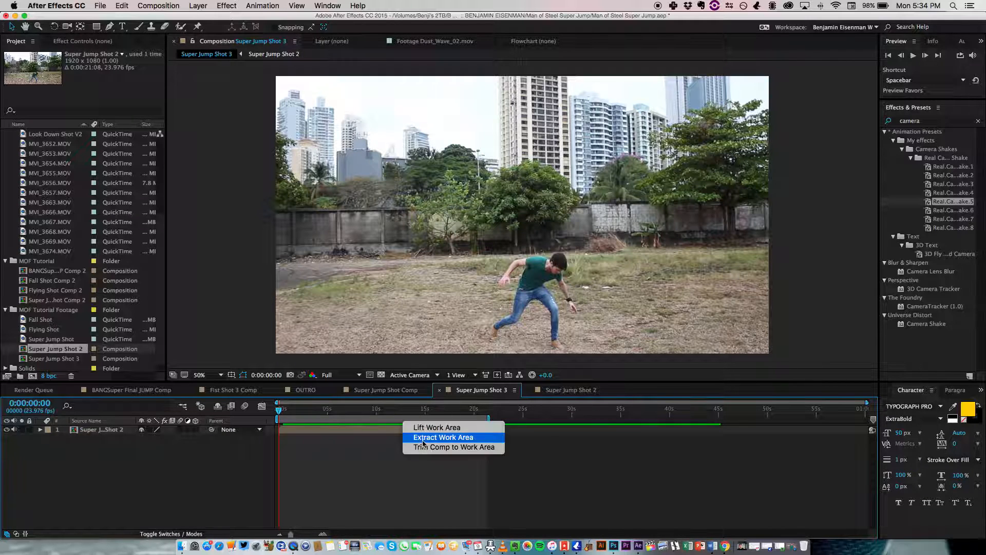
{"action": "left_click", "coordinate": [424, 449]}
Step: Examine the shockwave in BANGSuper Final JUMP Comp at 10:16, open its Jump Wave COMP and show the Jump Wave layer's opacity
{"action": "left_click", "coordinate": [149, 392]}
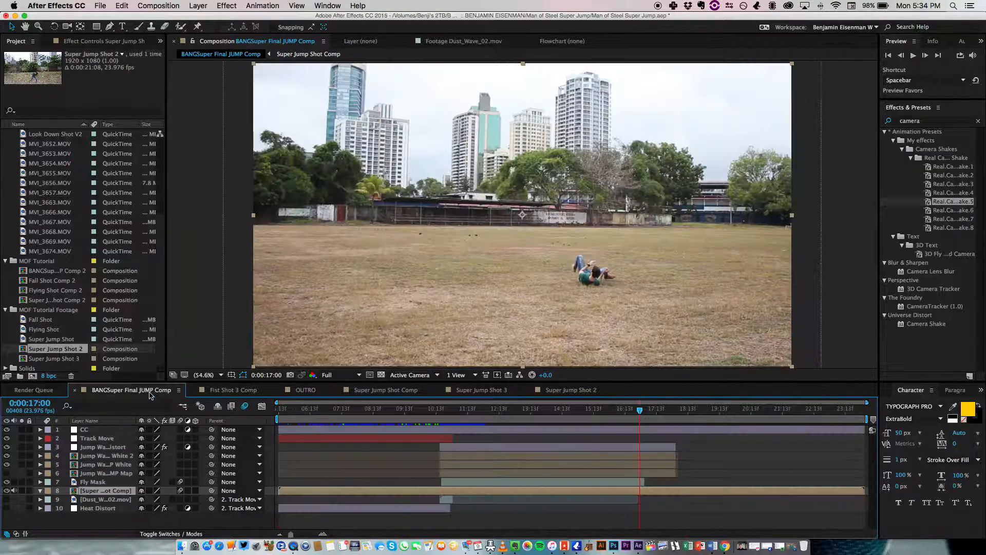
{"action": "mouse_move", "coordinate": [449, 431]}
{"action": "left_mouse_down"}
{"action": "mouse_move", "coordinate": [862, 428]}
{"action": "mouse_move", "coordinate": [440, 438]}
{"action": "left_mouse_up"}
{"action": "left_click", "coordinate": [85, 456]}
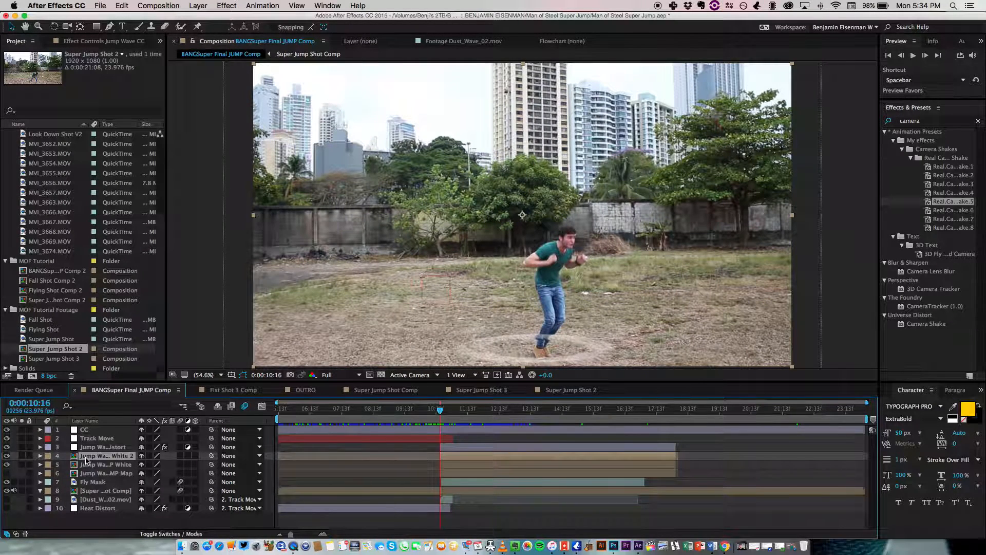
{"action": "double_click", "coordinate": [86, 456]}
{"action": "key", "text": "t"}
{"action": "left_click", "coordinate": [93, 429]}
{"action": "left_click_drag", "start_coordinate": [334, 413], "coordinate": [266, 412]}
{"action": "left_click", "coordinate": [144, 450]}
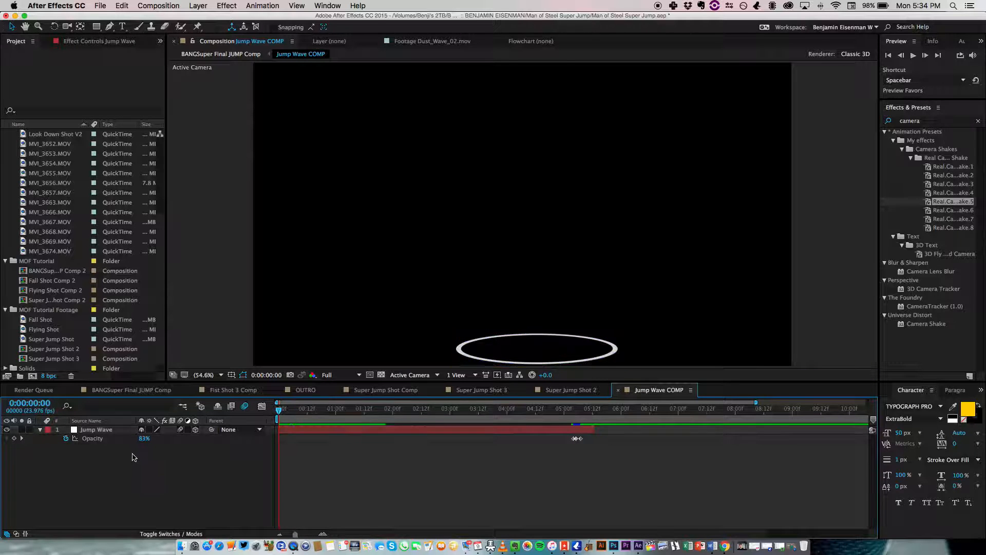
Step: Return to Jump Wave COMP and hide its Jump Wave layer
{"action": "left_click", "coordinate": [565, 390]}
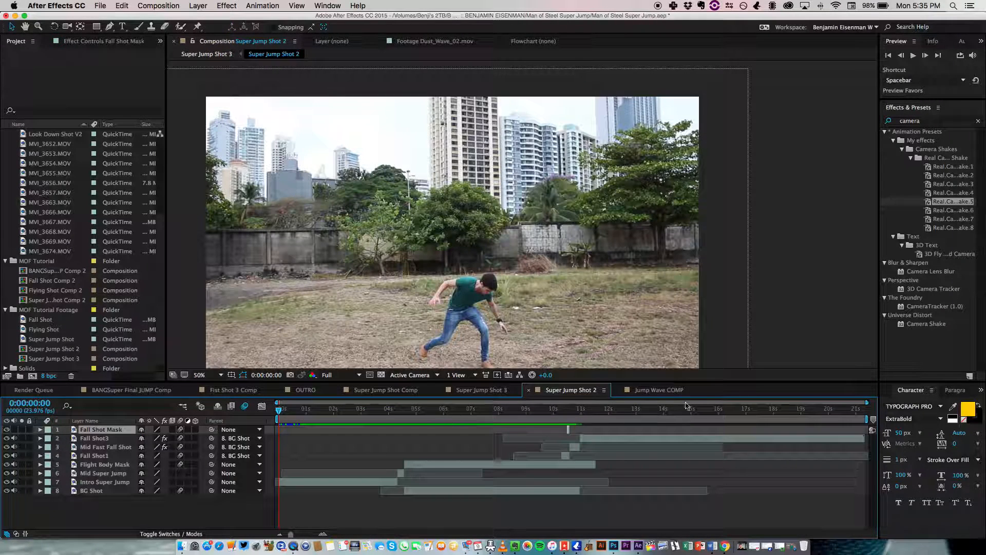
{"action": "left_click", "coordinate": [663, 390]}
{"action": "left_click", "coordinate": [108, 430]}
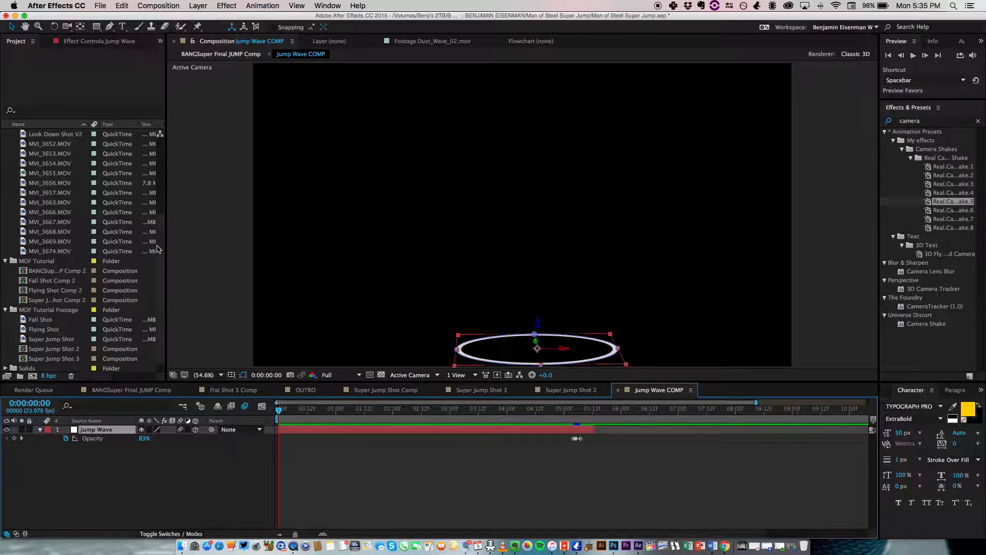
{"action": "left_click", "coordinate": [6, 430]}
{"action": "left_click", "coordinate": [197, 5]}
{"action": "left_click", "coordinate": [142, 156]}
{"action": "left_click", "coordinate": [158, 5]}
{"action": "left_click", "coordinate": [170, 17]}
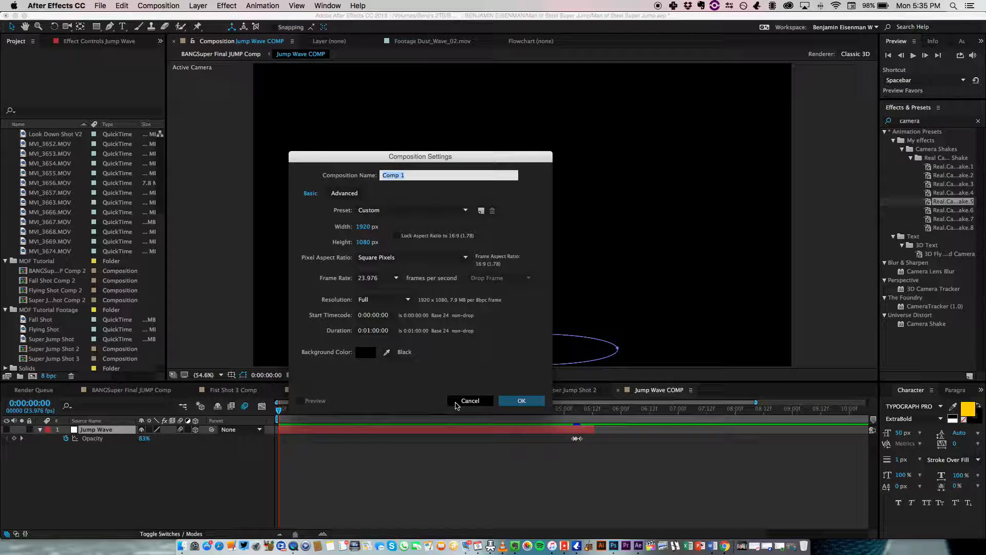
{"action": "left_click", "coordinate": [456, 406]}
Step: Add a white 1920 x 1080 px solid named Jump Wave Mask to Jump Wave COMP
{"action": "left_click", "coordinate": [198, 5]}
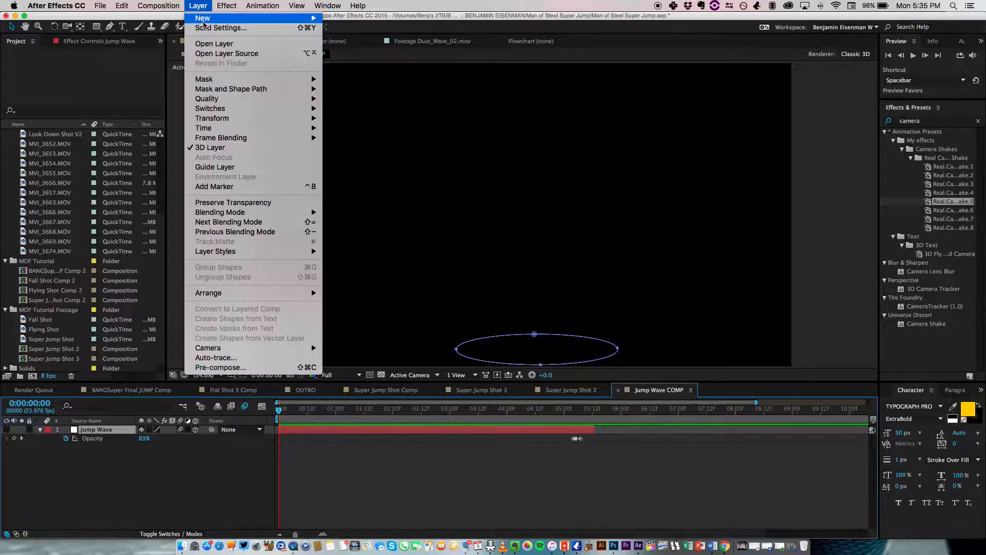
{"action": "mouse_move", "coordinate": [204, 20]}
{"action": "left_click", "coordinate": [344, 31]}
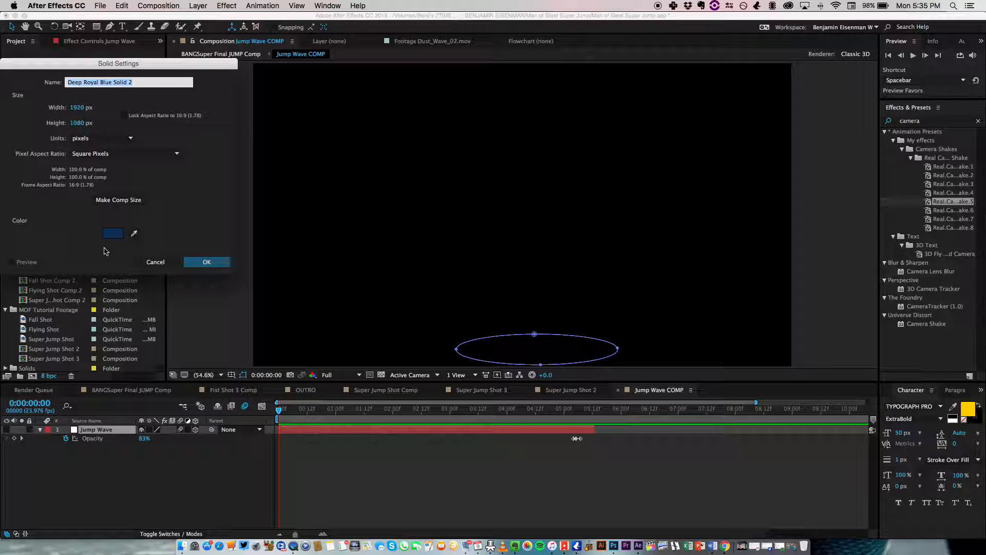
{"action": "left_click", "coordinate": [113, 233]}
{"action": "left_click_drag", "start_coordinate": [105, 206], "coordinate": [11, 80]}
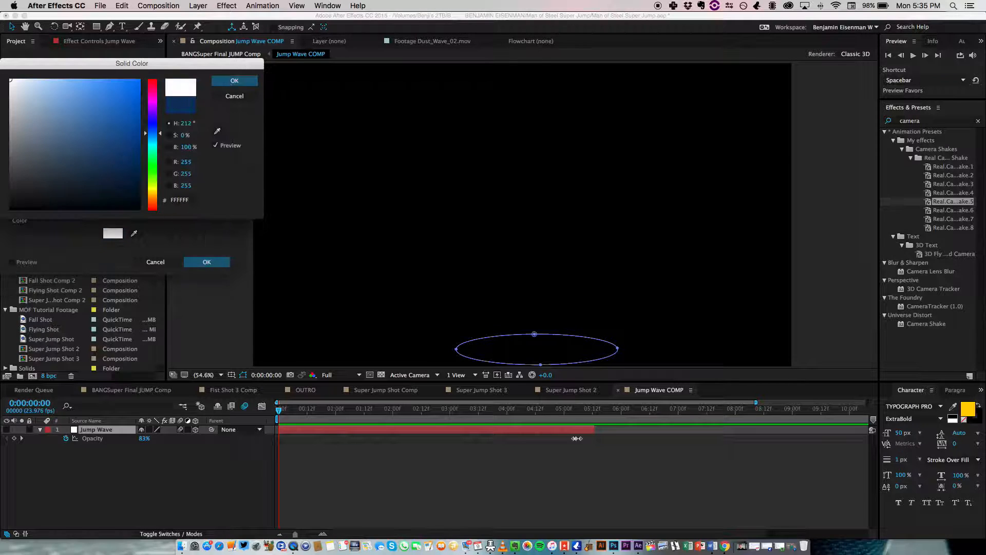
{"action": "left_click", "coordinate": [224, 83]}
{"action": "left_click_drag", "start_coordinate": [199, 73], "coordinate": [501, 156]}
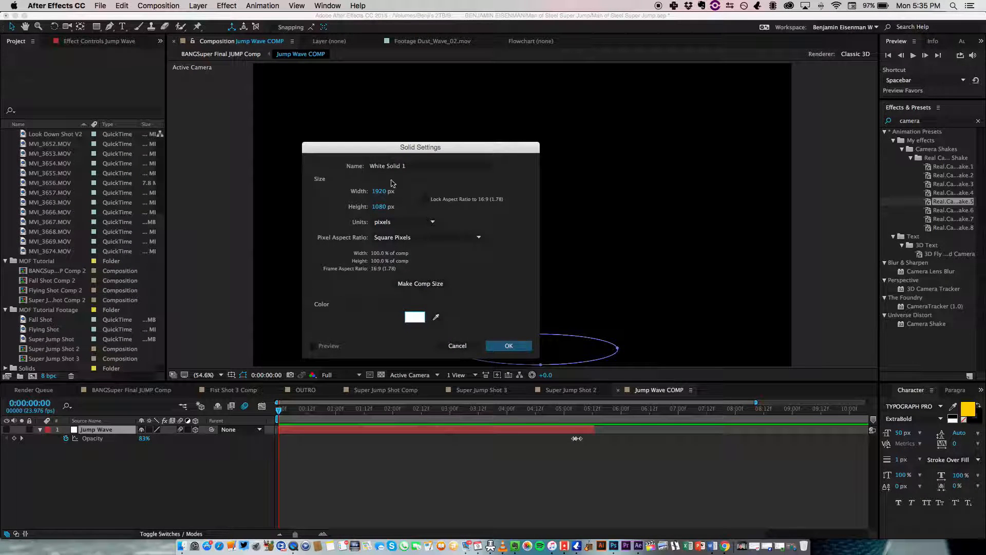
{"action": "left_click", "coordinate": [417, 164]}
{"action": "key", "text": "BackSpace"}
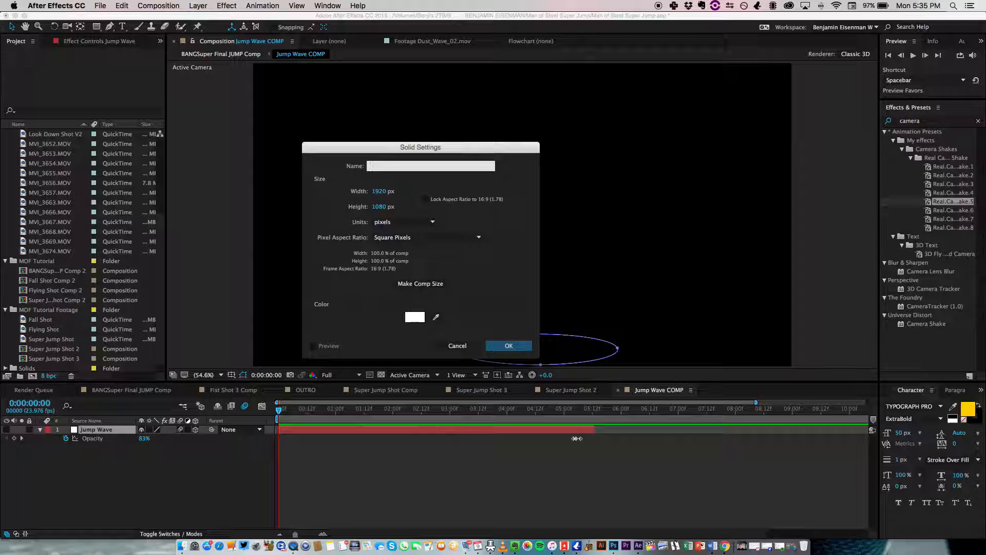
{"action": "type", "text": "Jump Wave Mask"}
{"action": "key", "text": "Return"}
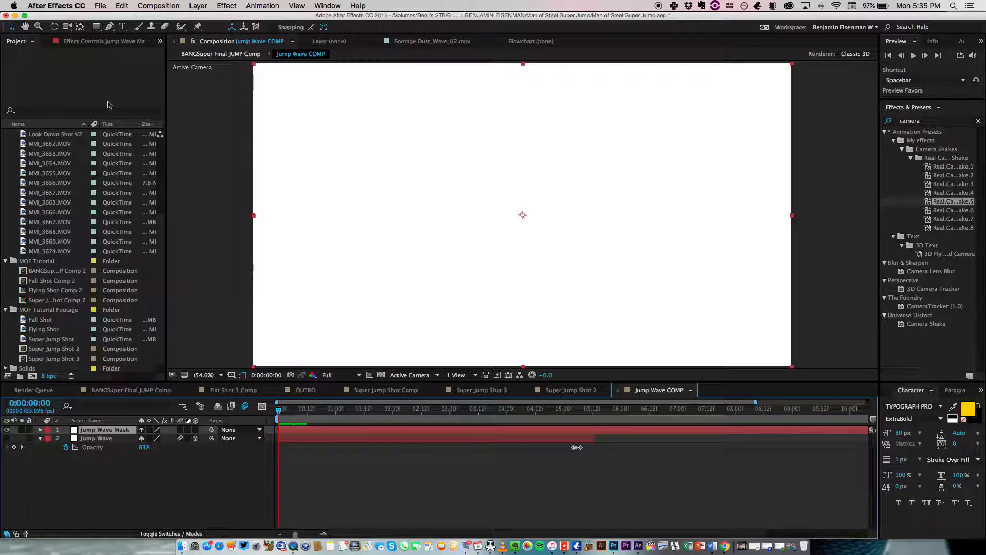
Step: Draw a large circular mask from the centre of the Jump Wave Mask layer, nearly filling the frame's height
{"action": "left_click_drag", "start_coordinate": [96, 26], "coordinate": [148, 60]}
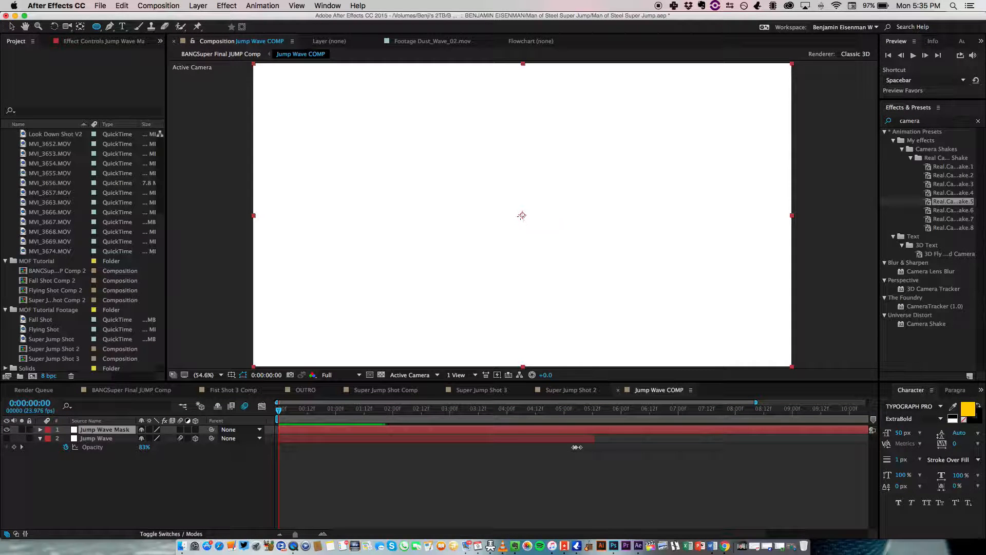
{"action": "left_click_drag", "start_coordinate": [522, 215], "coordinate": [656, 356]}
{"action": "left_click", "coordinate": [99, 433]}
Step: Duplicate Mask 1 on the Jump Wave Mask layer and set the copy's mode to Subtract
{"action": "left_click", "coordinate": [98, 447]}
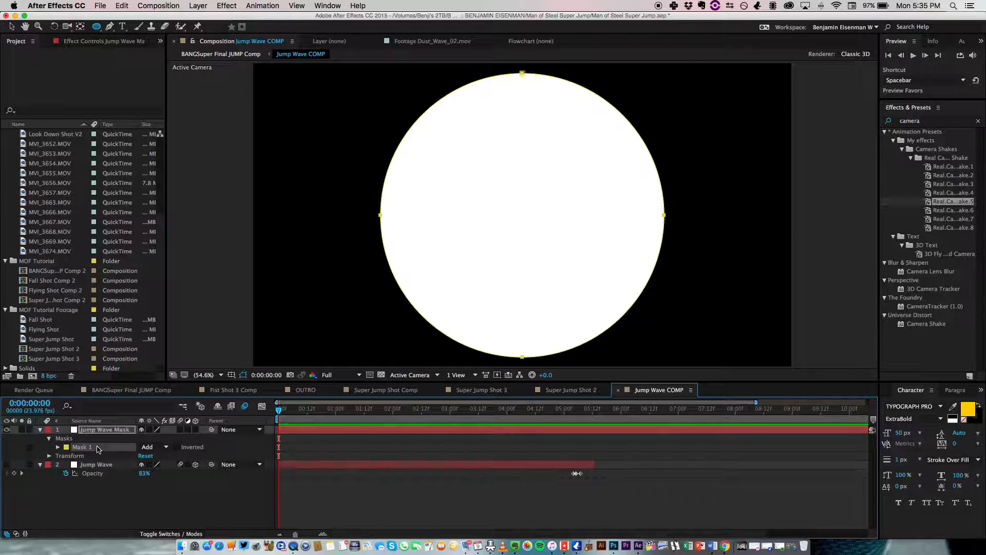
{"action": "key", "text": "super+d"}
{"action": "left_click", "coordinate": [152, 456]}
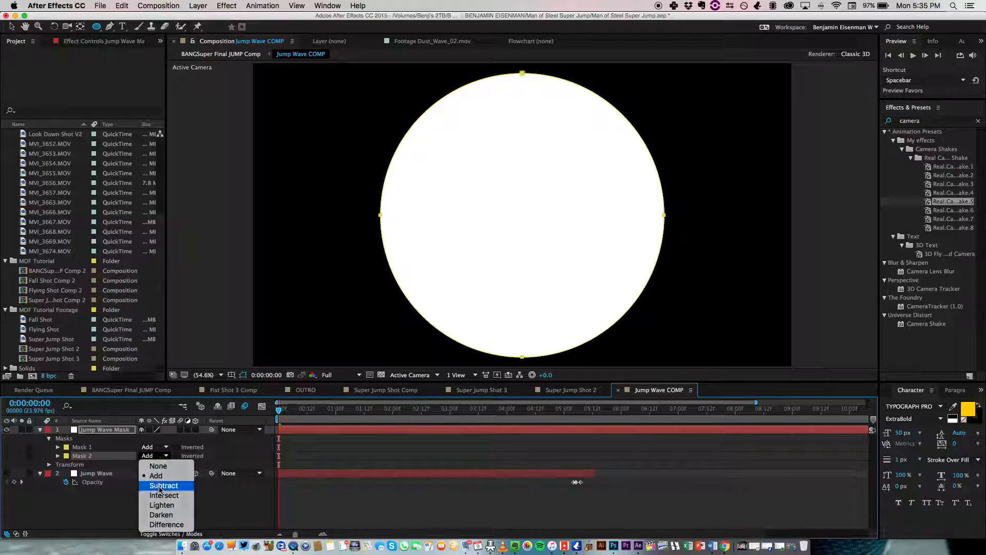
{"action": "left_click", "coordinate": [159, 487]}
Step: Set Mask 2's expansion to -75 pixels to turn the white circle into a ring
{"action": "key", "text": "m"}
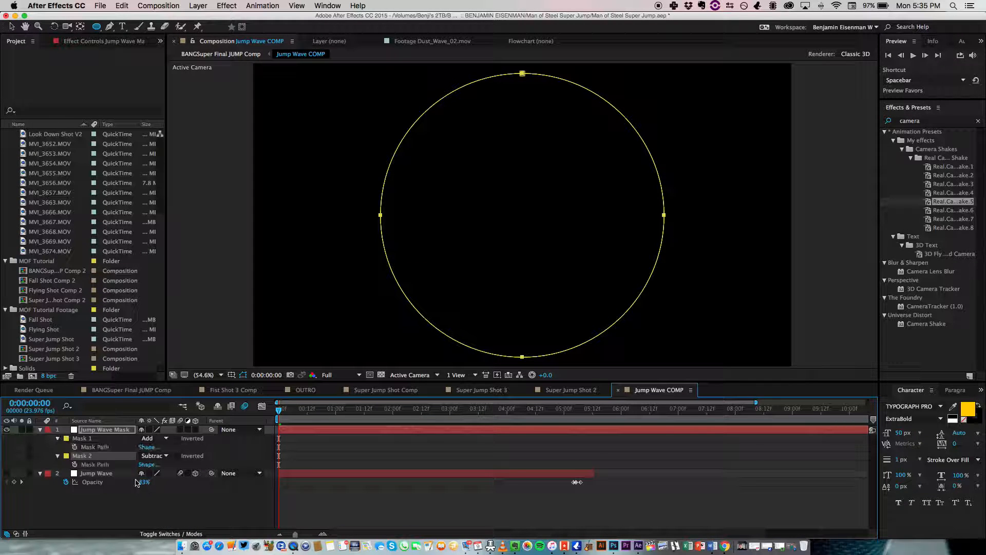
{"action": "key", "text": "m"}
{"action": "key", "text": "m"}
{"action": "scroll", "coordinate": [114, 480], "scroll_direction": "down", "scroll_amount": 1}
{"action": "mouse_move", "coordinate": [141, 510]}
{"action": "left_mouse_down"}
{"action": "mouse_move", "coordinate": [114, 509]}
{"action": "mouse_move", "coordinate": [144, 508]}
{"action": "mouse_move", "coordinate": [132, 508]}
{"action": "left_mouse_up"}
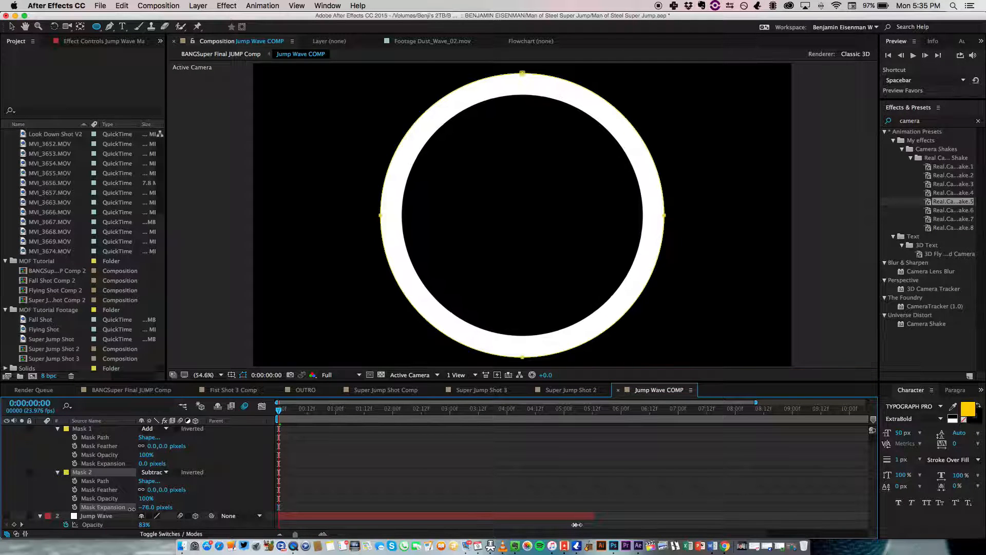
{"action": "scroll", "coordinate": [113, 473], "scroll_direction": "up", "scroll_amount": 1}
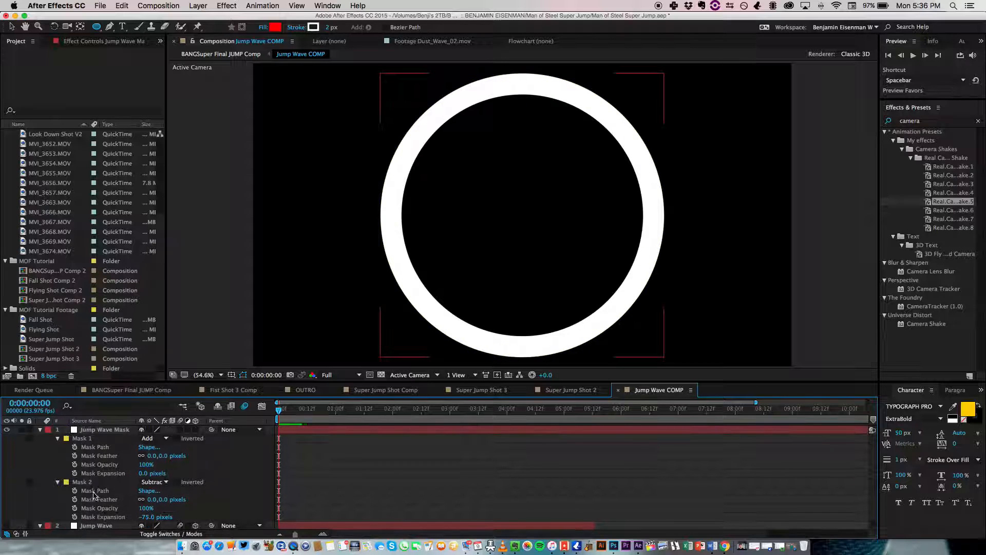
{"action": "left_click", "coordinate": [88, 433]}
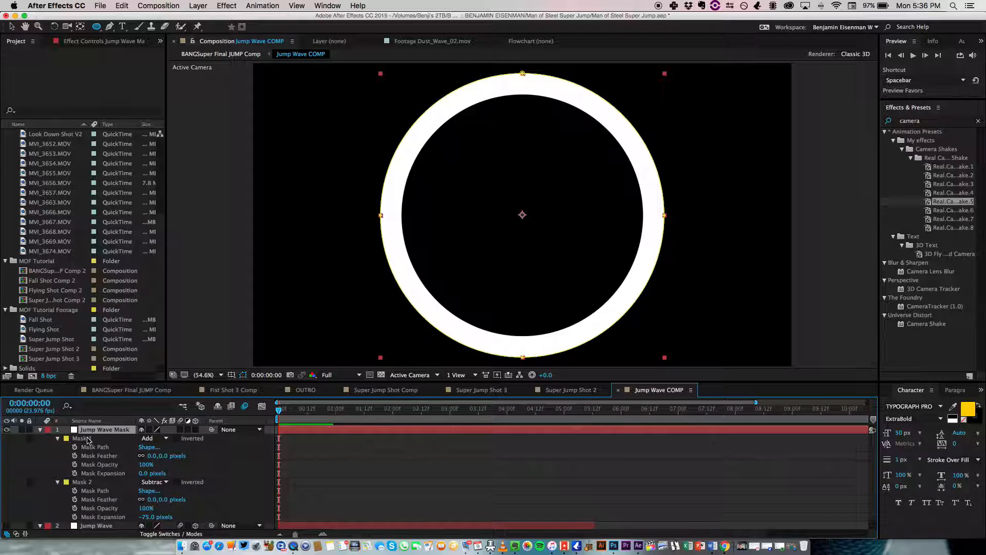
{"action": "key", "text": "s"}
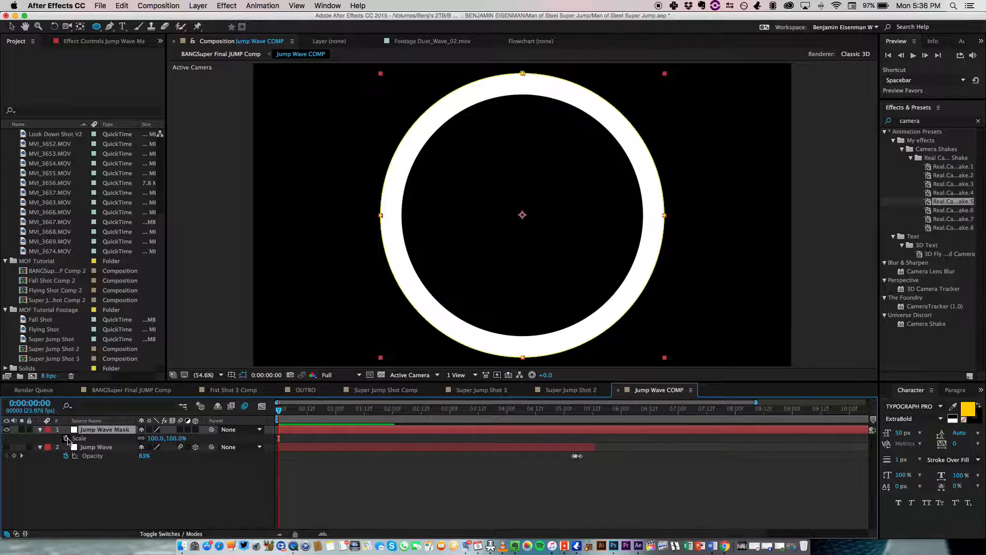
{"action": "left_click", "coordinate": [66, 438]}
{"action": "left_click", "coordinate": [156, 439]}
{"action": "type", "text": "0"}
{"action": "key", "text": "Return"}
{"action": "left_click_drag", "start_coordinate": [308, 411], "coordinate": [288, 421]}
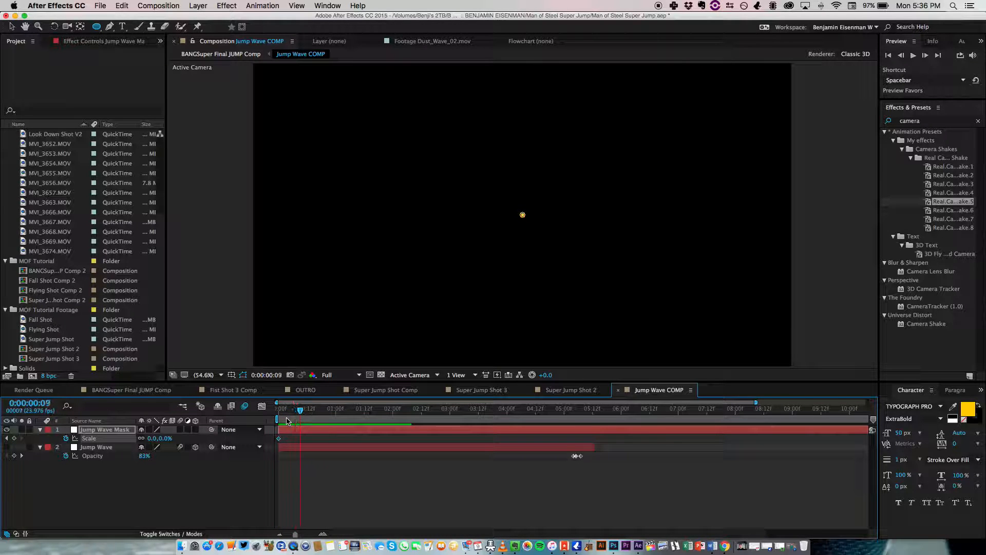
{"action": "left_click_drag", "start_coordinate": [297, 413], "coordinate": [572, 422]}
{"action": "key", "text": "super+z"}
{"action": "key", "text": "super+z"}
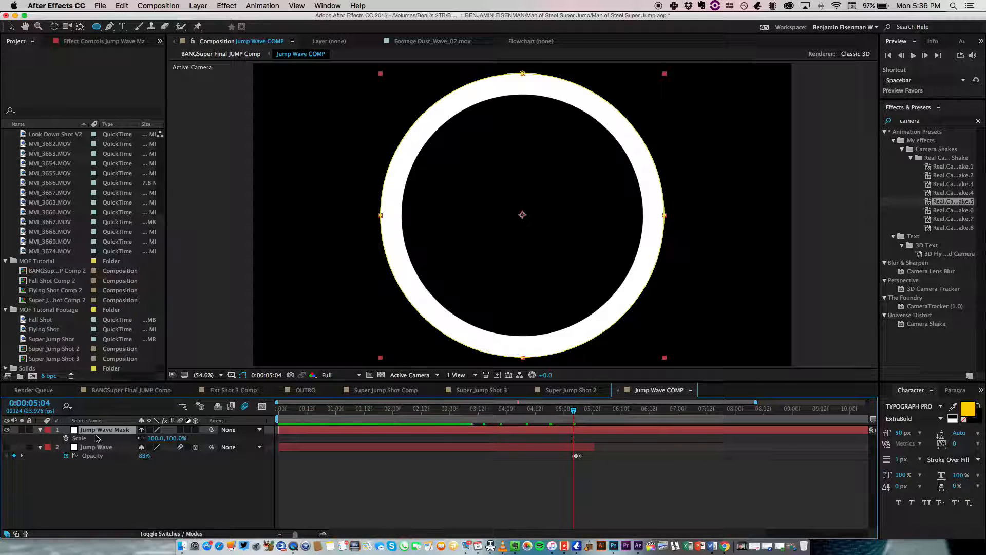
Step: Try animating the Jump Wave Mask layer's scale from 0% at 0:00:00:00 to 100% at 0:00:00:04
{"action": "left_click_drag", "start_coordinate": [290, 413], "coordinate": [278, 413]}
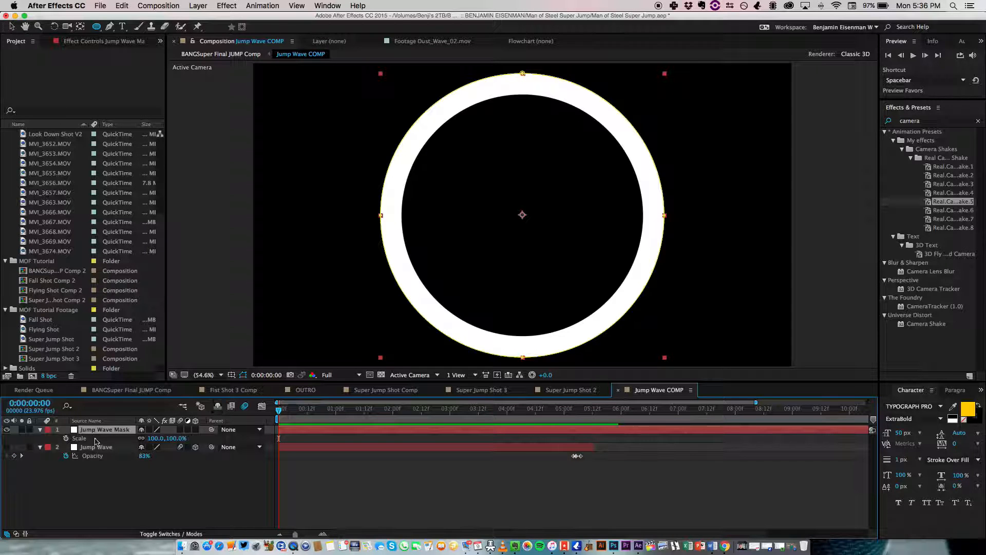
{"action": "left_click", "coordinate": [66, 438]}
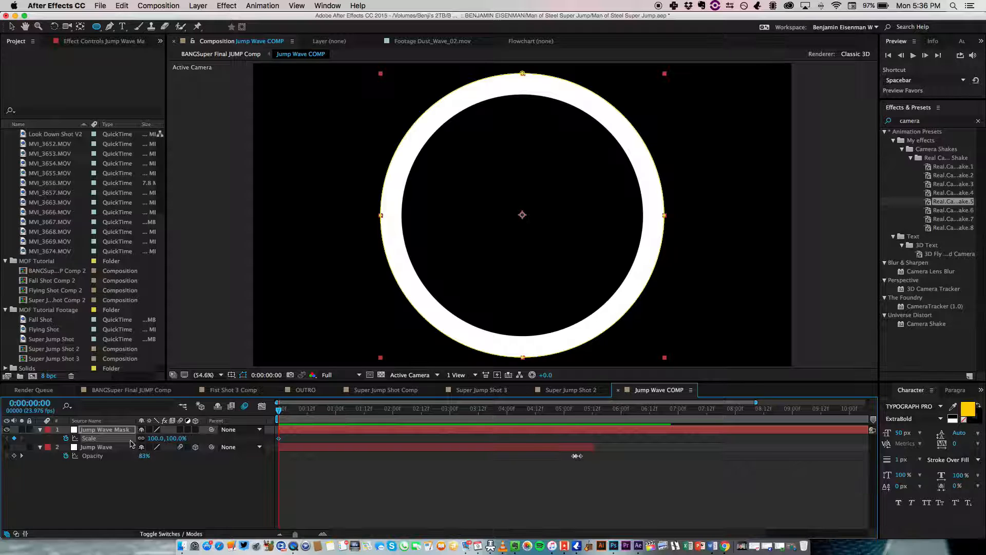
{"action": "left_click", "coordinate": [154, 438]}
{"action": "type", "text": "00"}
{"action": "key", "text": "Return"}
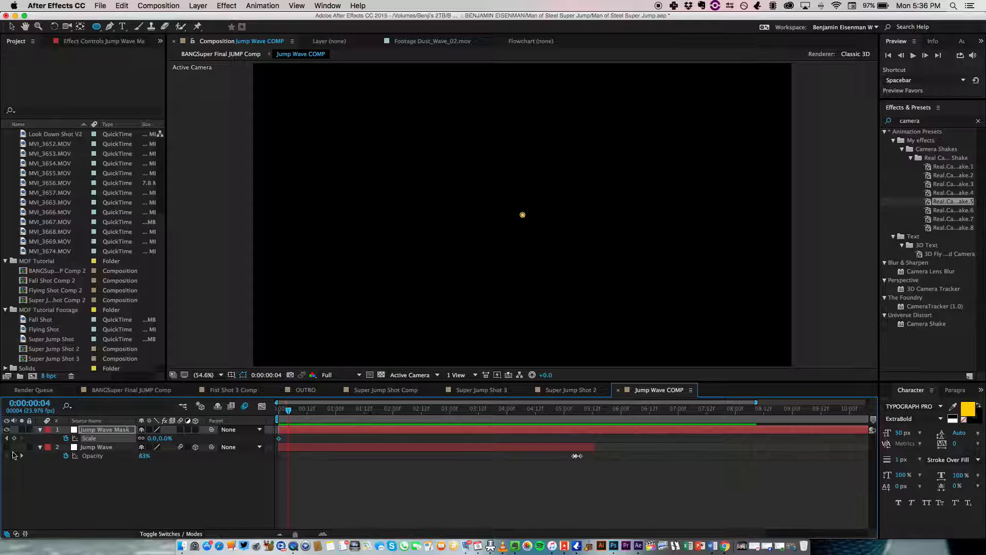
{"action": "left_click", "coordinate": [155, 437]}
{"action": "type", "text": "100"}
{"action": "key", "text": "Return"}
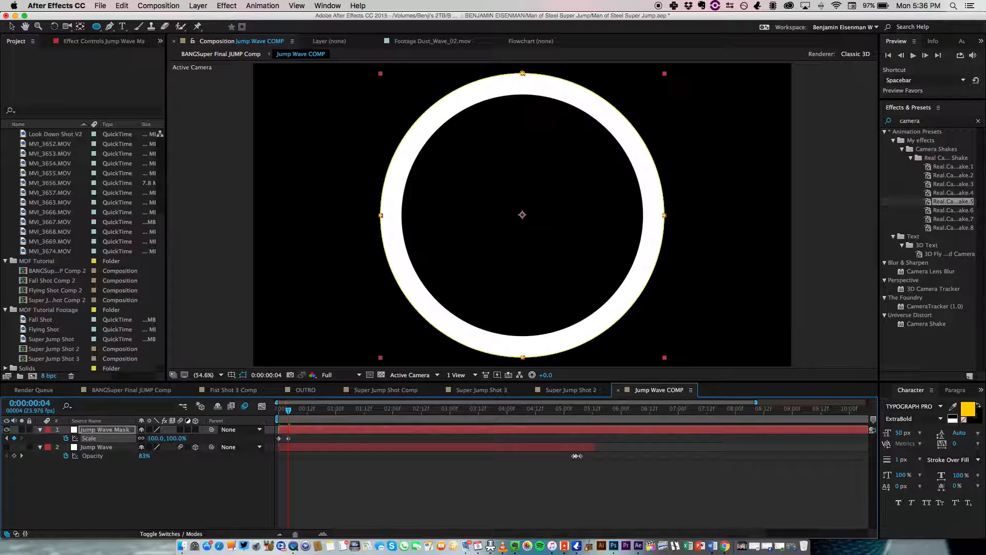
Step: Undo the scale keyframes on the Jump Wave Mask layer
{"action": "mouse_move", "coordinate": [155, 438]}
{"action": "left_mouse_down"}
{"action": "mouse_move", "coordinate": [168, 441]}
{"action": "mouse_move", "coordinate": [158, 442]}
{"action": "left_mouse_up"}
{"action": "key", "text": "super+z"}
{"action": "key", "text": "super+z"}
{"action": "key", "text": "super+z"}
{"action": "key", "text": "super+z"}
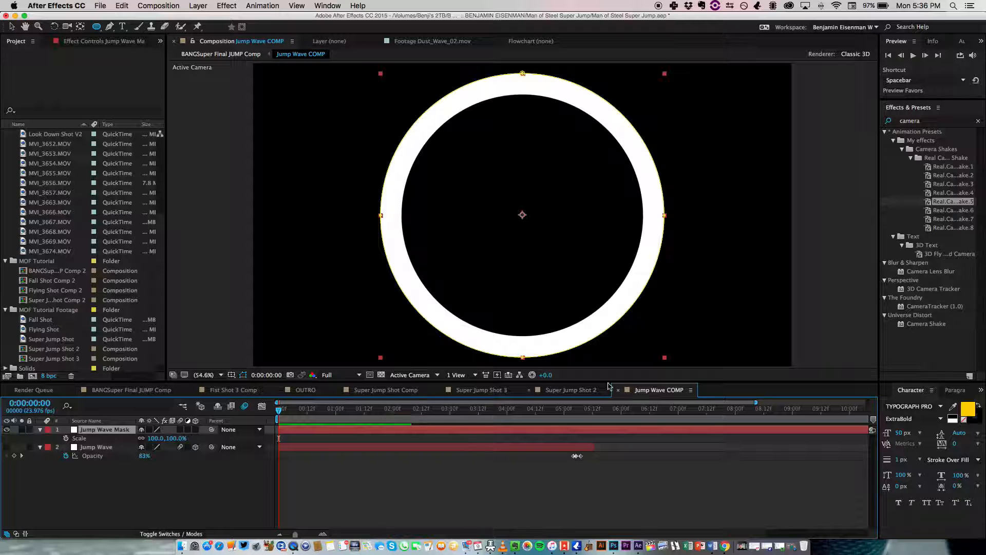
Step: Duplicate Jump Wave COMP in the Comps folder and move the copy into the MOF Tutorial Footage folder
{"action": "scroll", "coordinate": [23, 238], "scroll_direction": "up", "scroll_amount": 5}
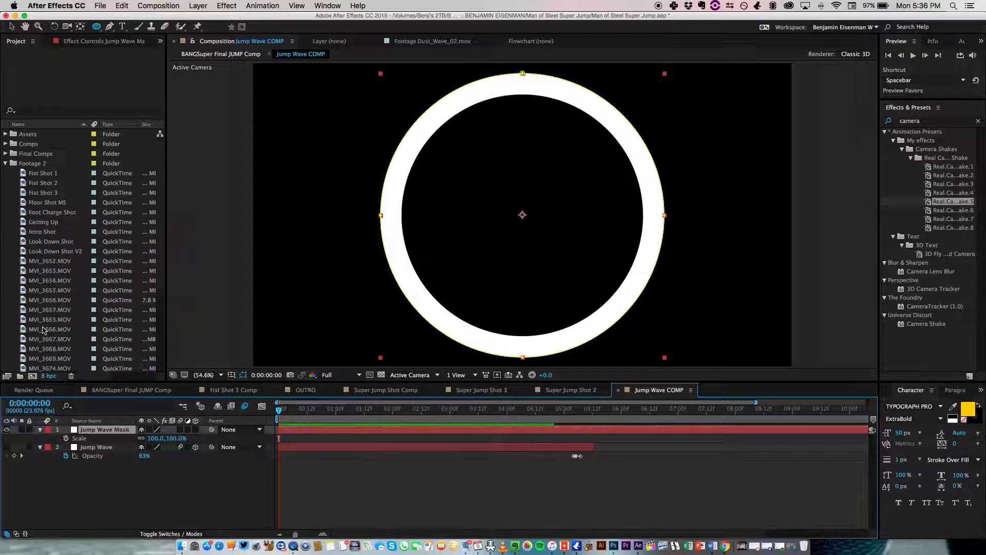
{"action": "left_click", "coordinate": [5, 163]}
{"action": "left_click", "coordinate": [5, 144]}
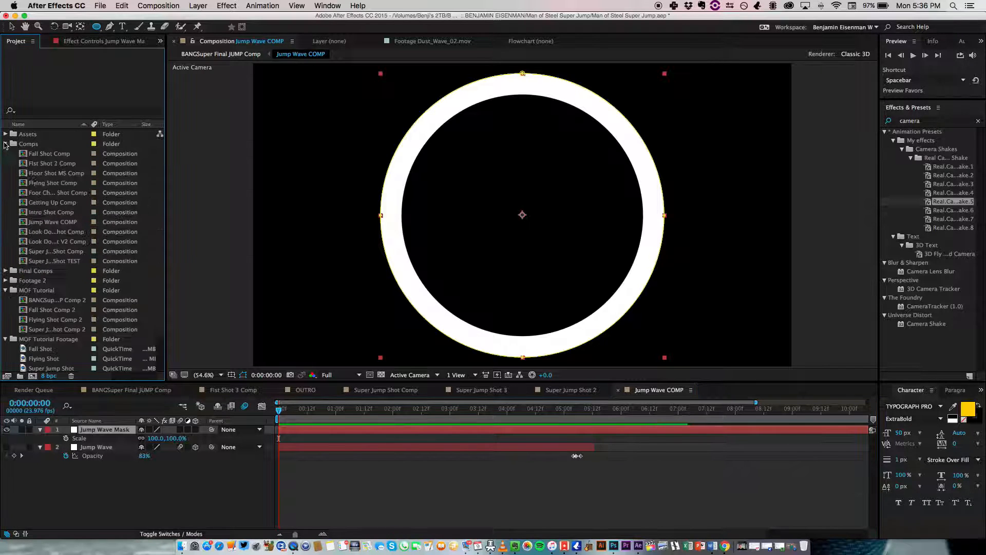
{"action": "left_click", "coordinate": [46, 221]}
{"action": "key", "text": "super+d"}
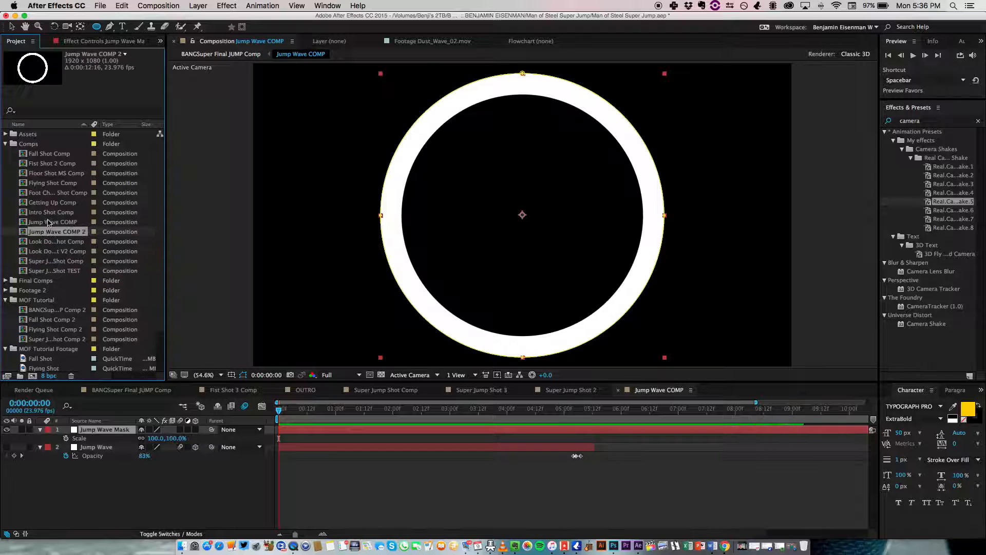
{"action": "scroll", "coordinate": [46, 227], "scroll_direction": "down", "scroll_amount": 3}
{"action": "left_click_drag", "start_coordinate": [50, 183], "coordinate": [42, 300]}
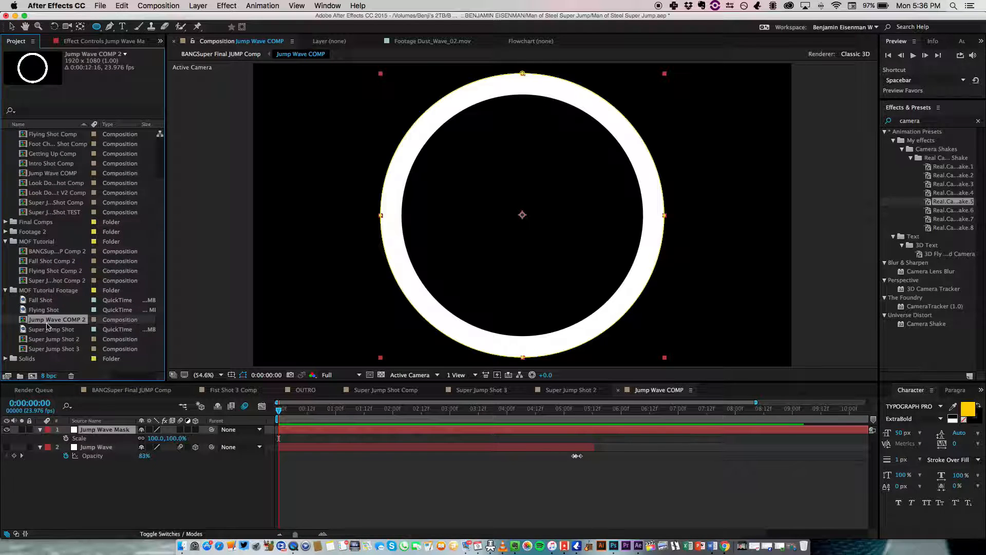
Step: Open Jump Wave COMP 2, return to Super Jump Shot 3 and add Jump Wave COMP 2 as its uppermost layer
{"action": "double_click", "coordinate": [49, 320]}
{"action": "left_click", "coordinate": [509, 390]}
{"action": "left_click", "coordinate": [402, 391]}
{"action": "left_click", "coordinate": [657, 391]}
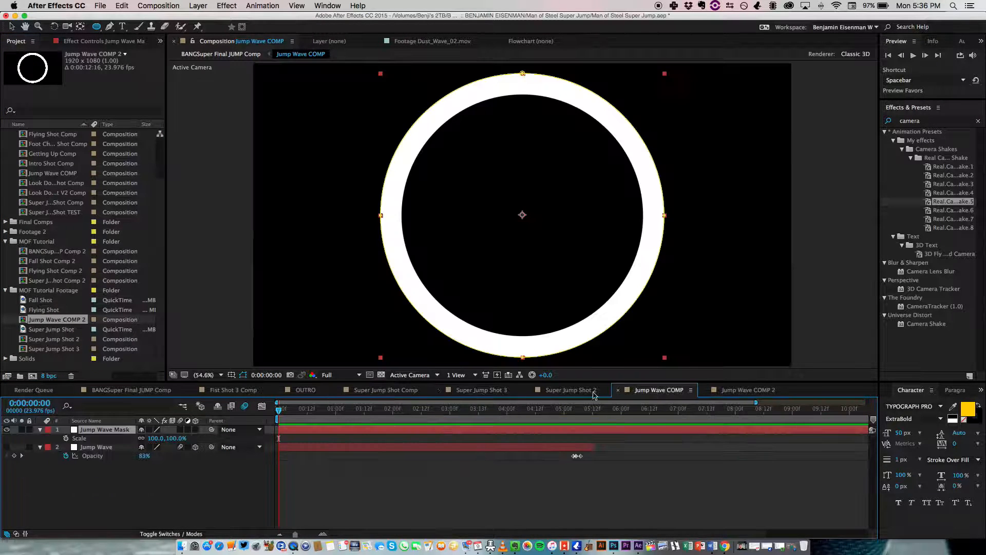
{"action": "left_click", "coordinate": [472, 392]}
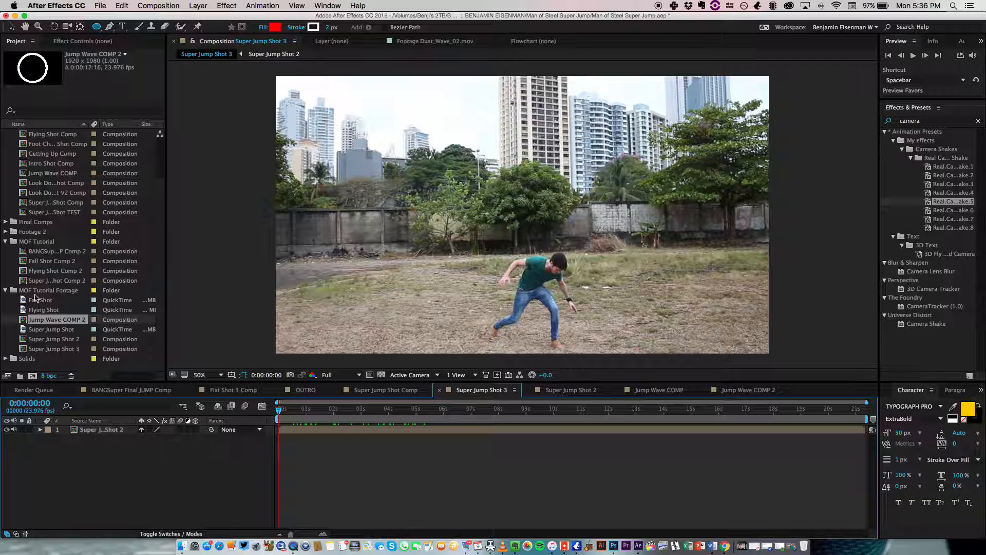
{"action": "left_click_drag", "start_coordinate": [51, 320], "coordinate": [106, 428]}
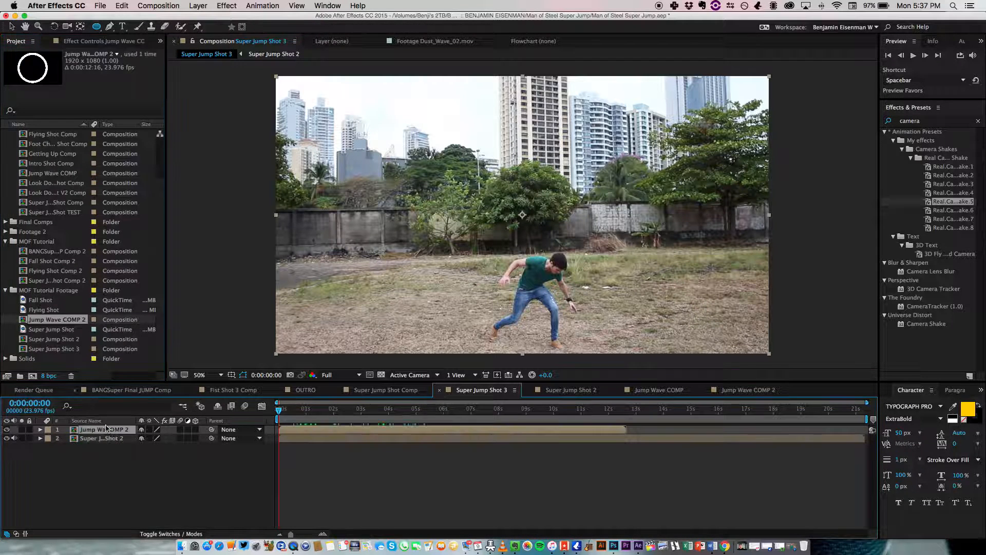
Step: Make the Jump Wave COMP 2 layer 3D and set its X rotation to -80°
{"action": "key", "text": "s"}
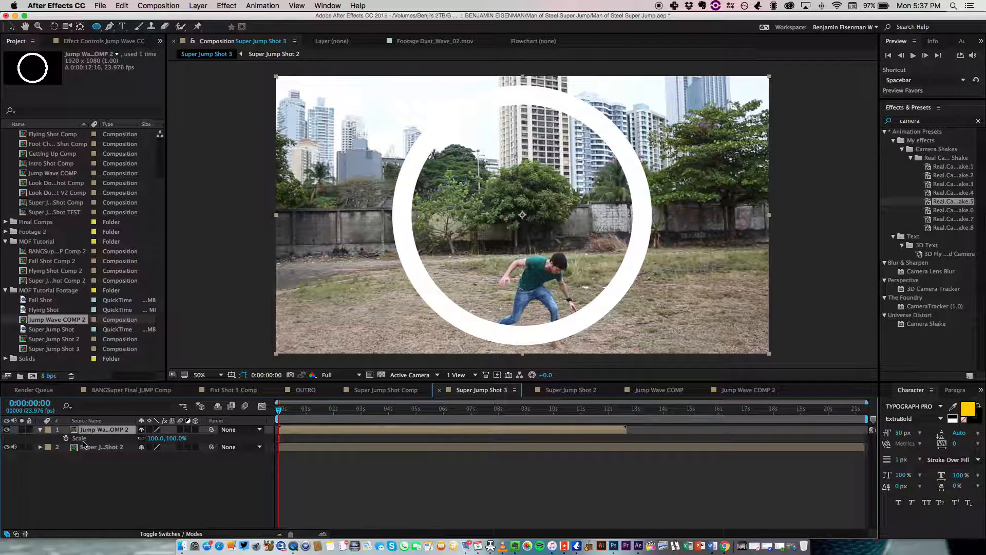
{"action": "left_click", "coordinate": [195, 430]}
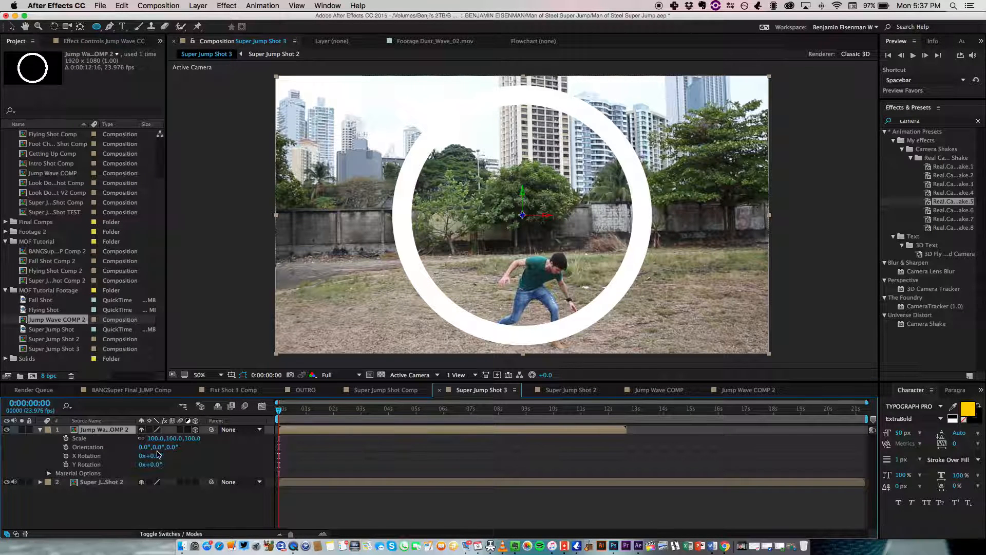
{"action": "left_click_drag", "start_coordinate": [156, 456], "coordinate": [143, 452]}
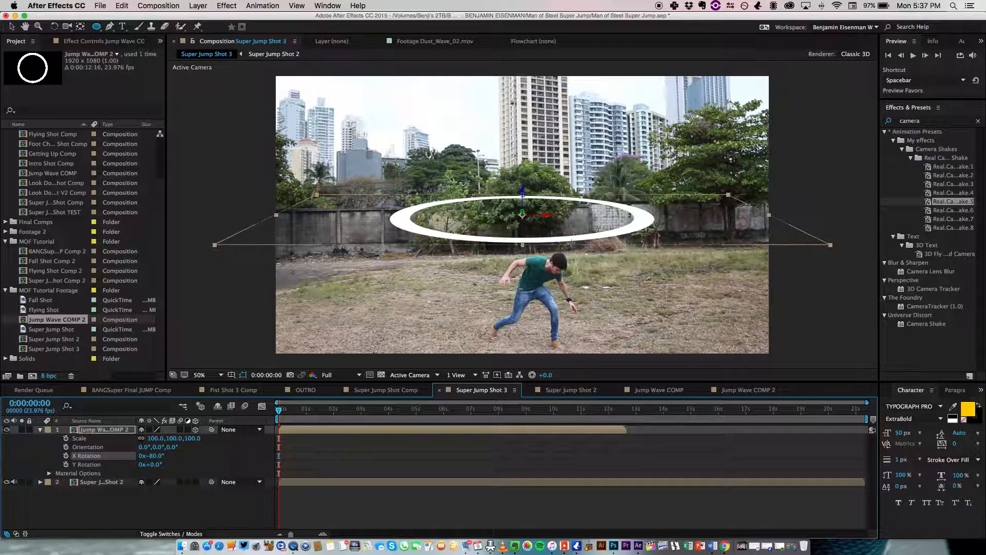
Step: Move the ring down to the ground around the jumper's feet and set its X rotation to -89°
{"action": "key", "text": "v"}
{"action": "left_click_drag", "start_coordinate": [602, 235], "coordinate": [615, 364]}
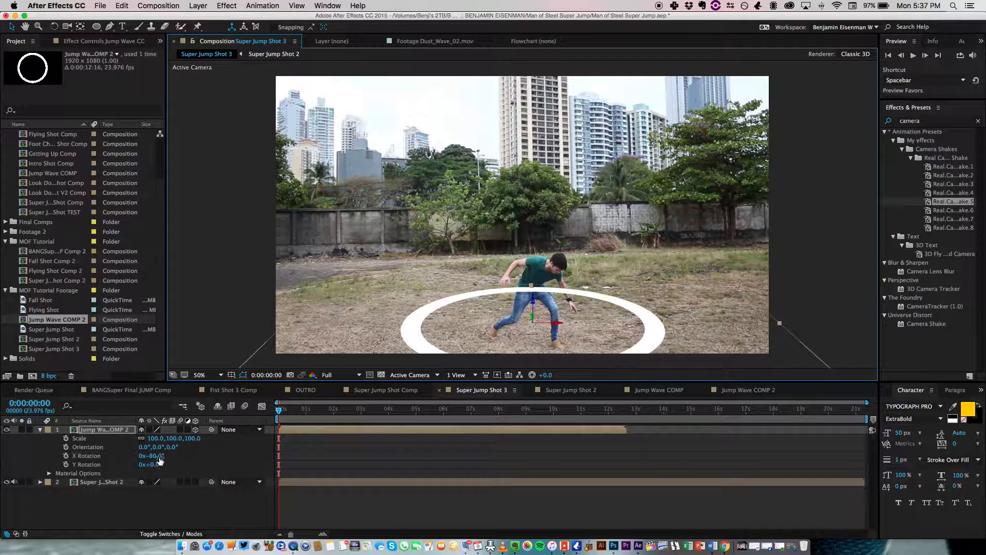
{"action": "left_click_drag", "start_coordinate": [156, 455], "coordinate": [156, 460]}
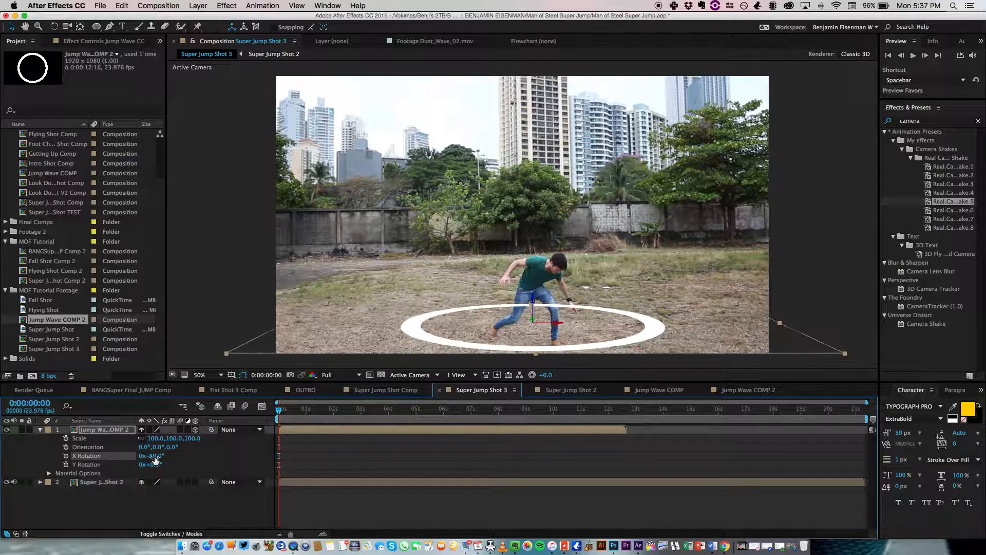
{"action": "left_click_drag", "start_coordinate": [581, 354], "coordinate": [583, 358]}
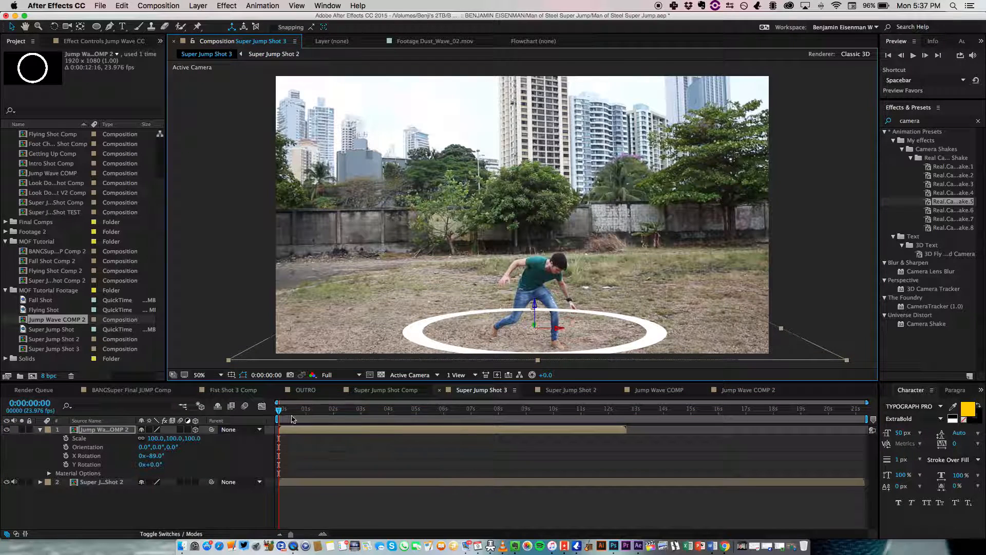
Step: Move to 0:00:04:13 and recentre the Jump Wave COMP 2 ring on the jumper's feet
{"action": "key", "text": "s"}
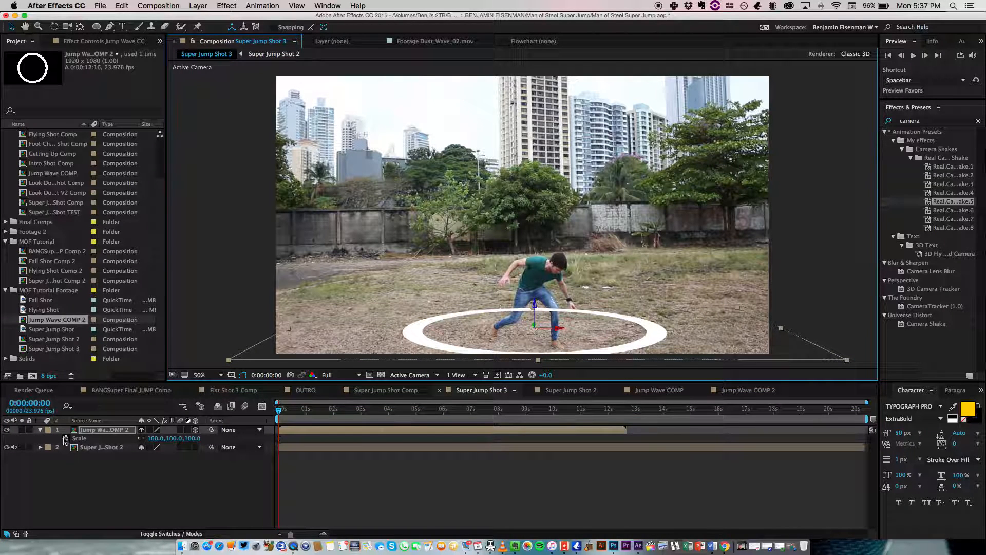
{"action": "left_click_drag", "start_coordinate": [308, 411], "coordinate": [400, 414]}
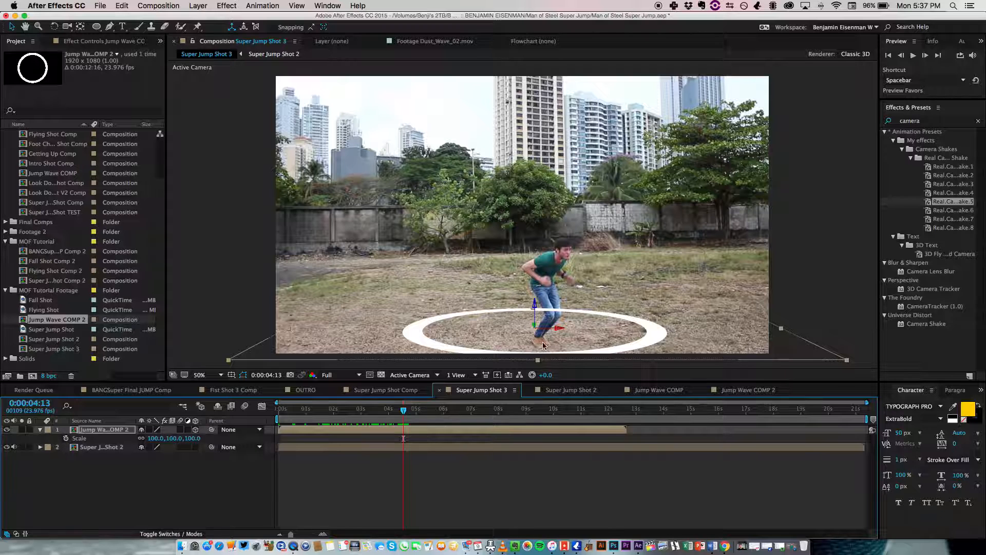
{"action": "left_click_drag", "start_coordinate": [620, 339], "coordinate": [626, 350]}
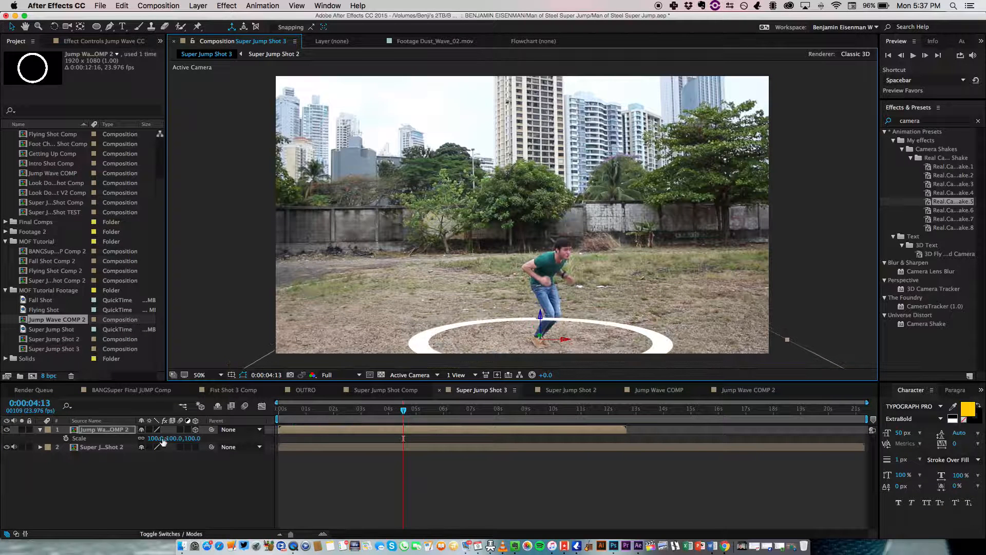
Step: Keyframe the Jump Wave COMP 2 layer's scale at 0% at 0:00:04:13
{"action": "left_click", "coordinate": [66, 438]}
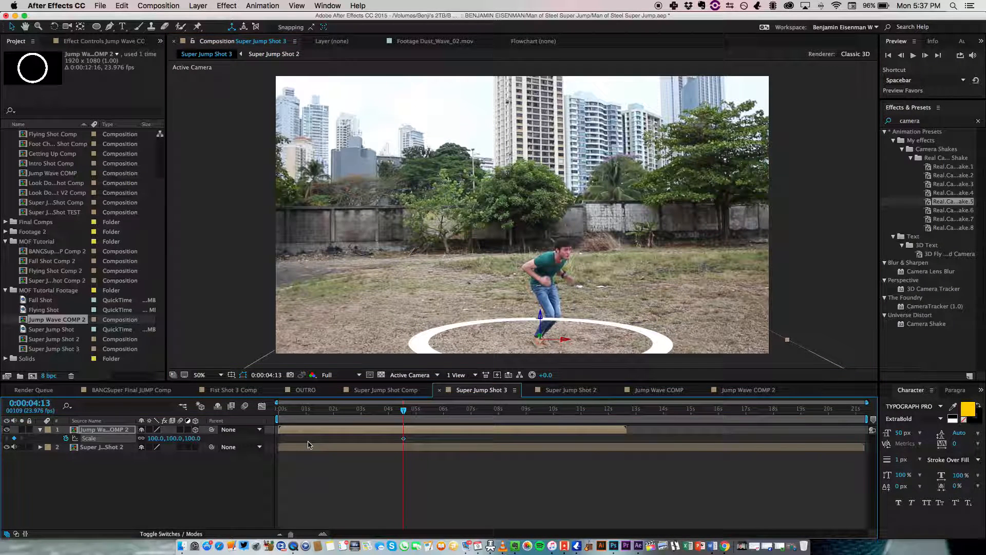
{"action": "left_click", "coordinate": [155, 438]}
{"action": "type", "text": "0"}
{"action": "key", "text": "Return"}
Step: Advance six frames to 0:00:04:19 and keyframe the ring's scale at 100%
{"action": "key", "text": "Page_Down"}
{"action": "key", "text": "Page_Down"}
{"action": "key", "text": "Page_Down"}
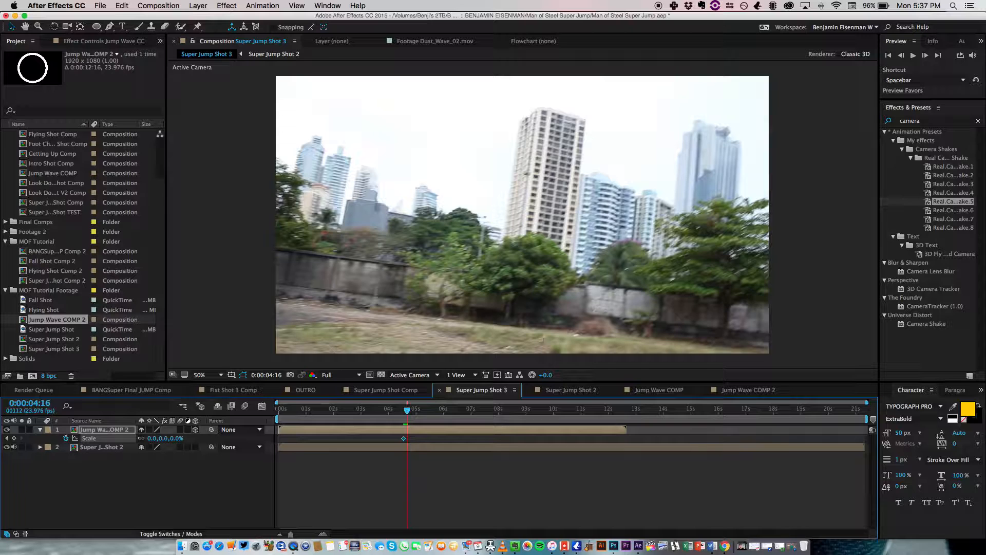
{"action": "key", "text": "Page_Down"}
{"action": "key", "text": "Page_Down"}
{"action": "key", "text": "Page_Down"}
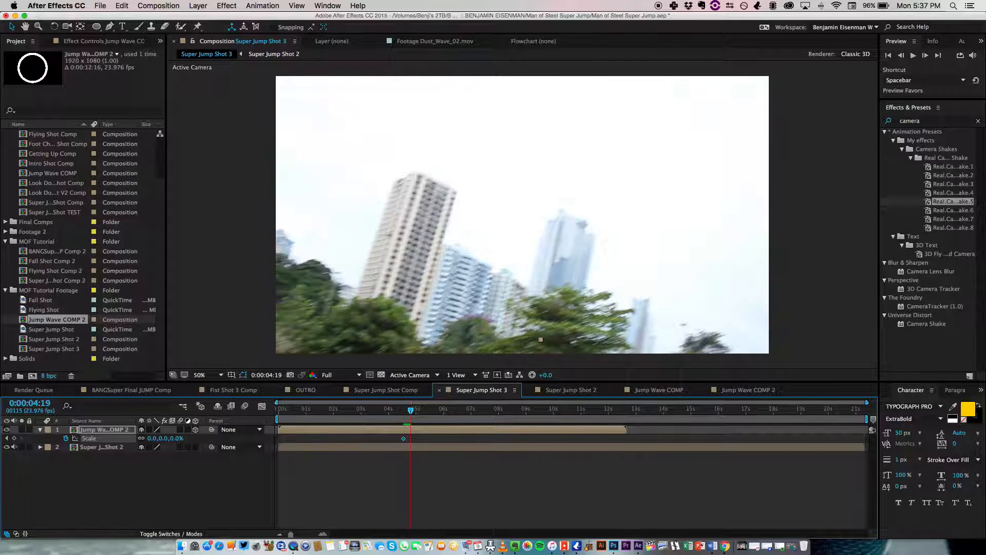
{"action": "left_click", "coordinate": [151, 439]}
{"action": "type", "text": "100"}
{"action": "key", "text": "Return"}
Step: Step through the ring's growth and shift its second scale keyframe earlier so the ring expands faster
{"action": "key", "text": "Page_Up"}
{"action": "key", "text": "Page_Up"}
{"action": "key", "text": "Page_Up"}
{"action": "key", "text": "Page_Up"}
{"action": "key", "text": "Page_Up"}
{"action": "key", "text": "Page_Up"}
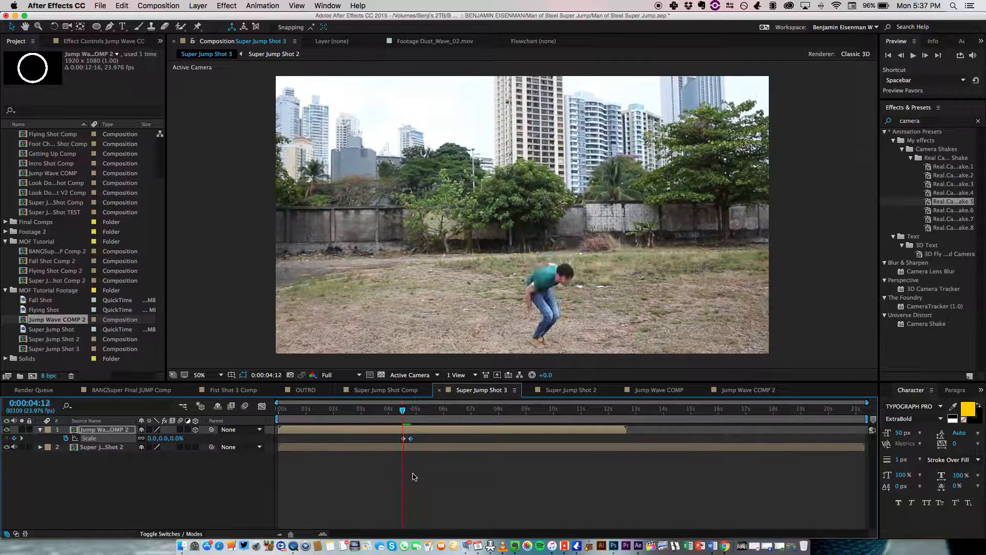
{"action": "key", "text": "Page_Down"}
{"action": "key", "text": "Page_Down"}
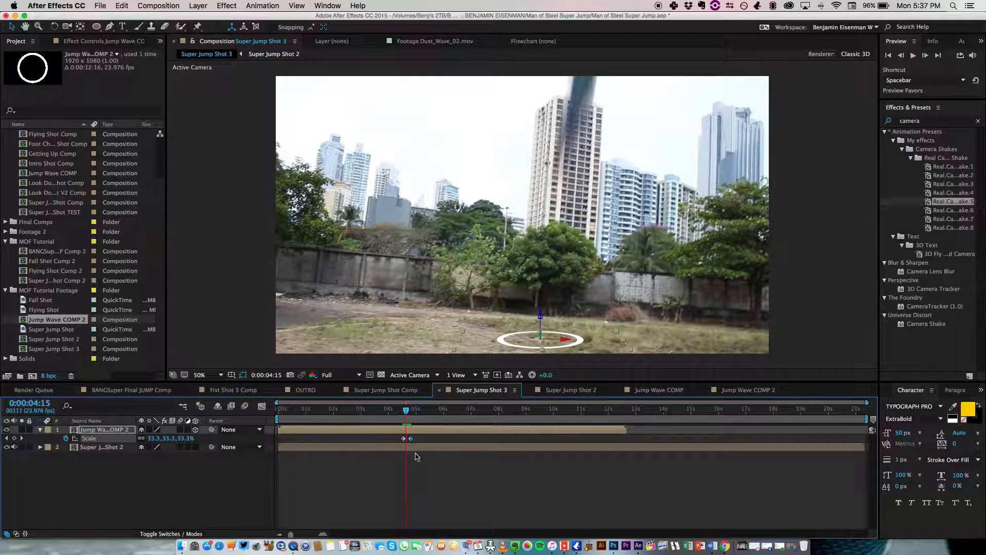
{"action": "key", "text": "Page_Down"}
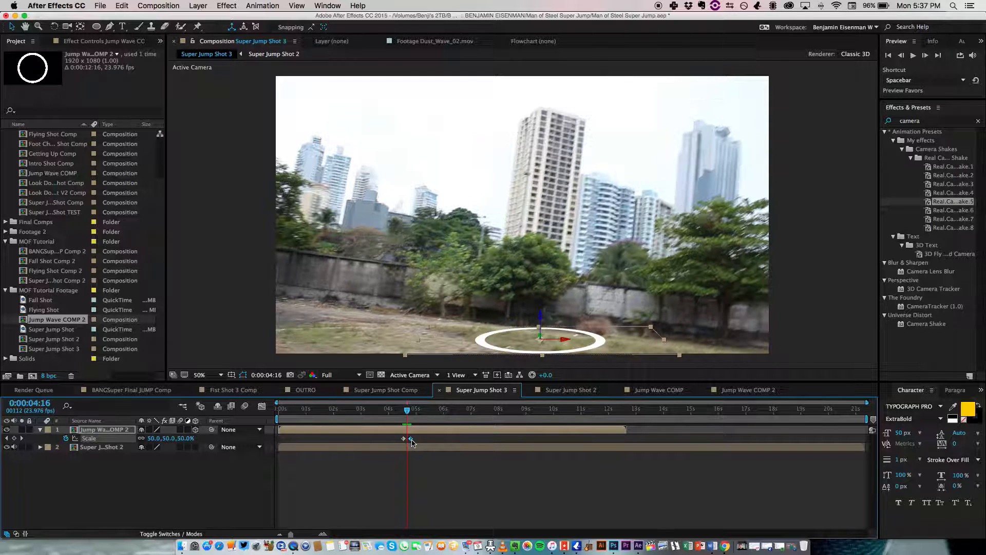
{"action": "left_click_drag", "start_coordinate": [412, 441], "coordinate": [405, 440]}
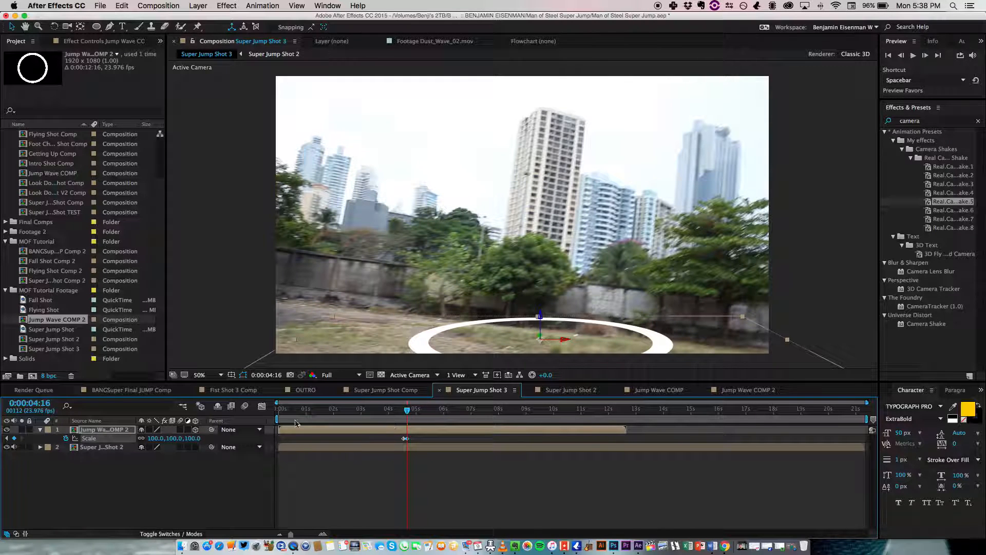
Step: Set the ring's scale at 0:00:04:16 to 350%
{"action": "left_click_drag", "start_coordinate": [167, 438], "coordinate": [352, 422]}
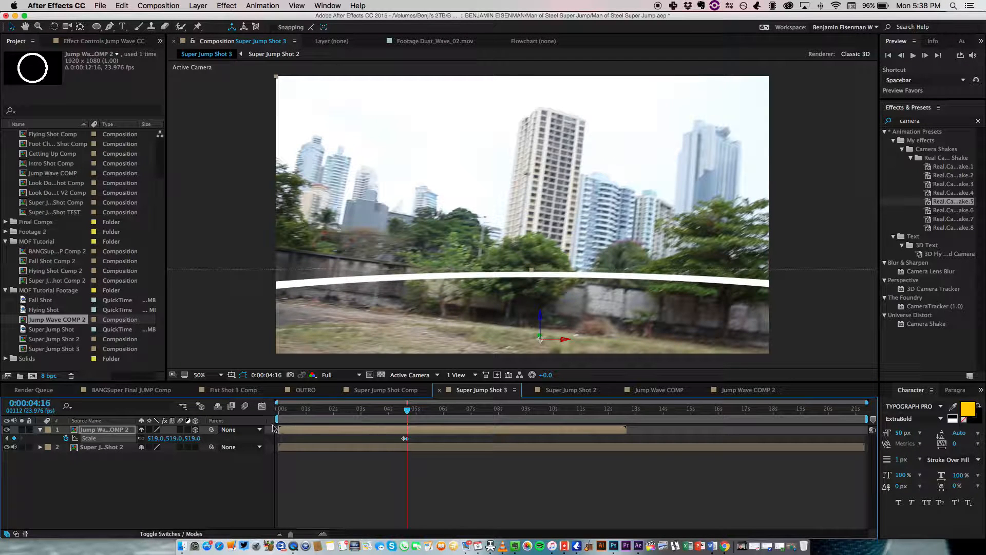
{"action": "left_click", "coordinate": [155, 439]}
{"action": "type", "text": "450"}
{"action": "key", "text": "Return"}
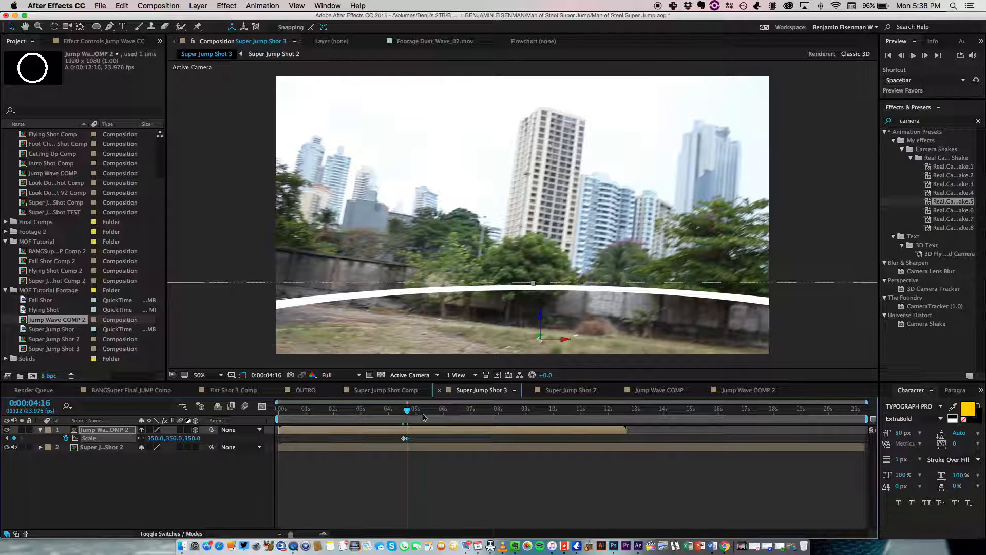
Step: Return to 0:00:04:13, add a null object above the ring layer and name it Track Camera
{"action": "left_click", "coordinate": [403, 411]}
{"action": "left_click_drag", "start_coordinate": [406, 413], "coordinate": [405, 414]}
{"action": "left_click", "coordinate": [115, 432]}
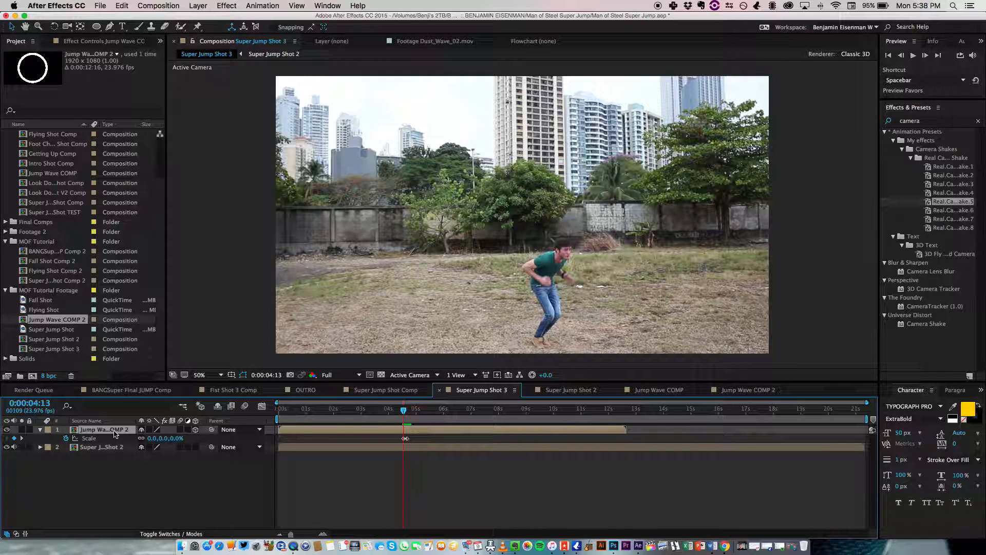
{"action": "left_click", "coordinate": [198, 6]}
{"action": "mouse_move", "coordinate": [216, 17]}
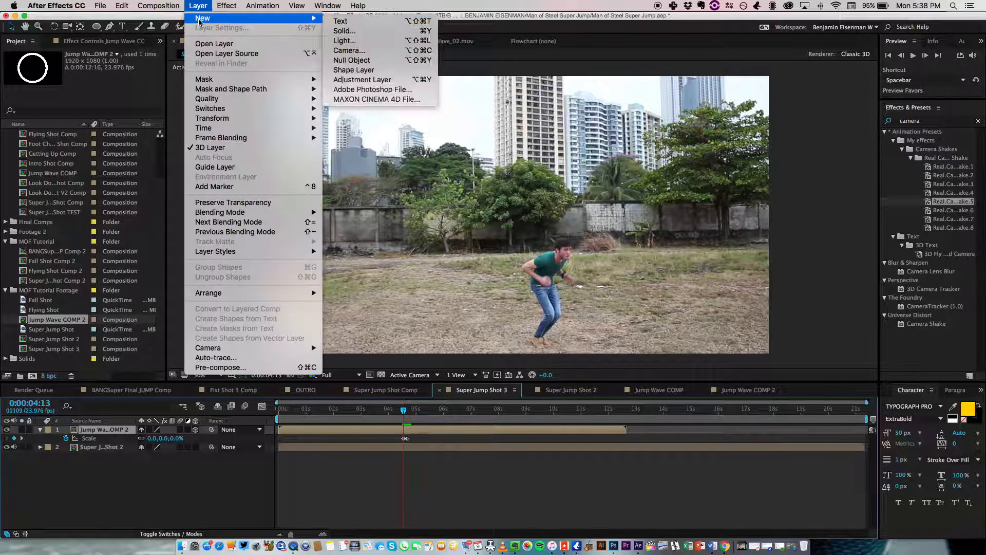
{"action": "left_click", "coordinate": [379, 62]}
{"action": "key", "text": "Return"}
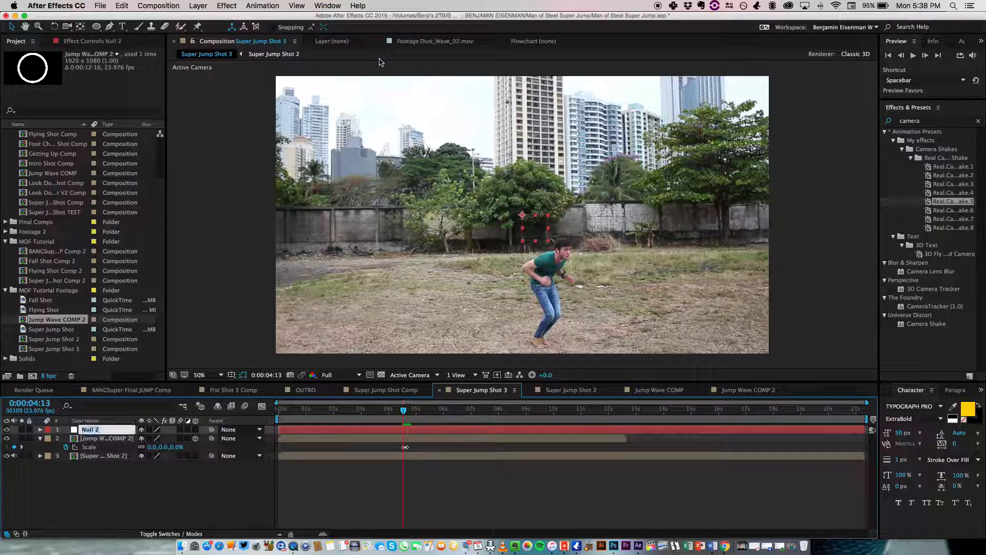
{"action": "type", "text": "Track Camera"}
{"action": "key", "text": "Return"}
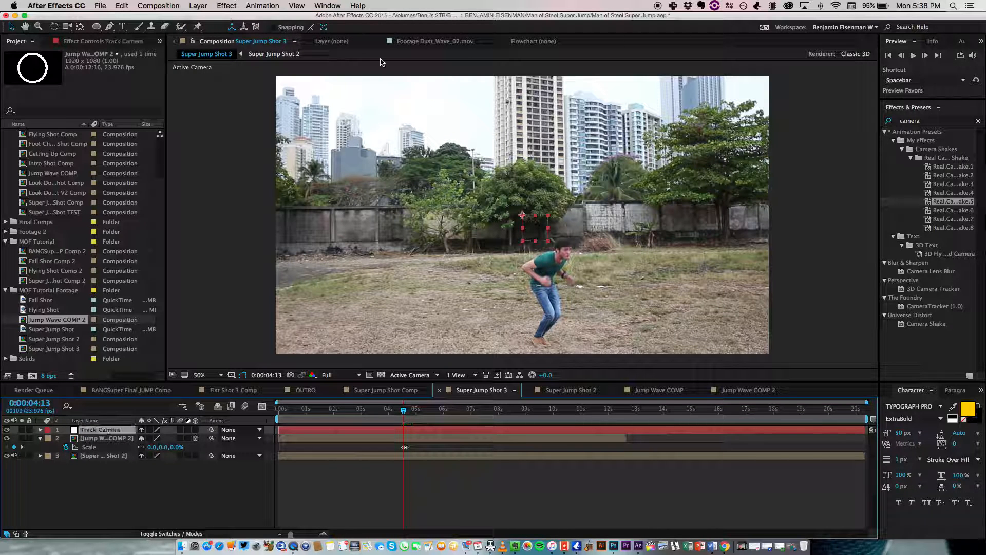
Step: Start a motion track on the Super Jump Shot 2 layer within Super Jump Shot 3
{"action": "double_click", "coordinate": [111, 456]}
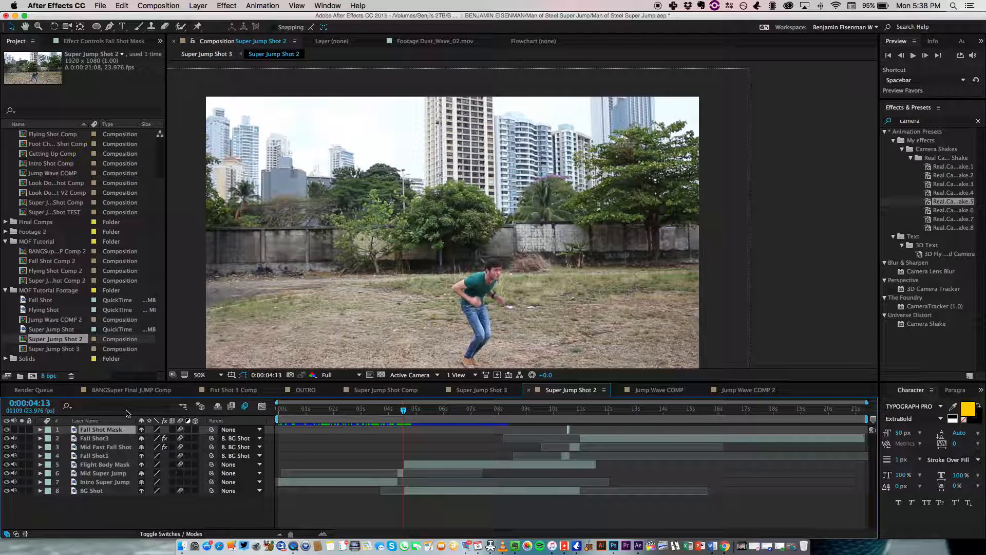
{"action": "left_click", "coordinate": [488, 390]}
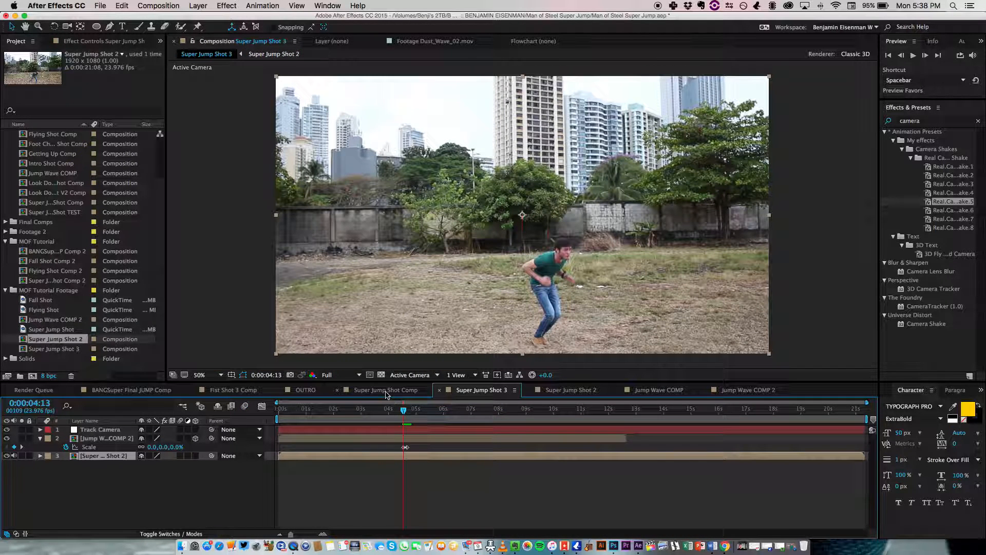
{"action": "left_click", "coordinate": [980, 390]}
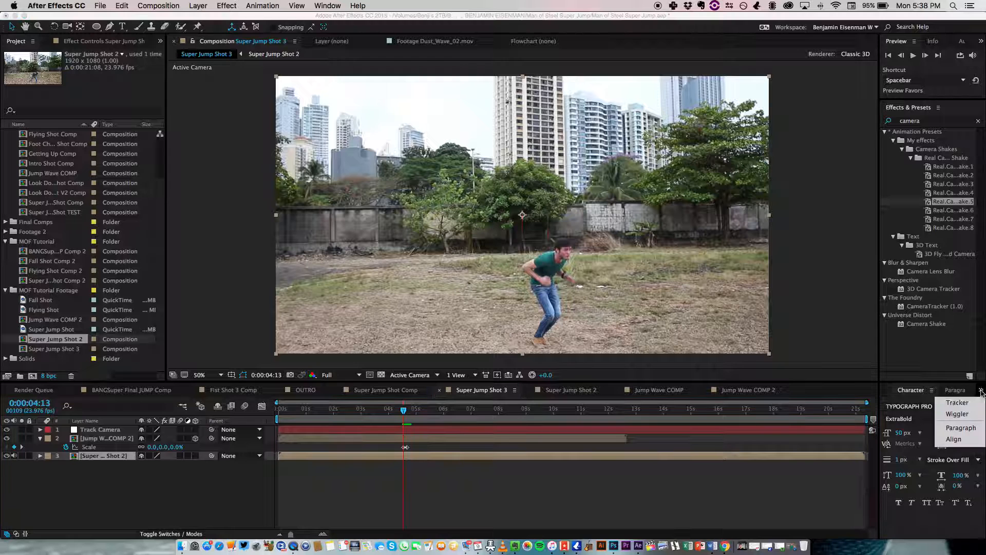
{"action": "left_click", "coordinate": [960, 411]}
{"action": "left_click", "coordinate": [317, 6]}
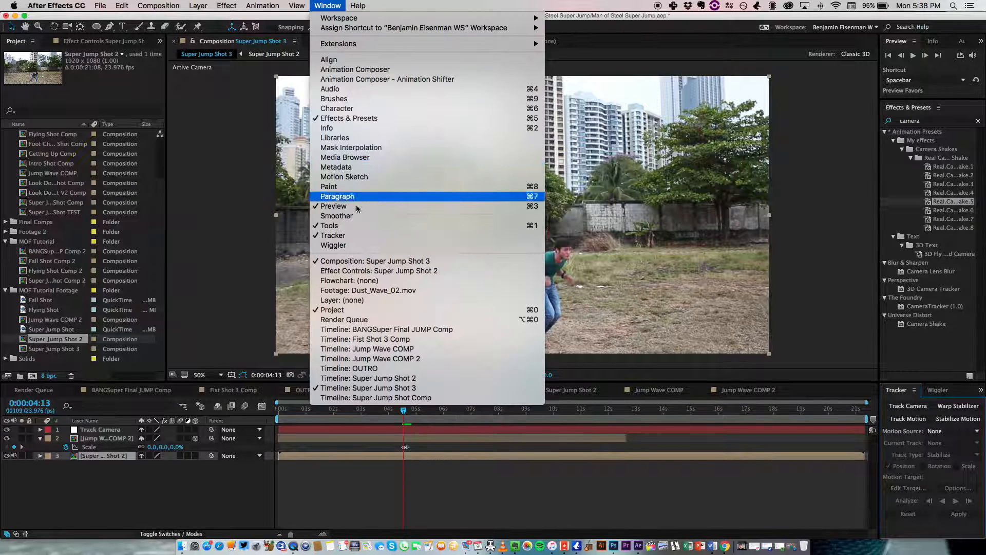
{"action": "left_click", "coordinate": [360, 236]}
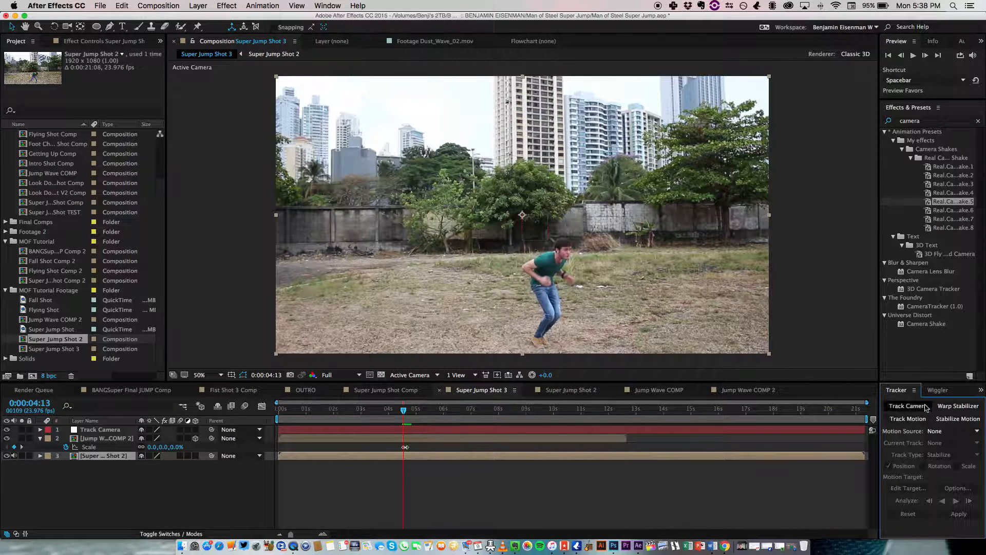
{"action": "left_click", "coordinate": [909, 418]}
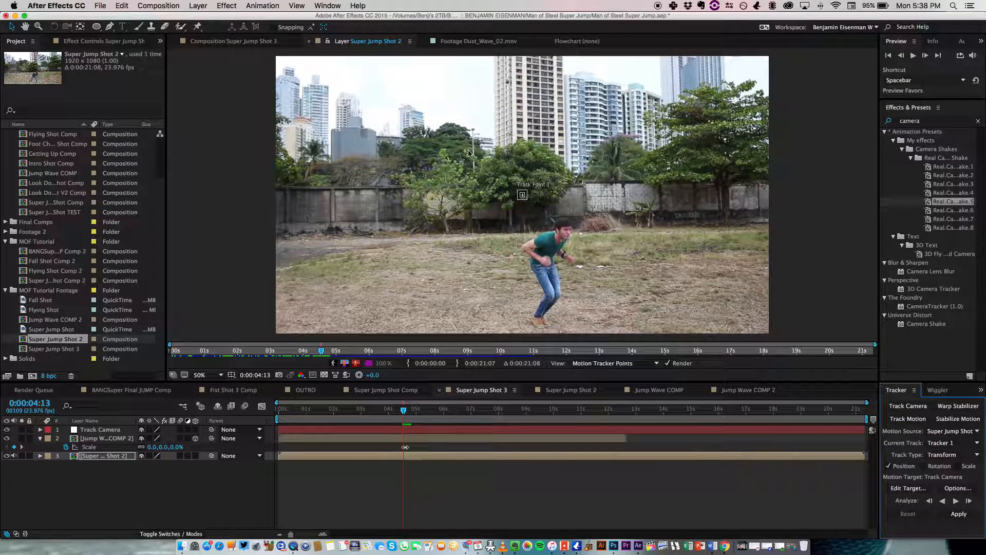
Step: Place Track Point 1 on a distinct ground mark behind the jumper and enlarge its search region
{"action": "left_click", "coordinate": [524, 200]}
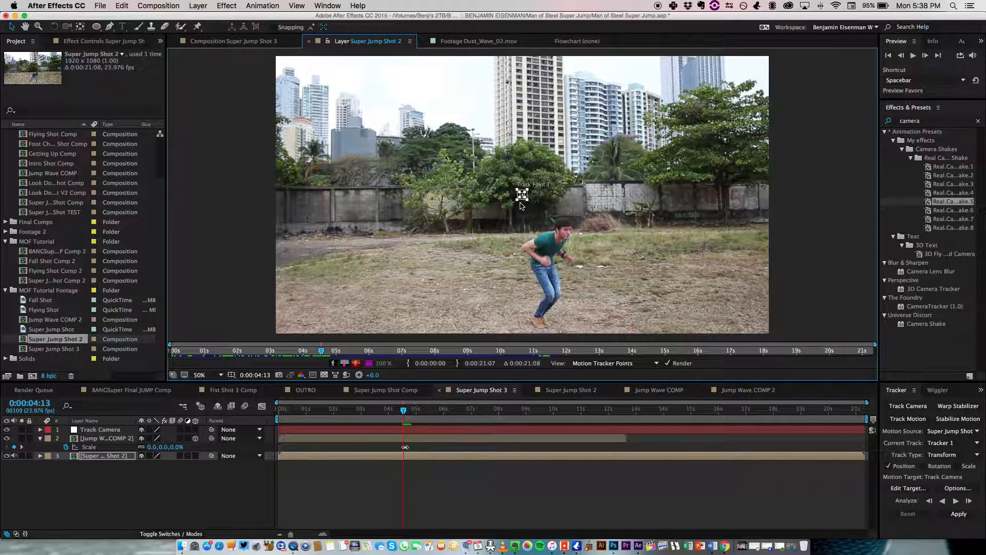
{"action": "scroll", "coordinate": [521, 205], "scroll_direction": "up", "scroll_amount": 1}
{"action": "left_click_drag", "start_coordinate": [533, 205], "coordinate": [562, 236]}
{"action": "left_click_drag", "start_coordinate": [528, 200], "coordinate": [534, 205]}
{"action": "left_click_drag", "start_coordinate": [529, 200], "coordinate": [345, 327]}
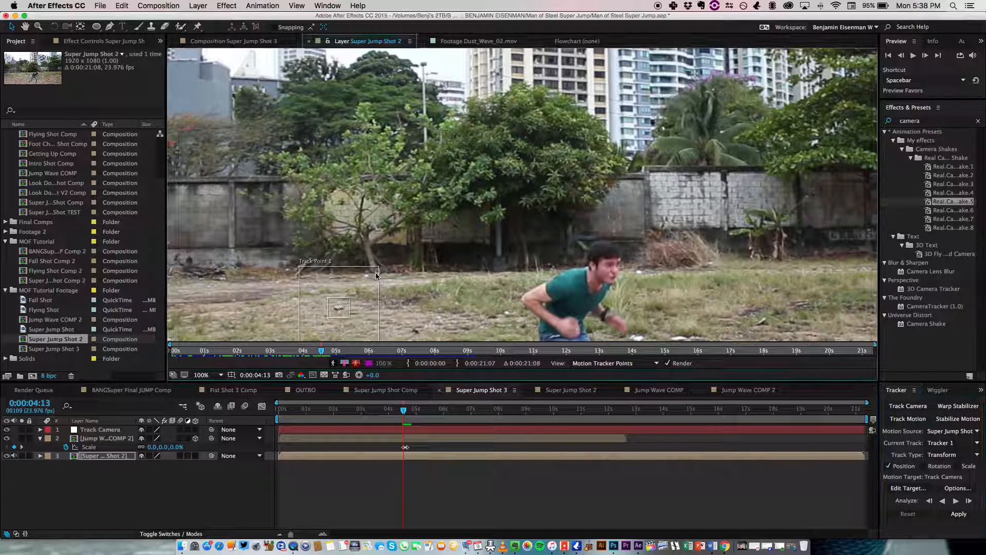
{"action": "left_click_drag", "start_coordinate": [379, 267], "coordinate": [373, 283]}
{"action": "left_click", "coordinate": [204, 375]}
{"action": "left_click", "coordinate": [210, 385]}
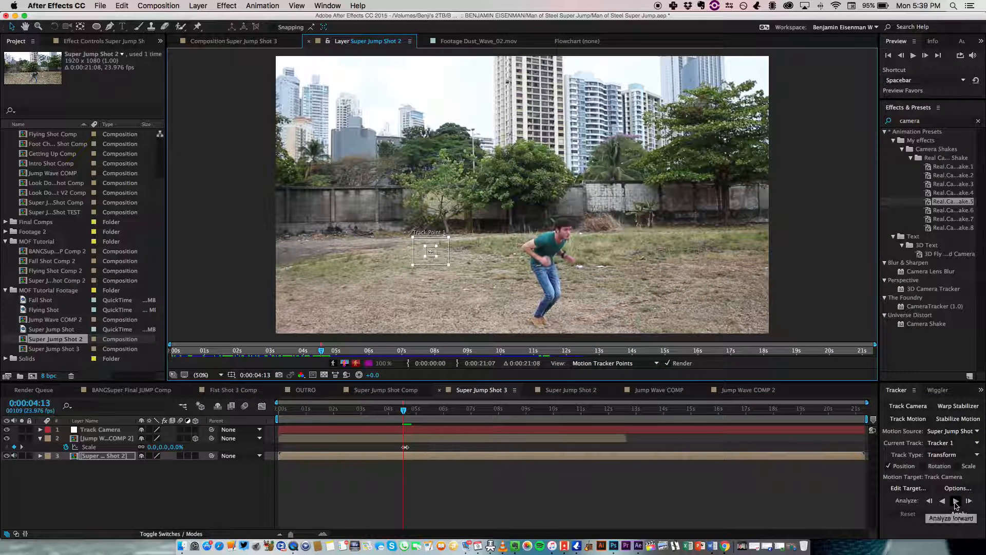
Step: Trim the Track Camera layer to start at 0:00:04:13 and analyze the Super Jump Shot 2 track forward
{"action": "left_click", "coordinate": [116, 430]}
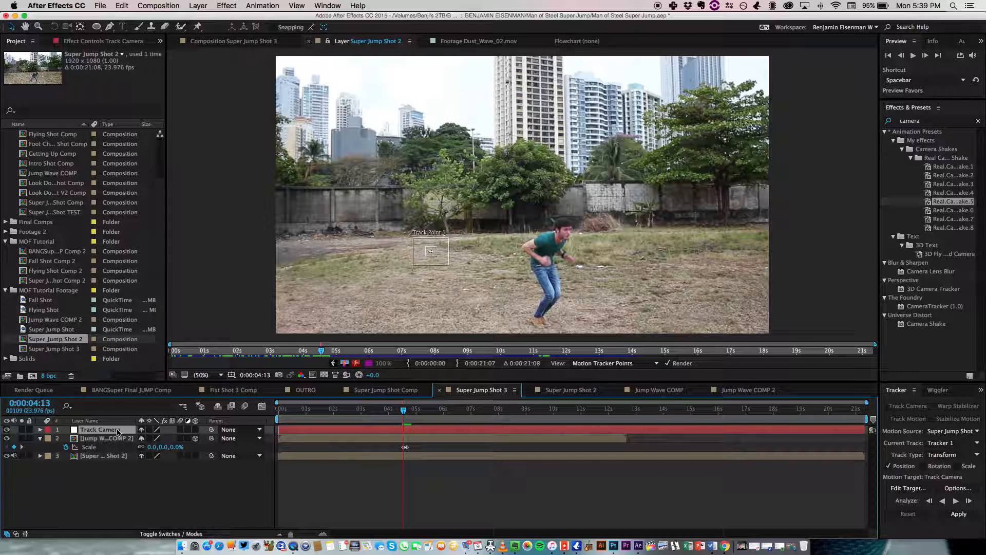
{"action": "key", "text": "alt+bracketleft"}
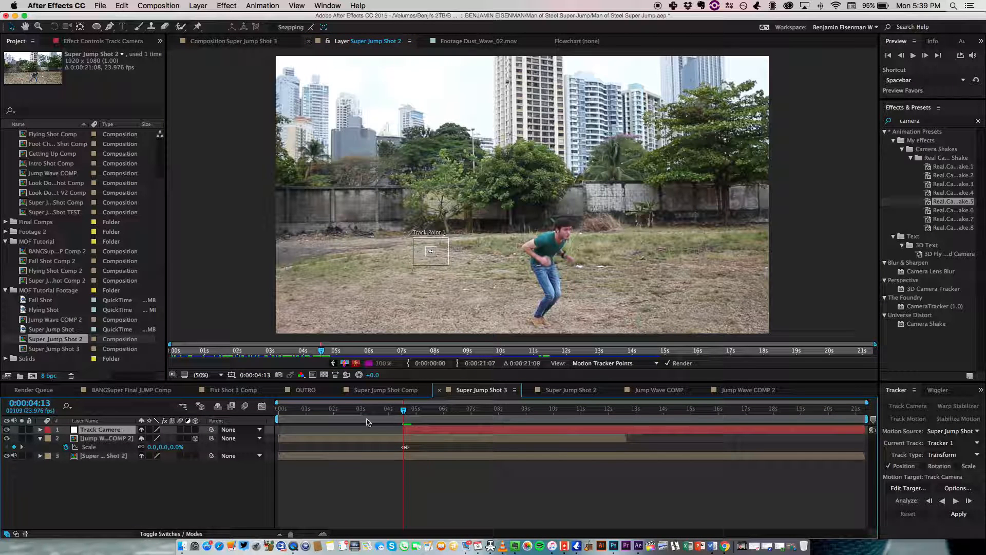
{"action": "left_click", "coordinate": [109, 457]}
{"action": "left_click", "coordinate": [955, 500]}
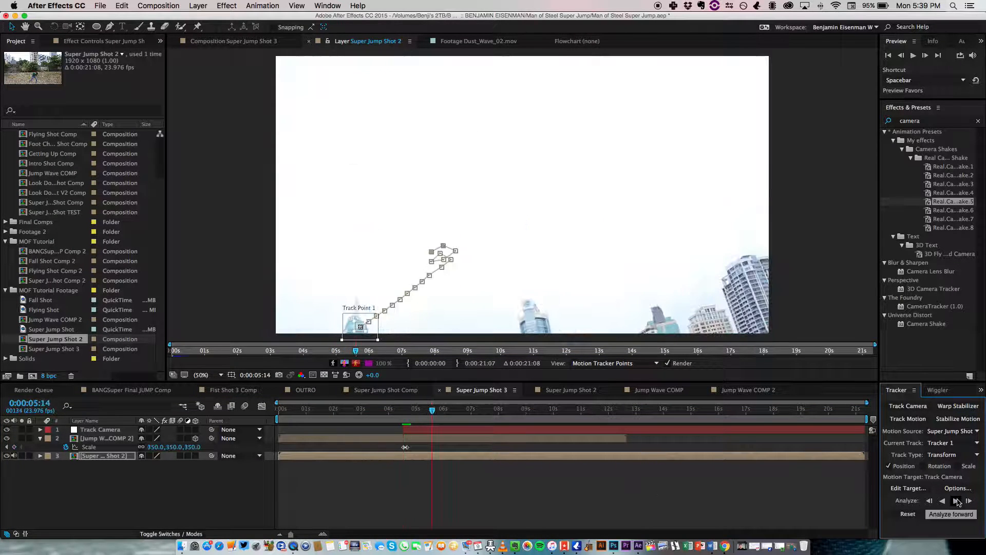
Step: Step back through the track to 0:00:04:11 and analyze forward again, stopping at 0:00:04:15
{"action": "key", "text": "Page_Up"}
{"action": "key", "text": "Page_Up"}
{"action": "key", "text": "Page_Up"}
{"action": "key", "text": "Page_Up"}
{"action": "key", "text": "Page_Up"}
{"action": "key", "text": "Page_Up"}
{"action": "key", "text": "Page_Up"}
{"action": "key", "text": "Page_Up"}
{"action": "key", "text": "Page_Up"}
{"action": "key", "text": "Page_Up"}
{"action": "key", "text": "Page_Up"}
{"action": "key", "text": "Page_Up"}
{"action": "key", "text": "Page_Up"}
{"action": "key", "text": "Page_Up"}
{"action": "key", "text": "Page_Up"}
{"action": "key", "text": "Page_Up"}
{"action": "key", "text": "Page_Up"}
{"action": "key", "text": "Page_Up"}
{"action": "key", "text": "Page_Up"}
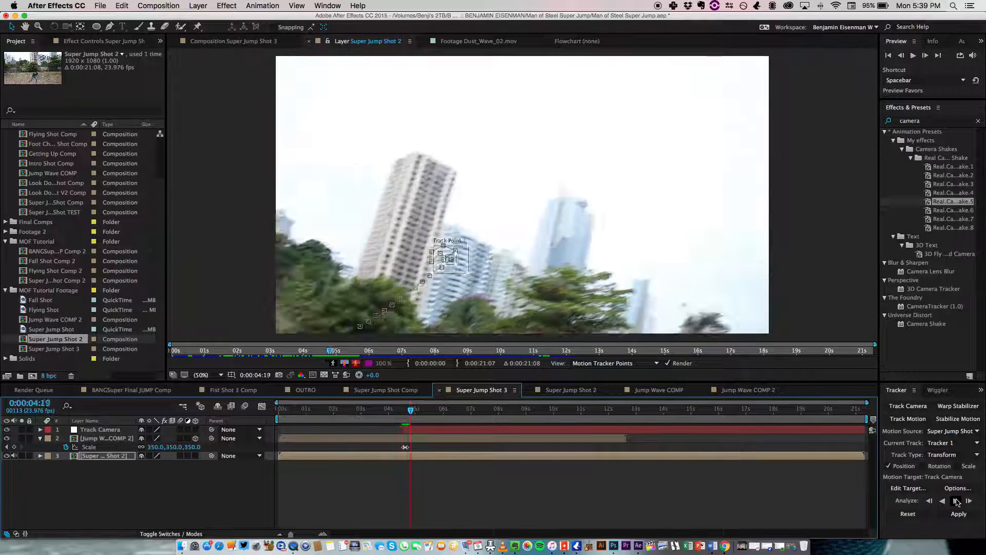
{"action": "key", "text": "Page_Up"}
{"action": "key", "text": "Page_Up"}
{"action": "key", "text": "Page_Up"}
{"action": "key", "text": "Page_Up"}
{"action": "key", "text": "Page_Up"}
{"action": "key", "text": "Page_Up"}
{"action": "key", "text": "Page_Up"}
{"action": "key", "text": "Page_Up"}
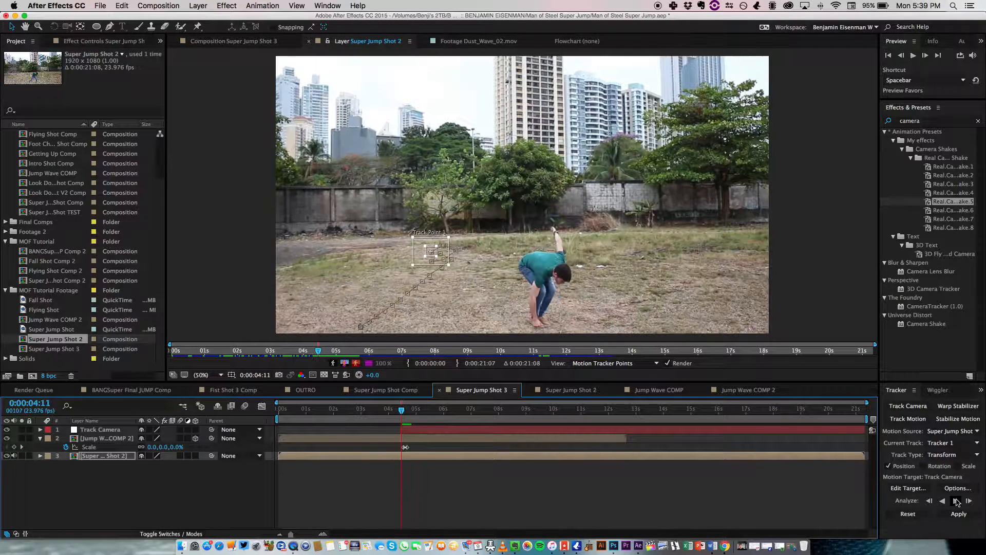
{"action": "left_click", "coordinate": [956, 501]}
{"action": "left_click", "coordinate": [956, 502]}
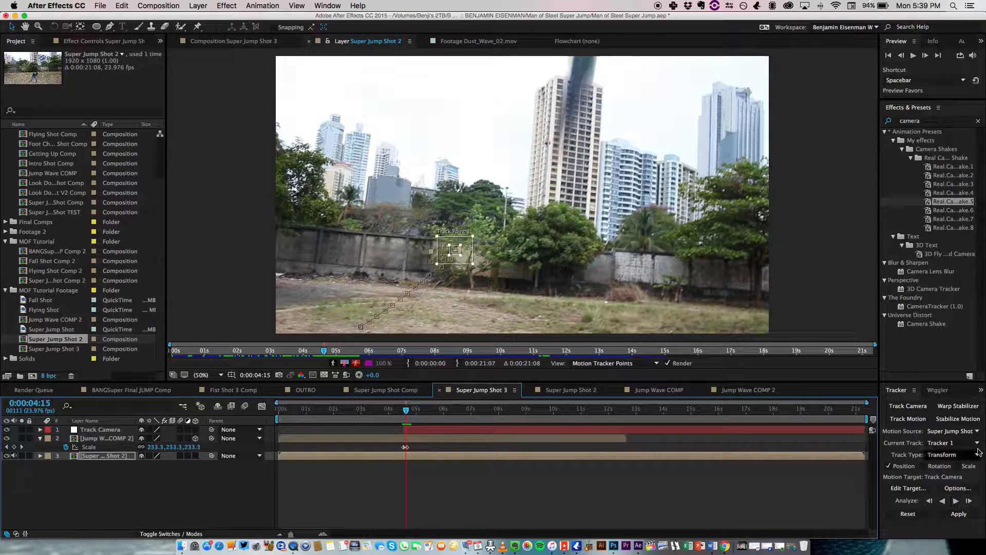
Step: Reposition Track Point 1 by hand onto the ground mark at frames 0:00:04:14 and 0:00:04:15
{"action": "key", "text": "Page_Up"}
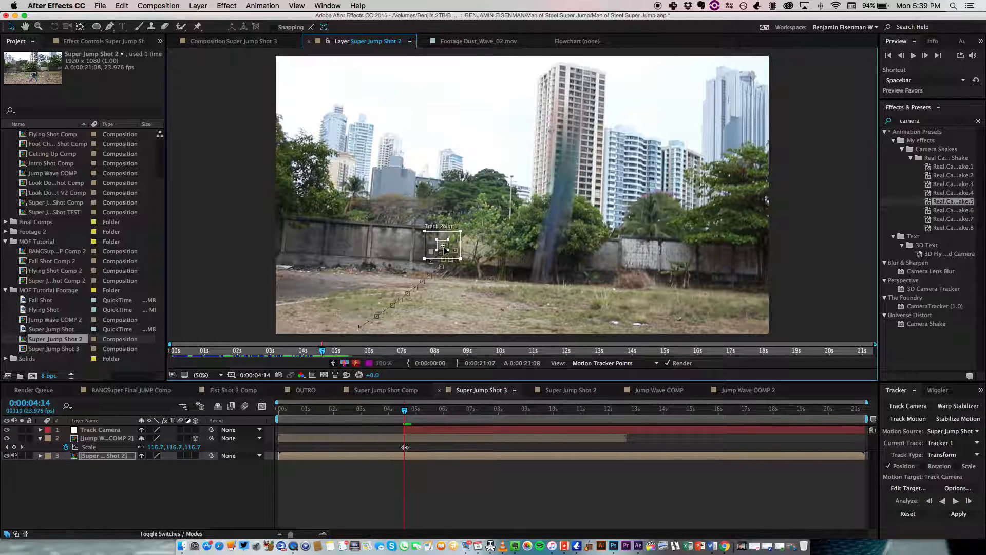
{"action": "scroll", "coordinate": [444, 249], "scroll_direction": "up", "scroll_amount": 2}
{"action": "left_click_drag", "start_coordinate": [530, 215], "coordinate": [570, 316]}
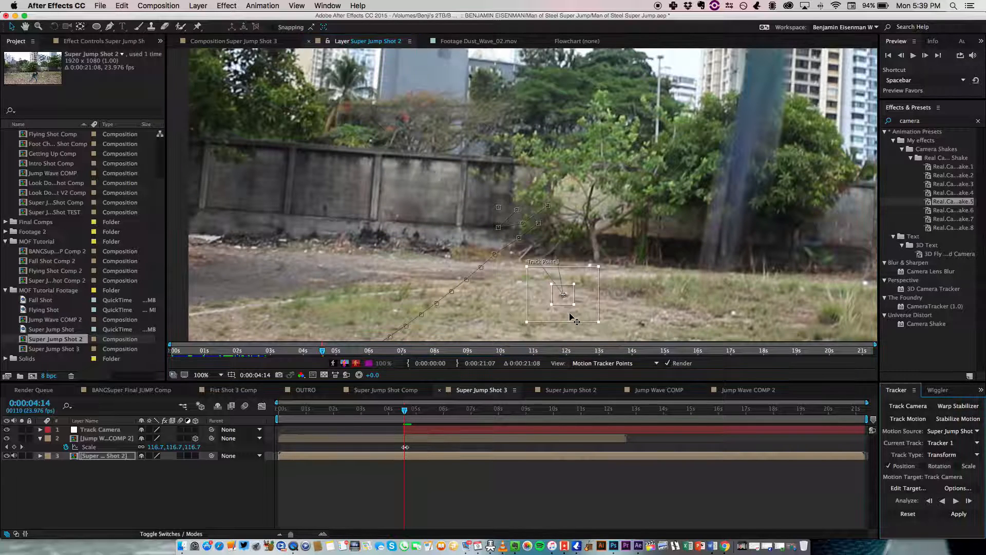
{"action": "key", "text": "Page_Down"}
{"action": "left_click_drag", "start_coordinate": [569, 242], "coordinate": [568, 337]}
{"action": "key", "text": "Page_Down"}
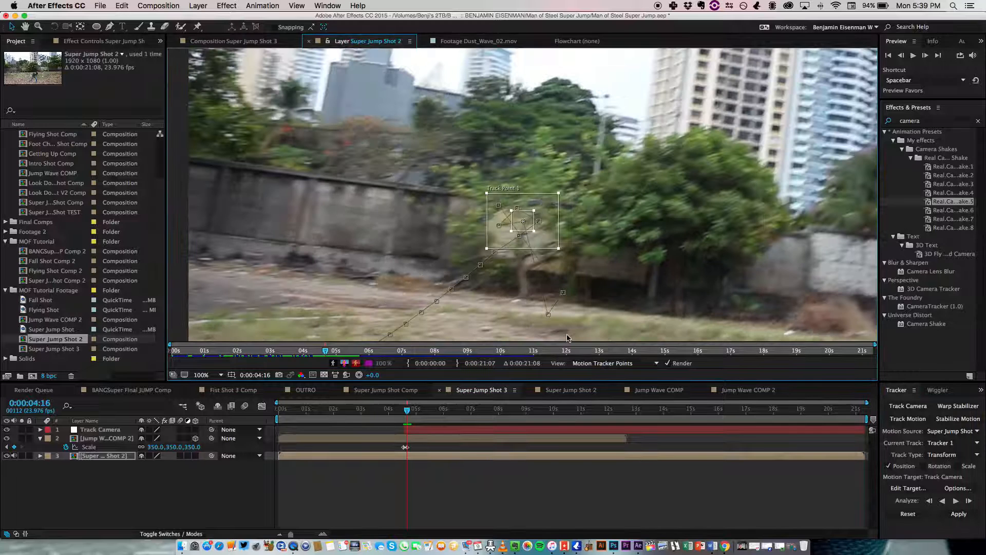
Step: Continue placing Track Point 1 by hand frame by frame from 0:00:04:16 to 0:00:04:18, following the ground as it leaves the shot
{"action": "left_click_drag", "start_coordinate": [544, 243], "coordinate": [506, 317]}
{"action": "key", "text": "Page_Down"}
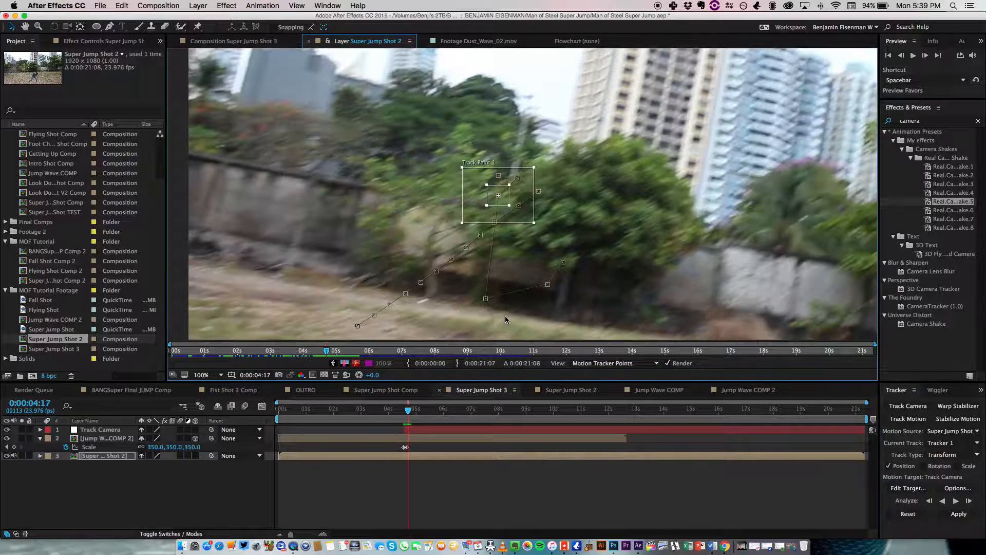
{"action": "left_click_drag", "start_coordinate": [516, 226], "coordinate": [356, 325]}
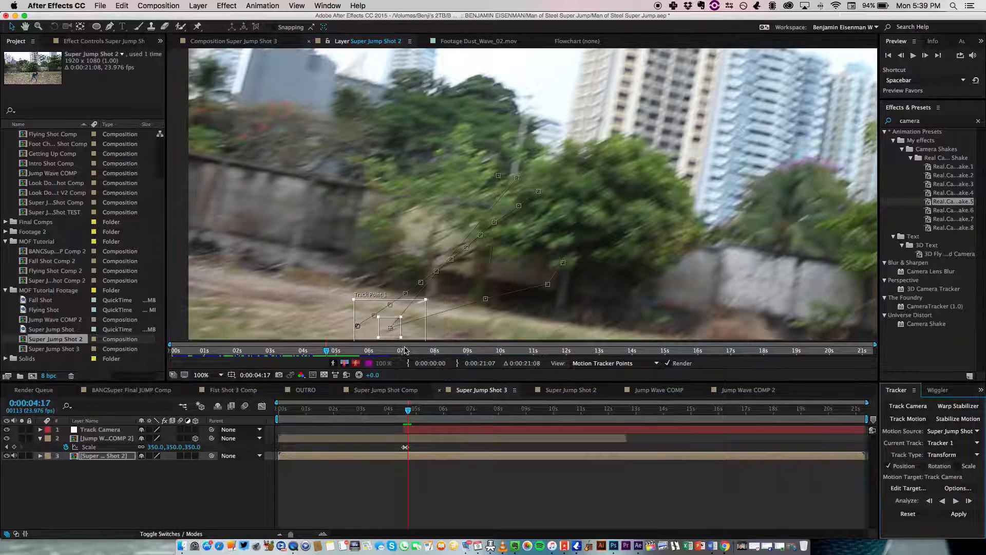
{"action": "key", "text": "Page_Down"}
{"action": "left_click_drag", "start_coordinate": [543, 207], "coordinate": [364, 358]}
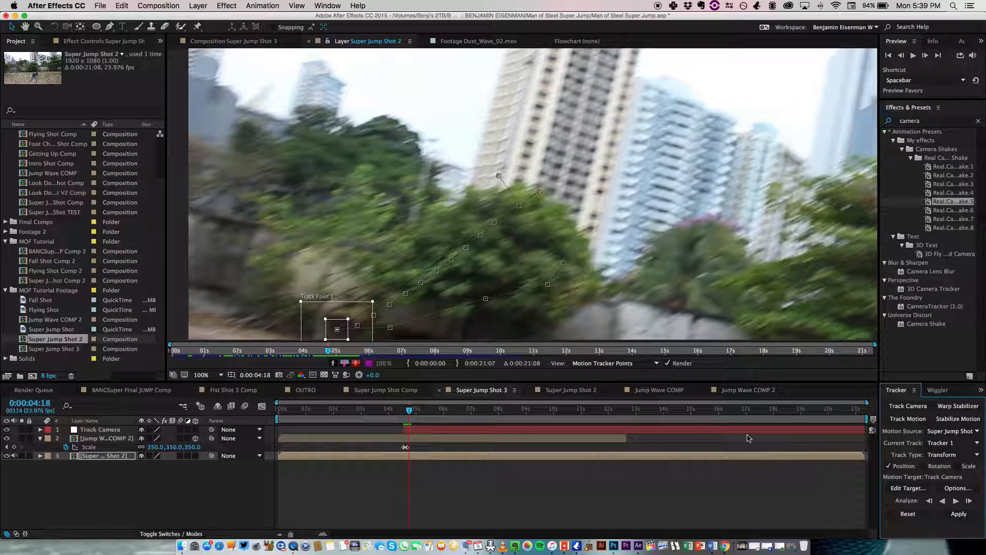
Step: Trim the Track Camera layer to end at 0:00:04:18 and the Jump Wave COMP 2 layer to span 0:00:04:13 to 0:00:04:18
{"action": "left_click", "coordinate": [424, 433]}
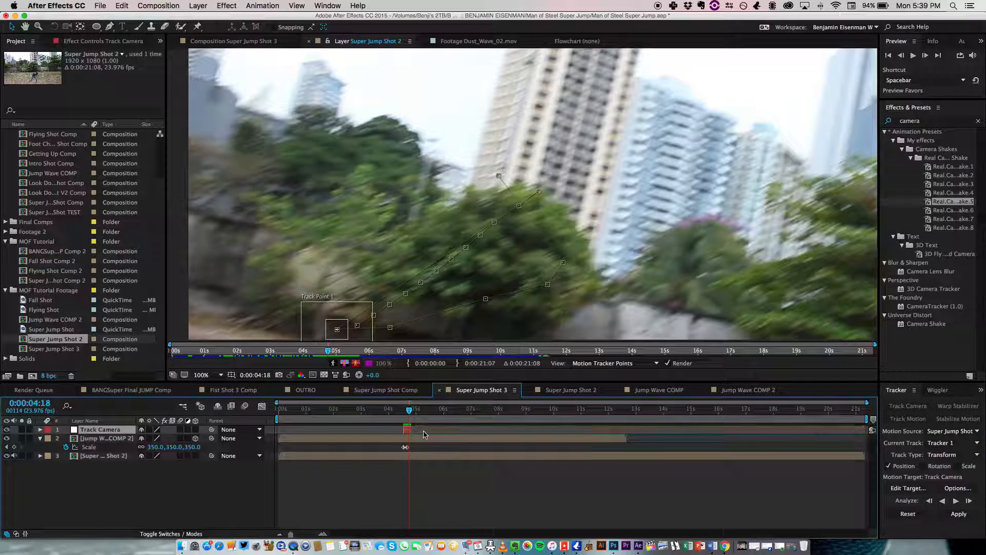
{"action": "left_click_drag", "start_coordinate": [405, 412], "coordinate": [403, 412]}
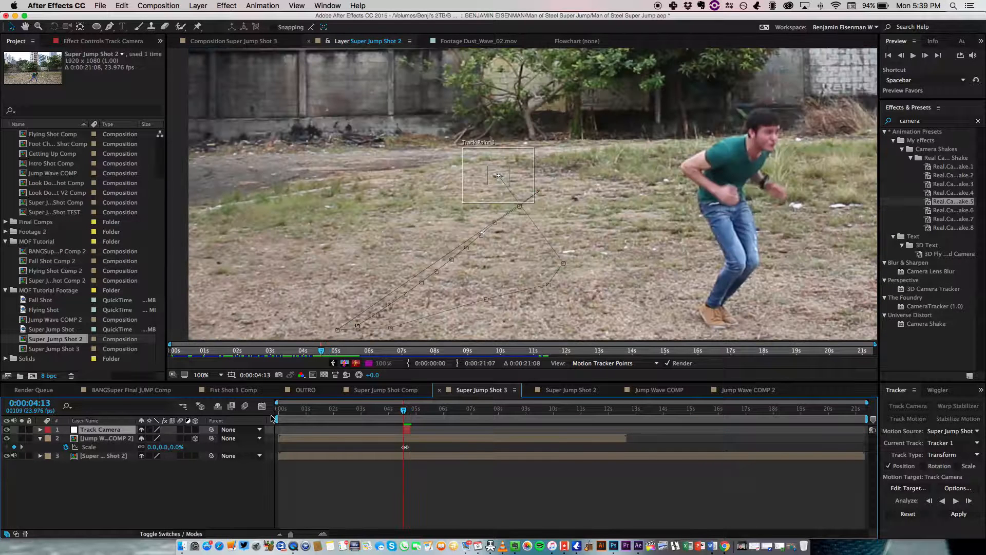
{"action": "left_click", "coordinate": [82, 439]}
{"action": "key", "text": "alt+bracketleft"}
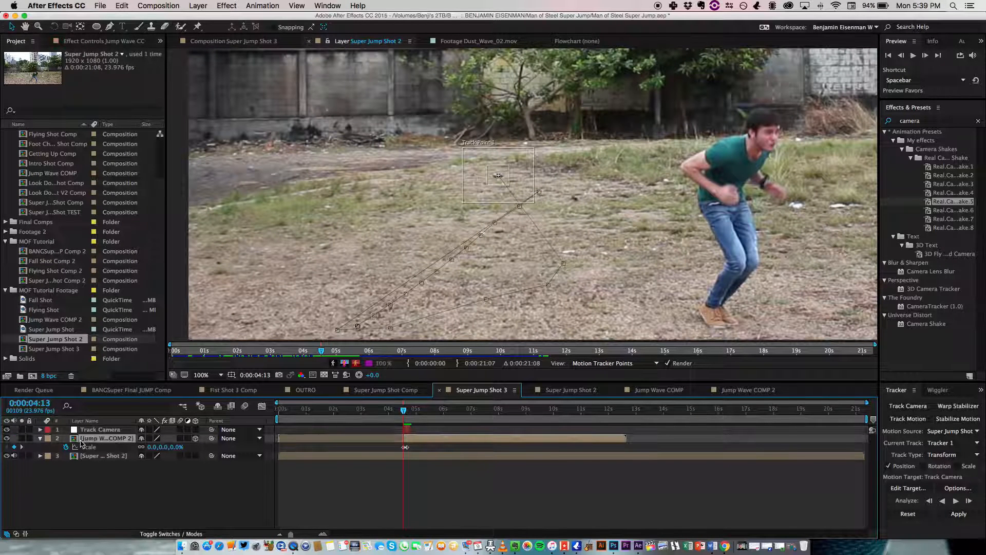
{"action": "left_click_drag", "start_coordinate": [403, 411], "coordinate": [410, 412]}
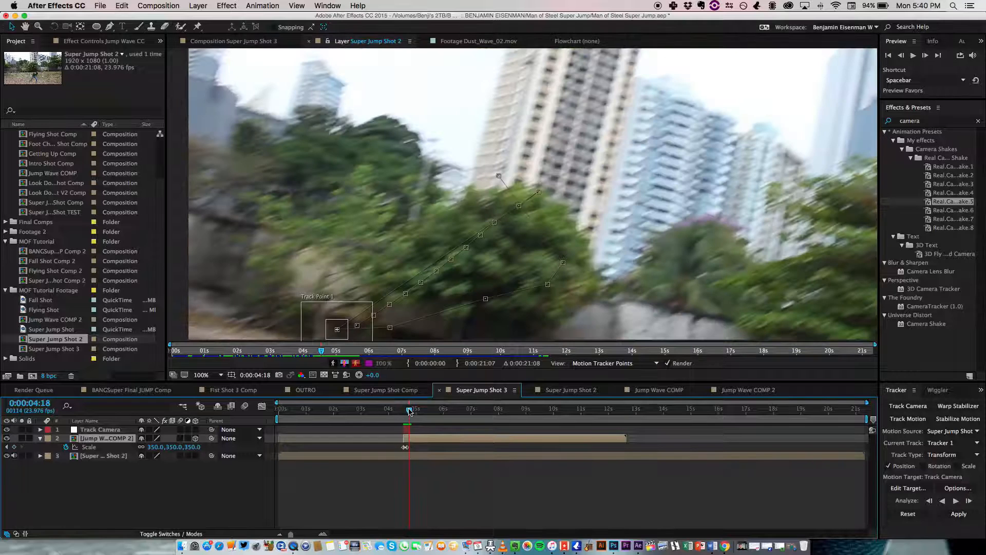
{"action": "key", "text": "alt+bracketright"}
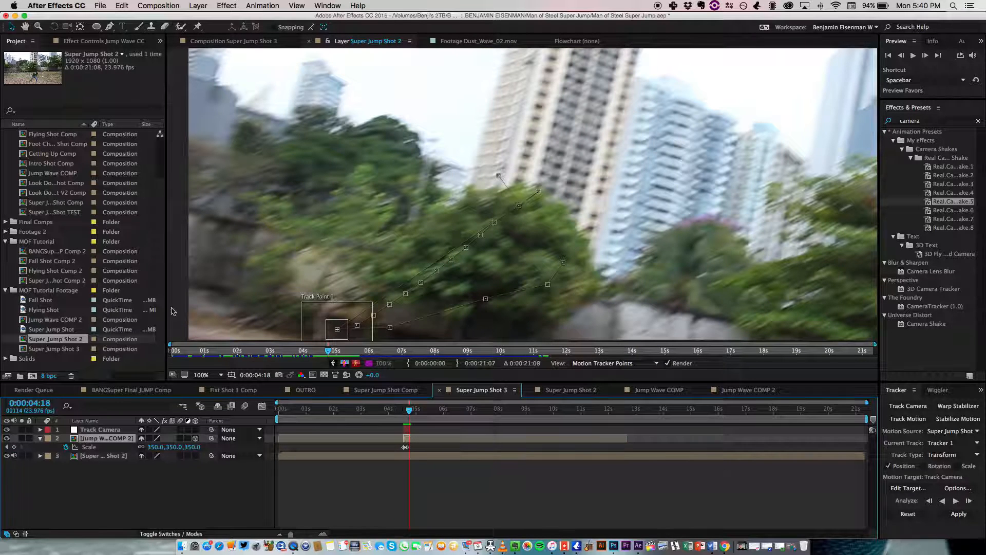
Step: Return to the Super Jump Shot 3 composition, parent Jump Wave COMP 2 to the Track Camera null and preview the jump
{"action": "left_click", "coordinate": [232, 42]}
{"action": "left_click", "coordinate": [403, 412]}
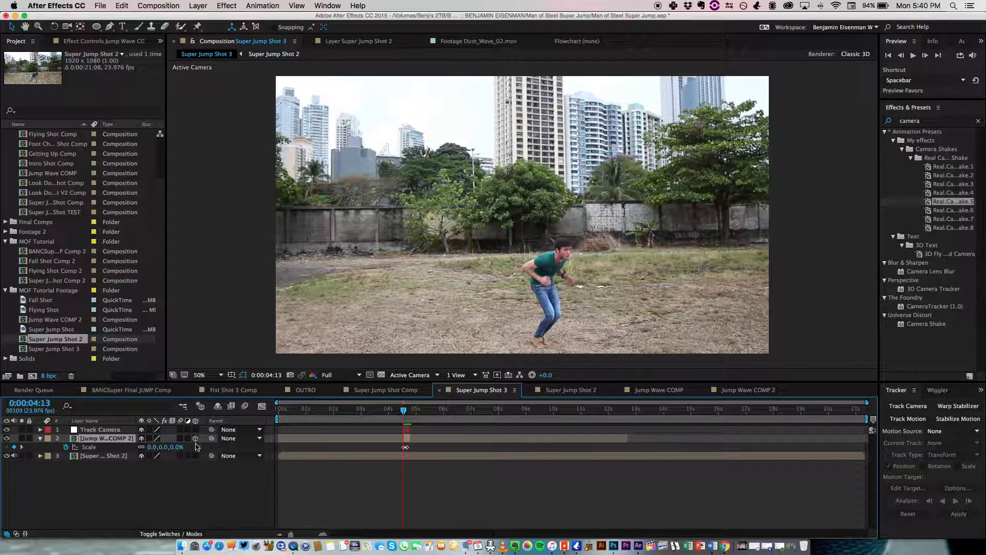
{"action": "left_click_drag", "start_coordinate": [210, 438], "coordinate": [118, 431]}
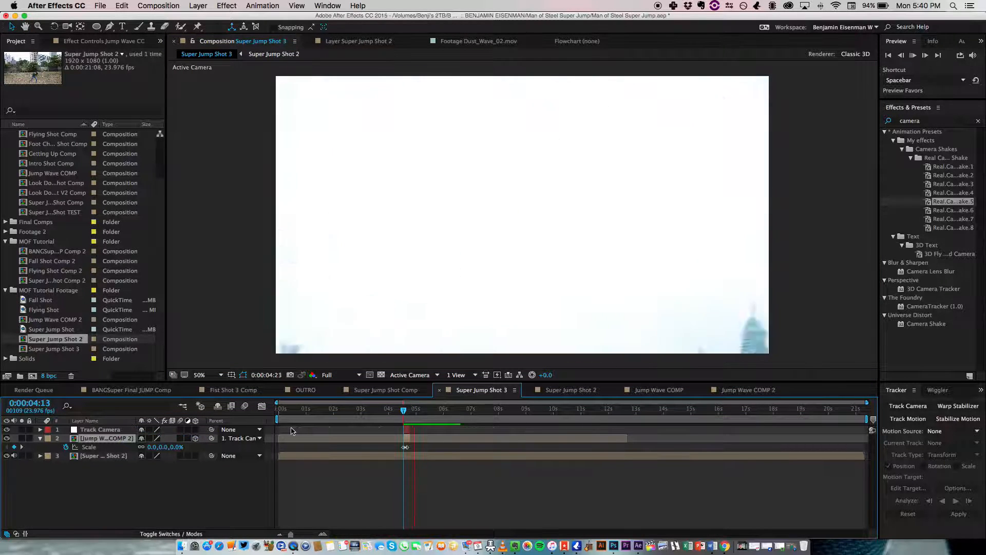
{"action": "left_click_drag", "start_coordinate": [417, 411], "coordinate": [397, 410]}
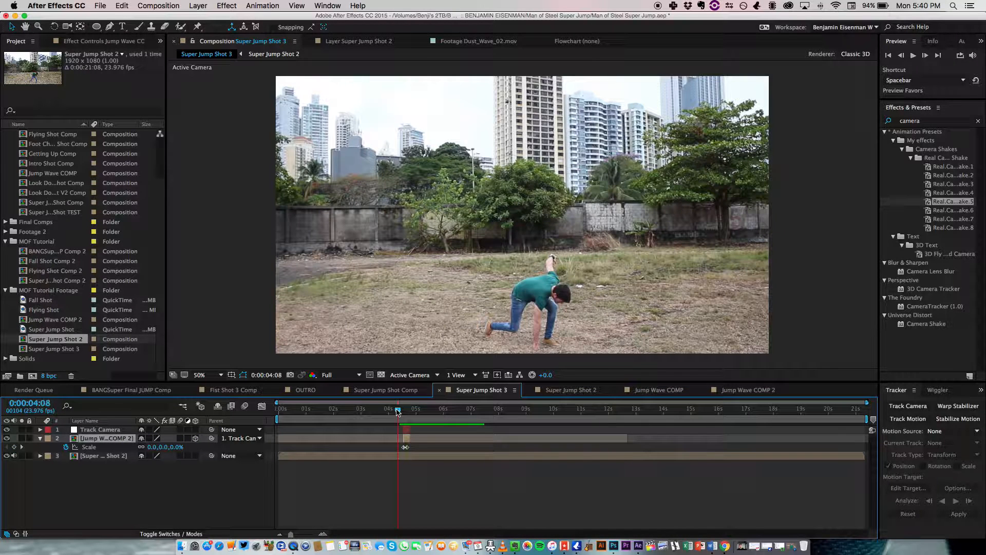
{"action": "key", "text": "space"}
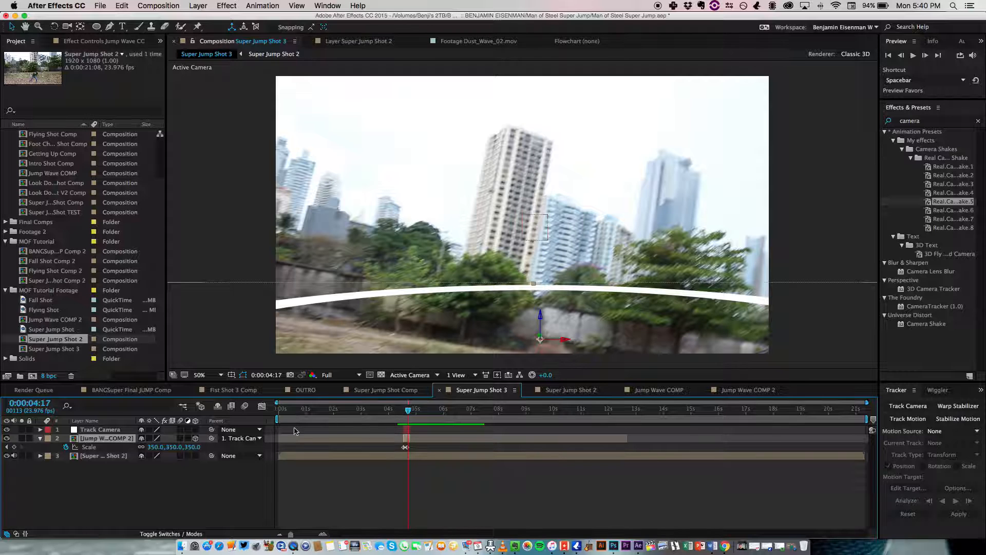
Step: Keyframe the Jump Wave COMP 2 layer's Opacity at 0% at 0:00:04:13
{"action": "key", "text": "t"}
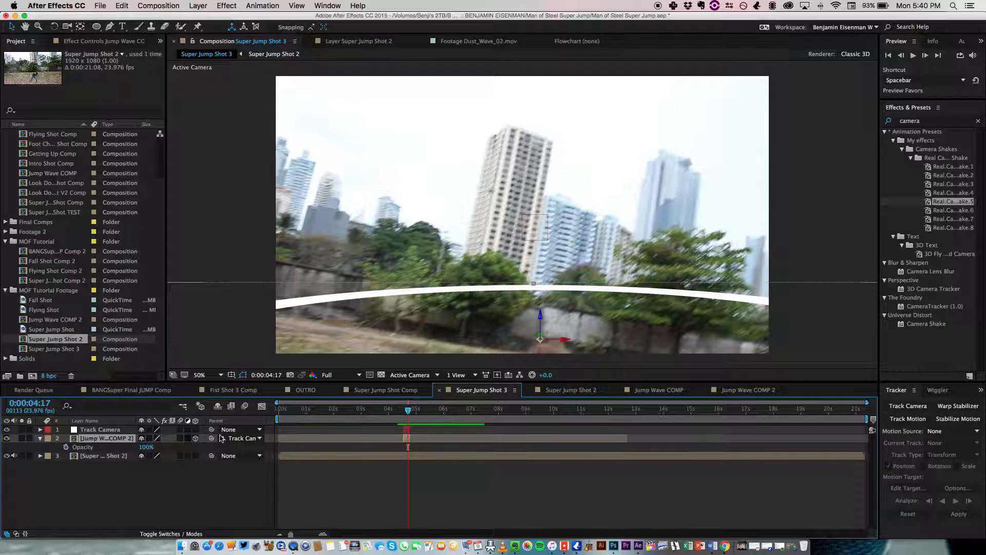
{"action": "left_click", "coordinate": [403, 411]}
{"action": "left_click", "coordinate": [66, 447]}
{"action": "left_click", "coordinate": [148, 447]}
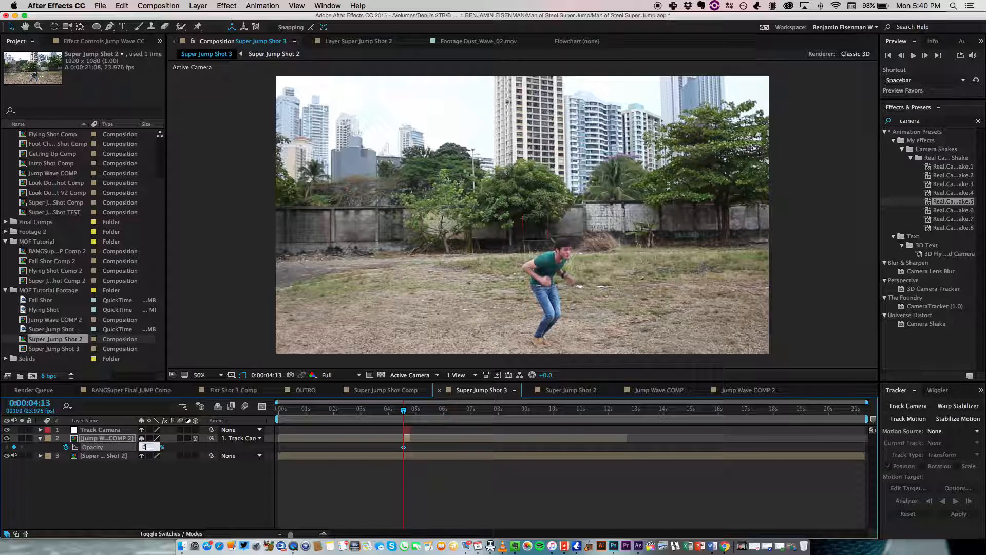
{"action": "key", "text": "Page_Down"}
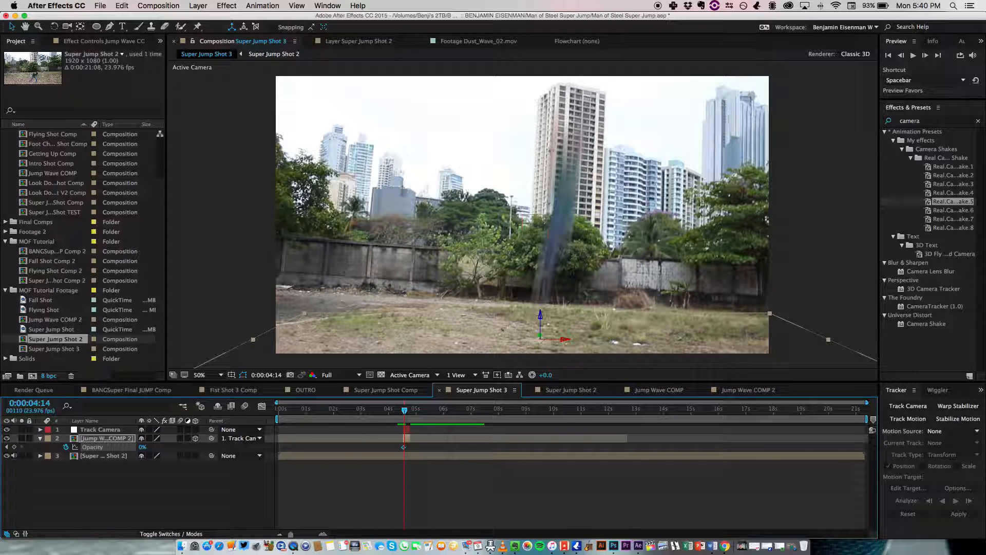
{"action": "key", "text": "Page_Down"}
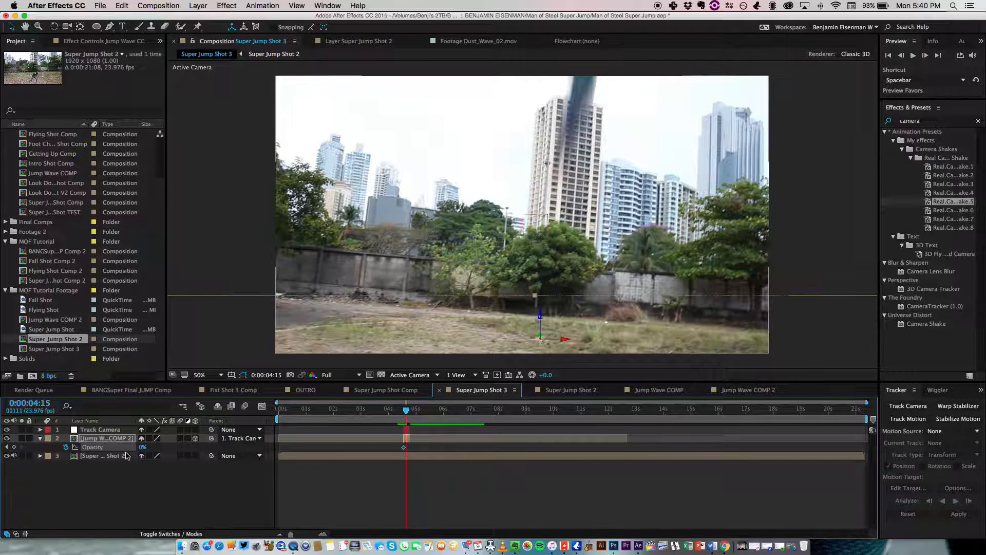
{"action": "key", "text": "Page_Up"}
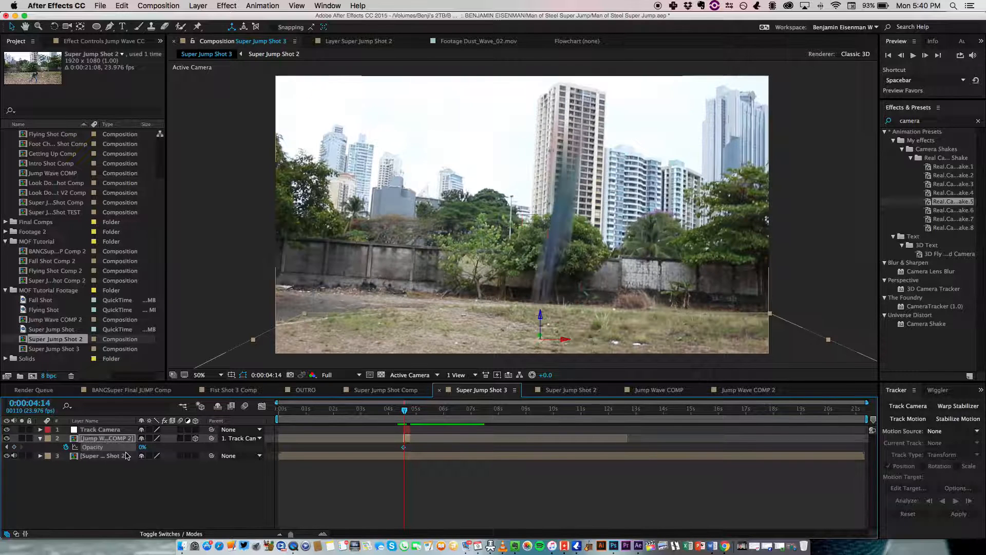
Step: Stretch the ring's Scale animation to about 0:00:04:21 and keyframe its Opacity at 100% at 0:00:04:16
{"action": "left_click_drag", "start_coordinate": [291, 534], "coordinate": [302, 537]}
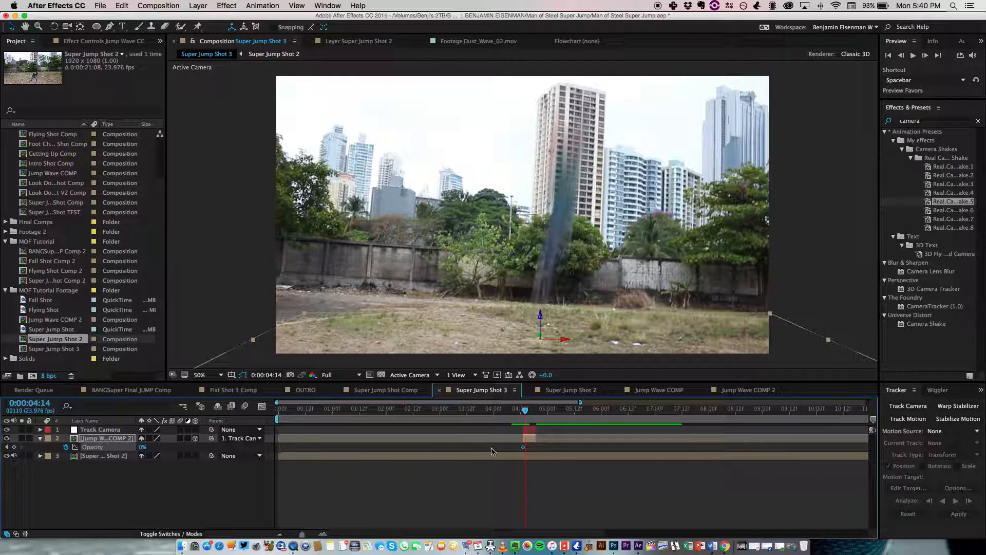
{"action": "left_click_drag", "start_coordinate": [538, 441], "coordinate": [526, 415]}
{"action": "key", "text": "shift+s"}
{"action": "key", "text": "space"}
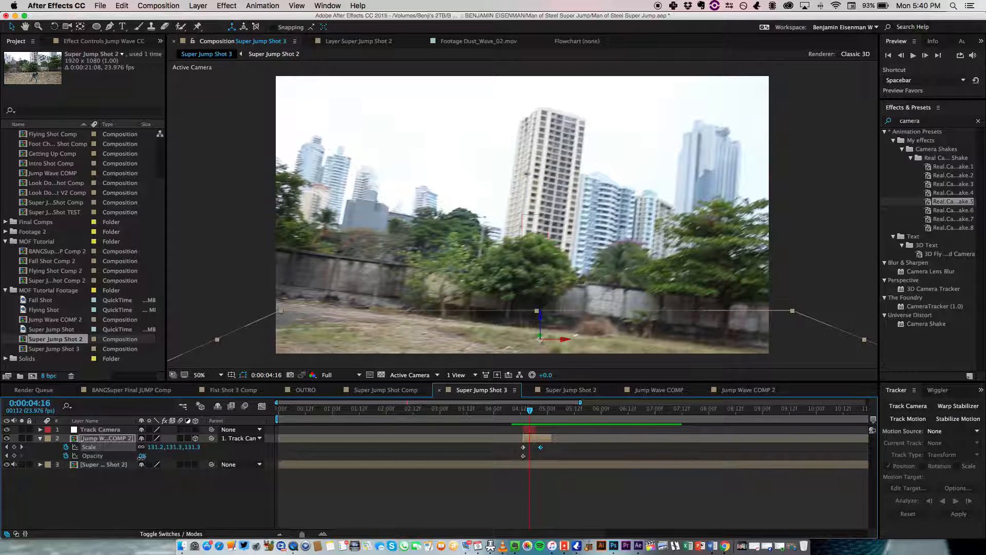
{"action": "left_click_drag", "start_coordinate": [141, 461], "coordinate": [237, 453]}
{"action": "key", "text": "space"}
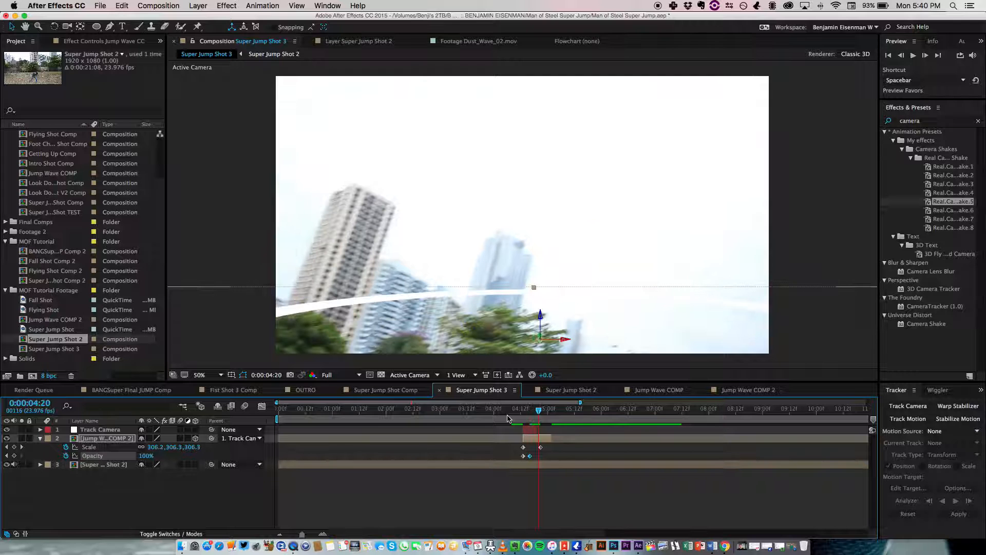
Step: Move the ring's 350% Scale keyframe to 0:00:04:17 so the expansion runs faster
{"action": "left_click", "coordinate": [541, 447]}
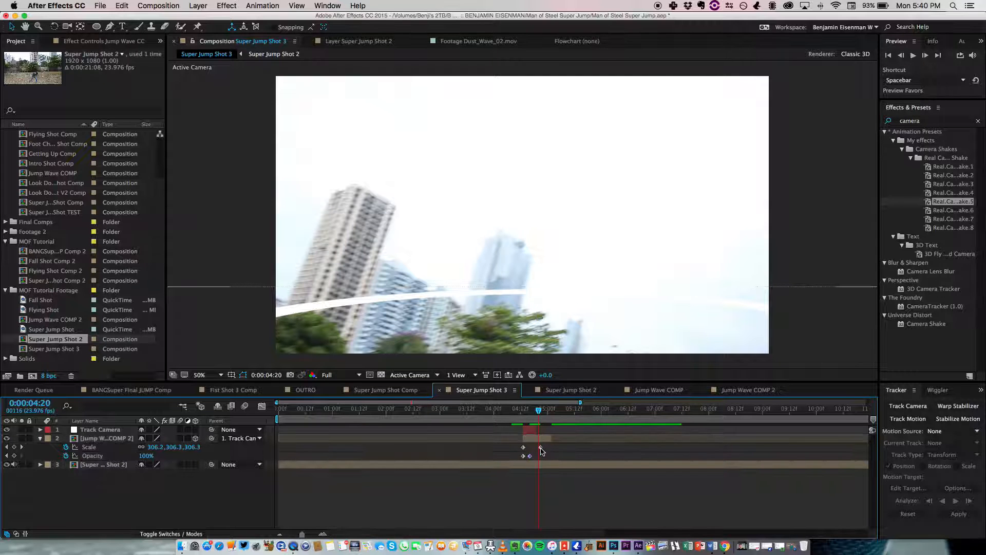
{"action": "left_click_drag", "start_coordinate": [540, 448], "coordinate": [531, 447]}
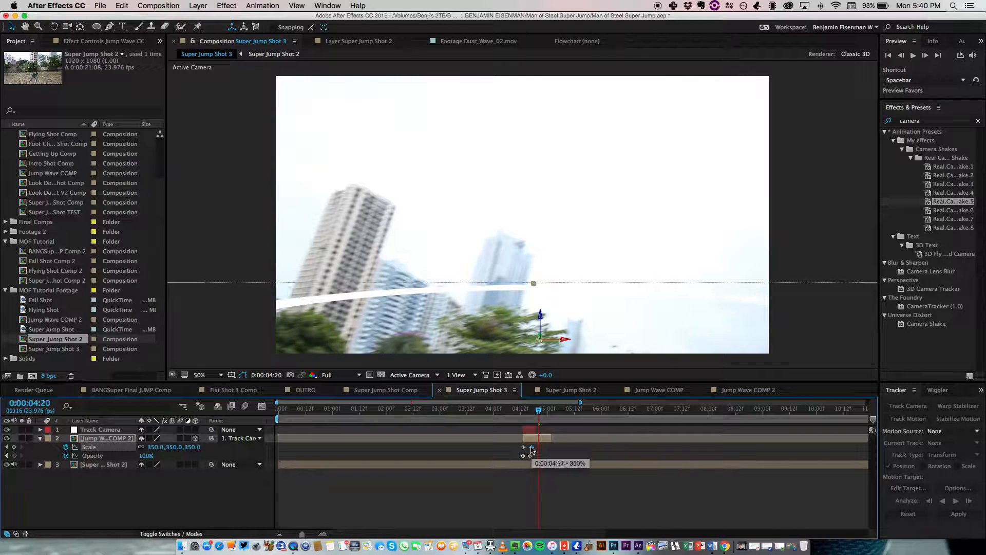
{"action": "left_click", "coordinate": [526, 409]}
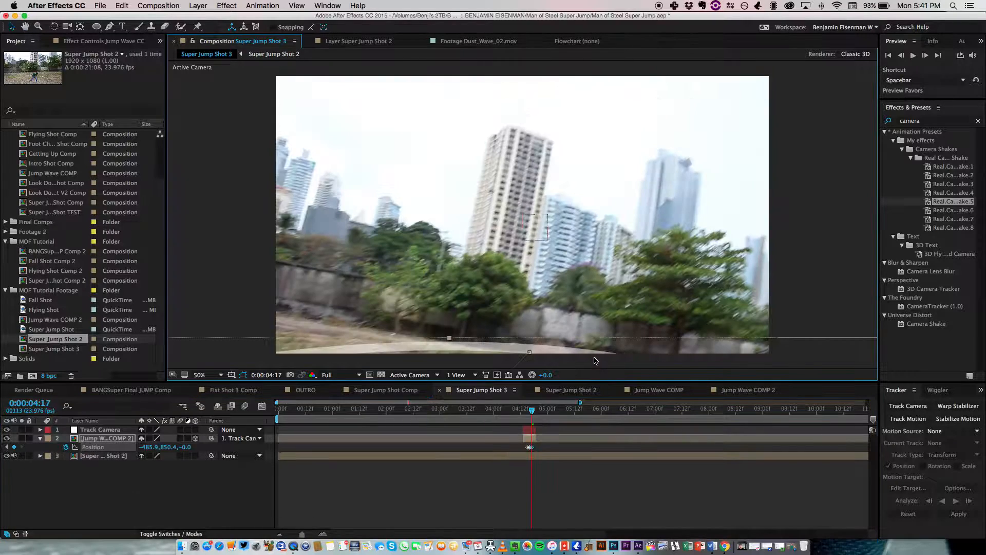
Step: Step back and forth through the frames around 0:00:04:17 to examine the ring's position against the moving background
{"action": "key", "text": "super+Left"}
{"action": "key", "text": "super+Left"}
{"action": "key", "text": "super+Left"}
{"action": "key", "text": "super+Left"}
{"action": "key", "text": "super+Right"}
{"action": "key", "text": "super+Right"}
{"action": "key", "text": "super+Right"}
{"action": "key", "text": "super+Right"}
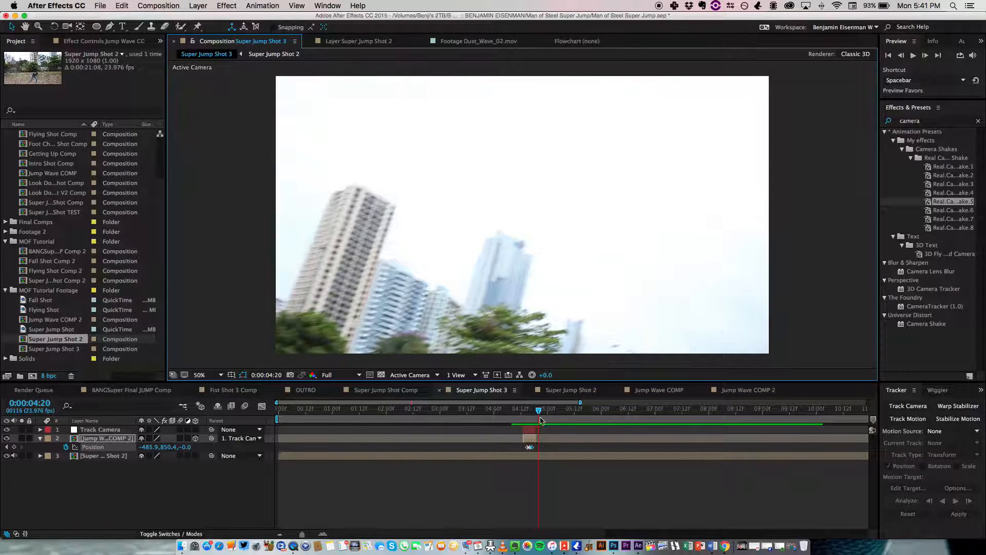
Step: Enable motion blur on the Jump Wave COMP 2 layer and preview the jump from 0:00:03:22
{"action": "left_click", "coordinate": [523, 415]}
{"action": "left_click", "coordinate": [181, 439]}
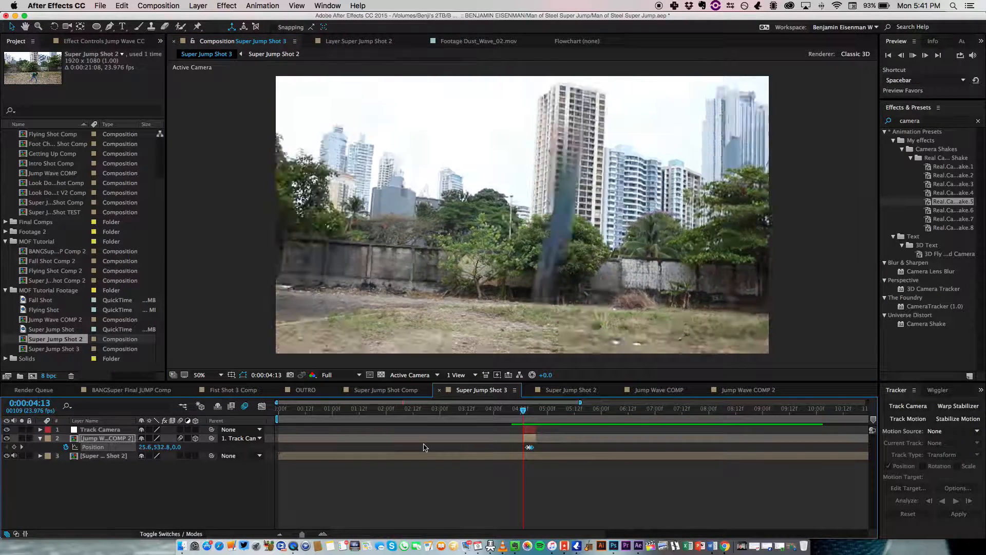
{"action": "left_click", "coordinate": [529, 413]}
{"action": "left_click_drag", "start_coordinate": [529, 413], "coordinate": [489, 411]}
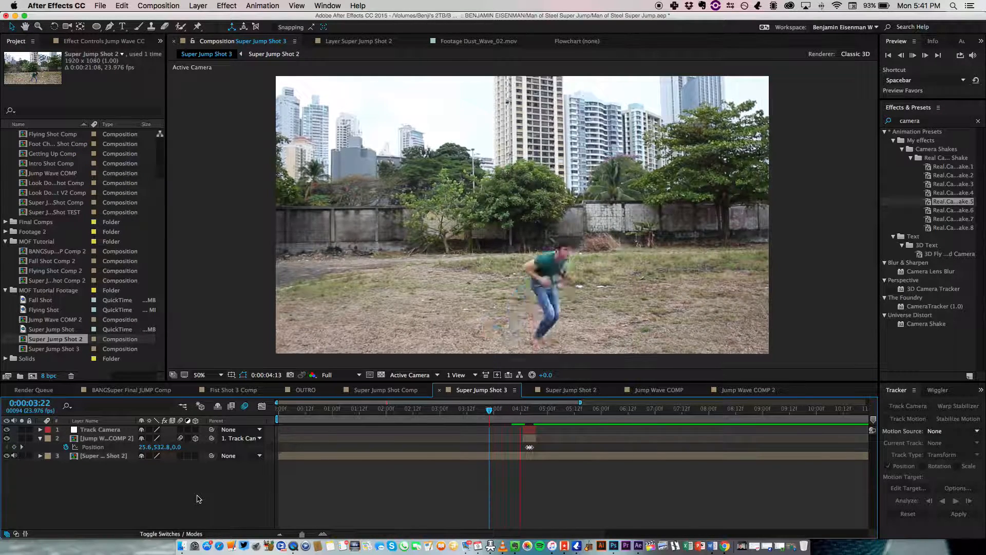
Step: Scrub through the jump in Super Jump Shot 3 to review the ring's fade and motion blur
{"action": "mouse_move", "coordinate": [535, 415]}
{"action": "left_mouse_down"}
{"action": "mouse_move", "coordinate": [520, 414]}
{"action": "mouse_move", "coordinate": [529, 415]}
{"action": "mouse_move", "coordinate": [523, 421]}
{"action": "left_mouse_up"}
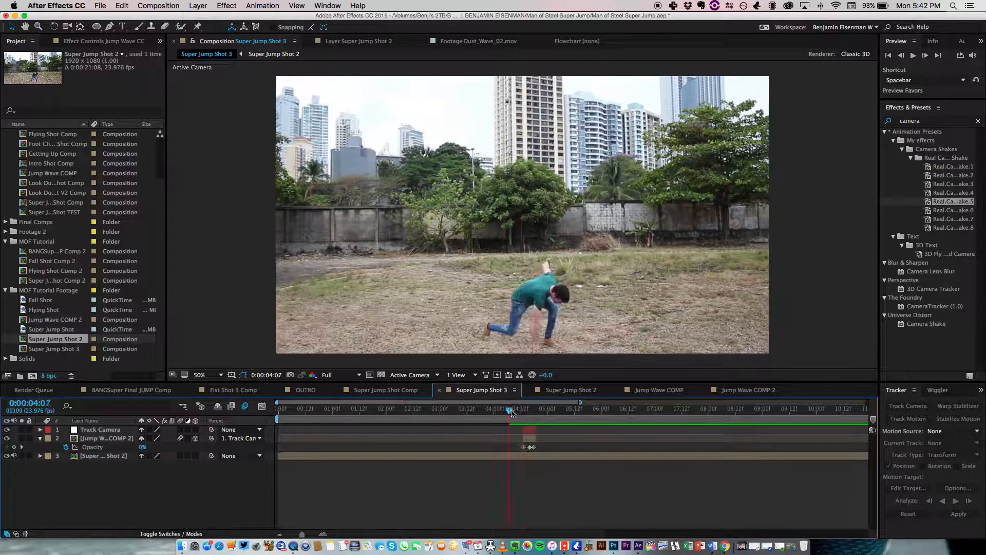
{"action": "left_click_drag", "start_coordinate": [507, 414], "coordinate": [588, 414]}
{"action": "left_click_drag", "start_coordinate": [300, 533], "coordinate": [285, 535]}
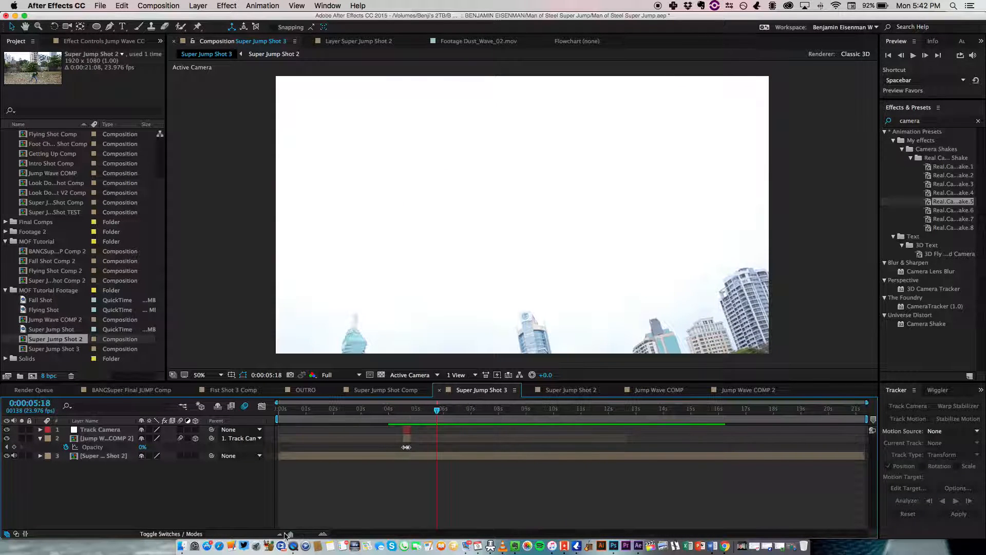
Step: Open BANGSuper Final JUMP Comp and examine the distortion layer and the Fly Mask cutout at 0:00:10:17
{"action": "left_click", "coordinate": [152, 391]}
{"action": "left_click", "coordinate": [101, 482]}
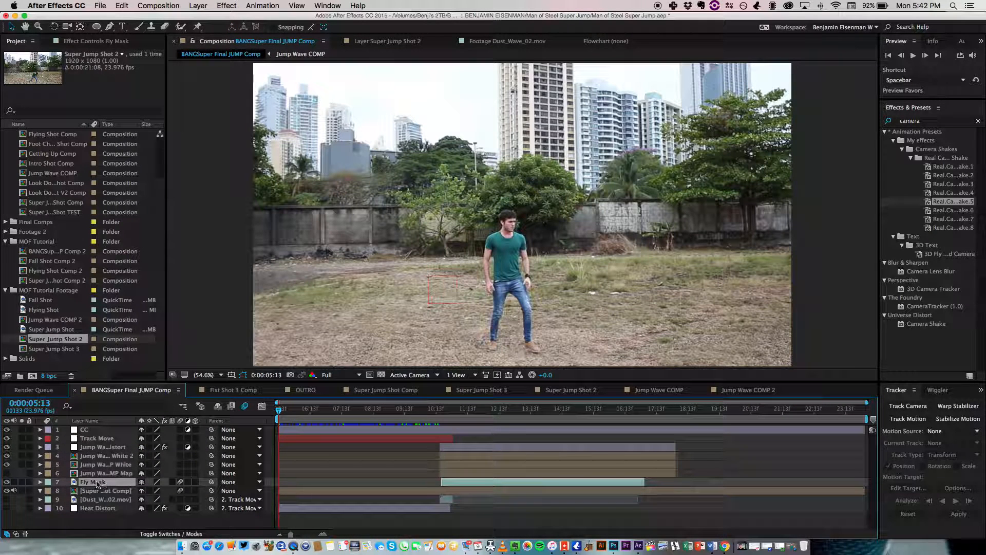
{"action": "left_click", "coordinate": [443, 418]}
{"action": "left_click", "coordinate": [112, 447]}
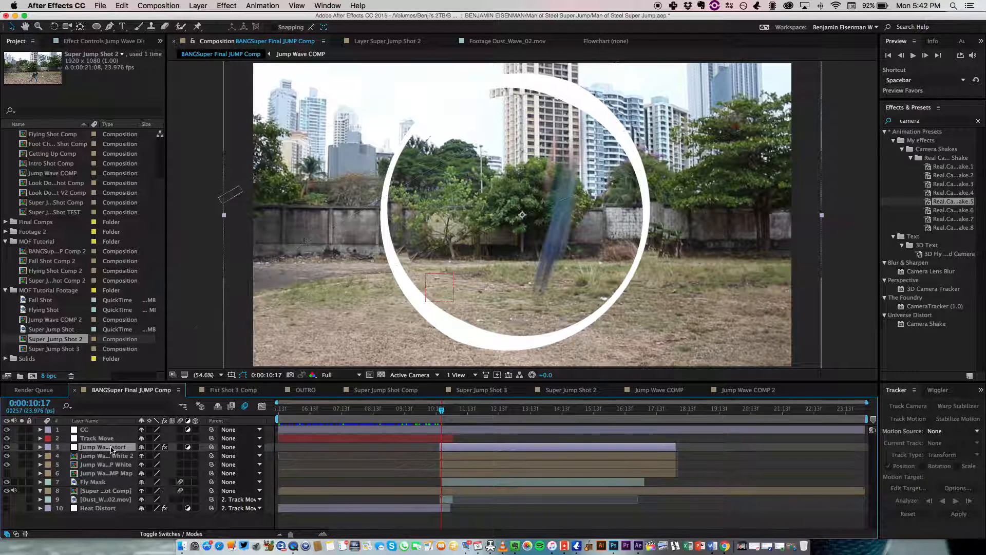
{"action": "double_click", "coordinate": [91, 482]}
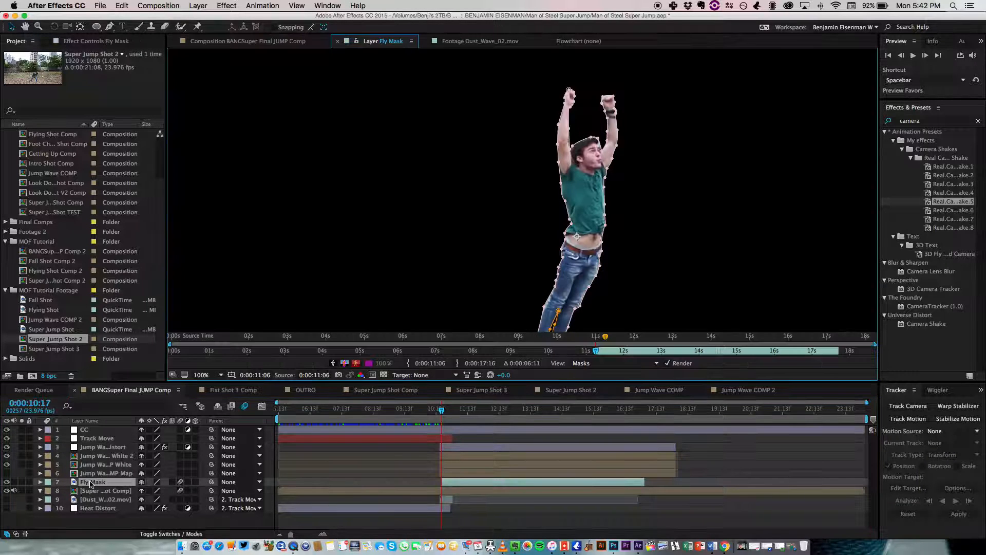
{"action": "left_click", "coordinate": [218, 42]}
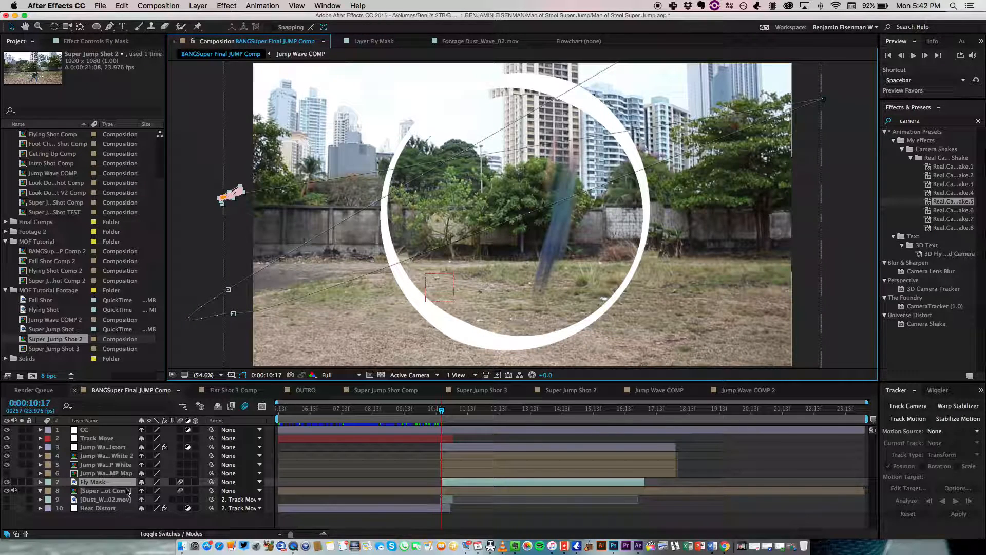
Step: Paste the copied Fly Mask layer into the Super Jump Shot 3 composition at 0:00:05:05
{"action": "left_click", "coordinate": [765, 390]}
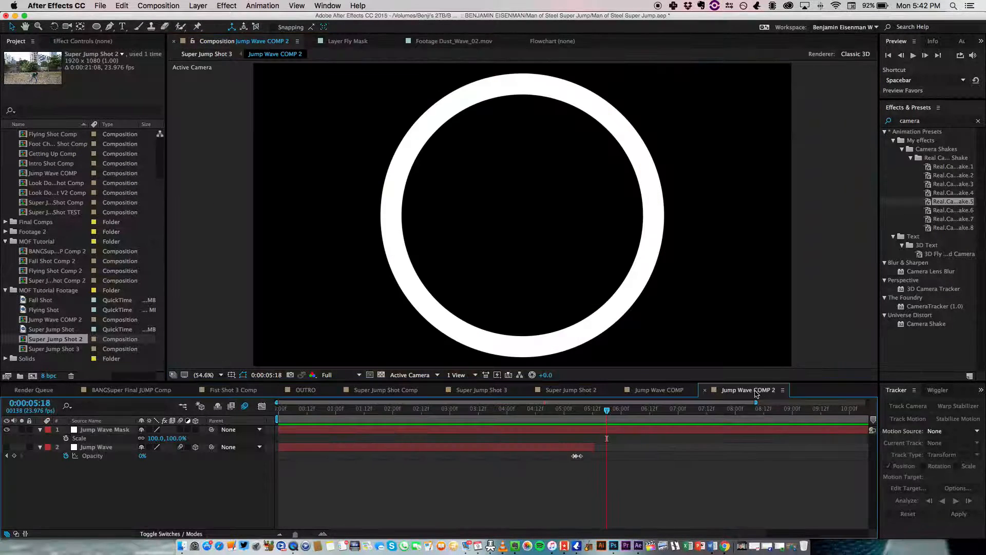
{"action": "left_click", "coordinate": [655, 391]}
{"action": "left_click", "coordinate": [484, 390]}
{"action": "left_click", "coordinate": [548, 391]}
{"action": "left_click", "coordinate": [486, 392]}
{"action": "left_click_drag", "start_coordinate": [460, 411], "coordinate": [422, 411]}
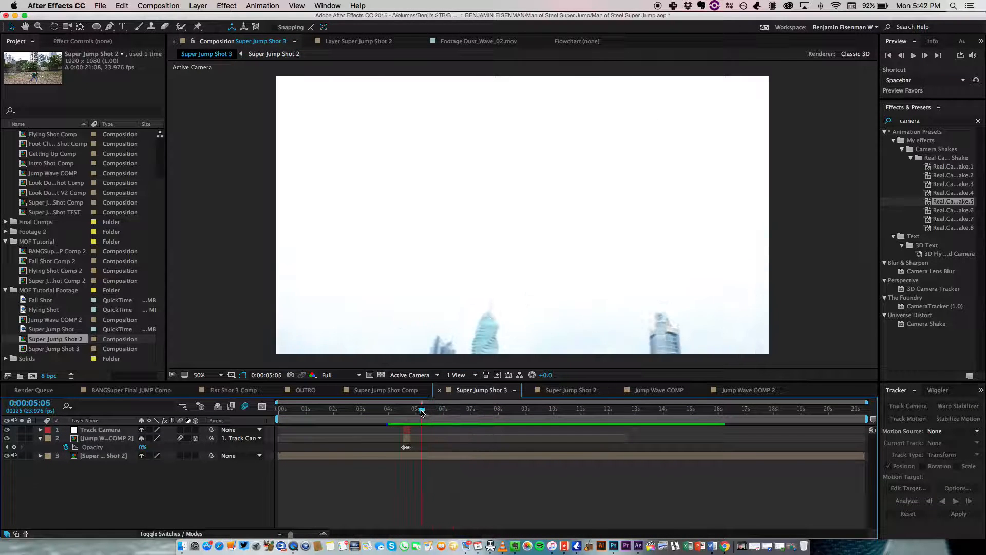
{"action": "key", "text": "super+v"}
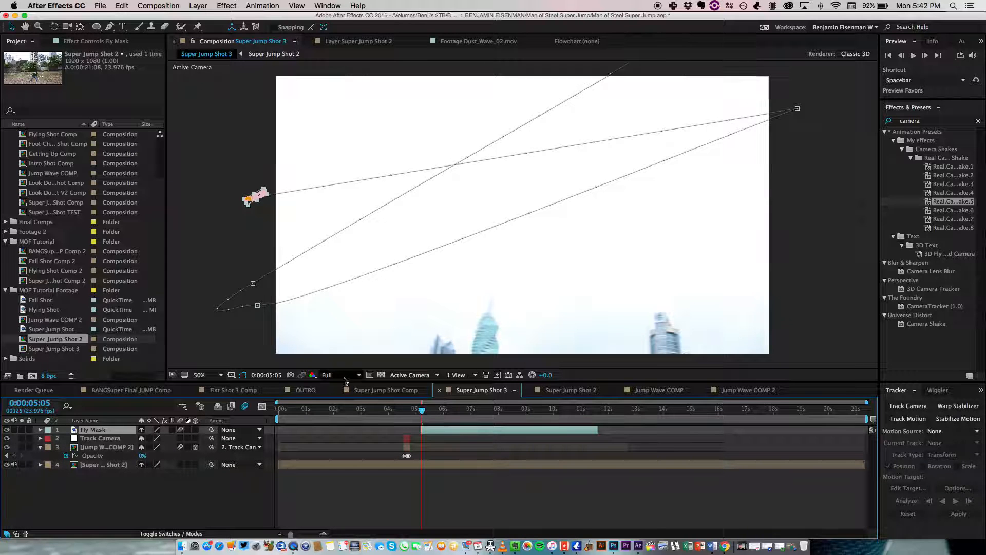
Step: Select the Fly Mask layer in Super Jump Shot 3 and reveal its Position keyframes
{"action": "mouse_move", "coordinate": [421, 409]}
{"action": "left_mouse_down"}
{"action": "mouse_move", "coordinate": [496, 413]}
{"action": "mouse_move", "coordinate": [422, 415]}
{"action": "left_mouse_up"}
{"action": "left_click", "coordinate": [136, 482]}
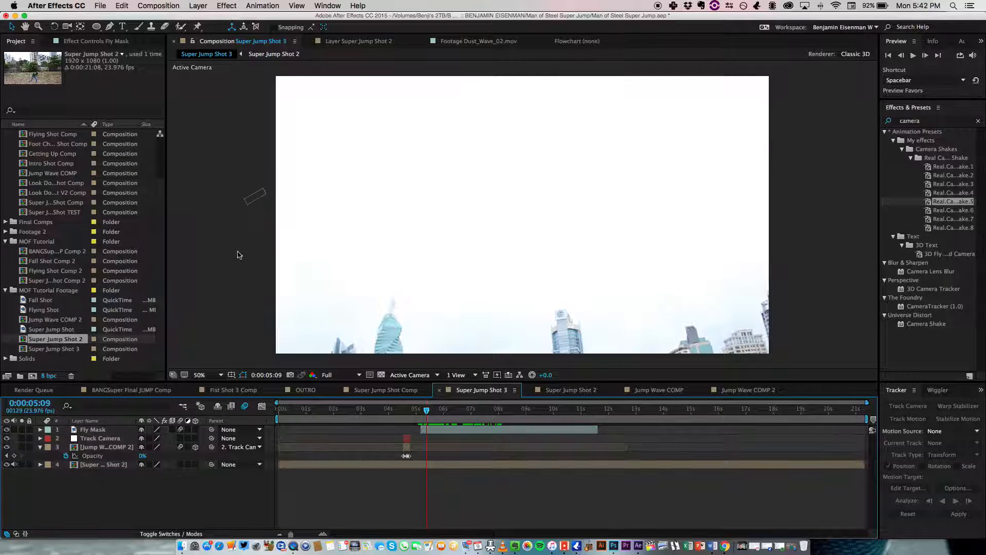
{"action": "left_click", "coordinate": [252, 205]}
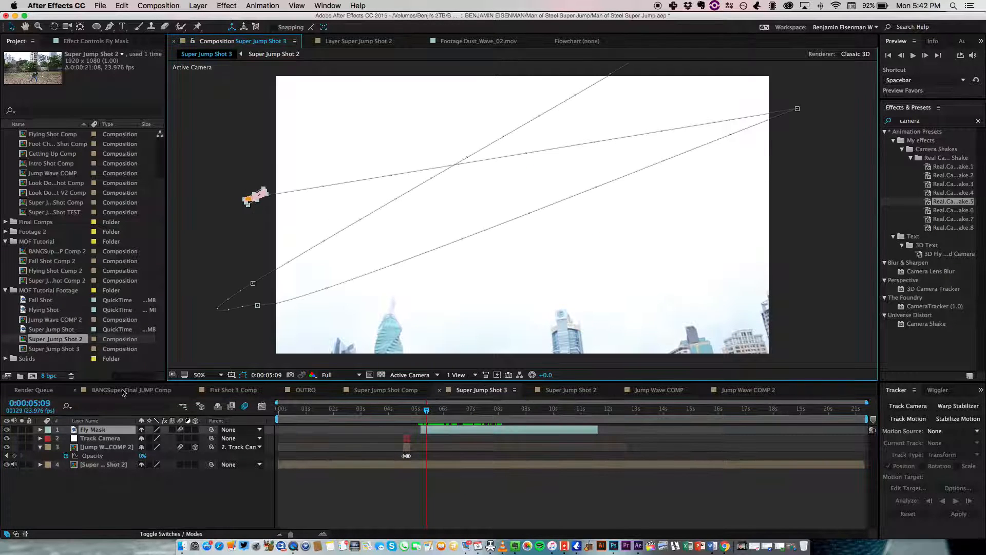
{"action": "left_click", "coordinate": [106, 429]}
{"action": "key", "text": "p"}
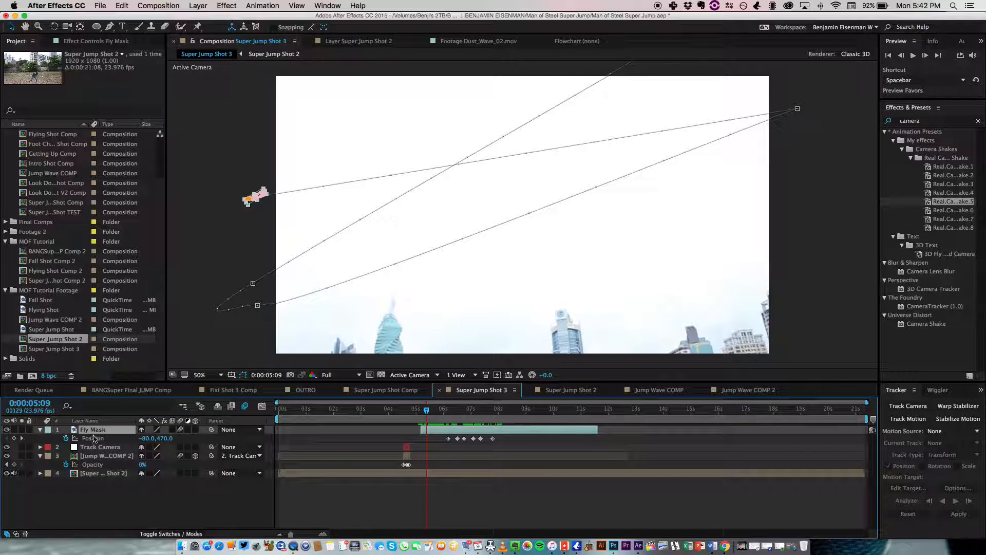
Step: Step through the frames up to 0:00:07:21 to examine the masked figure's path across the sky between its Position keyframes
{"action": "left_click", "coordinate": [451, 414]}
{"action": "key", "text": "Page_Down"}
{"action": "key", "text": "Page_Down"}
{"action": "key", "text": "Page_Down"}
{"action": "key", "text": "Page_Down"}
{"action": "key", "text": "Page_Down"}
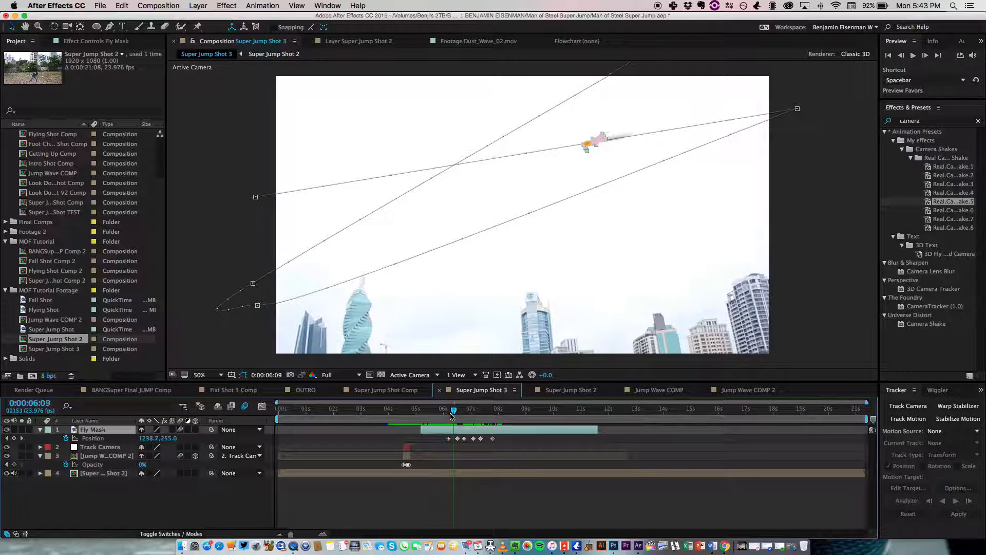
{"action": "key", "text": "Page_Down"}
{"action": "key", "text": "Page_Down"}
{"action": "key", "text": "Page_Down"}
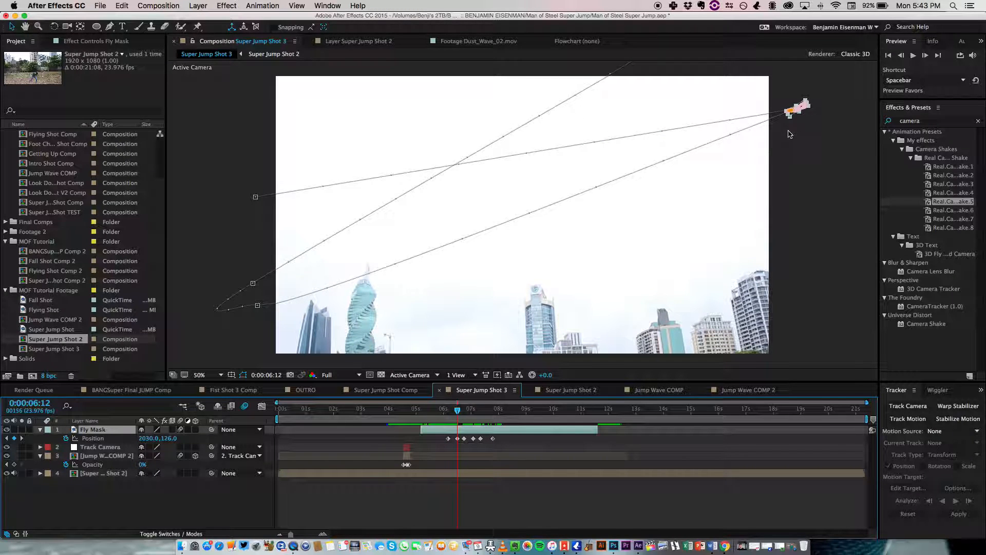
{"action": "key", "text": "Page_Down"}
{"action": "key", "text": "Page_Down"}
{"action": "key", "text": "Page_Down"}
{"action": "key", "text": "Page_Down"}
{"action": "key", "text": "Page_Down"}
{"action": "key", "text": "Page_Down"}
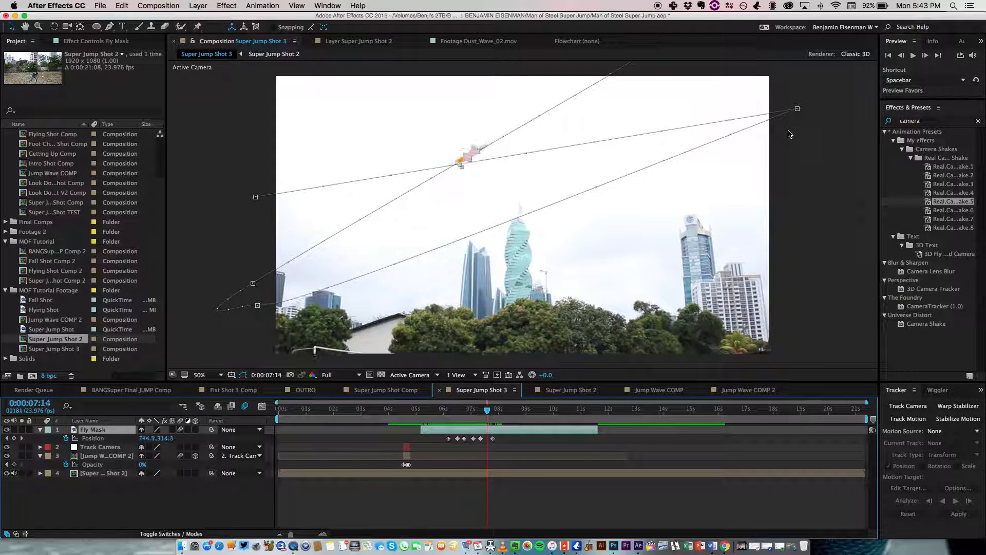
{"action": "key", "text": "Page_Down"}
{"action": "key", "text": "Page_Down"}
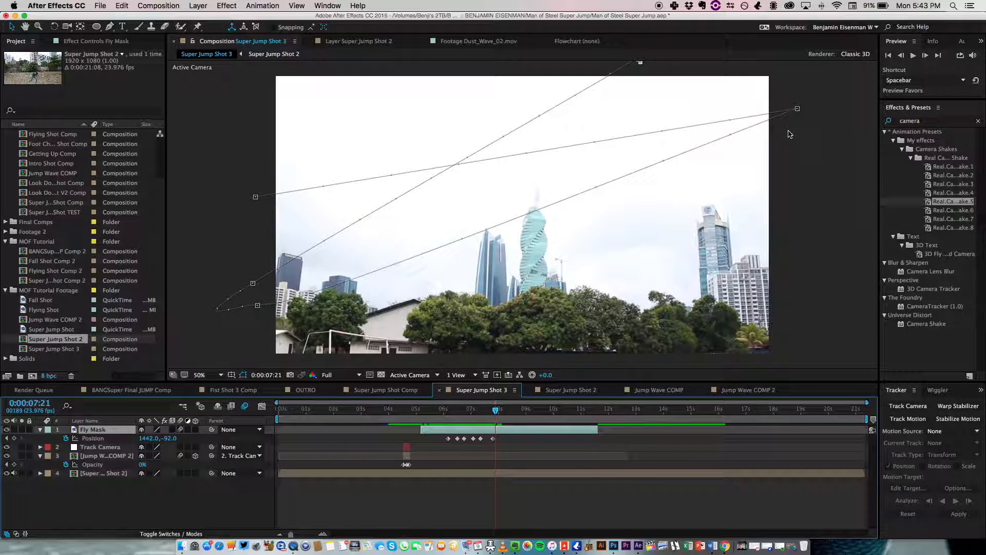
Step: Preview the flight from 0:00:04:23 and shift the Fly Mask layer earlier to start at about 0:00:04:12
{"action": "left_click_drag", "start_coordinate": [487, 407], "coordinate": [413, 413]}
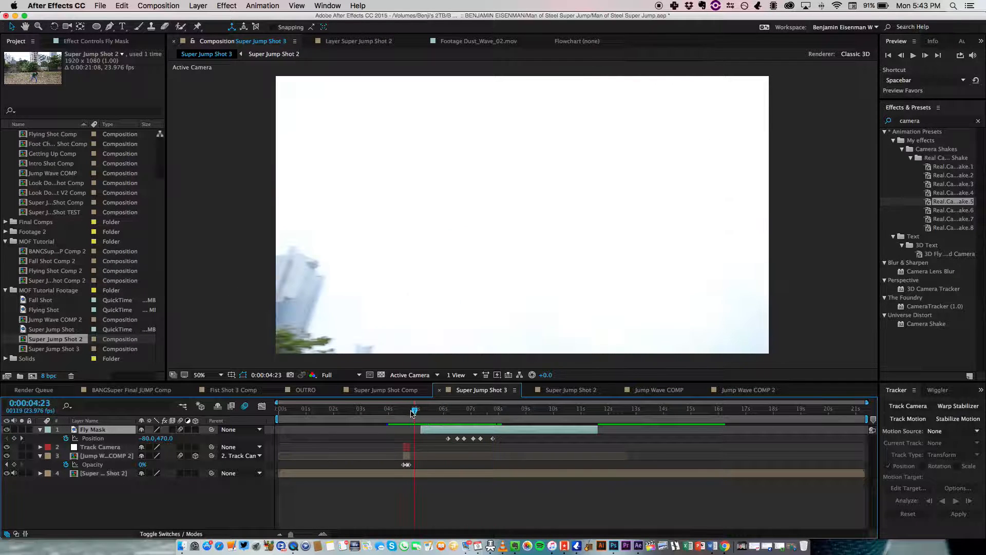
{"action": "key", "text": "space"}
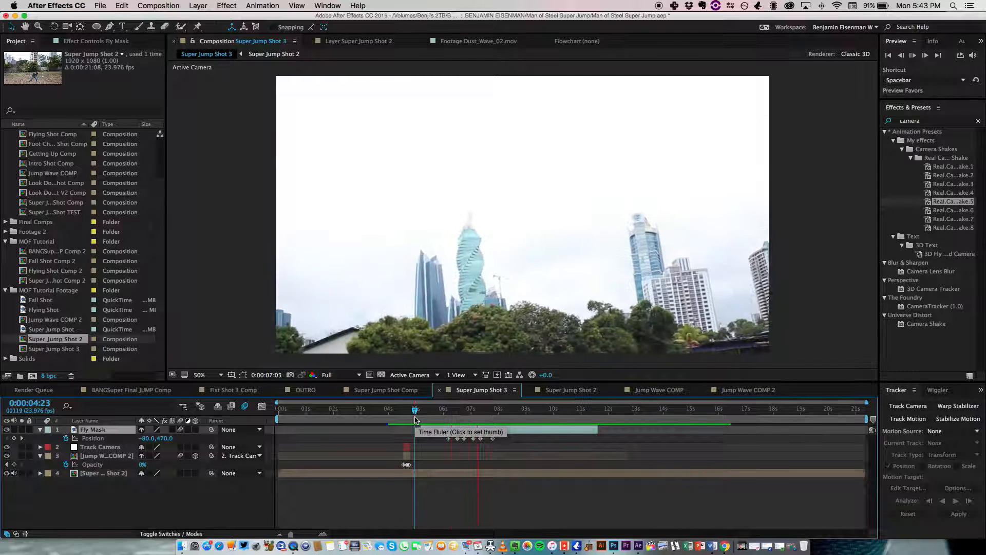
{"action": "left_click_drag", "start_coordinate": [464, 418], "coordinate": [399, 414]}
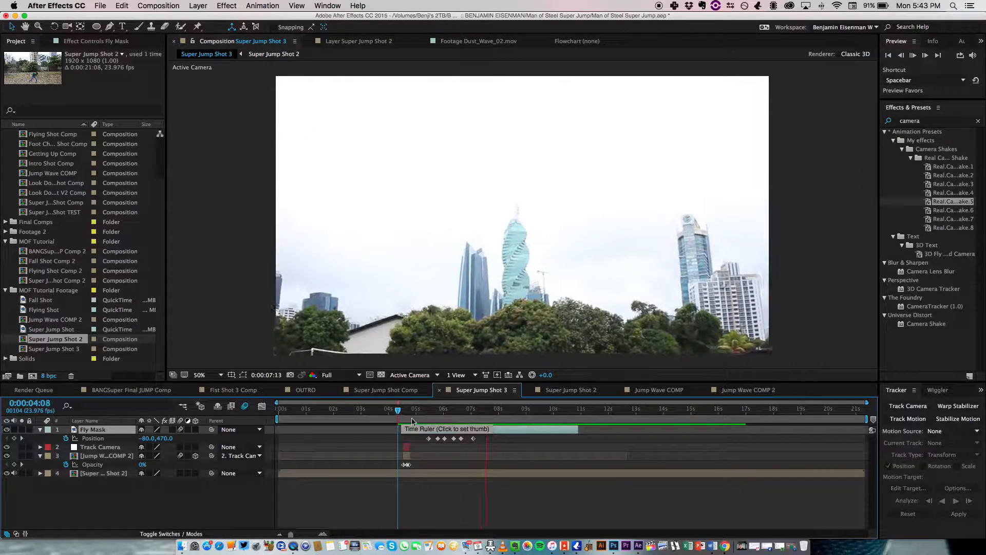
Step: End the work area at 0:00:18:20, where the figure lies on the ground, and trim the composition to it
{"action": "left_click", "coordinate": [512, 411]}
{"action": "left_click_drag", "start_coordinate": [516, 415], "coordinate": [763, 413]}
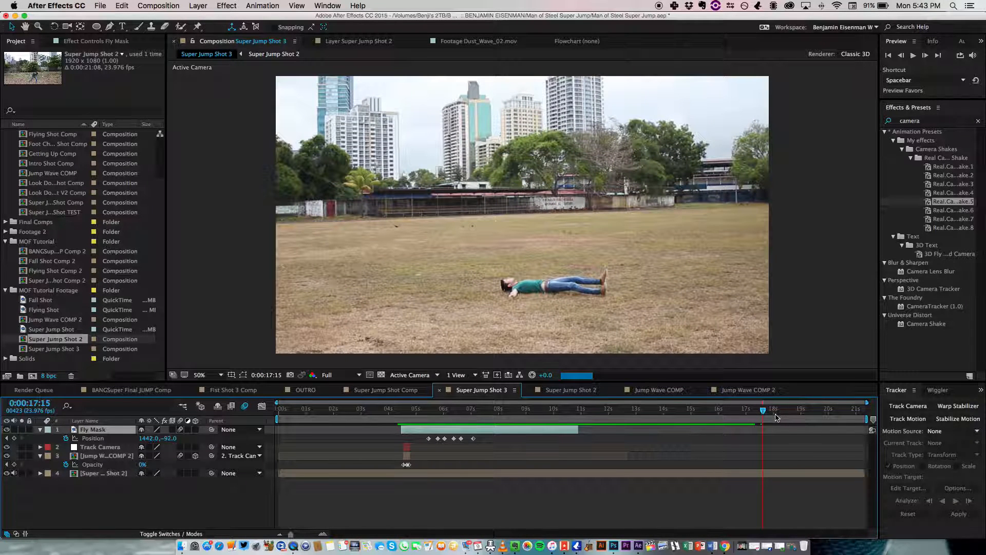
{"action": "left_click_drag", "start_coordinate": [764, 414], "coordinate": [798, 415]}
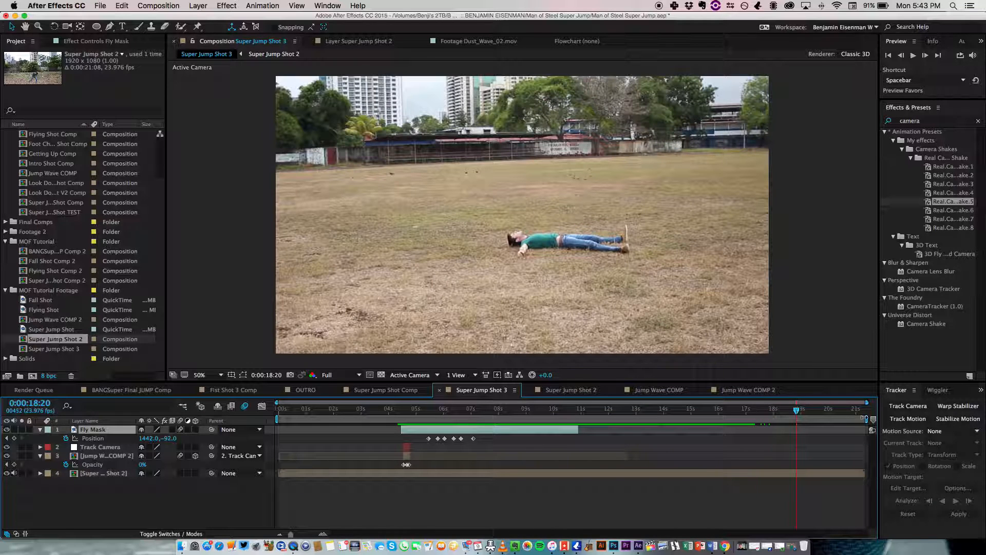
{"action": "right_click", "coordinate": [790, 422]}
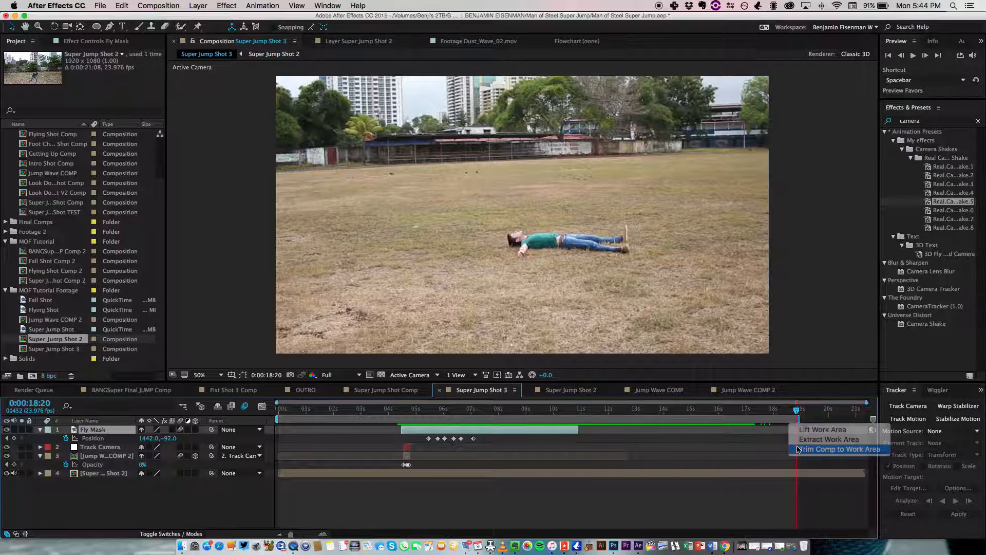
{"action": "left_click", "coordinate": [798, 448]}
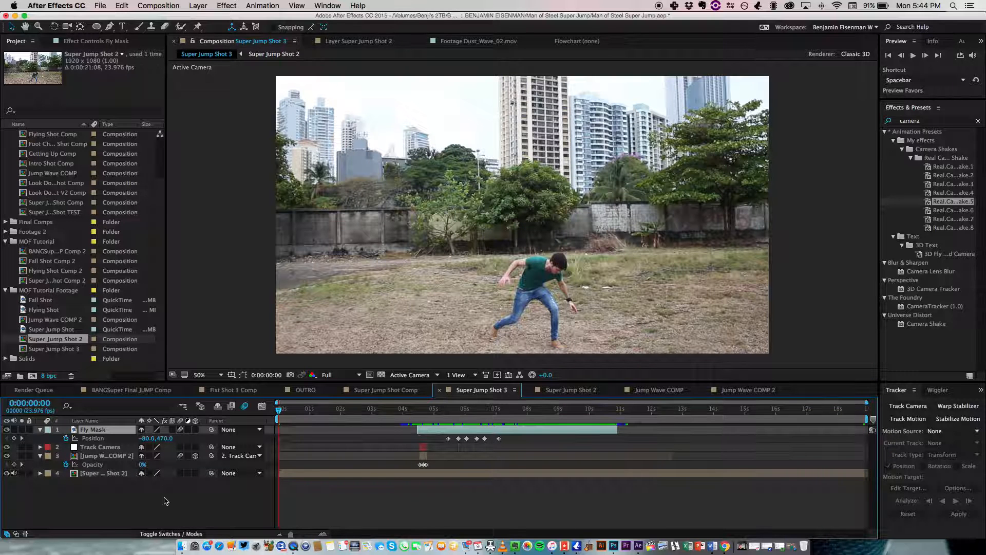
Step: Preview Super Jump Shot 3 from its first frame, then scrub from the start to 0:00:05:00 to review the jump
{"action": "left_click", "coordinate": [166, 501]}
{"action": "key", "text": "space"}
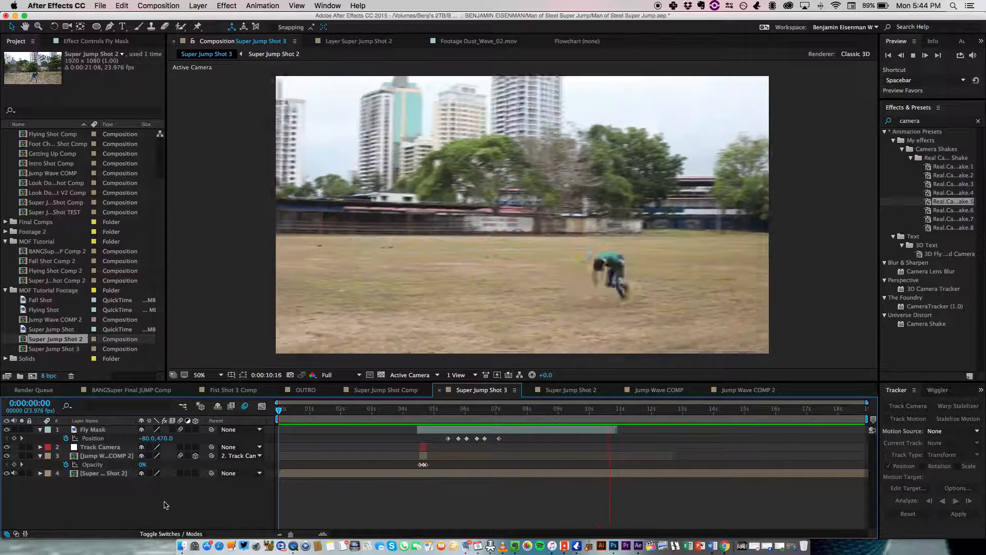
{"action": "key", "text": "space"}
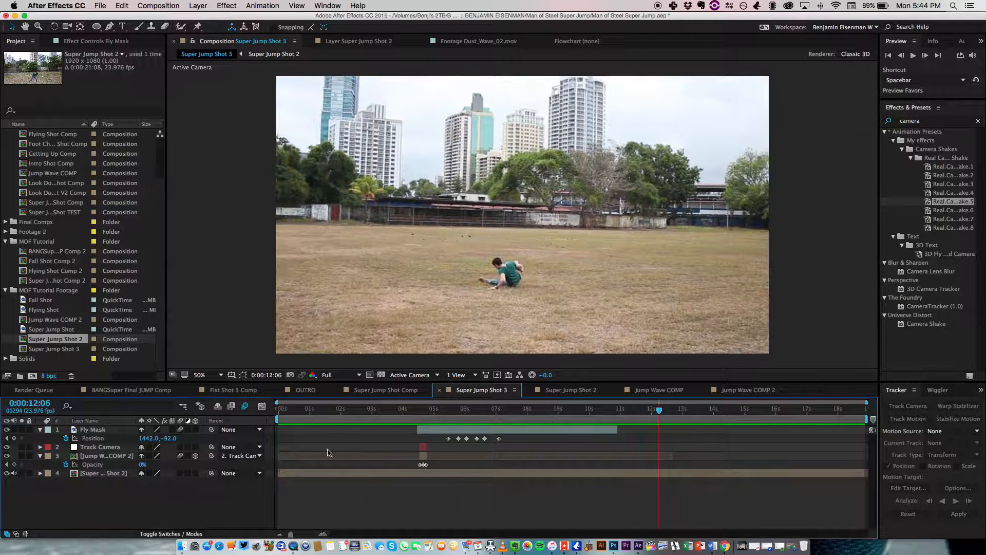
{"action": "left_click", "coordinate": [274, 408]}
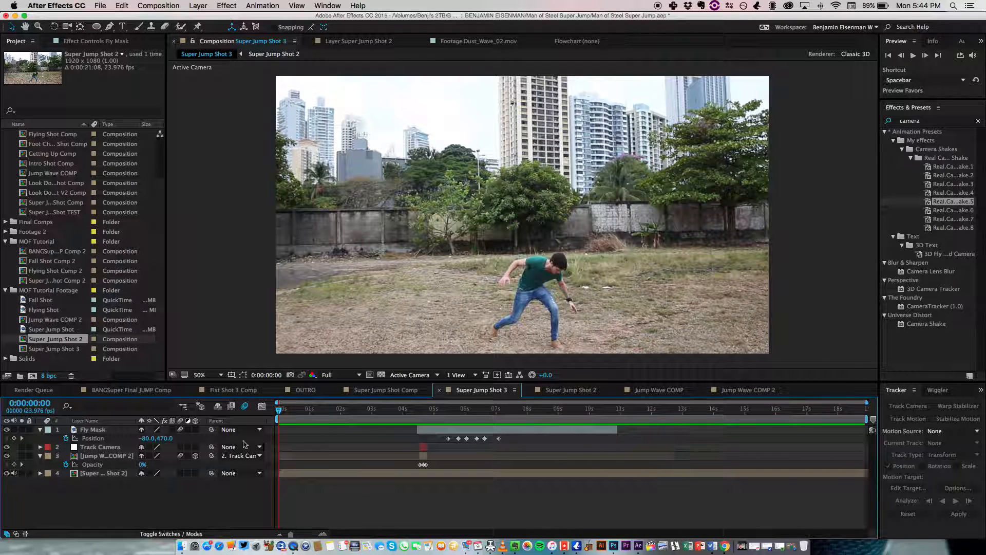
{"action": "left_click_drag", "start_coordinate": [282, 411], "coordinate": [434, 417]}
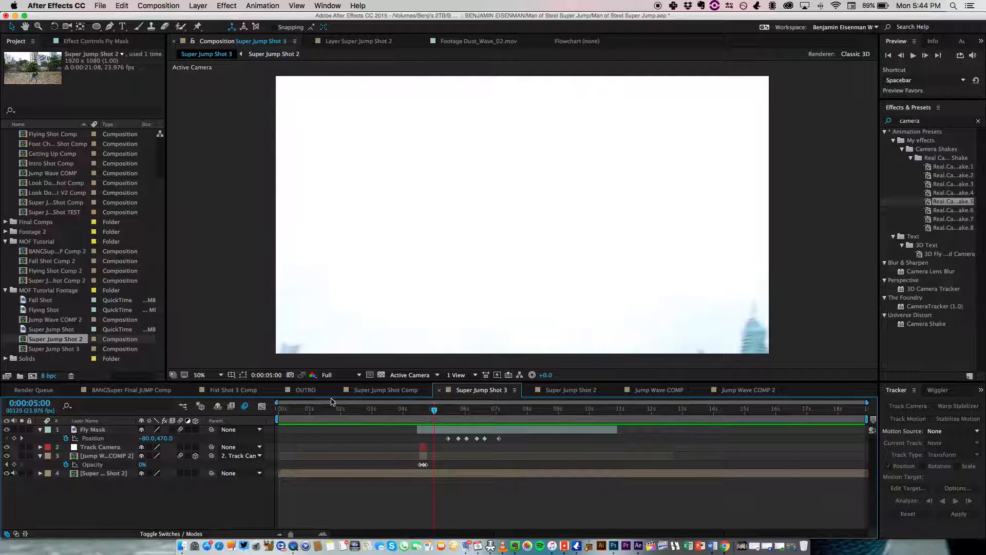
Step: Scrub Fist Shot 3 Comp to about 0:00:01:10 and look over the layers of Super Jump Shot Comp
{"action": "left_click", "coordinate": [215, 387]}
{"action": "left_click_drag", "start_coordinate": [290, 409], "coordinate": [427, 414]}
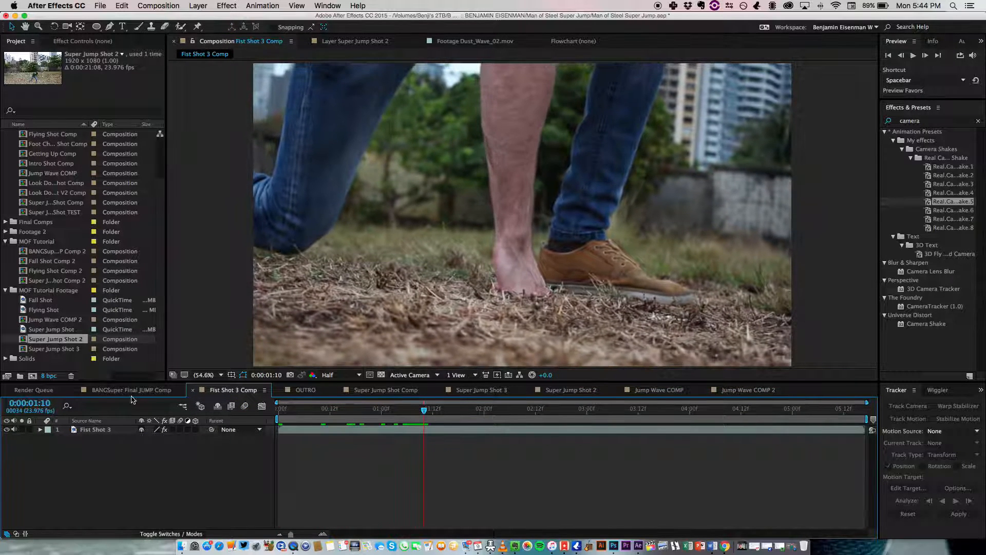
{"action": "left_click", "coordinate": [153, 394]}
{"action": "left_click", "coordinate": [313, 392]}
{"action": "left_click", "coordinate": [380, 391]}
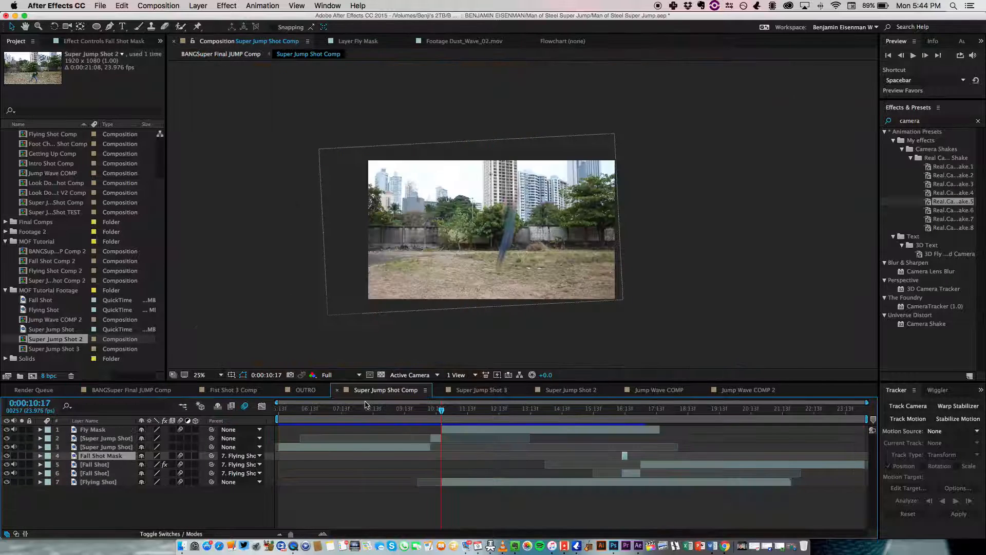
Step: Open Intro Shot Comp from the Comps folder and examine its opening frames
{"action": "scroll", "coordinate": [49, 283], "scroll_direction": "up", "scroll_amount": 3}
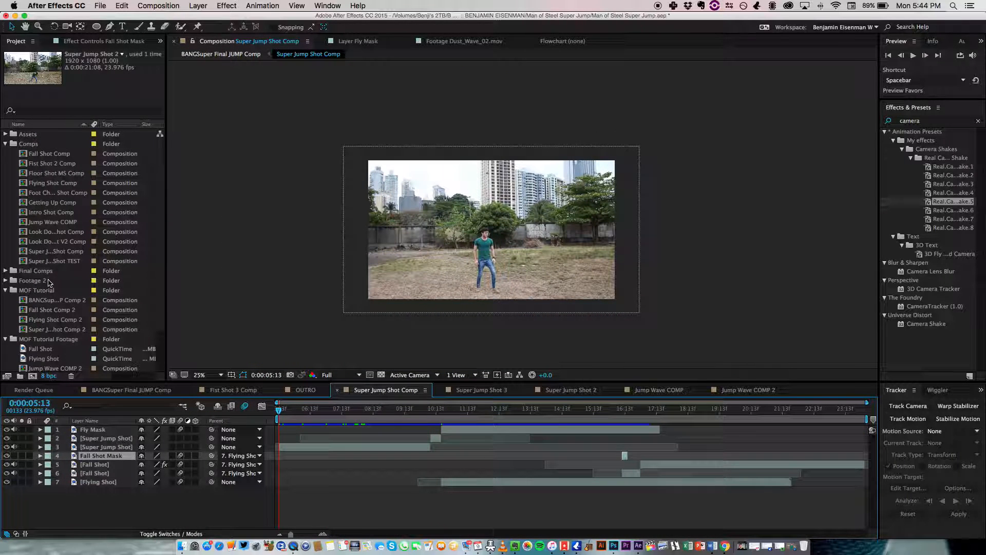
{"action": "double_click", "coordinate": [53, 213]}
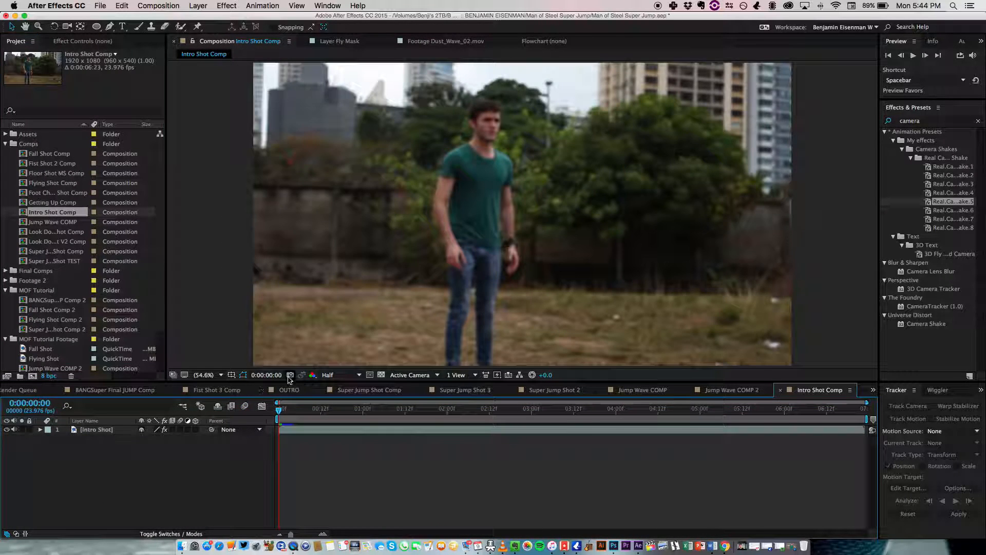
{"action": "left_click_drag", "start_coordinate": [305, 409], "coordinate": [246, 414]}
{"action": "left_click", "coordinate": [217, 406]}
Step: Return to Super Jump Shot 3 and scrub from the crouch at 0:00:03:11 to the fallen figure at 0:00:17:16
{"action": "left_click", "coordinate": [540, 391]}
{"action": "left_click", "coordinate": [473, 391]}
{"action": "left_click_drag", "start_coordinate": [434, 409], "coordinate": [392, 411]}
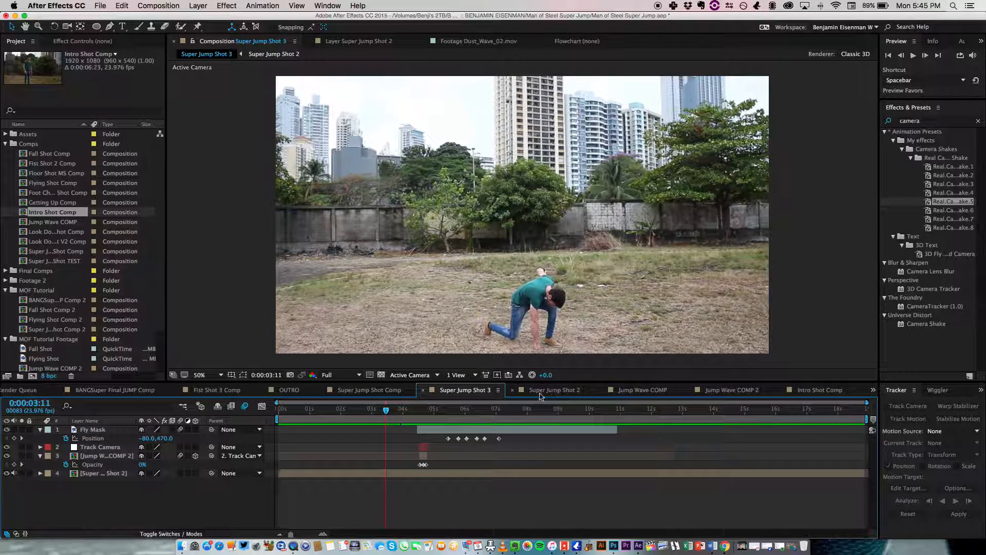
{"action": "left_click", "coordinate": [541, 392]}
{"action": "left_click", "coordinate": [465, 391]}
{"action": "left_click_drag", "start_coordinate": [390, 420], "coordinate": [790, 423]}
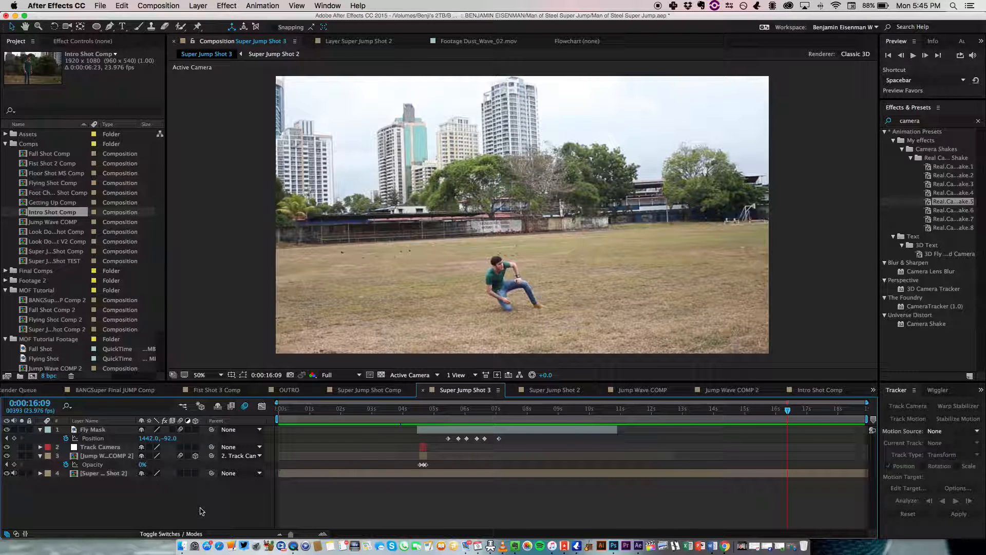
{"action": "left_click_drag", "start_coordinate": [453, 411], "coordinate": [828, 418]}
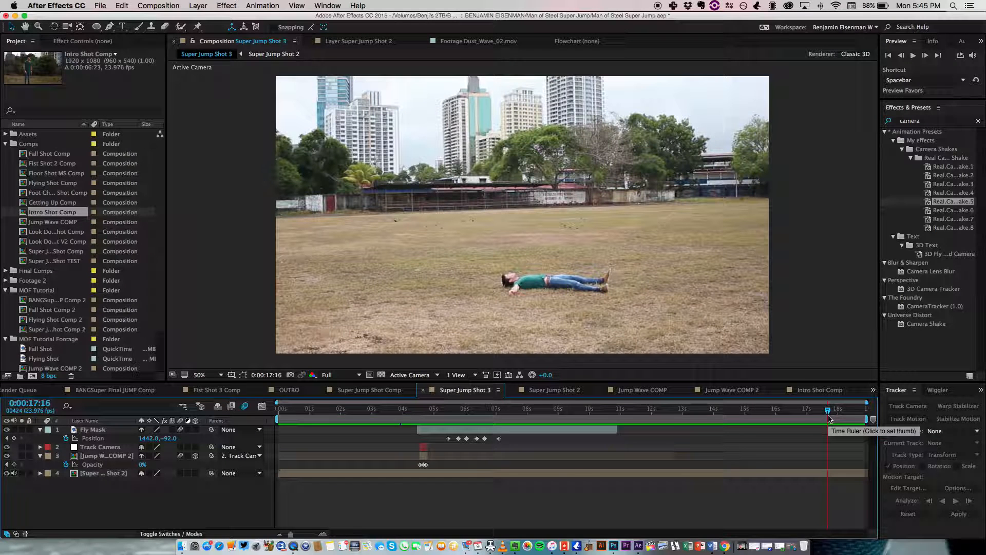